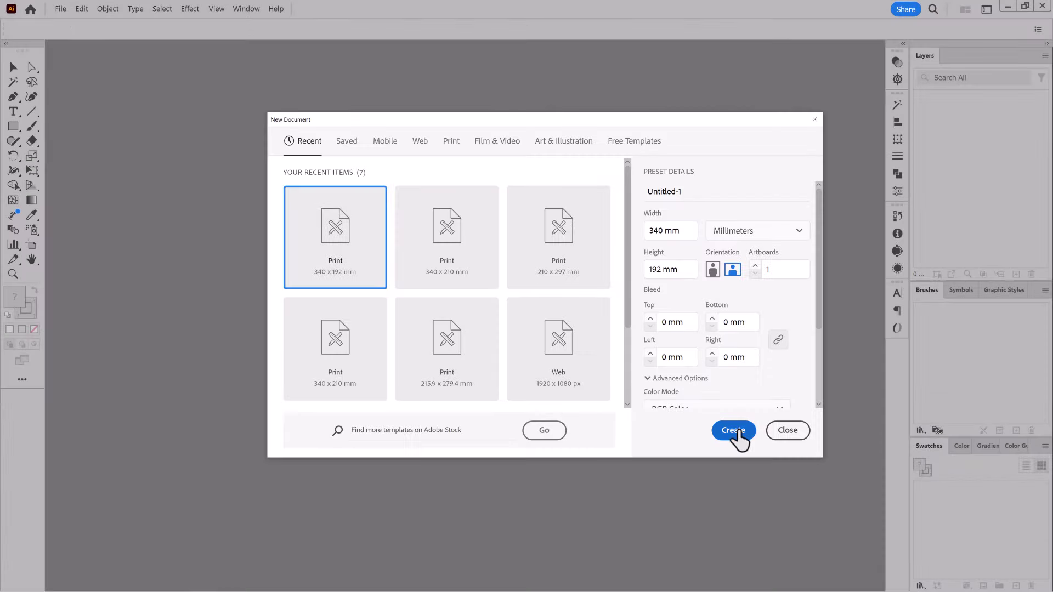
Step: Create a 340 × 192 mm document and draw crossing vertical and horizontal lines
{"action": "left_click", "coordinate": [734, 431]}
{"action": "left_click", "coordinate": [35, 112]}
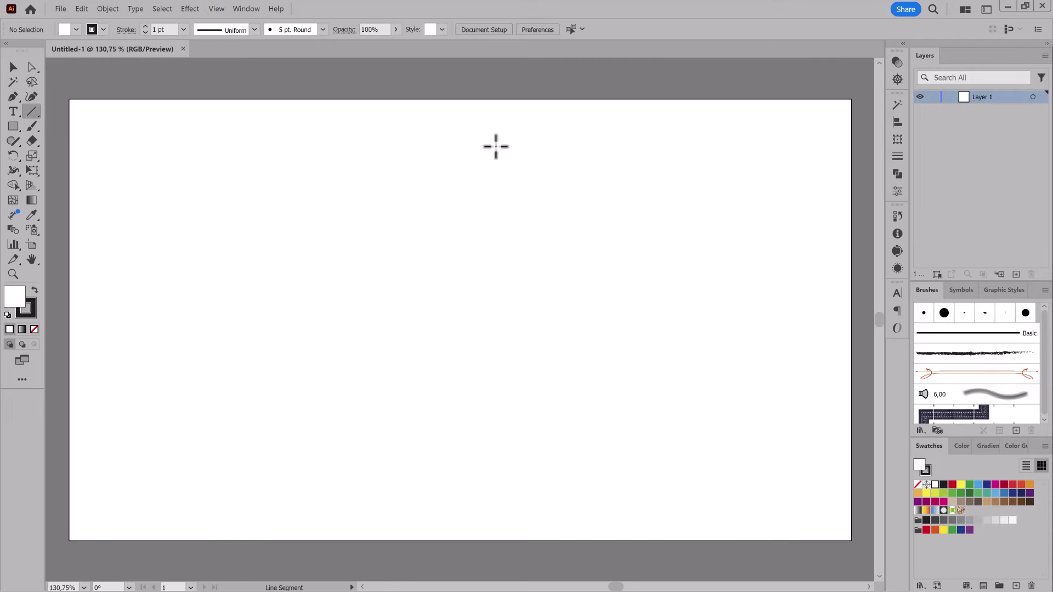
{"action": "left_click_drag", "start_coordinate": [432, 77], "coordinate": [433, 426]}
{"action": "left_click_drag", "start_coordinate": [61, 223], "coordinate": [752, 223]}
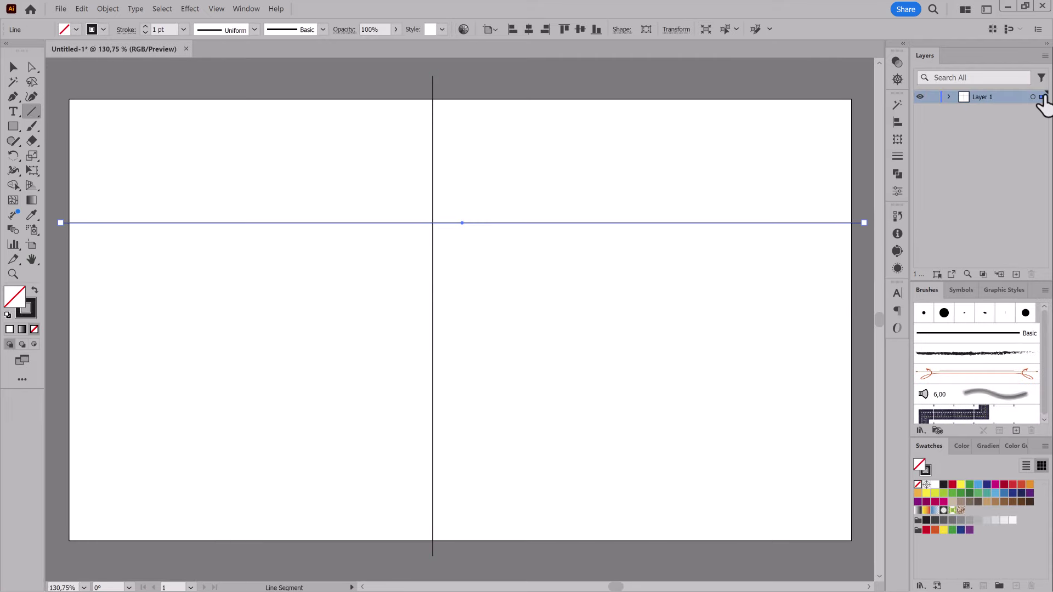
Step: Centre both crossing lines horizontally and vertically on the artboard
{"action": "left_click", "coordinate": [1043, 96]}
{"action": "left_click", "coordinate": [491, 29]}
{"action": "left_click", "coordinate": [521, 70]}
{"action": "left_click", "coordinate": [529, 29]}
{"action": "left_click", "coordinate": [580, 29]}
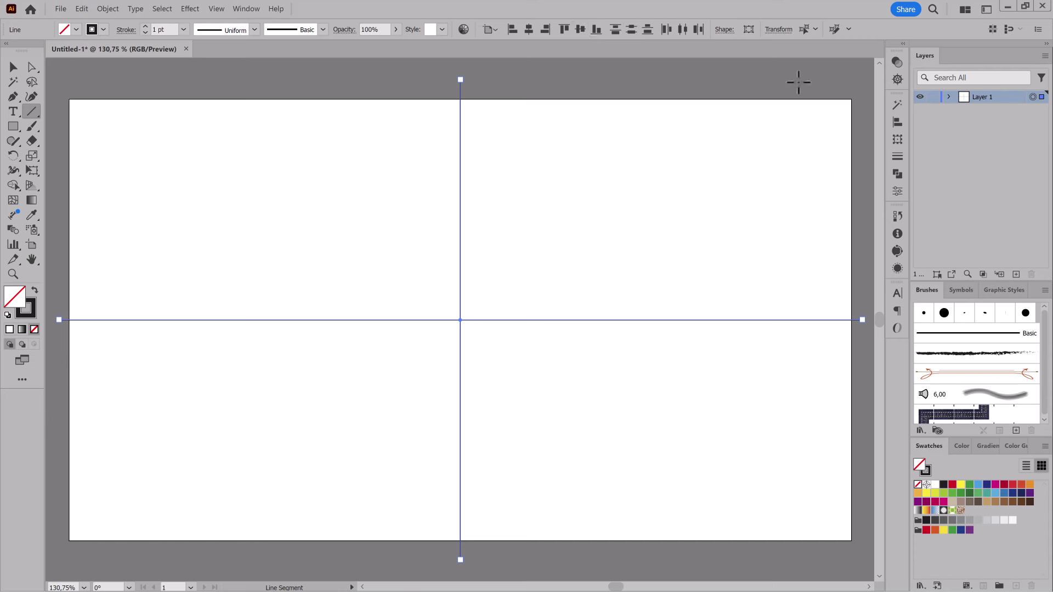
{"action": "key", "text": "ctrl+shift+a"}
{"action": "left_click", "coordinate": [31, 126]}
Step: Paint a curved arch stroke and draw a 4 pt horizontal bar beneath it
{"action": "left_click_drag", "start_coordinate": [438, 229], "coordinate": [535, 244]}
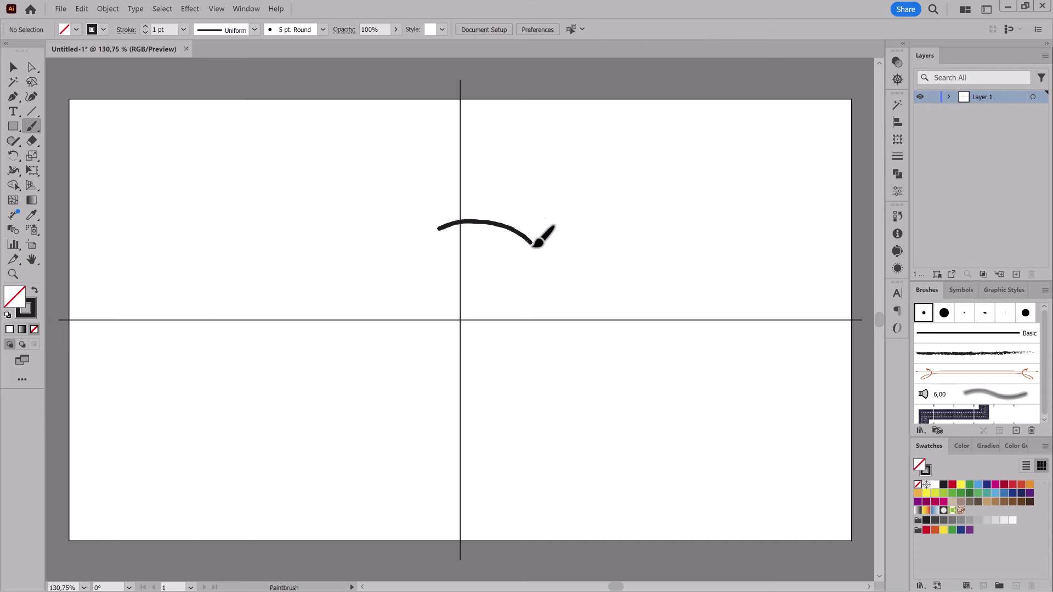
{"action": "left_click_drag", "start_coordinate": [387, 284], "coordinate": [693, 285]}
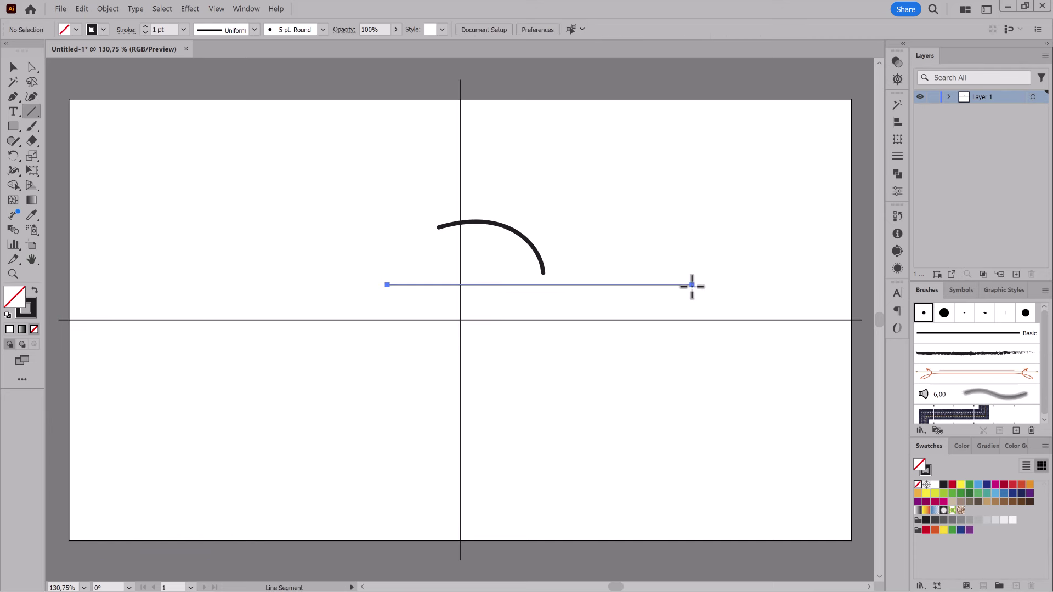
{"action": "left_click", "coordinate": [147, 30]}
Step: Apply a Transform effect with Reflect X to mirror the artwork left-to-right
{"action": "left_click", "coordinate": [1033, 97]}
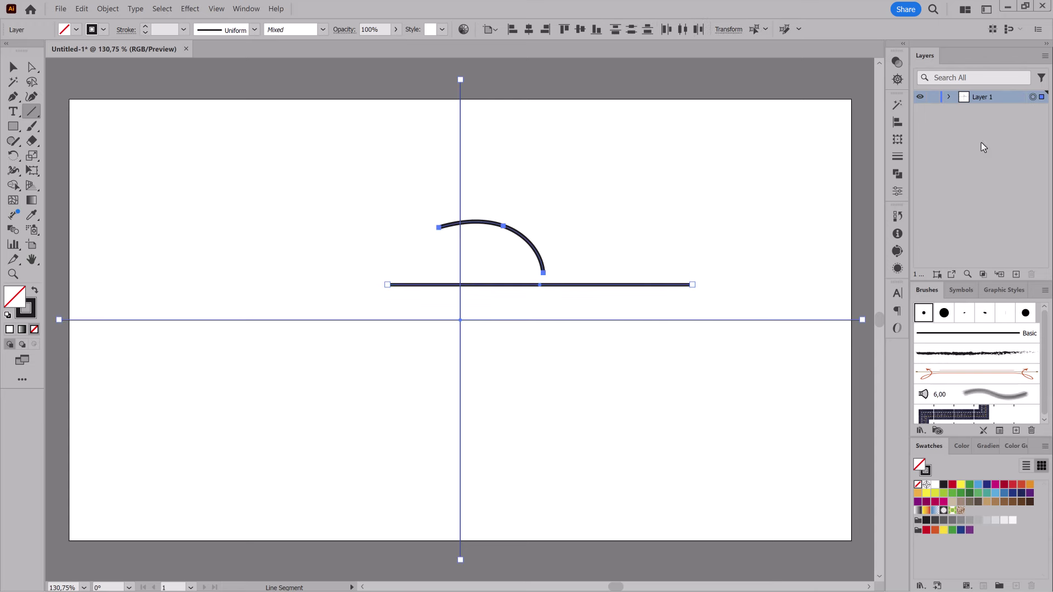
{"action": "left_click", "coordinate": [190, 8]}
{"action": "left_click", "coordinate": [311, 121]}
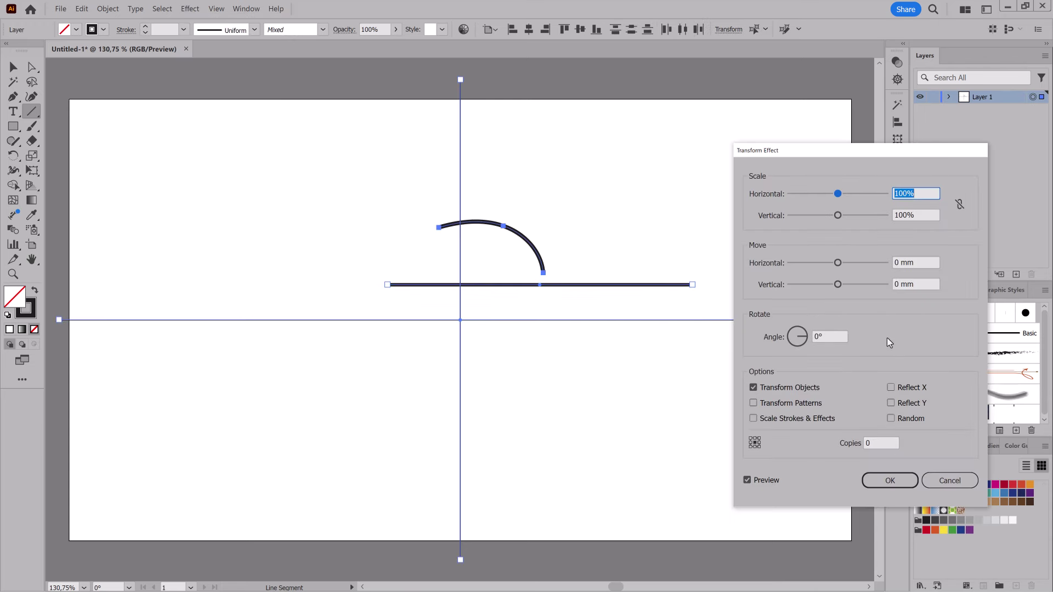
{"action": "left_click", "coordinate": [892, 387]}
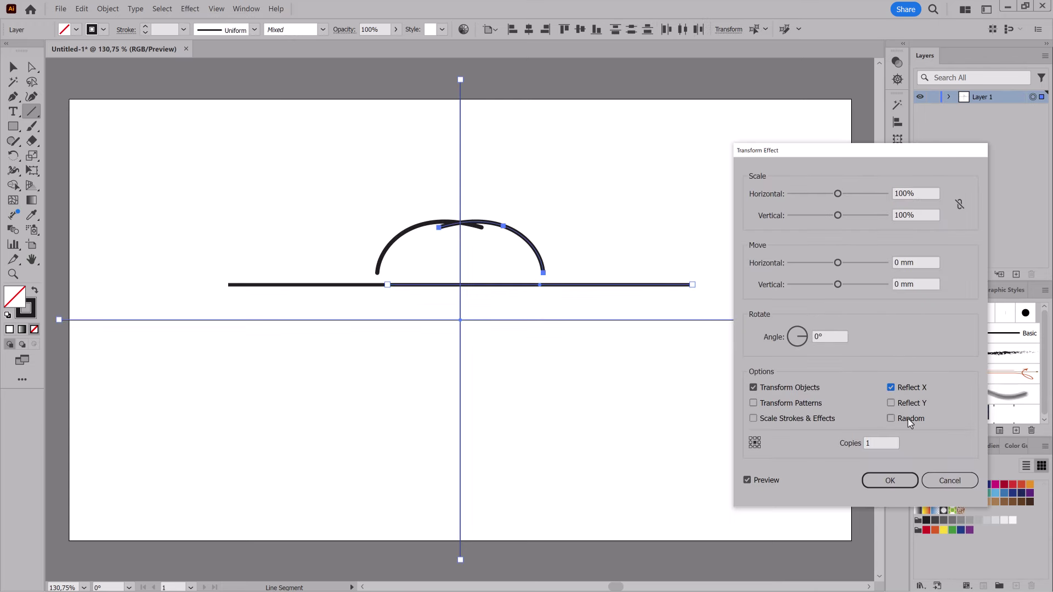
{"action": "left_click", "coordinate": [903, 480]}
Step: Add a second Transform effect with Reflect Y and 86% vertical scale
{"action": "left_click", "coordinate": [189, 8]}
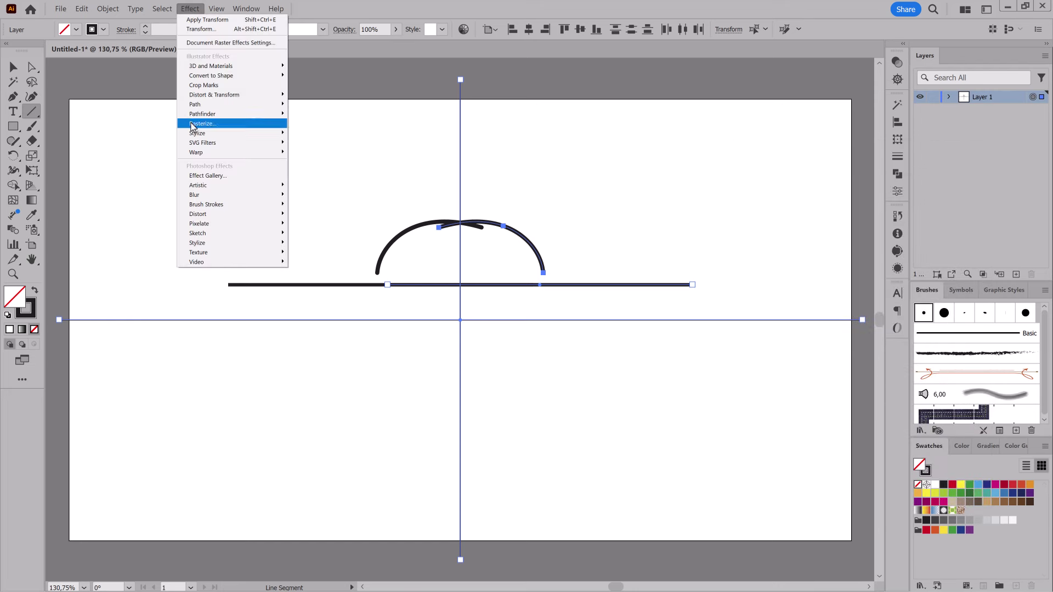
{"action": "left_click", "coordinate": [322, 122]}
{"action": "left_click", "coordinate": [596, 323]}
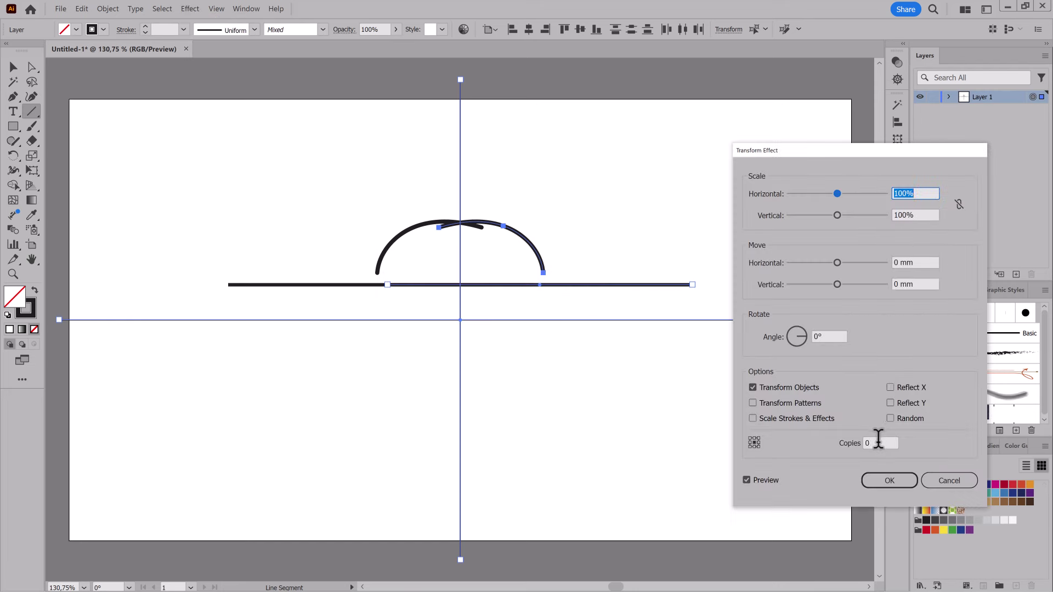
{"action": "left_click", "coordinate": [891, 404]}
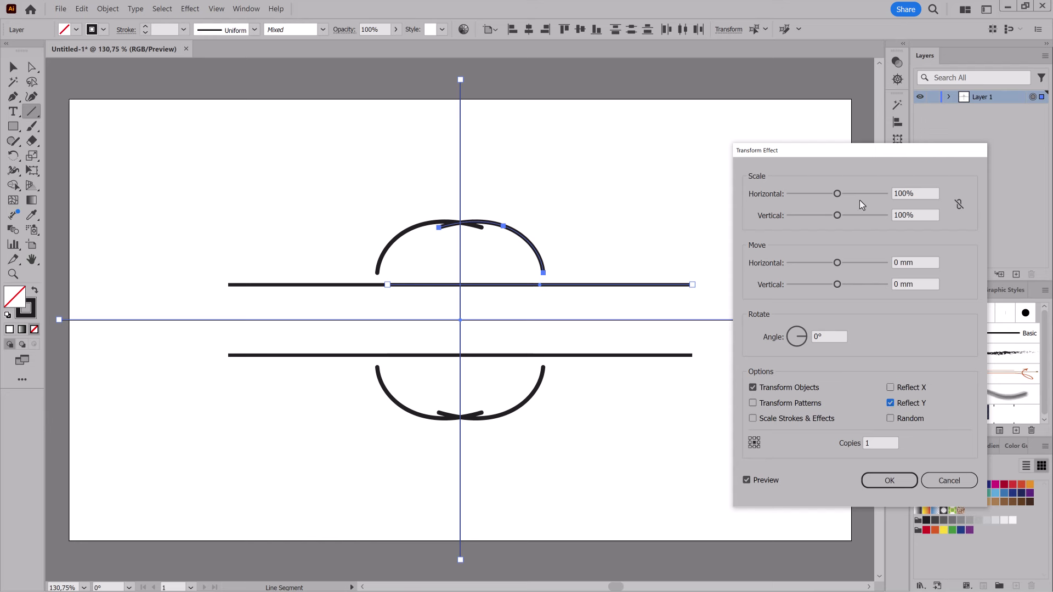
{"action": "left_click_drag", "start_coordinate": [836, 196], "coordinate": [831, 196]}
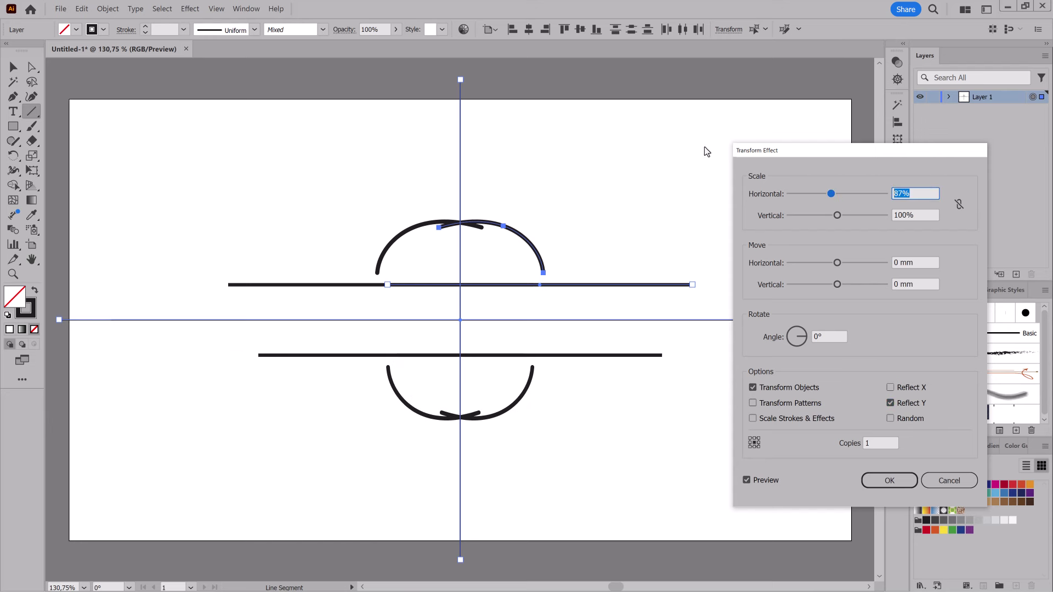
{"action": "type", "text": "8686"}
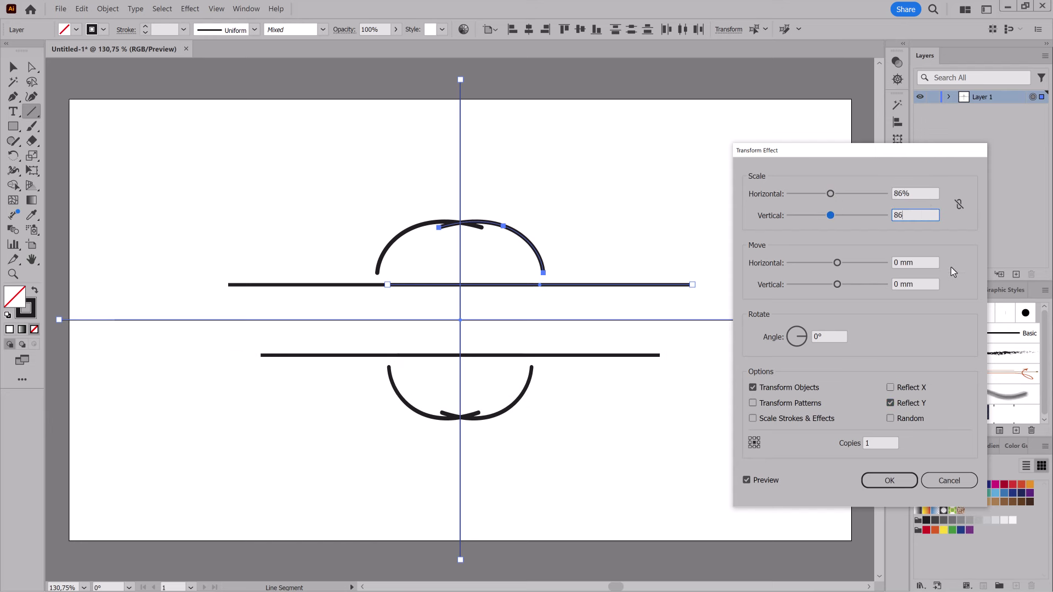
{"action": "left_click", "coordinate": [932, 263]}
{"action": "left_click", "coordinate": [891, 480]}
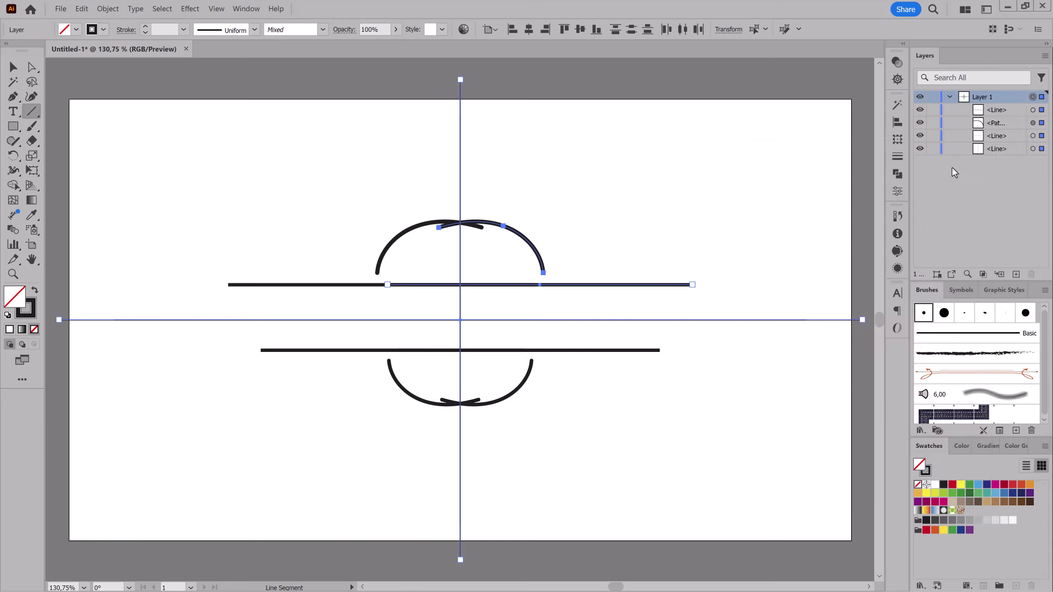
Step: Draw an upper-right quarter rectangle snapped to the centre lines and use it as a clipping mask
{"action": "mouse_move", "coordinate": [484, 110]}
{"action": "left_mouse_down"}
{"action": "mouse_move", "coordinate": [694, 301]}
{"action": "mouse_move", "coordinate": [762, 304]}
{"action": "left_mouse_up"}
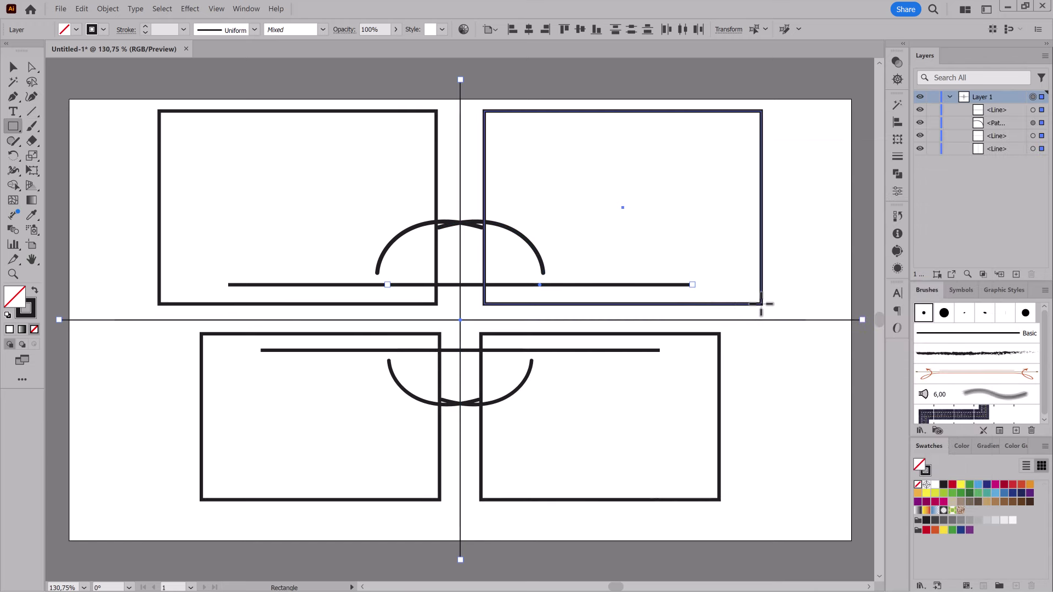
{"action": "key", "text": "a"}
{"action": "left_click_drag", "start_coordinate": [475, 299], "coordinate": [788, 317]}
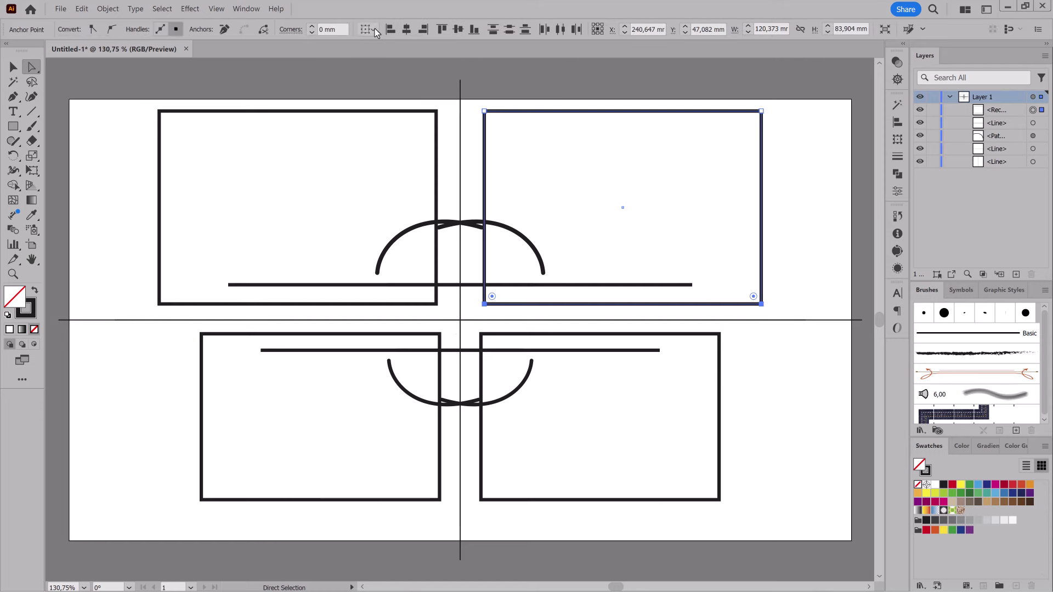
{"action": "left_click", "coordinate": [458, 29]}
{"action": "left_click_drag", "start_coordinate": [493, 119], "coordinate": [494, 330]}
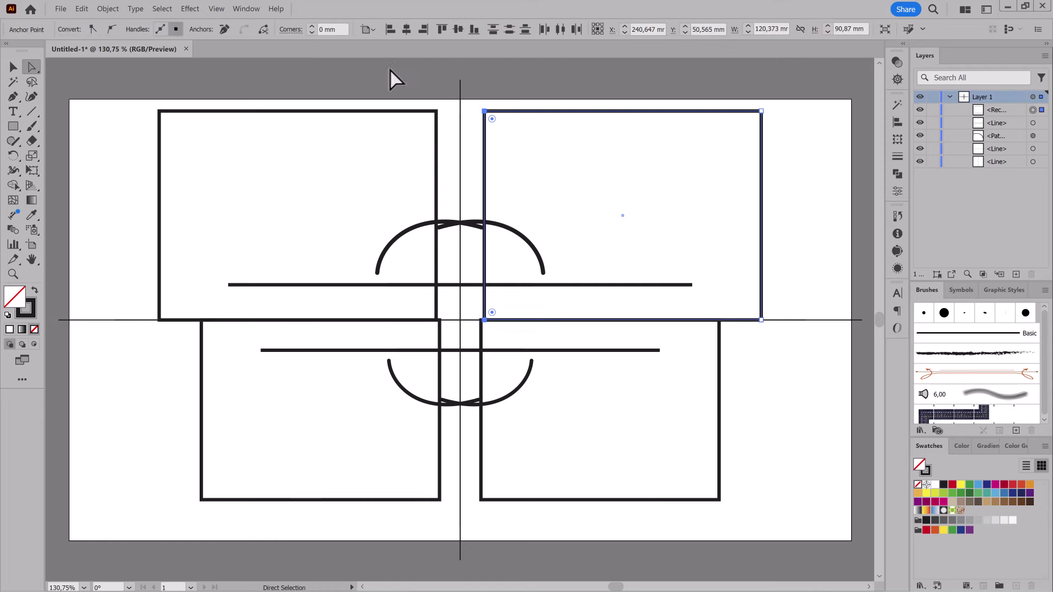
{"action": "left_click", "coordinate": [407, 29]}
{"action": "key", "text": "ctrl+shift+a"}
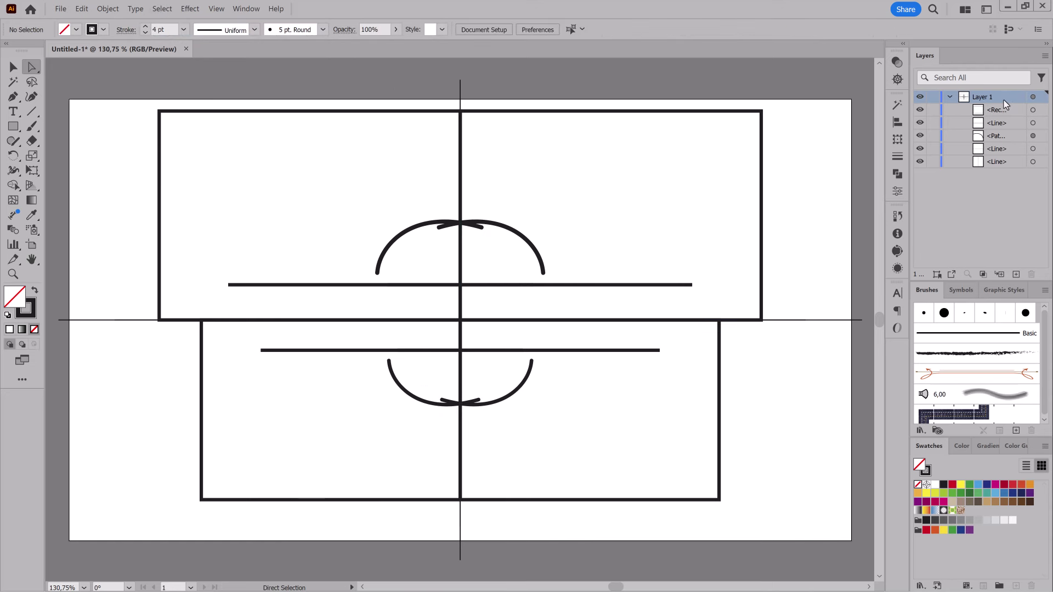
{"action": "left_click", "coordinate": [983, 274]}
Step: Make the crossing centre lines light grey and lock them, then pull the arch halves apart
{"action": "left_click", "coordinate": [1033, 149]}
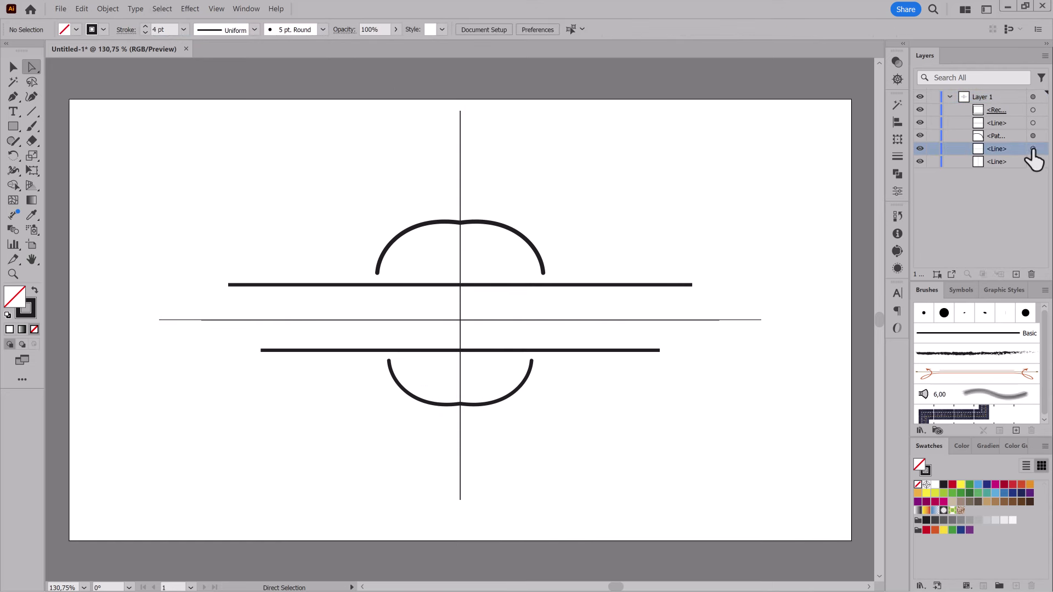
{"action": "left_click", "coordinate": [969, 521]}
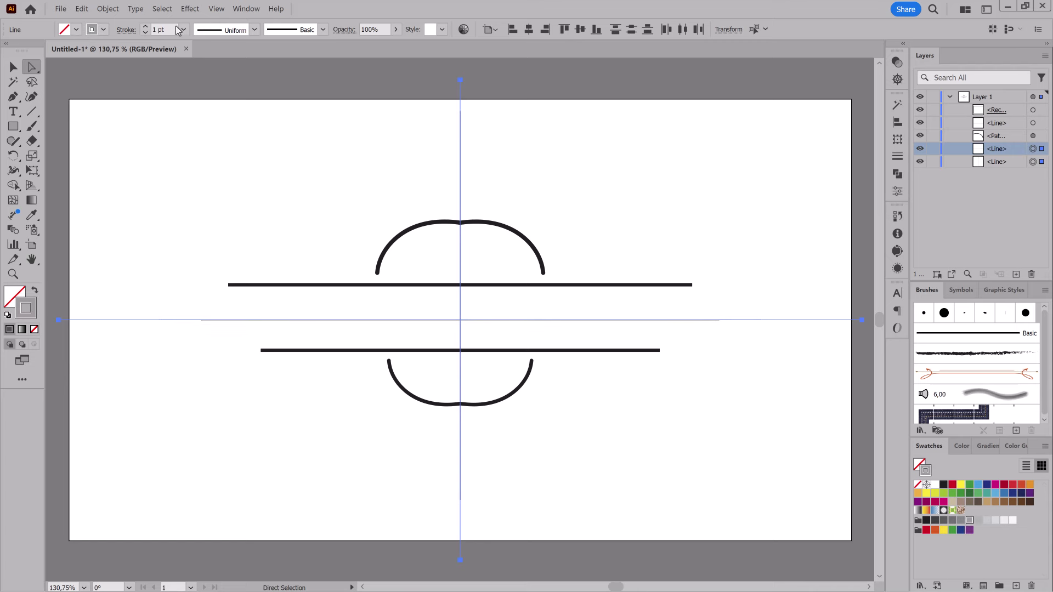
{"action": "left_click_drag", "start_coordinate": [933, 162], "coordinate": [938, 148]}
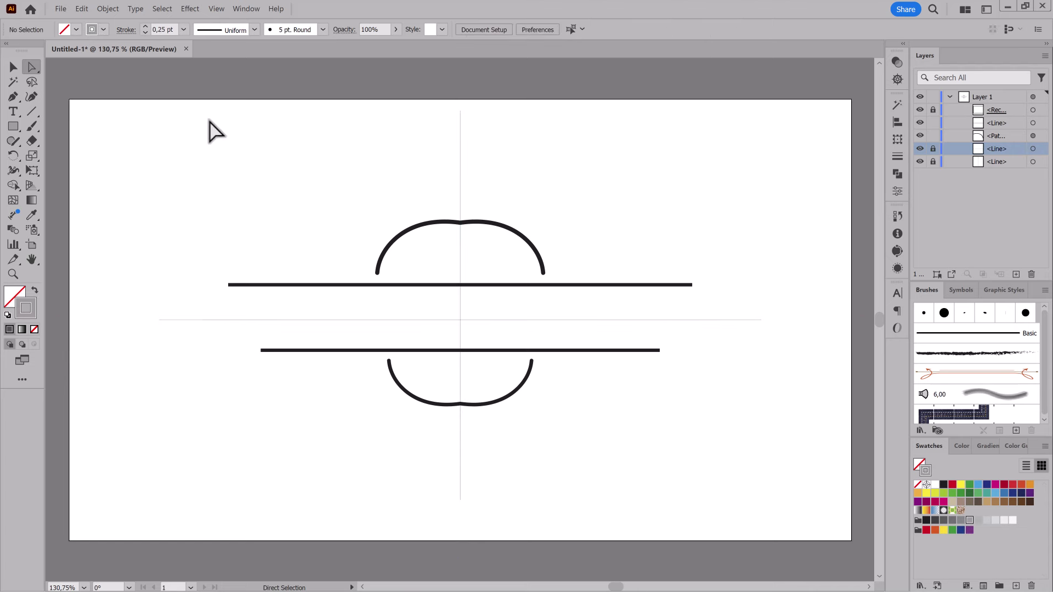
{"action": "left_click_drag", "start_coordinate": [530, 258], "coordinate": [571, 223]}
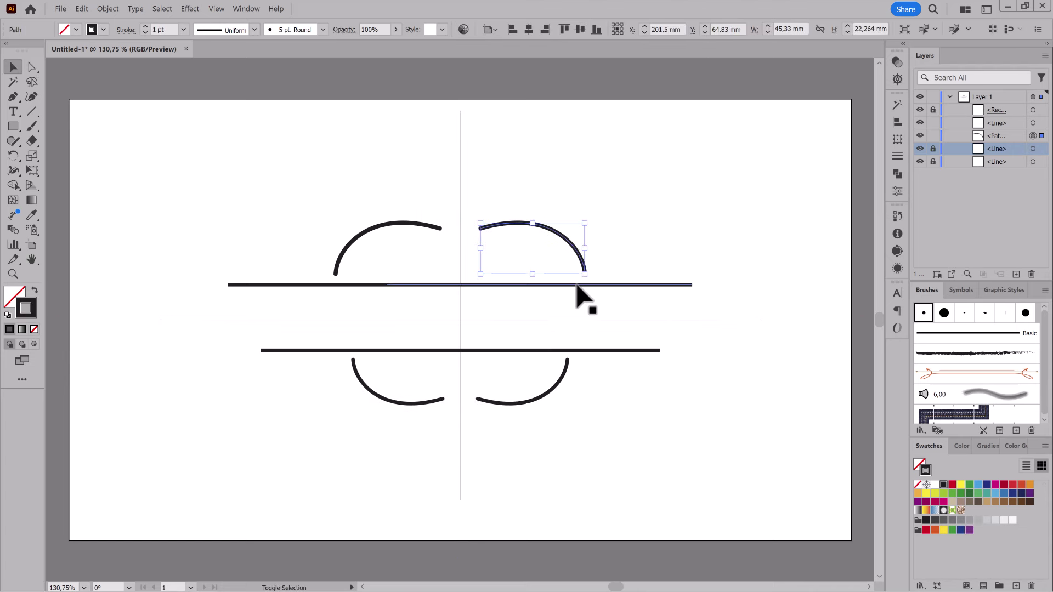
{"action": "left_click", "coordinate": [82, 8]}
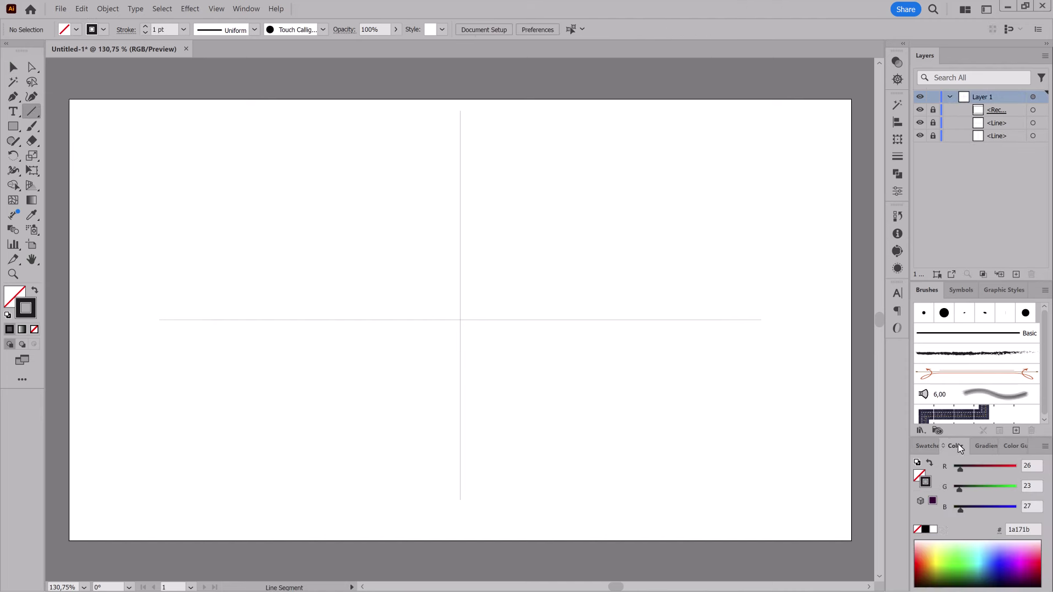
Step: Draw two horizontal bars at 4 pt and outline the bar's stroke into a filled shape
{"action": "left_click_drag", "start_coordinate": [460, 353], "coordinate": [638, 353]}
{"action": "left_click_drag", "start_coordinate": [460, 282], "coordinate": [670, 283]}
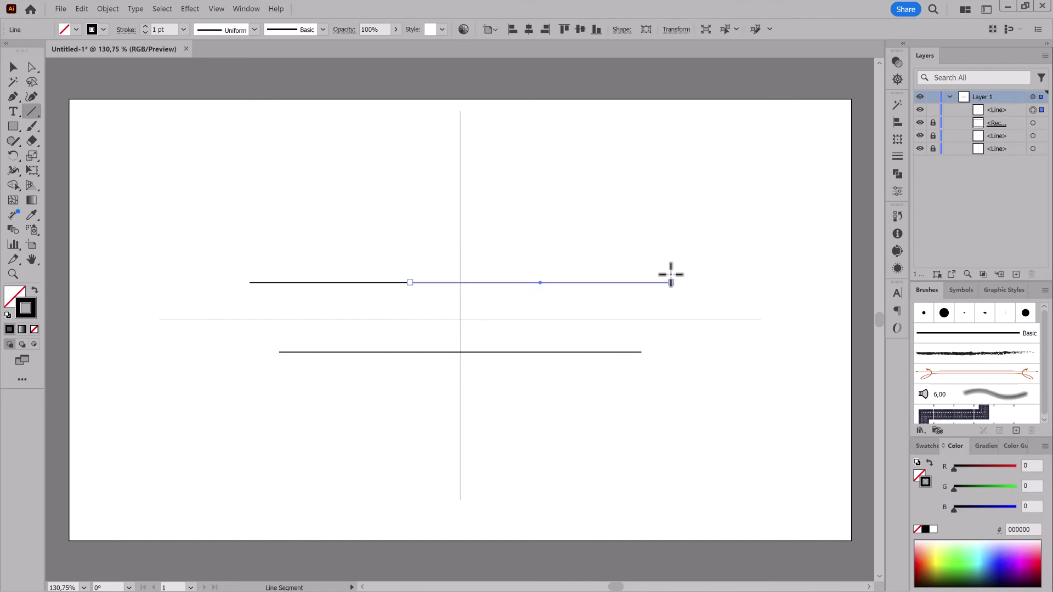
{"action": "left_click", "coordinate": [145, 26]}
{"action": "left_click", "coordinate": [145, 27]}
{"action": "left_click", "coordinate": [108, 9]}
{"action": "mouse_move", "coordinate": [110, 204]}
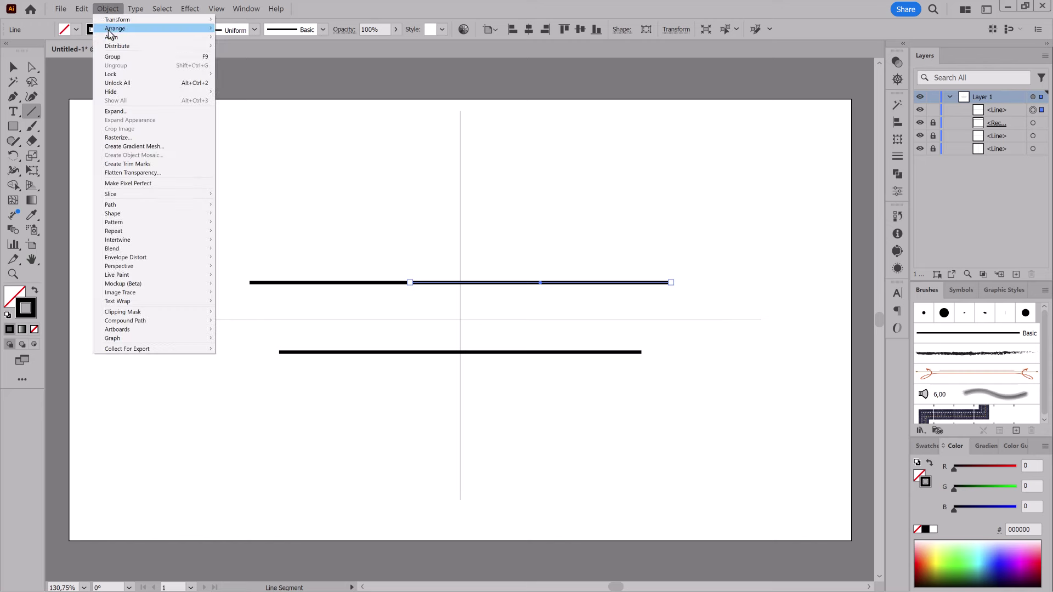
{"action": "left_click", "coordinate": [280, 224]}
Step: Slant the bar's right end and raise an added point into a spike
{"action": "key", "text": "z"}
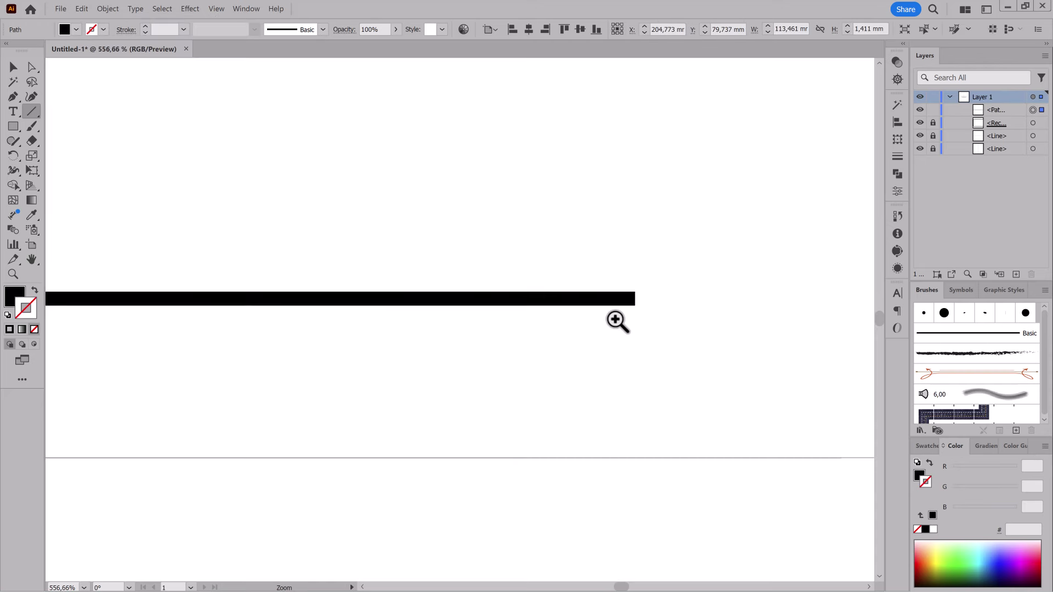
{"action": "left_click_drag", "start_coordinate": [619, 317], "coordinate": [664, 307]}
{"action": "key", "text": "a"}
{"action": "left_click", "coordinate": [653, 256]}
{"action": "left_click_drag", "start_coordinate": [653, 256], "coordinate": [557, 255]}
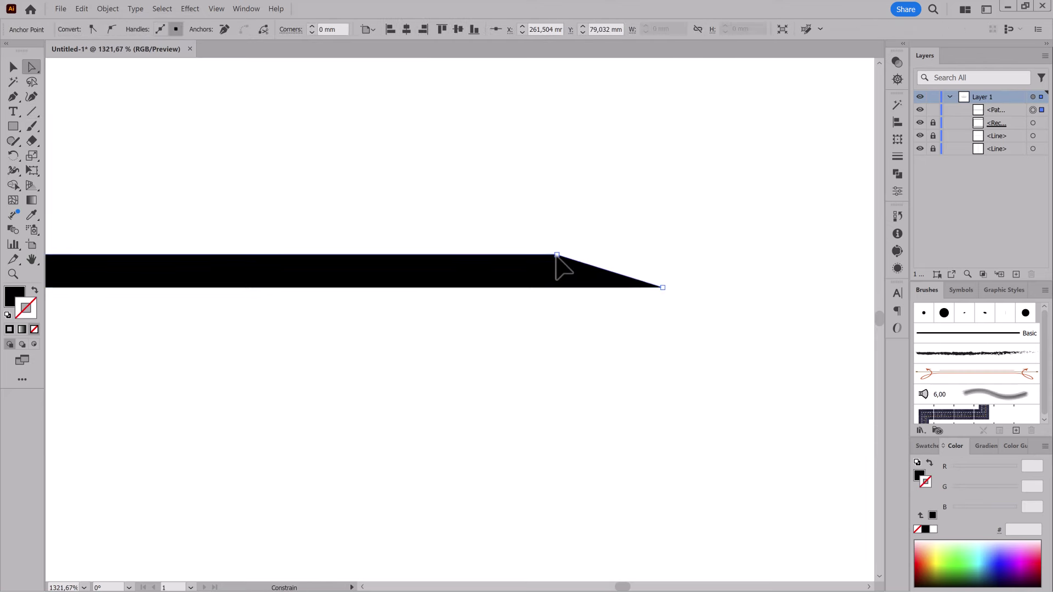
{"action": "left_click_drag", "start_coordinate": [14, 97], "coordinate": [82, 108]}
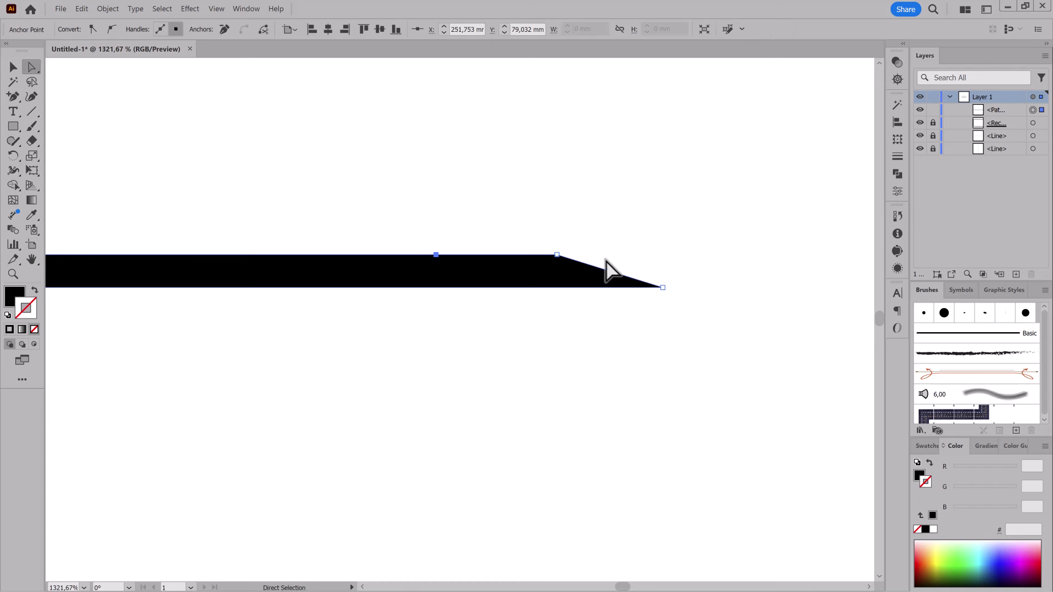
{"action": "left_click_drag", "start_coordinate": [557, 255], "coordinate": [536, 204]}
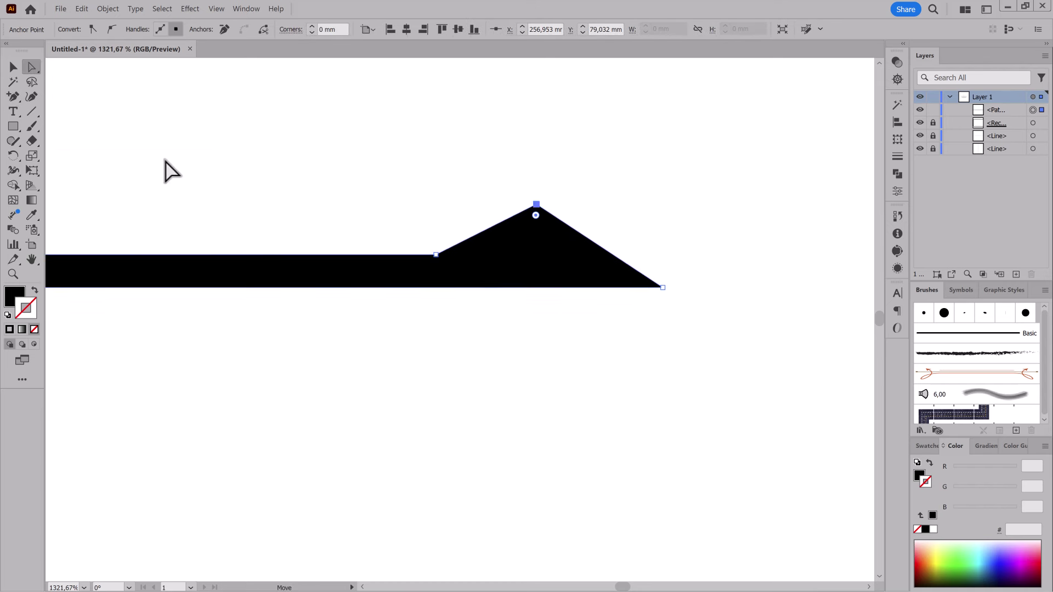
Step: Curve the spike's sides smoothly, lower its peak, and adjust its tip point
{"action": "left_click_drag", "start_coordinate": [13, 96], "coordinate": [60, 147]}
{"action": "mouse_move", "coordinate": [537, 205]}
{"action": "left_mouse_down"}
{"action": "mouse_move", "coordinate": [583, 266]}
{"action": "mouse_move", "coordinate": [496, 250]}
{"action": "mouse_move", "coordinate": [502, 241]}
{"action": "left_mouse_up"}
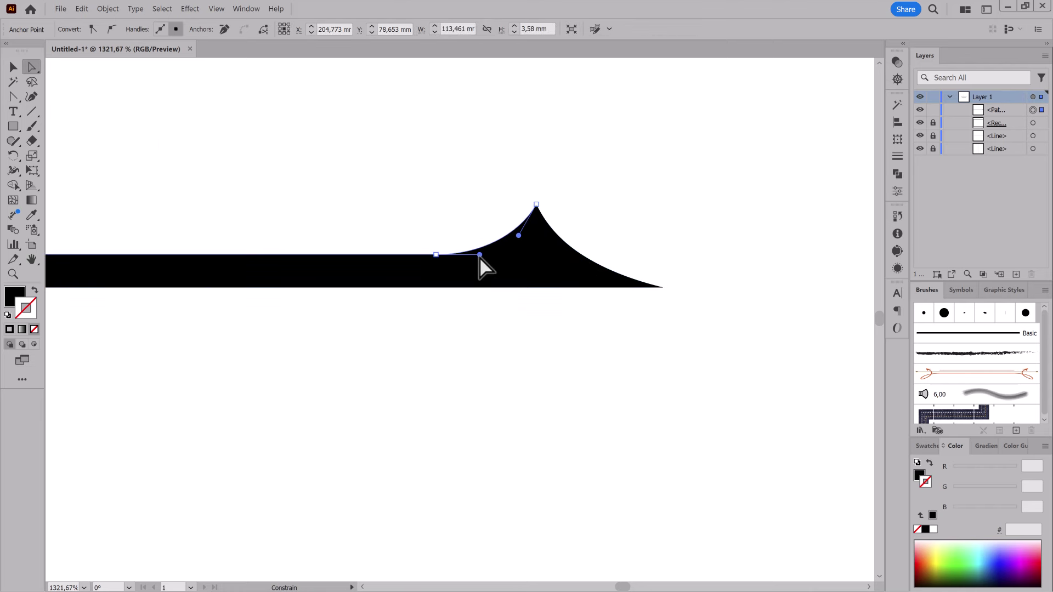
{"action": "left_click_drag", "start_coordinate": [393, 369], "coordinate": [611, 235]}
{"action": "left_click", "coordinate": [517, 175], "text": "ctrl"}
{"action": "left_click_drag", "start_coordinate": [517, 175], "coordinate": [517, 186]}
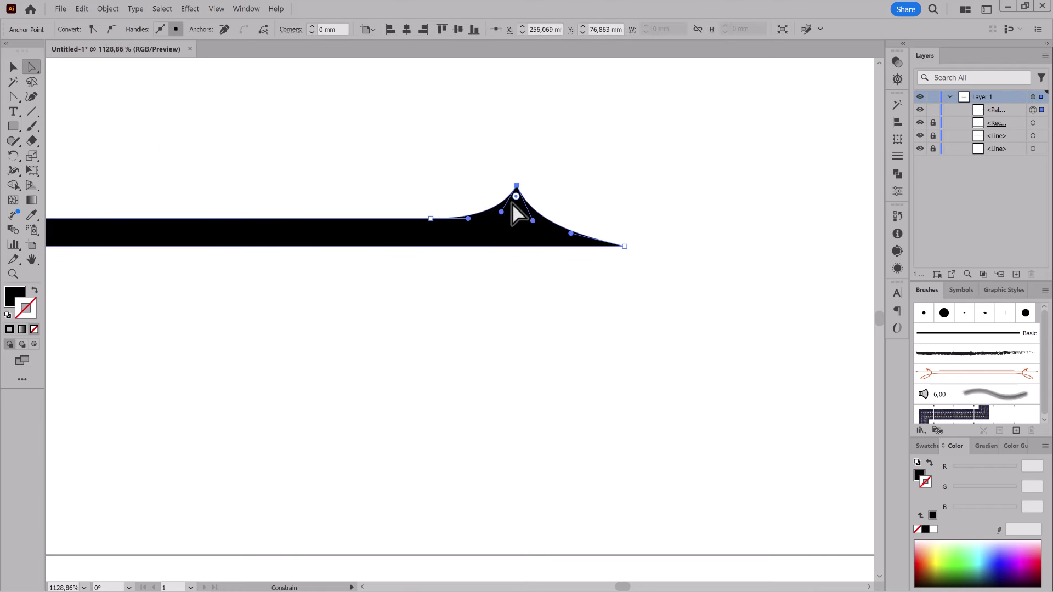
{"action": "left_click_drag", "start_coordinate": [536, 230], "coordinate": [604, 241]}
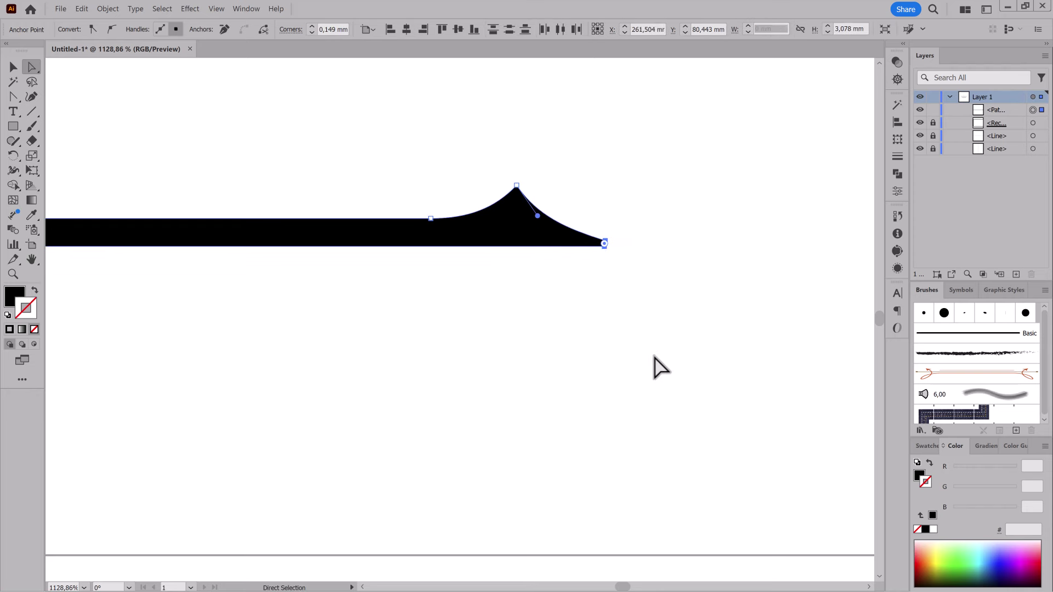
{"action": "mouse_move", "coordinate": [653, 360]}
{"action": "left_mouse_down"}
{"action": "mouse_move", "coordinate": [476, 400]}
{"action": "mouse_move", "coordinate": [649, 362]}
{"action": "left_mouse_up"}
Step: Draw a 2 pt thin line above the bar and shift it right
{"action": "key", "text": "backslash"}
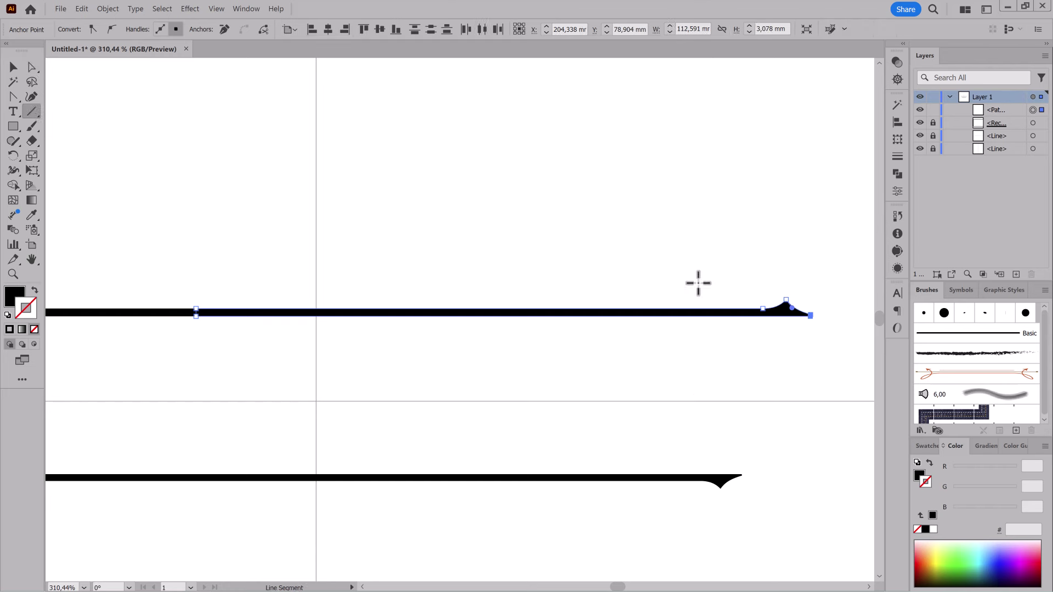
{"action": "left_click_drag", "start_coordinate": [727, 285], "coordinate": [440, 285]}
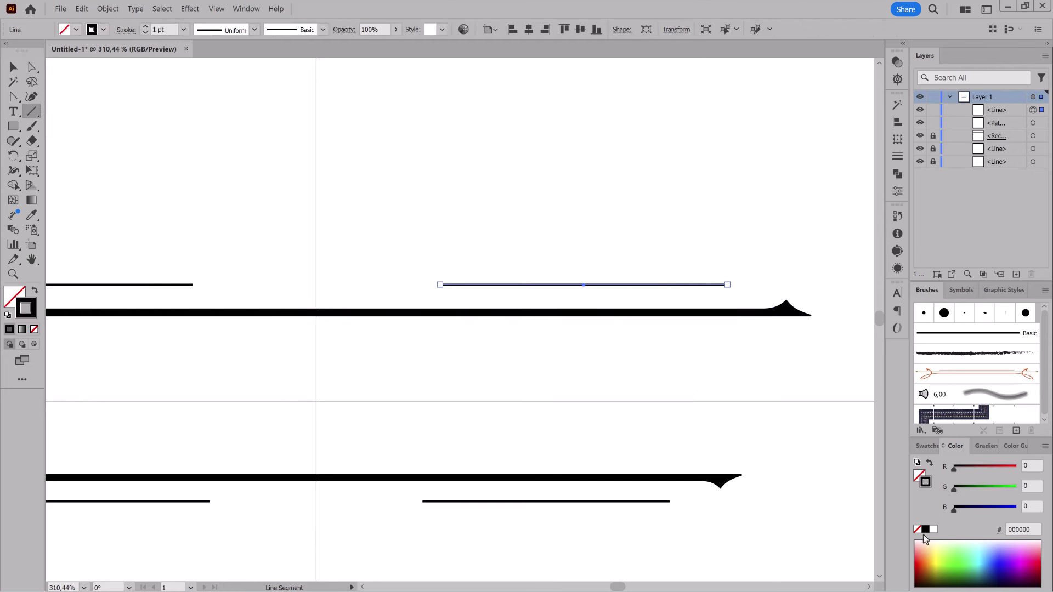
{"action": "left_click", "coordinate": [144, 26]}
{"action": "scroll", "coordinate": [757, 373], "scroll_direction": "down", "scroll_amount": 1, "text": "alt"}
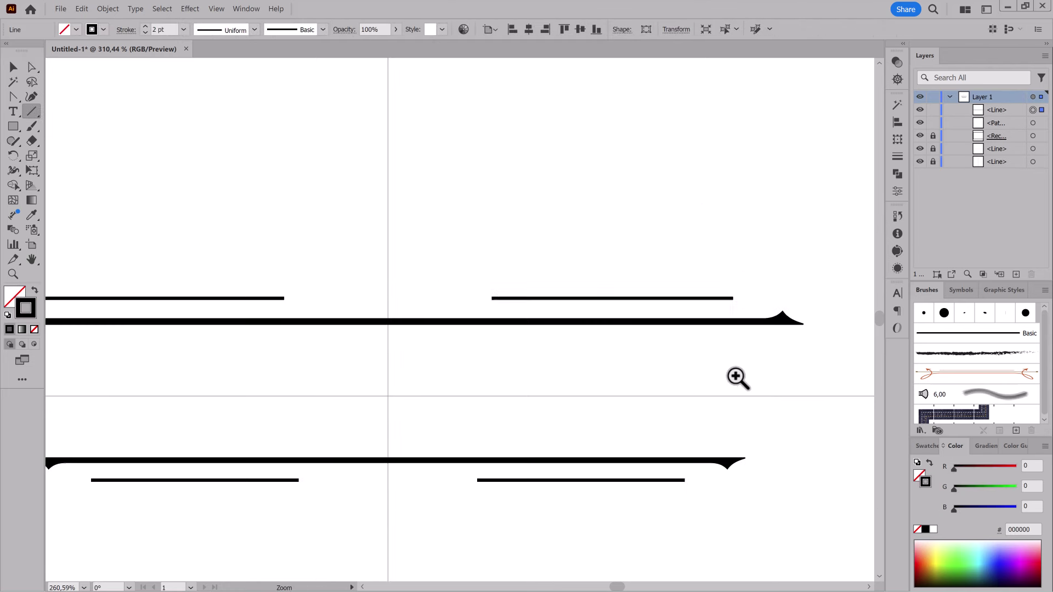
{"action": "key", "text": "v"}
{"action": "left_click_drag", "start_coordinate": [667, 299], "coordinate": [681, 299]}
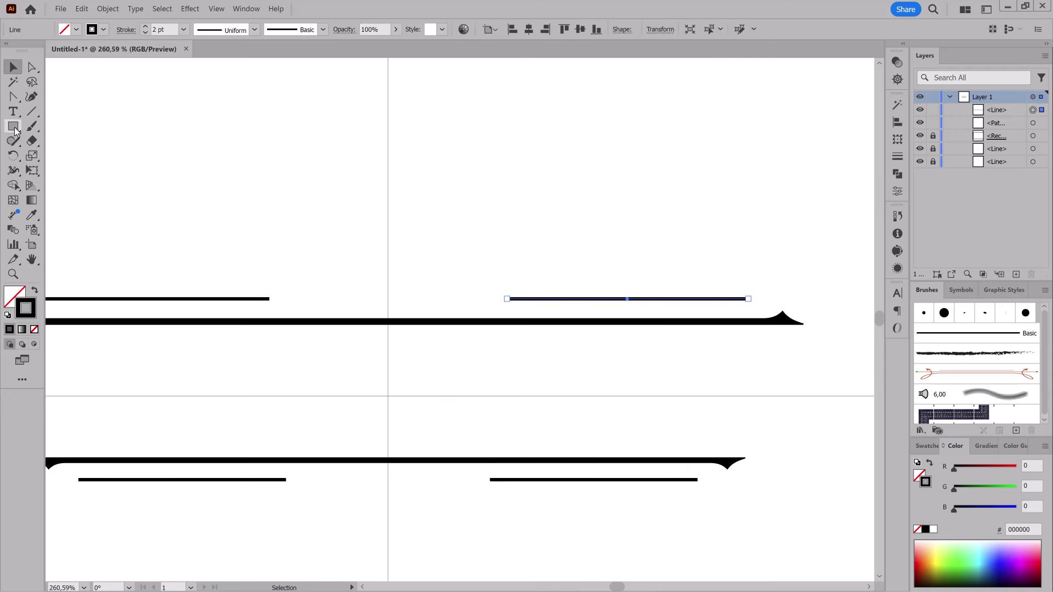
Step: Add a black dot of about 10 mm at the bar's centre and erase its lower half
{"action": "key", "text": "l"}
{"action": "left_click_drag", "start_coordinate": [353, 285], "coordinate": [404, 355]}
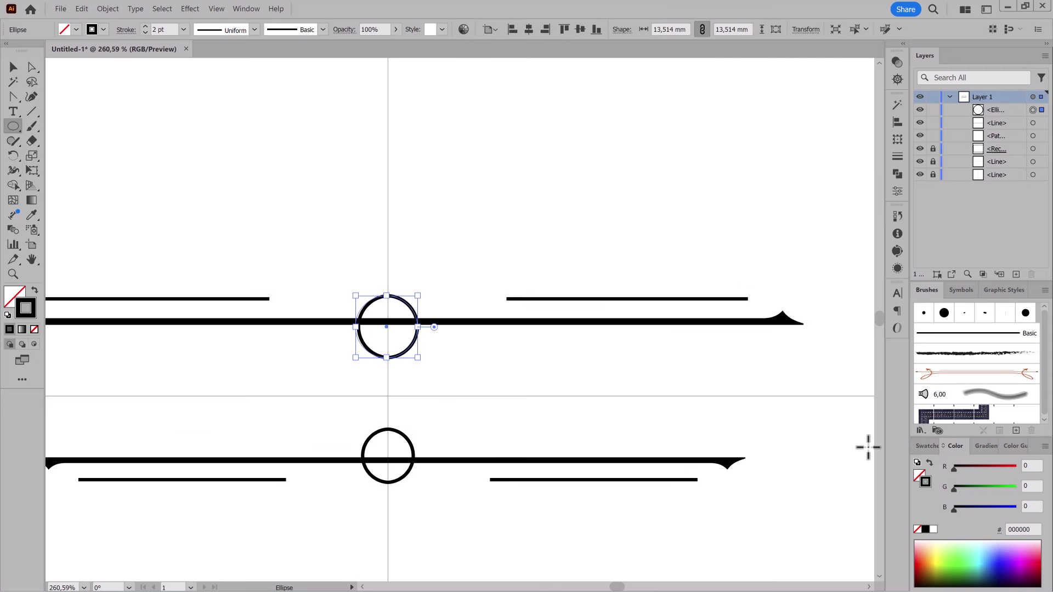
{"action": "key", "text": "shift+x"}
{"action": "left_click_drag", "start_coordinate": [422, 296], "coordinate": [413, 303]}
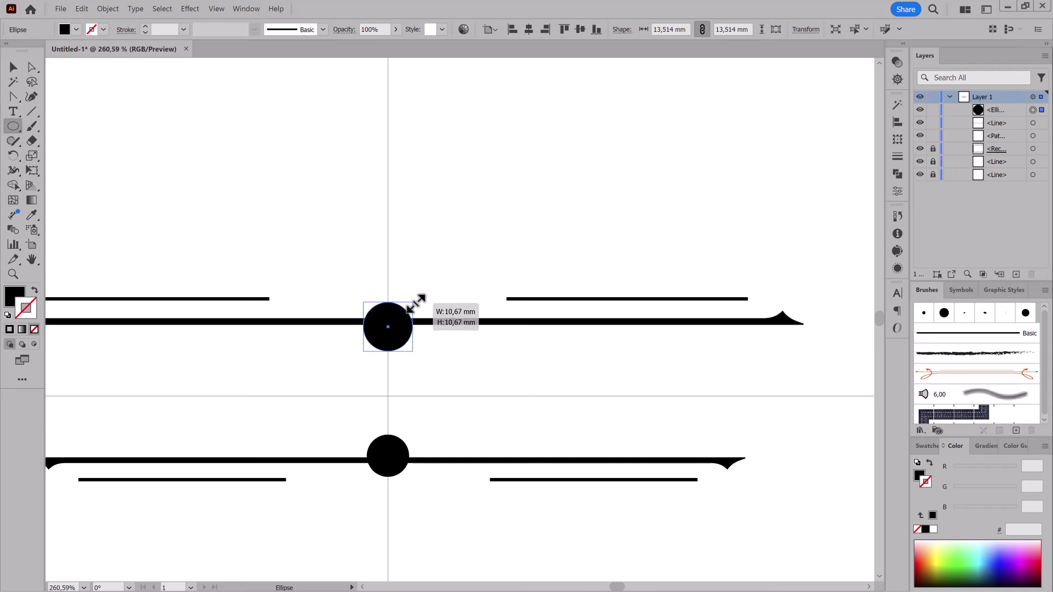
{"action": "key", "text": "shift+e"}
{"action": "left_click_drag", "start_coordinate": [316, 362], "coordinate": [456, 335]}
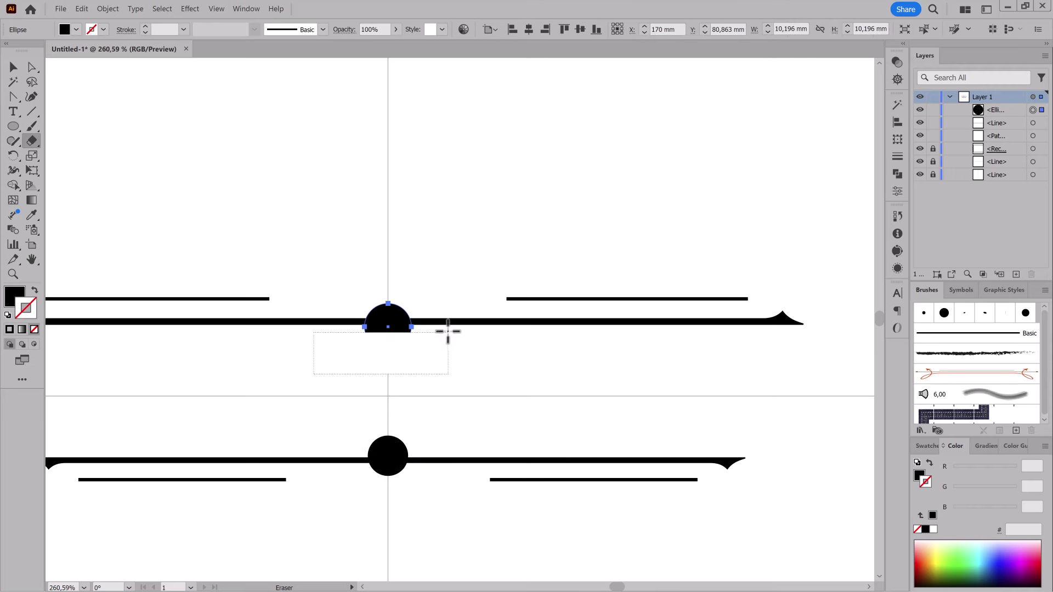
Step: Draw a centred outlined circle on the bar, about 62 mm wide, with an 8 pt stroke
{"action": "left_click", "coordinate": [13, 126]}
{"action": "left_click_drag", "start_coordinate": [394, 285], "coordinate": [458, 394]}
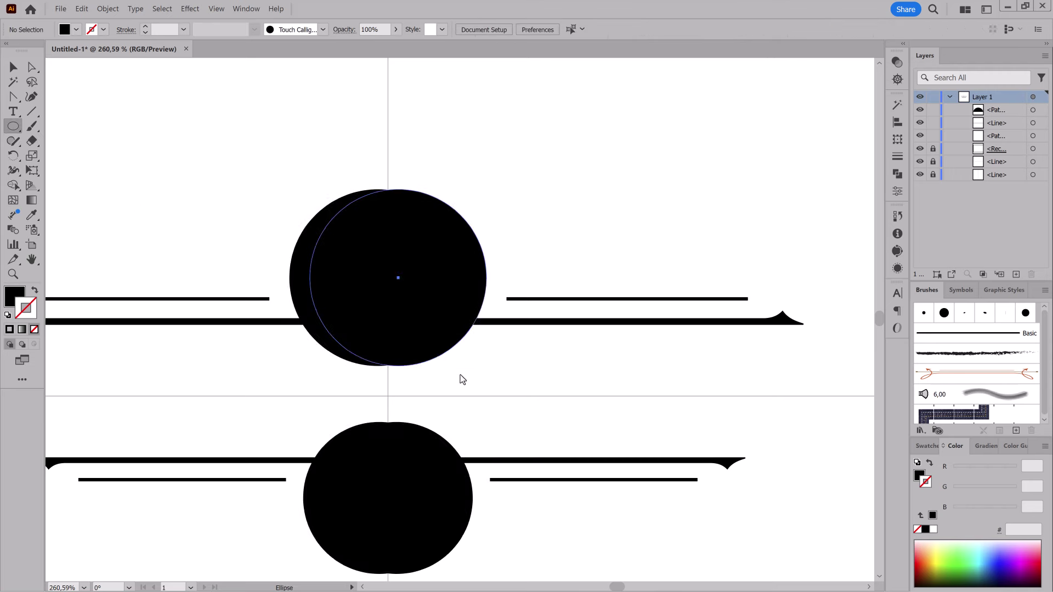
{"action": "key", "text": "shift+x"}
{"action": "left_click", "coordinate": [529, 30]}
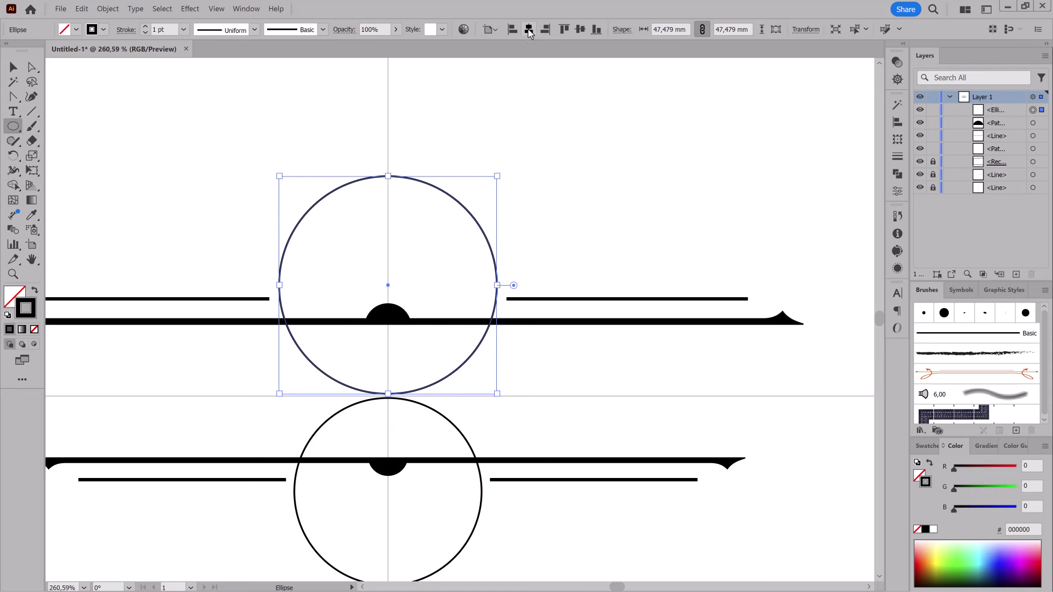
{"action": "left_click", "coordinate": [11, 66]}
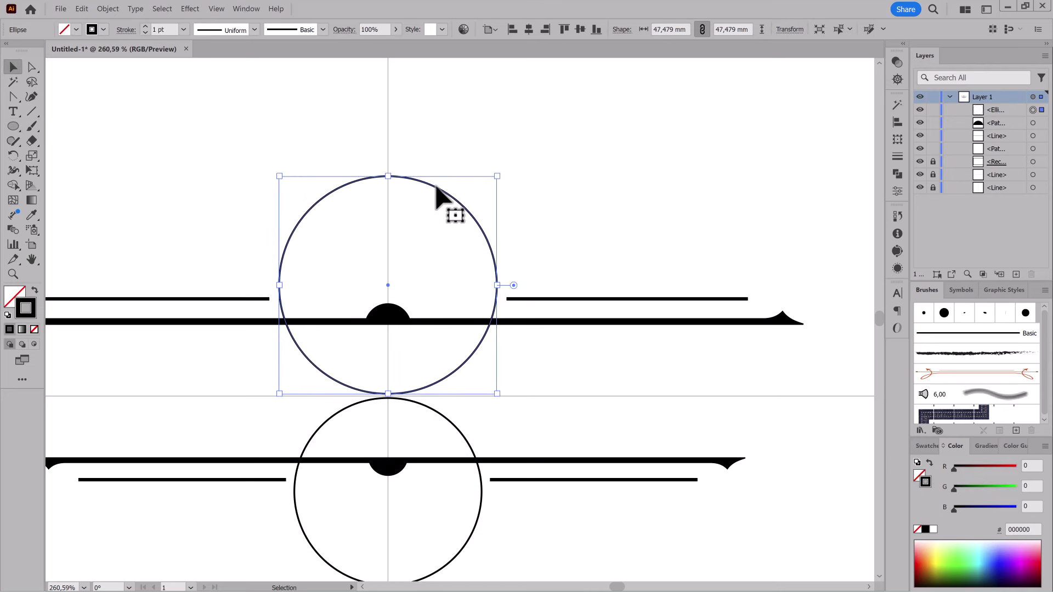
{"action": "left_click_drag", "start_coordinate": [435, 187], "coordinate": [433, 218]}
{"action": "left_click_drag", "start_coordinate": [497, 208], "coordinate": [531, 174]}
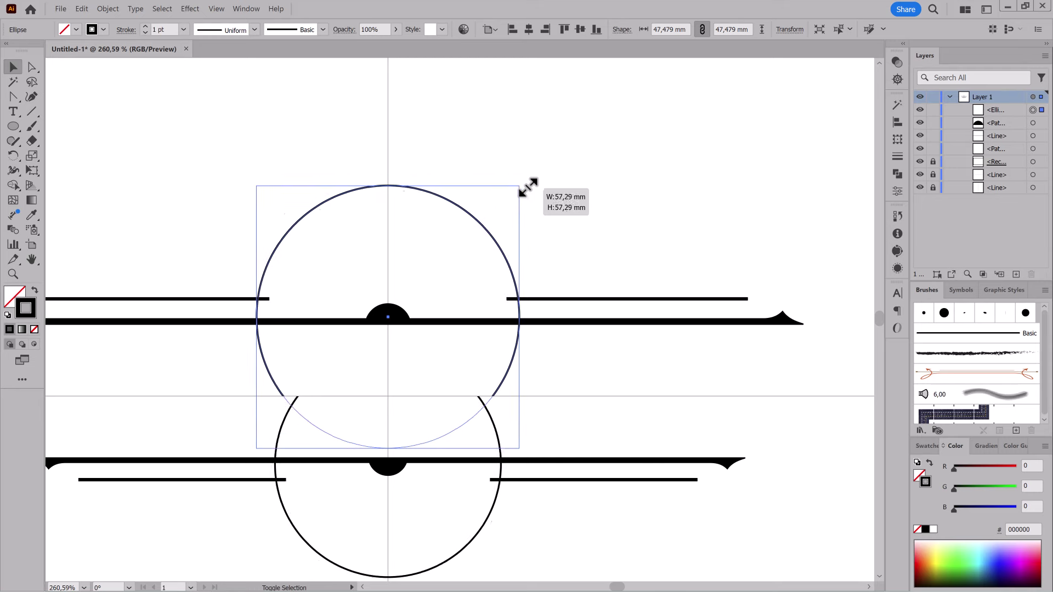
{"action": "left_click", "coordinate": [146, 26]}
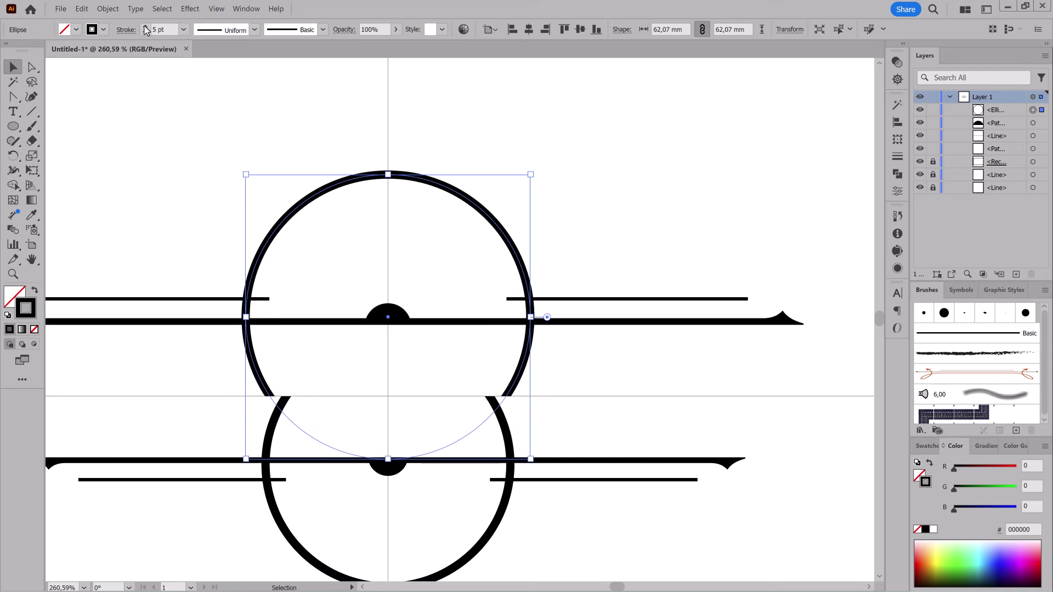
{"action": "left_click", "coordinate": [146, 27]}
{"action": "scroll", "coordinate": [612, 305], "scroll_direction": "down", "scroll_amount": 1}
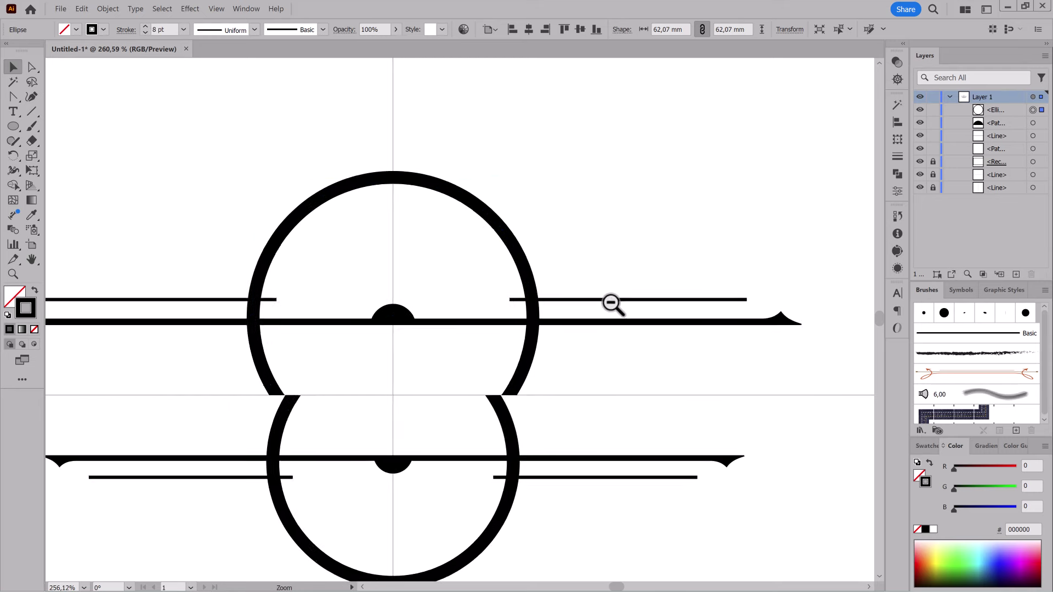
Step: Paste in front slightly resized 2 pt copies of the circle as thin rings
{"action": "key", "text": "ctrl+c"}
{"action": "key", "text": "ctrl+f"}
{"action": "mouse_move", "coordinate": [585, 213]}
{"action": "left_mouse_down"}
{"action": "mouse_move", "coordinate": [599, 206]}
{"action": "mouse_move", "coordinate": [576, 222]}
{"action": "left_mouse_up"}
{"action": "left_click", "coordinate": [184, 29]}
{"action": "left_click", "coordinate": [192, 97]}
{"action": "key", "text": "ctrl+c"}
{"action": "key", "text": "ctrl+f"}
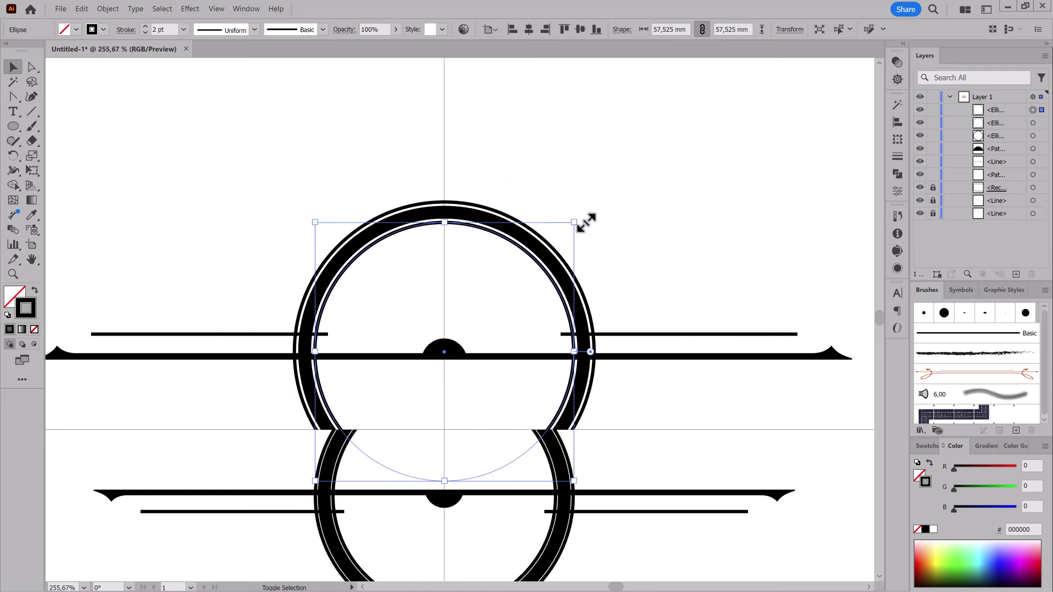
{"action": "left_click", "coordinate": [707, 156]}
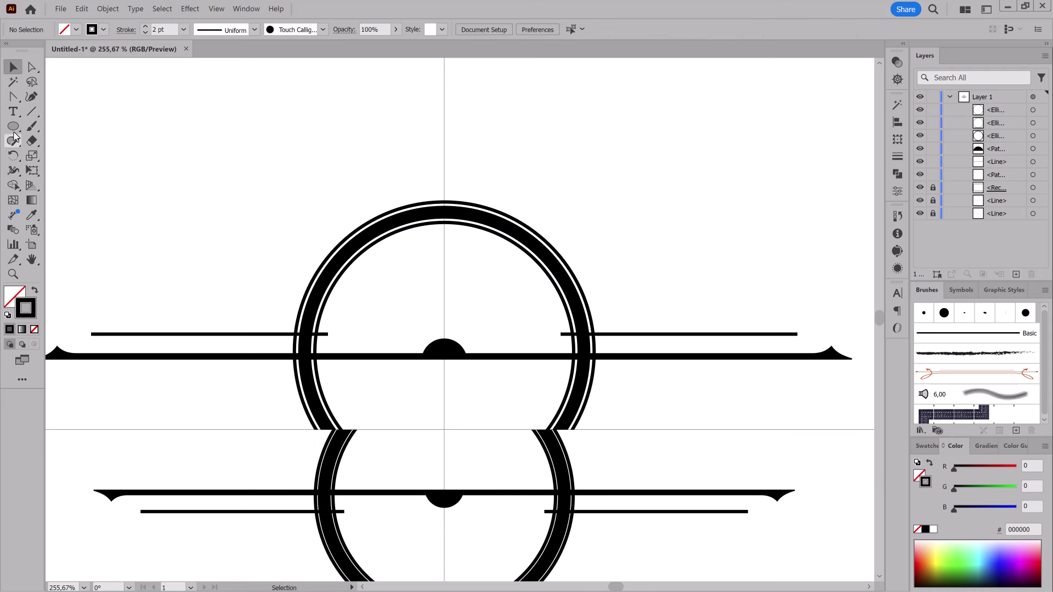
Step: Turn squares into small black diamonds rotated 45° above the ring
{"action": "left_click_drag", "start_coordinate": [14, 134], "coordinate": [33, 126]}
{"action": "left_click", "coordinate": [32, 170]}
{"action": "left_click_drag", "start_coordinate": [585, 200], "coordinate": [670, 242]}
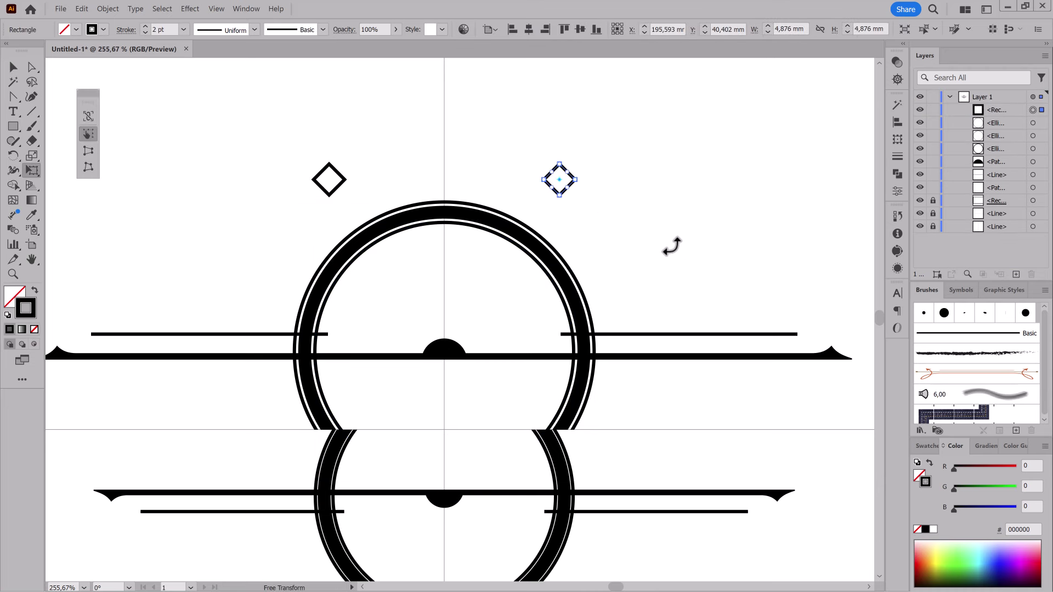
{"action": "key", "text": "shift+x"}
{"action": "left_click_drag", "start_coordinate": [571, 177], "coordinate": [565, 180]}
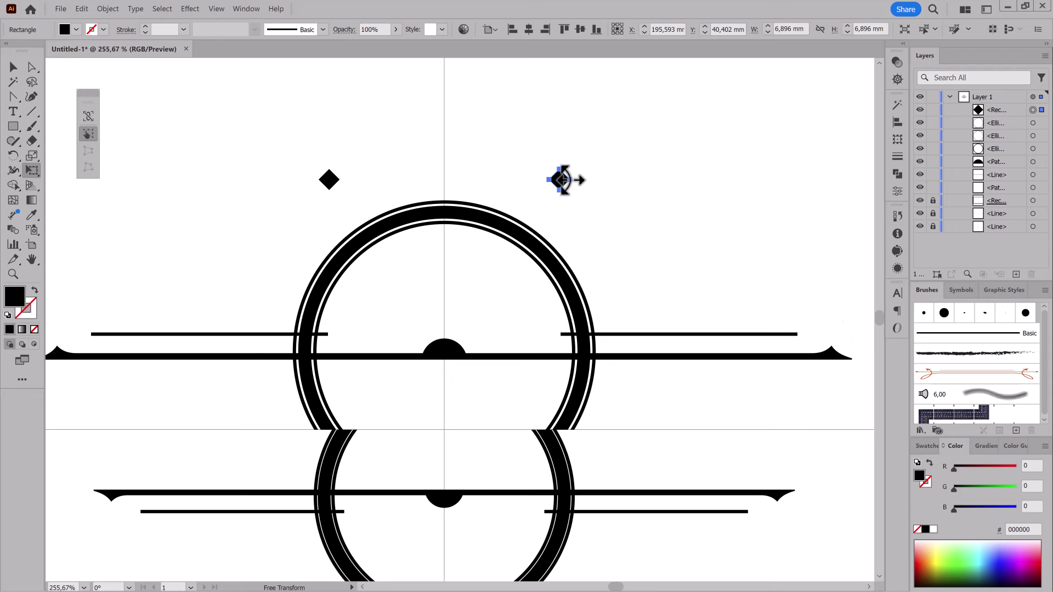
Step: Save a diamond as a new Pattern Brush in the Brushes panel
{"action": "left_click", "coordinate": [1016, 432]}
{"action": "left_click", "coordinate": [687, 343]}
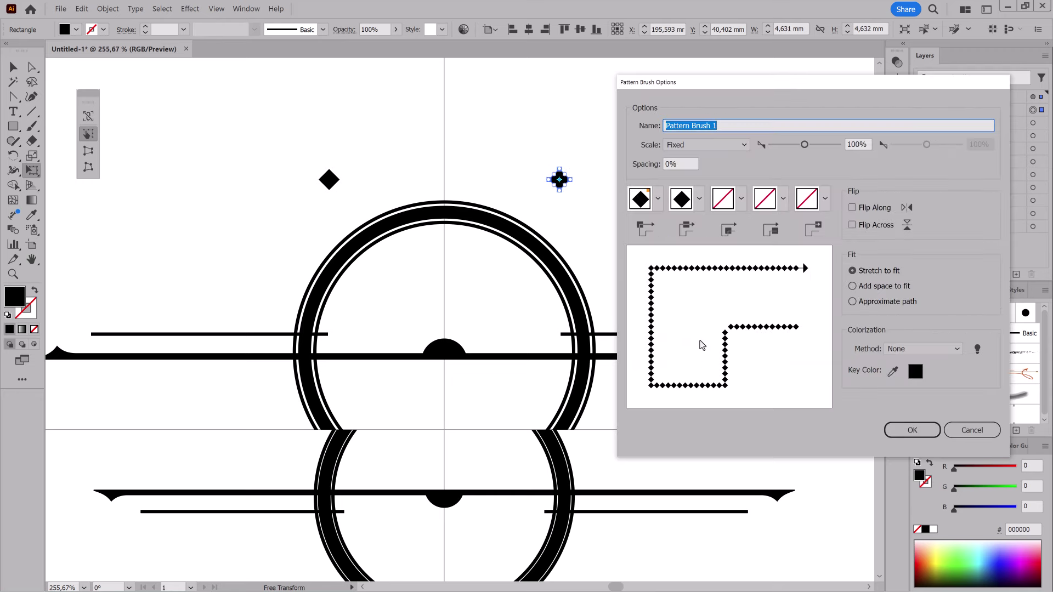
{"action": "left_click", "coordinate": [911, 430]}
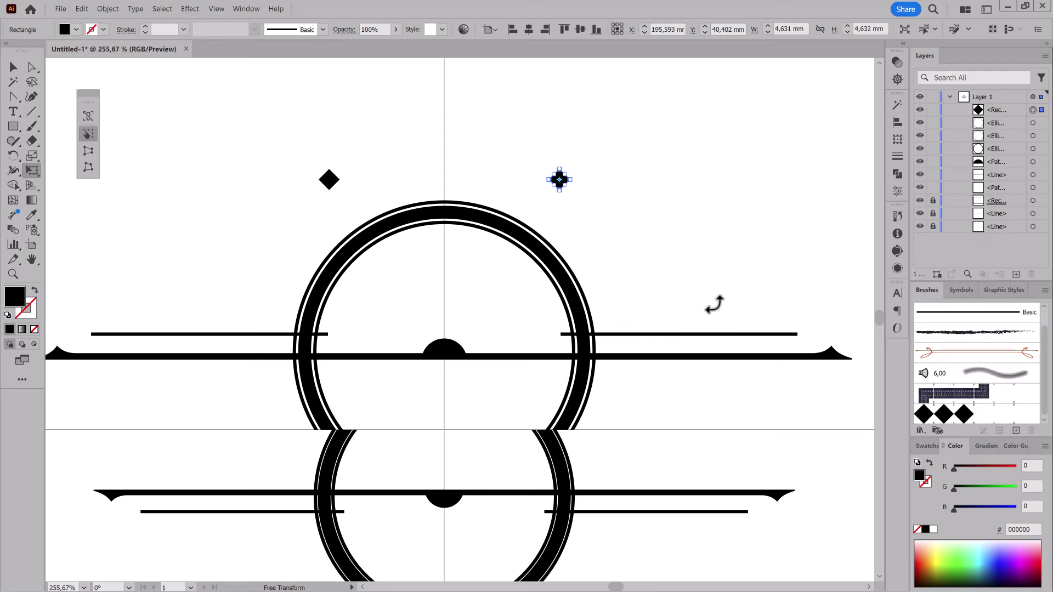
{"action": "left_click", "coordinate": [804, 249]}
{"action": "double_click", "coordinate": [956, 417]}
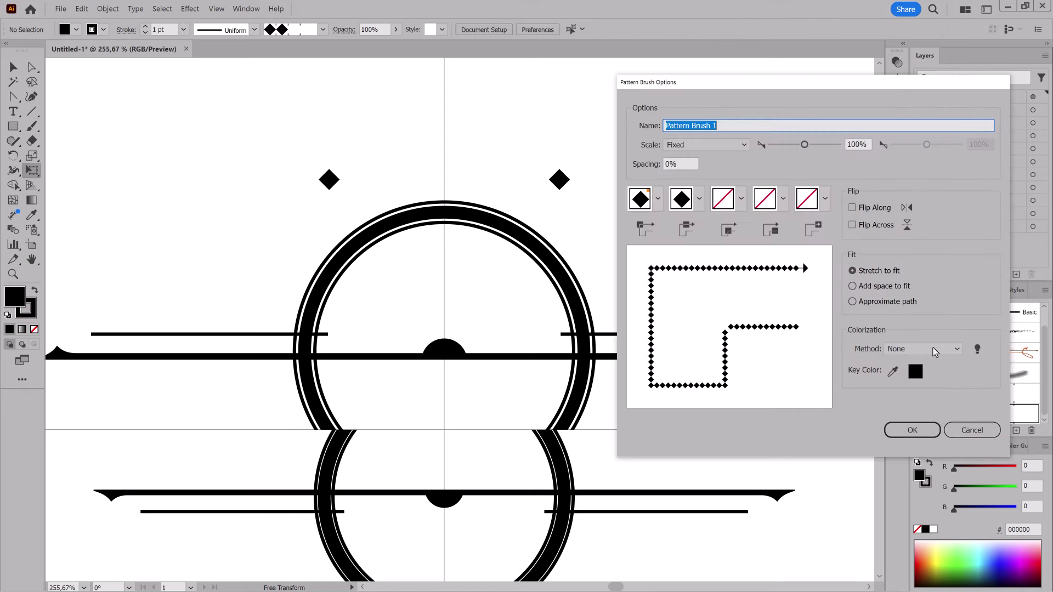
{"action": "left_click", "coordinate": [912, 431]}
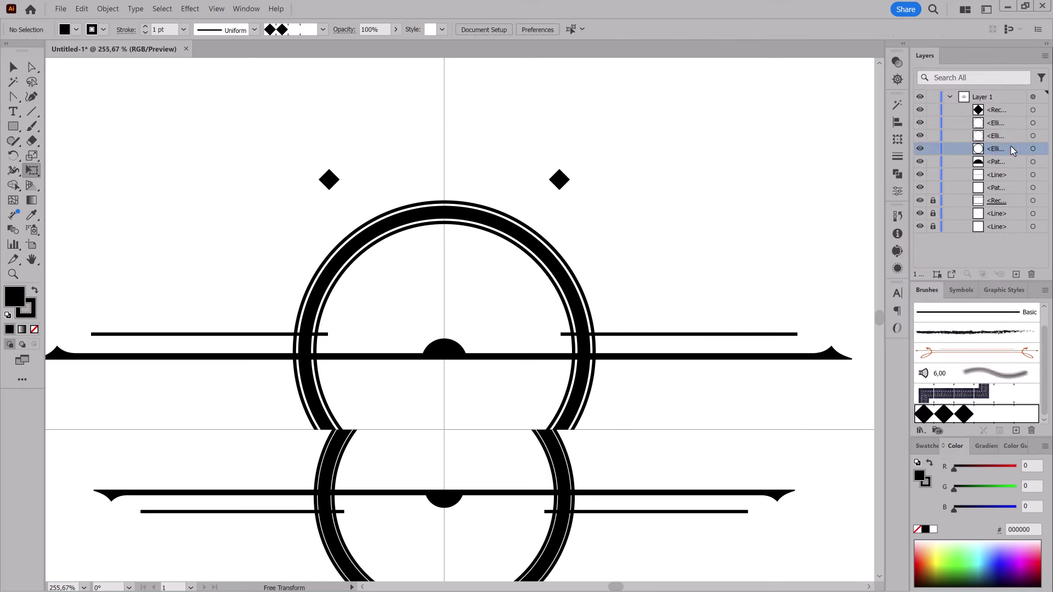
Step: Apply the diamond pattern brush to the thick ring with a thin white stroke
{"action": "left_click", "coordinate": [1033, 149]}
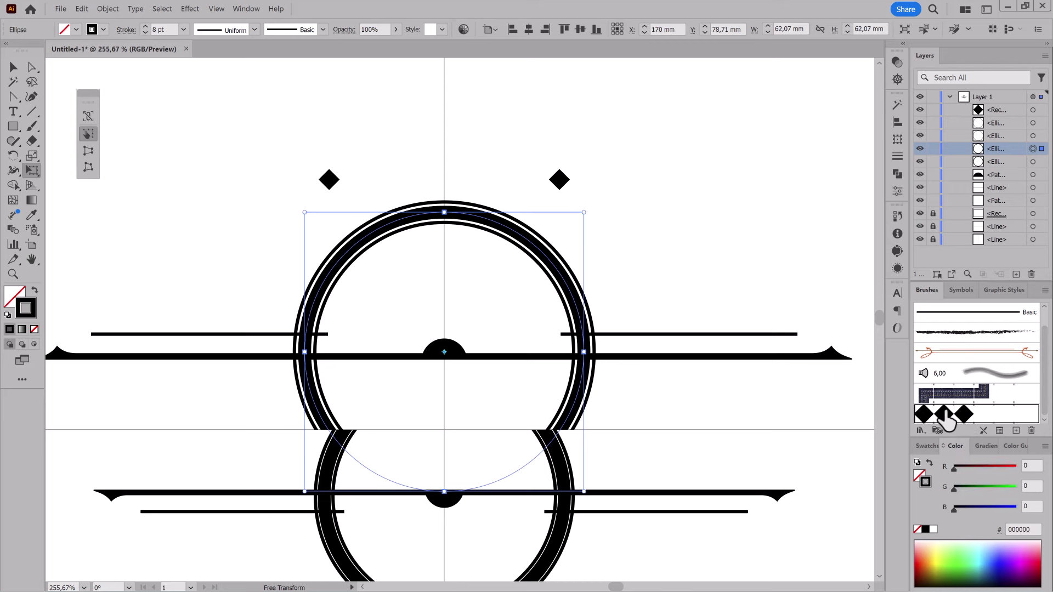
{"action": "left_click", "coordinate": [934, 529]}
{"action": "left_click", "coordinate": [146, 33]}
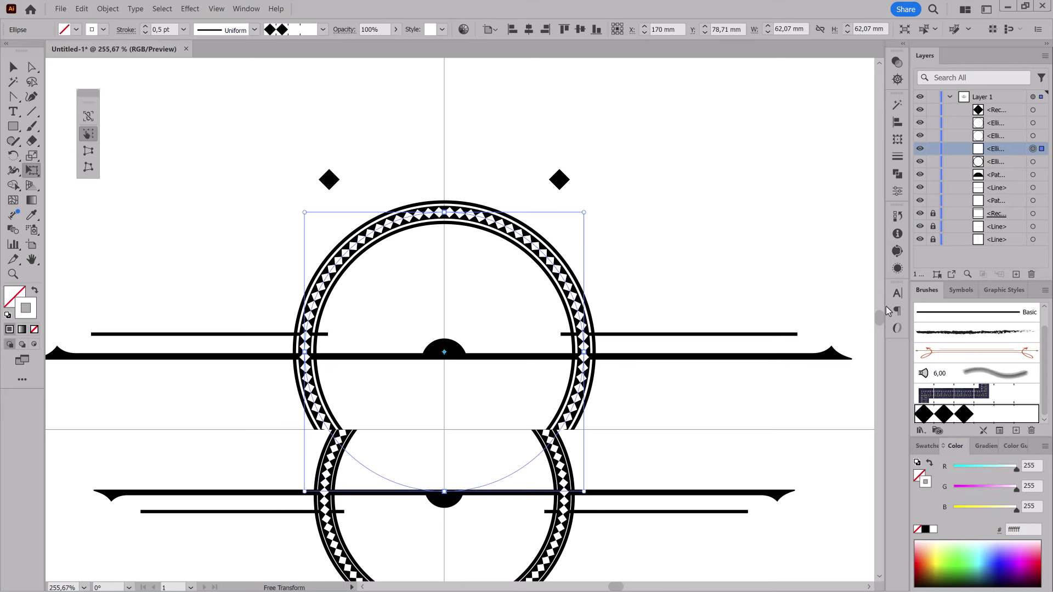
Step: Set the diamond pattern brush spacing to 180%
{"action": "double_click", "coordinate": [949, 415]}
{"action": "left_click", "coordinate": [682, 164]}
{"action": "type", "text": "48"}
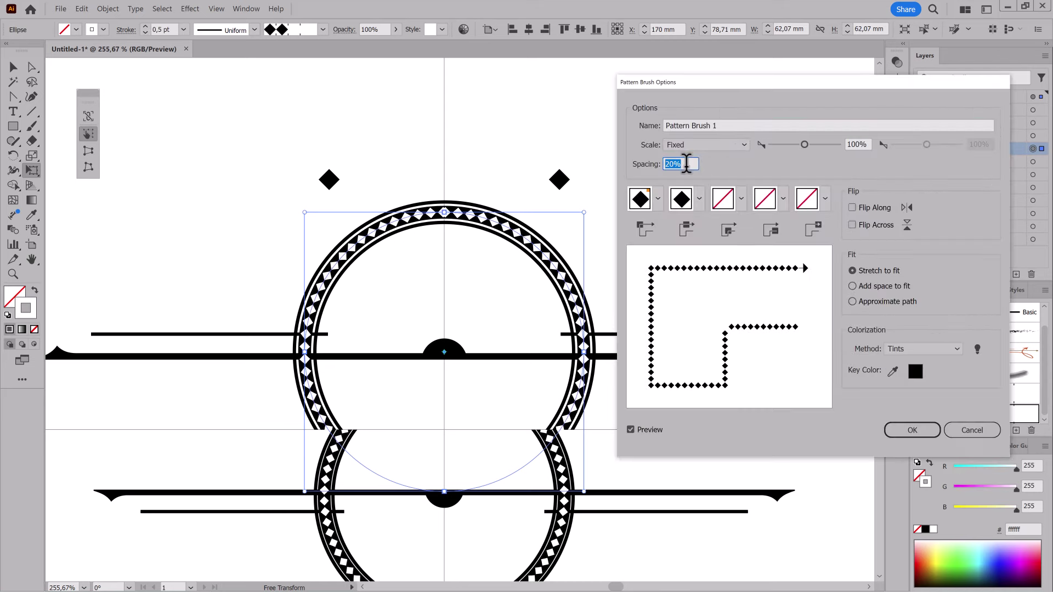
{"action": "scroll", "coordinate": [688, 164], "scroll_direction": "up", "scroll_amount": 20}
{"action": "type", "text": "50"}
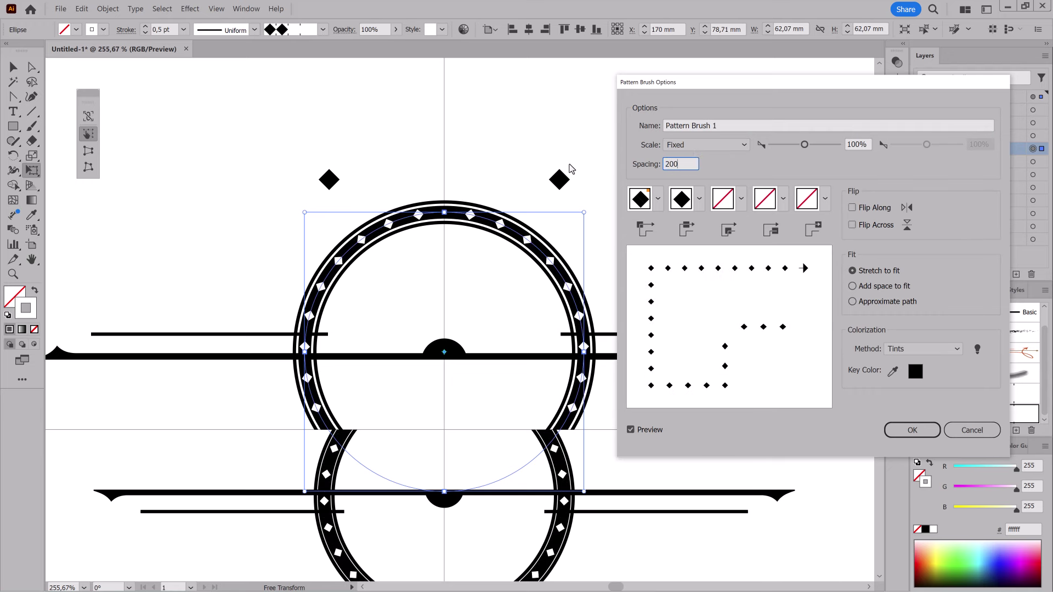
{"action": "scroll", "coordinate": [688, 164], "scroll_direction": "up", "scroll_amount": 10}
{"action": "scroll", "coordinate": [688, 164], "scroll_direction": "up", "scroll_amount": 10}
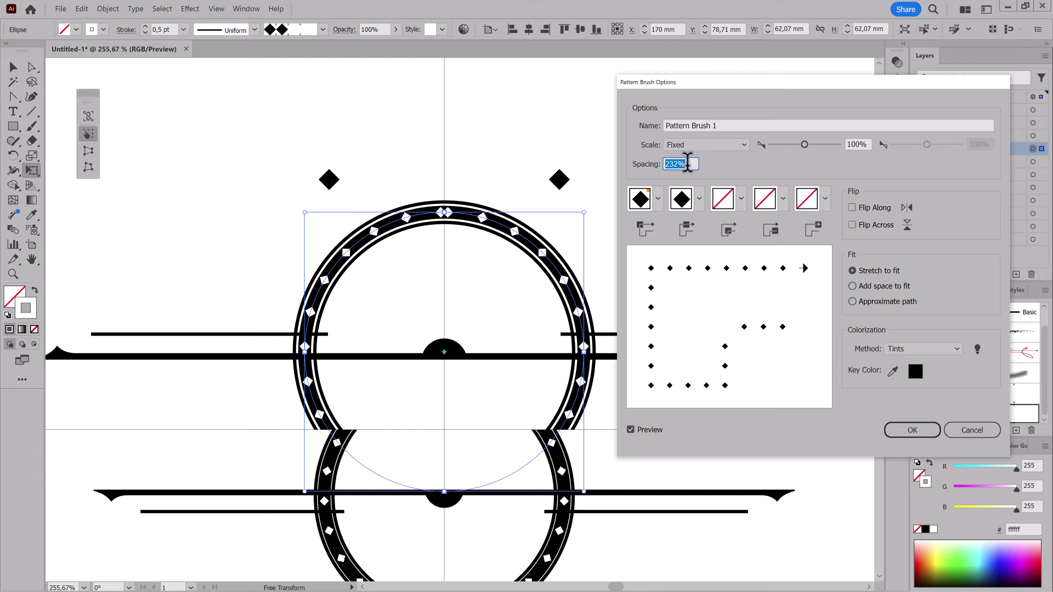
{"action": "type", "text": "150"}
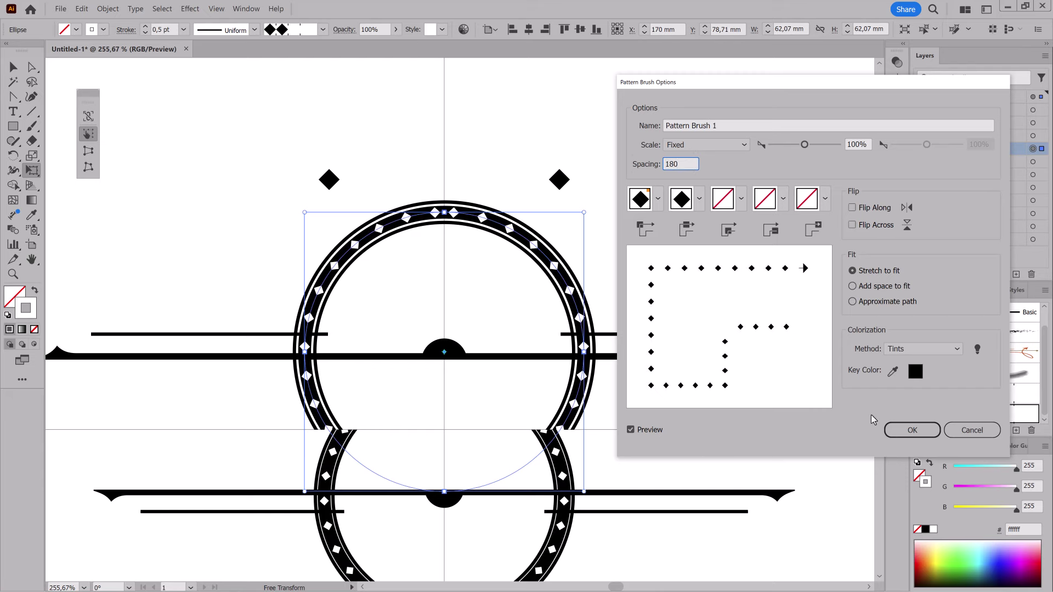
{"action": "key", "text": "Return"}
{"action": "key", "text": "Return"}
Step: Set the diamond brush to Add space to fit
{"action": "double_click", "coordinate": [947, 414]}
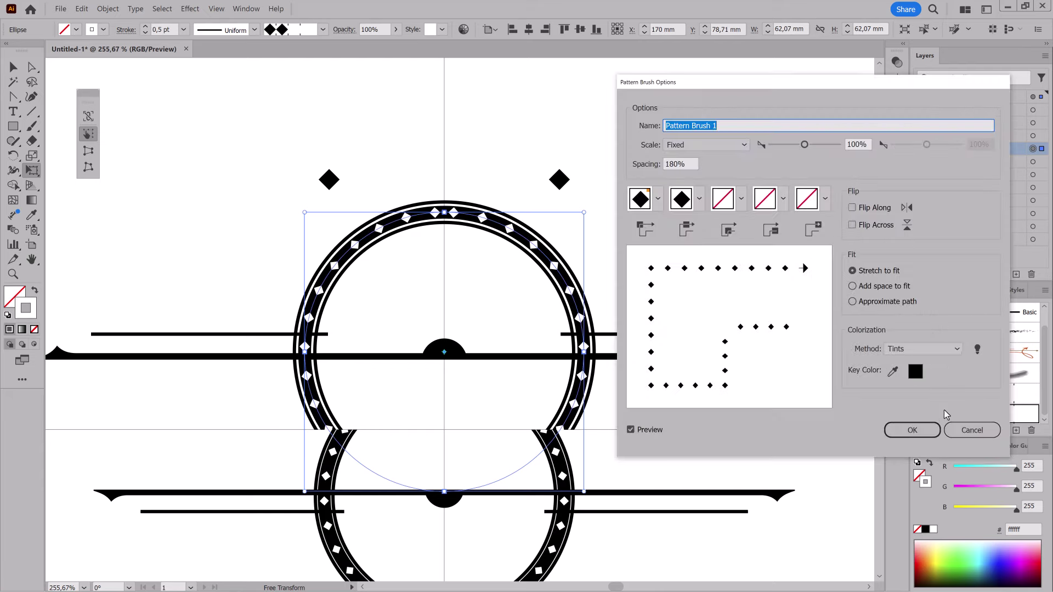
{"action": "left_click", "coordinate": [852, 286]}
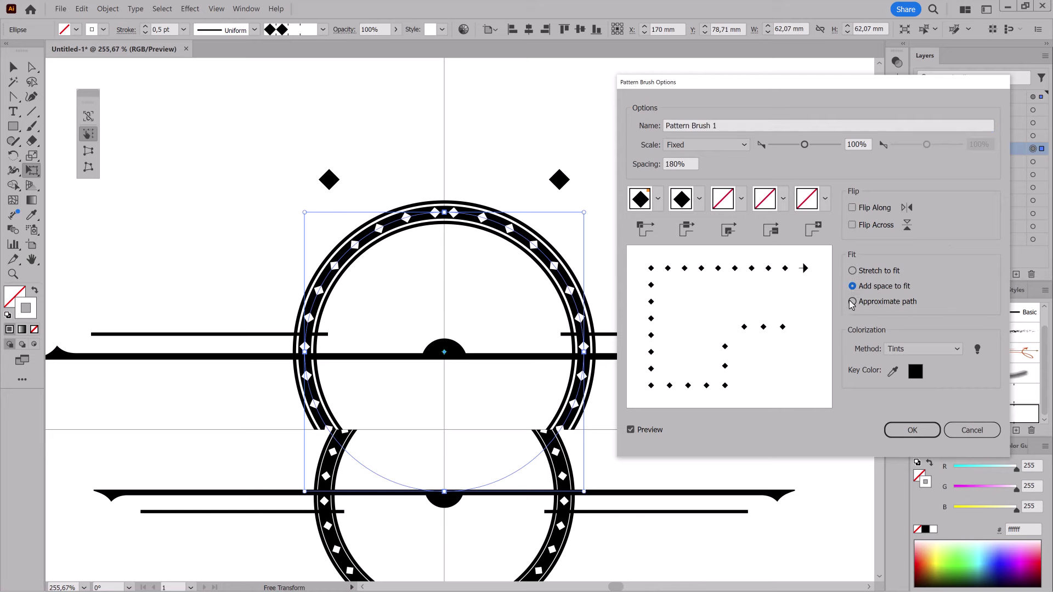
{"action": "left_click", "coordinate": [912, 430]}
{"action": "scroll", "coordinate": [476, 244], "scroll_direction": "up", "scroll_amount": 5, "text": "alt"}
Step: Rotate the diamond ring to shift its diamonds and thin its stroke to 0.4 pt
{"action": "left_click_drag", "start_coordinate": [845, 159], "coordinate": [783, 141]}
{"action": "scroll", "coordinate": [571, 459], "scroll_direction": "down", "scroll_amount": 1, "text": "alt"}
{"action": "scroll", "coordinate": [571, 459], "scroll_direction": "down", "scroll_amount": 3, "text": "alt"}
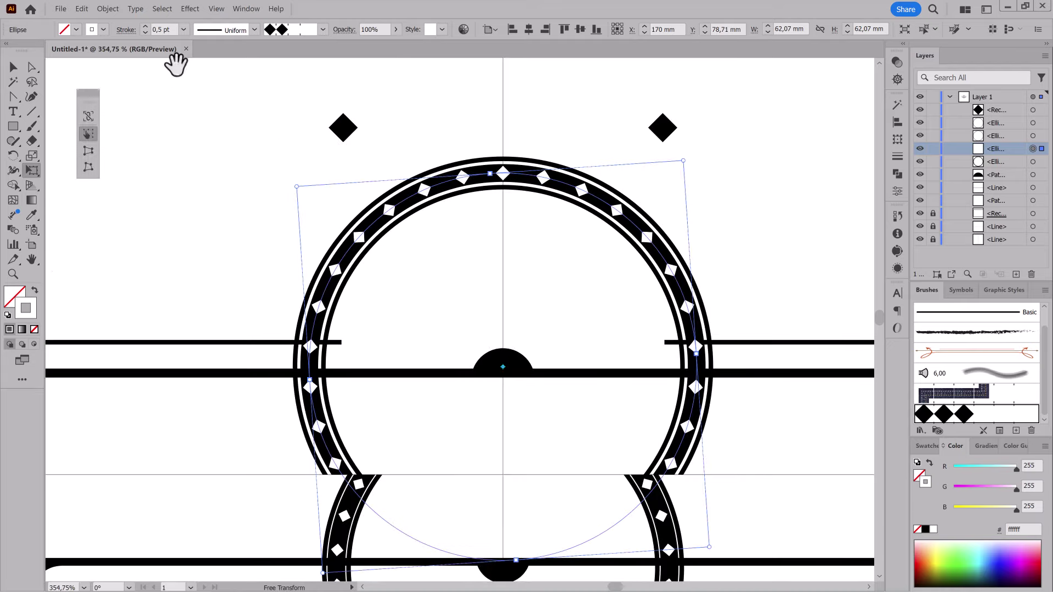
{"action": "left_click", "coordinate": [145, 33]}
{"action": "scroll", "coordinate": [529, 154], "scroll_direction": "up", "scroll_amount": 4, "text": "alt"}
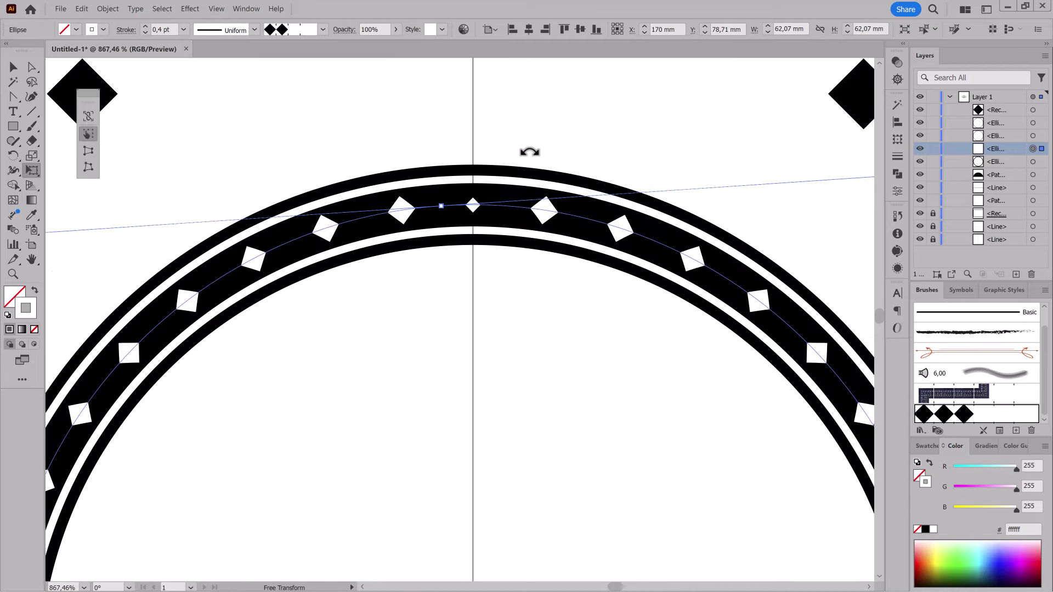
{"action": "scroll", "coordinate": [602, 373], "scroll_direction": "down", "scroll_amount": 4, "text": "alt"}
{"action": "left_click_drag", "start_coordinate": [574, 357], "coordinate": [594, 275]}
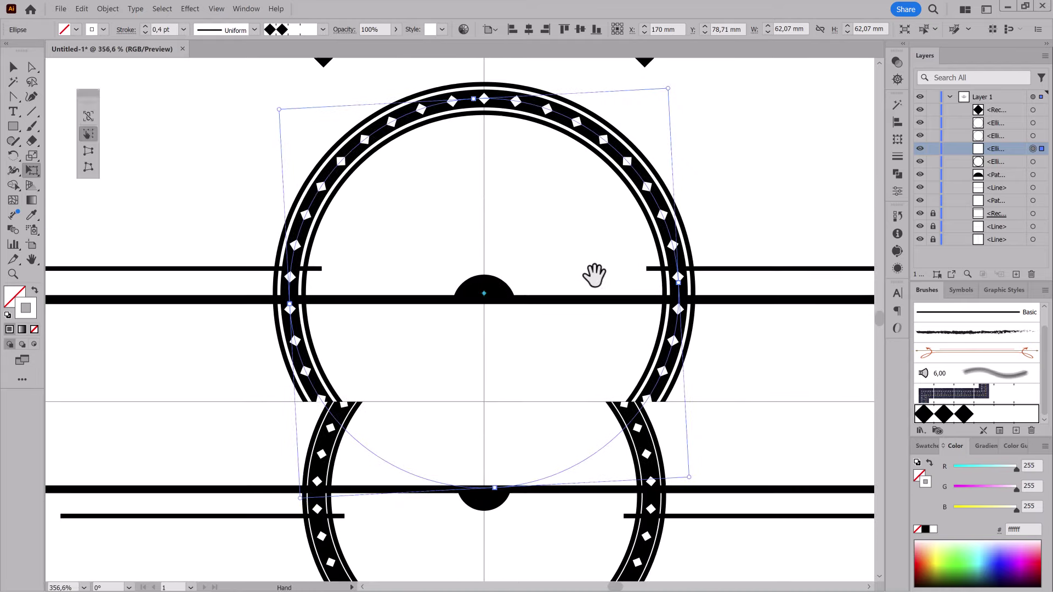
Step: Outline Stroke the three selected ring ellipses into filled shapes
{"action": "left_click", "coordinate": [1033, 161], "text": "shift"}
{"action": "left_click", "coordinate": [1033, 123], "text": "shift"}
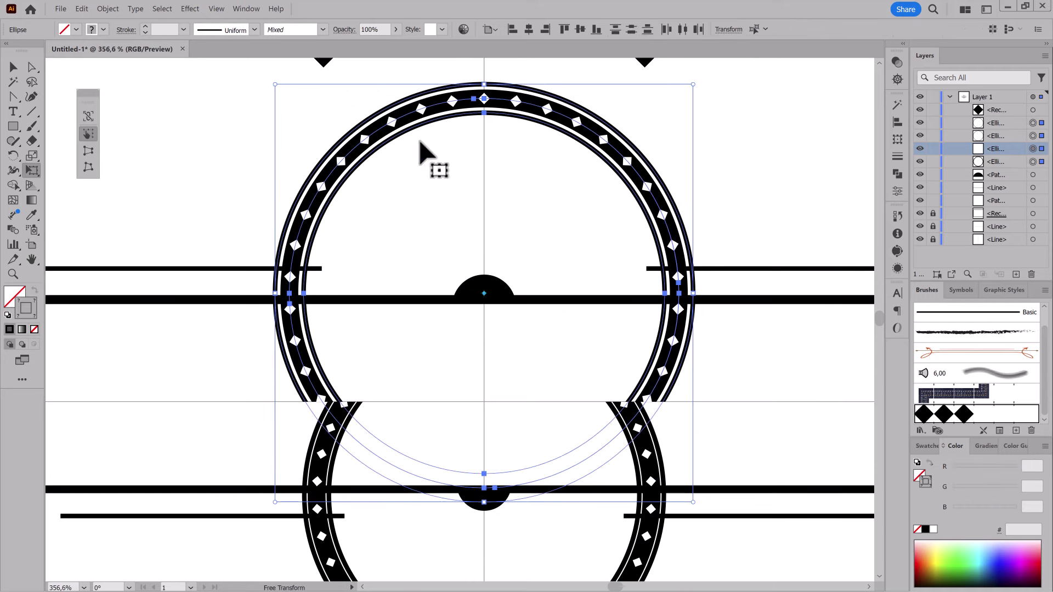
{"action": "left_click", "coordinate": [108, 8]}
{"action": "left_click", "coordinate": [241, 222]}
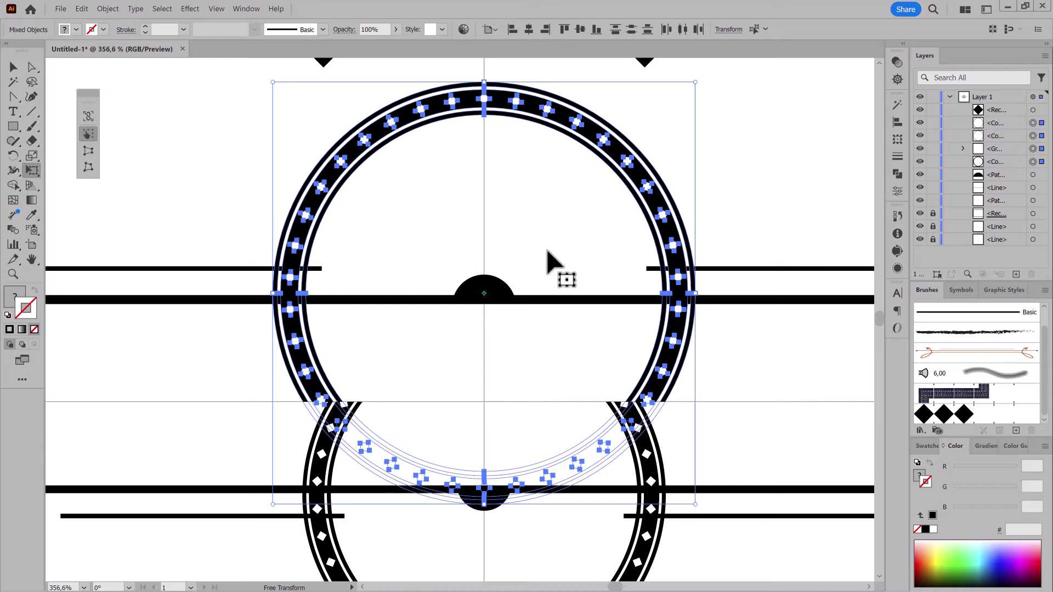
Step: Erase the lower part of the rings, leaving the upper arch above the bars
{"action": "key", "text": "shift+e"}
{"action": "scroll", "coordinate": [547, 251], "scroll_direction": "down", "scroll_amount": 2, "text": "alt"}
{"action": "mouse_move", "coordinate": [241, 500]}
{"action": "left_mouse_down"}
{"action": "mouse_move", "coordinate": [720, 312]}
{"action": "mouse_move", "coordinate": [730, 196]}
{"action": "mouse_move", "coordinate": [742, 173]}
{"action": "left_mouse_up"}
{"action": "scroll", "coordinate": [486, 153], "scroll_direction": "up", "scroll_amount": 1, "text": "alt"}
Step: Load the Dagubi brush library and enlarge its panel to show more brushes
{"action": "left_click_drag", "start_coordinate": [529, 285], "coordinate": [561, 295]}
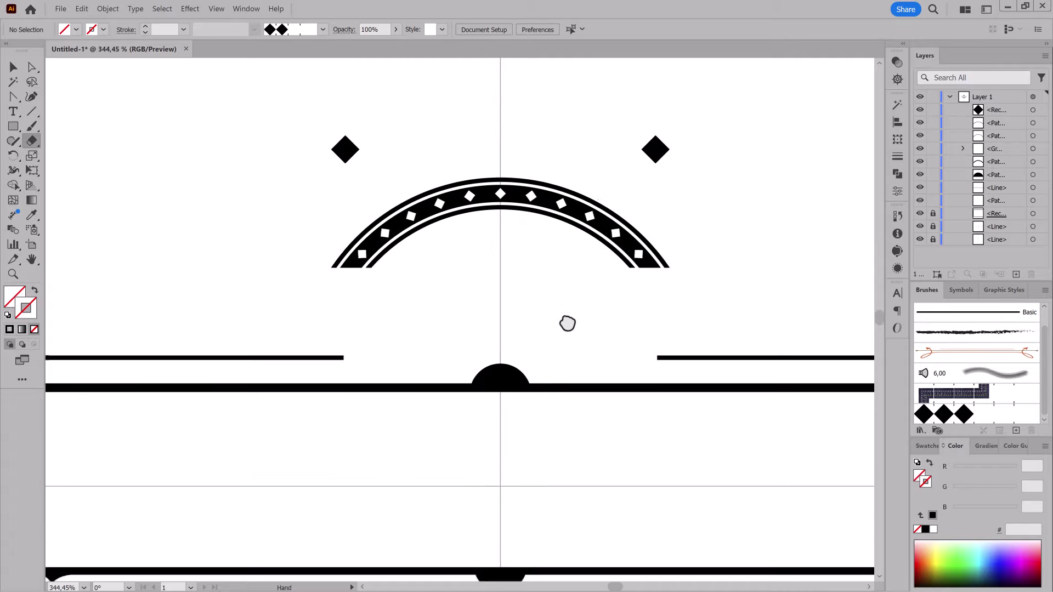
{"action": "left_click", "coordinate": [921, 432]}
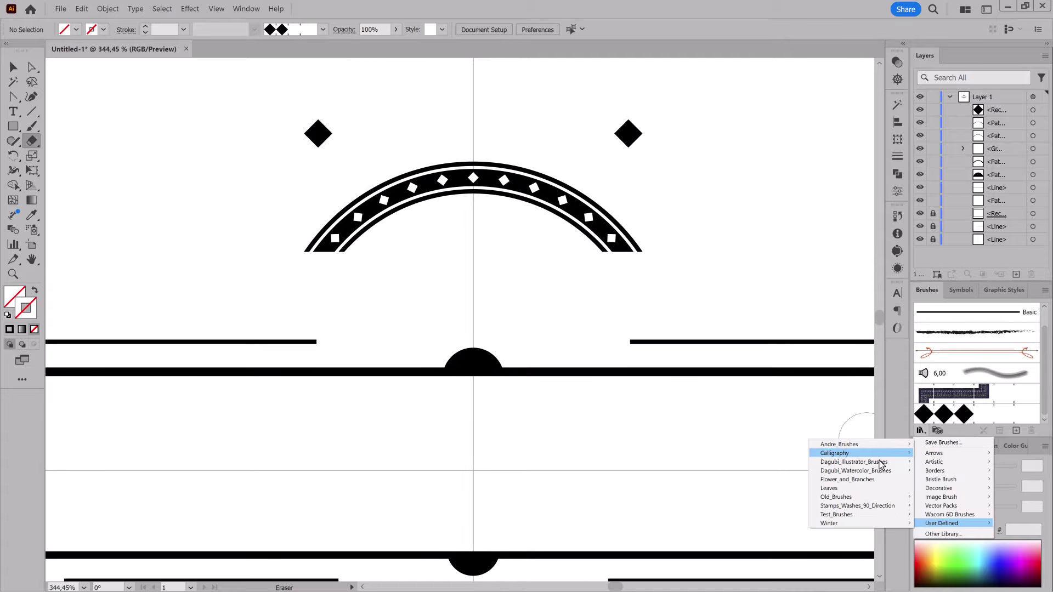
{"action": "left_click", "coordinate": [949, 395]}
{"action": "left_click_drag", "start_coordinate": [554, 296], "coordinate": [782, 115]}
{"action": "left_click_drag", "start_coordinate": [794, 196], "coordinate": [794, 427]}
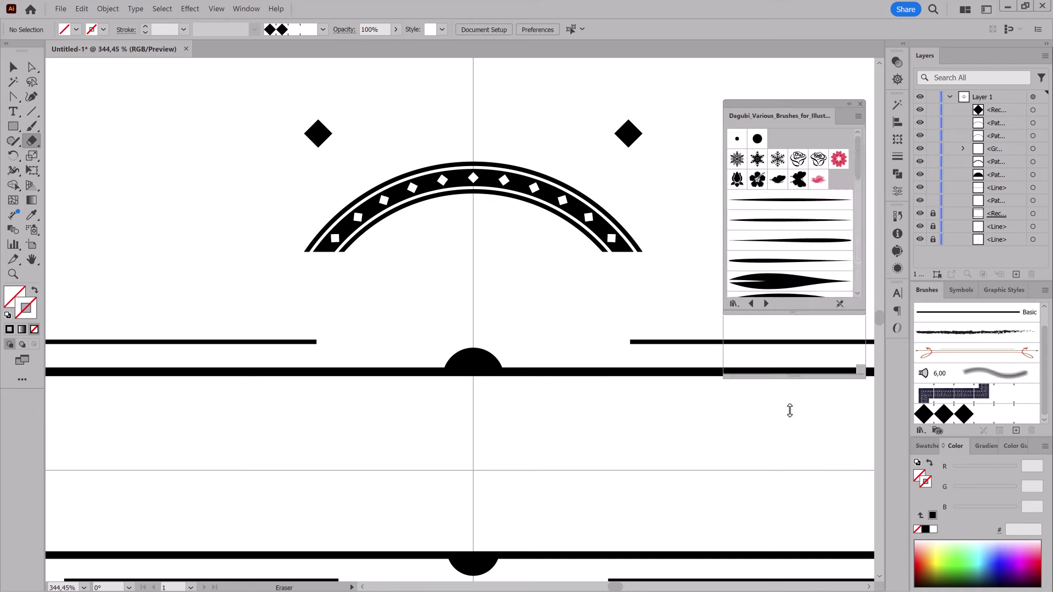
Step: Paint a black tapered spike rising from the central semicircle to the arch
{"action": "double_click", "coordinate": [31, 126]}
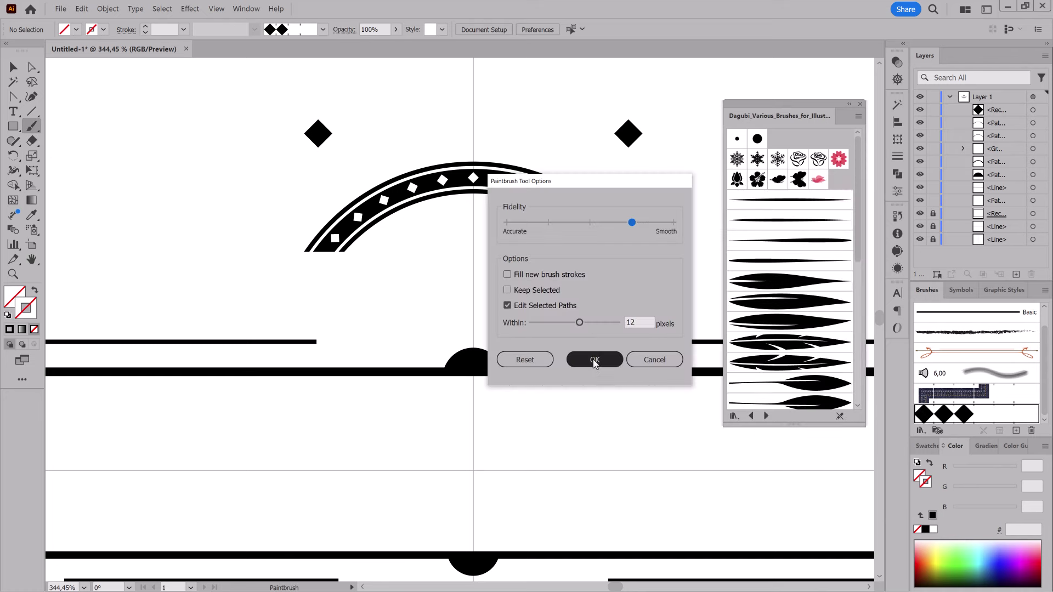
{"action": "left_click", "coordinate": [594, 357]}
{"action": "left_click", "coordinate": [925, 530]}
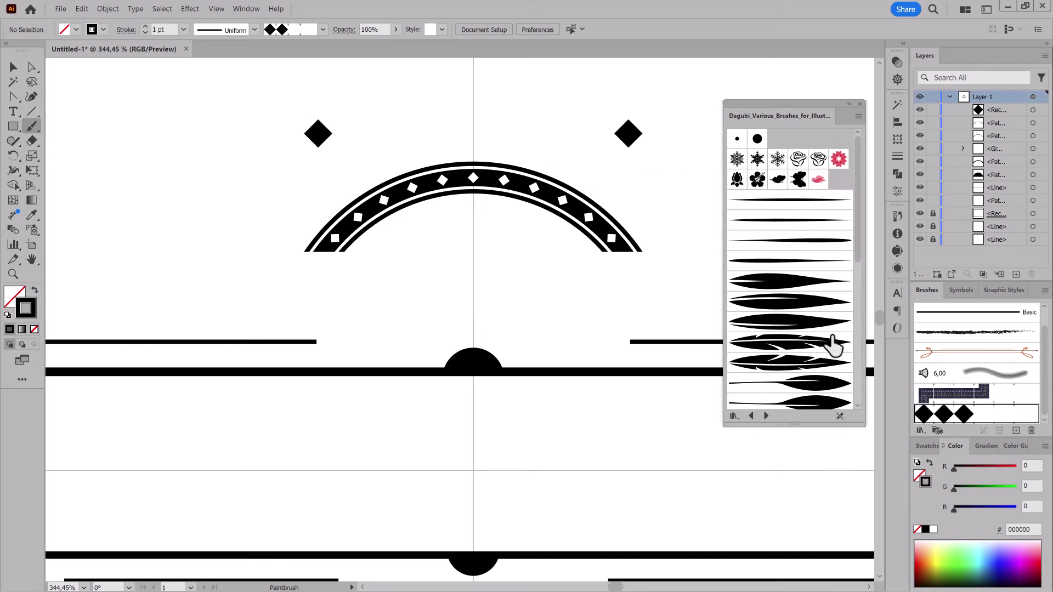
{"action": "left_click", "coordinate": [790, 240]}
{"action": "left_click_drag", "start_coordinate": [478, 314], "coordinate": [501, 233]}
{"action": "key", "text": "ctrl+z"}
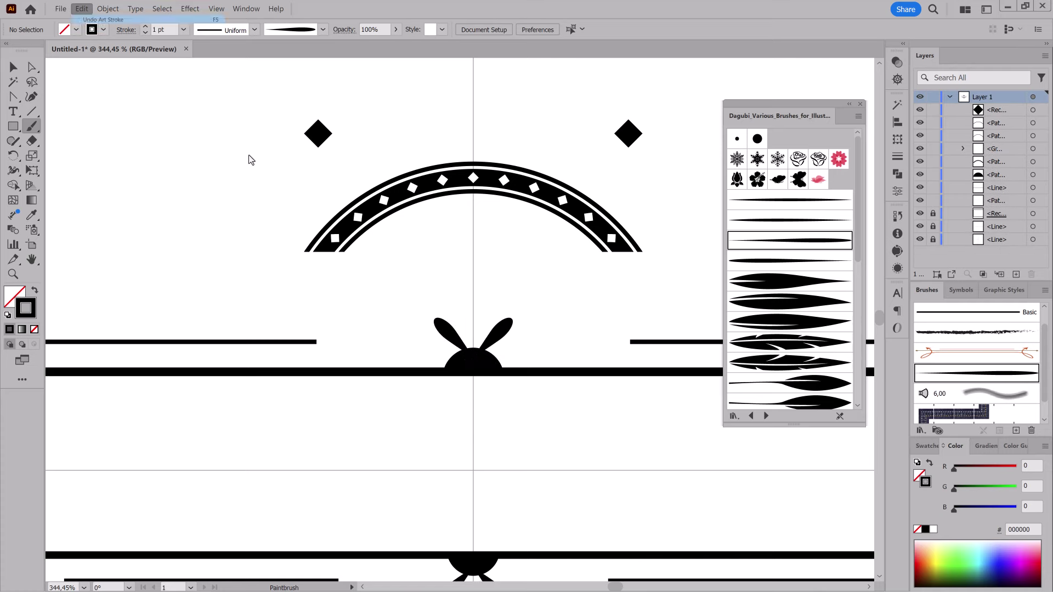
{"action": "left_click_drag", "start_coordinate": [477, 362], "coordinate": [495, 200]}
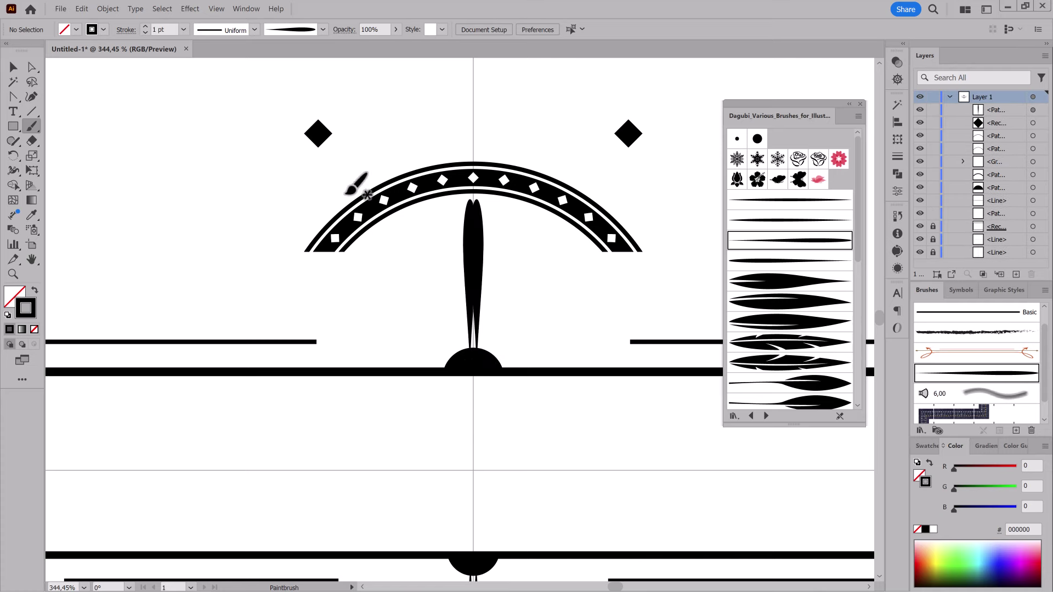
Step: Thicken the spike to a 2 pt stroke and reshape its top to meet the arch
{"action": "left_click", "coordinate": [481, 269]}
{"action": "left_click", "coordinate": [146, 26]}
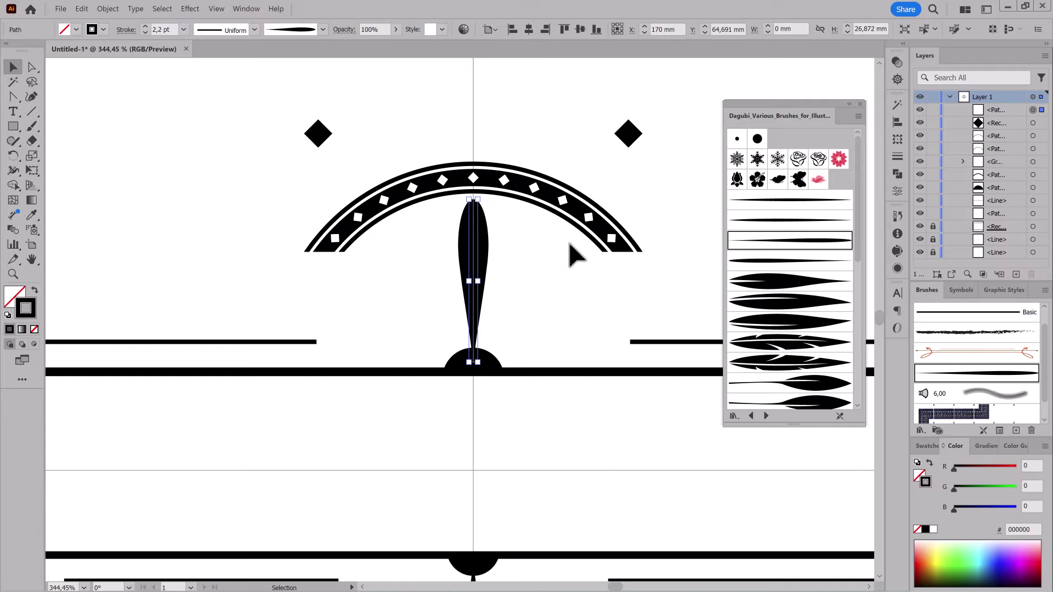
{"action": "left_click", "coordinate": [581, 286]}
{"action": "left_click_drag", "start_coordinate": [473, 206], "coordinate": [473, 189]}
{"action": "left_click", "coordinate": [512, 366]}
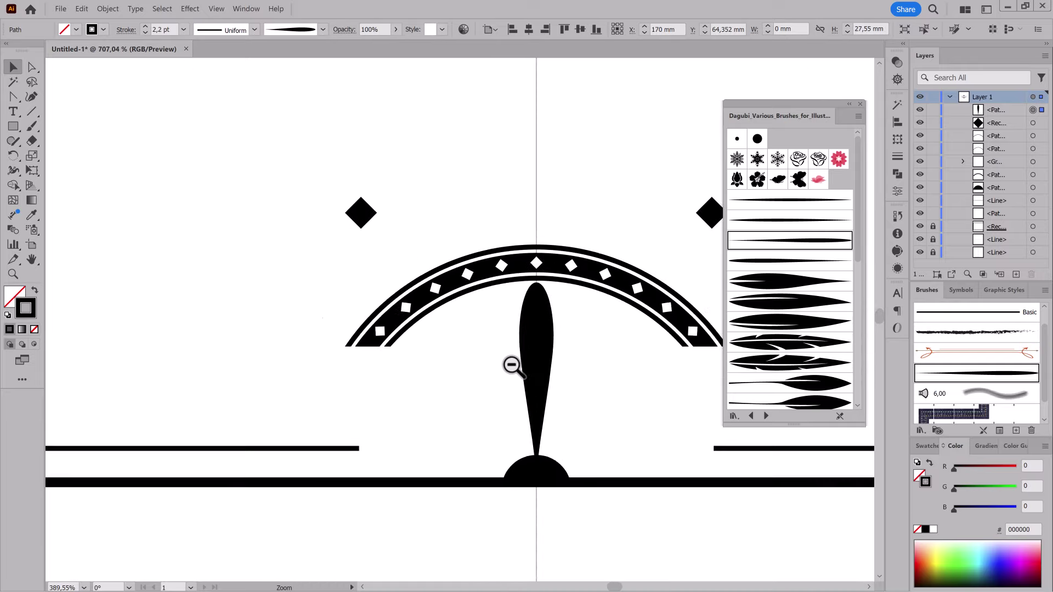
{"action": "mouse_move", "coordinate": [614, 390]}
{"action": "left_mouse_down"}
{"action": "mouse_move", "coordinate": [617, 357]}
{"action": "mouse_move", "coordinate": [602, 339]}
{"action": "mouse_move", "coordinate": [573, 369]}
{"action": "mouse_move", "coordinate": [552, 326]}
{"action": "mouse_move", "coordinate": [602, 306]}
{"action": "left_mouse_up"}
{"action": "scroll", "coordinate": [635, 231], "scroll_direction": "up", "scroll_amount": 3}
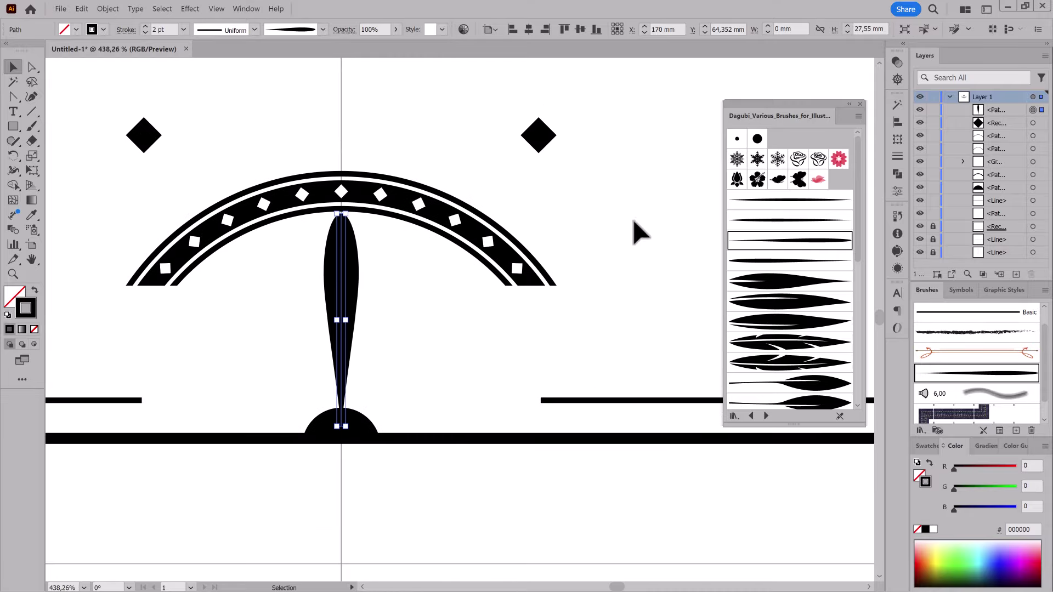
{"action": "left_click", "coordinate": [89, 170]}
{"action": "key", "text": "ctrl+f"}
Step: Split the teardrop into two separated halves using Direct Selection
{"action": "scroll", "coordinate": [621, 225], "scroll_direction": "up", "scroll_amount": 5}
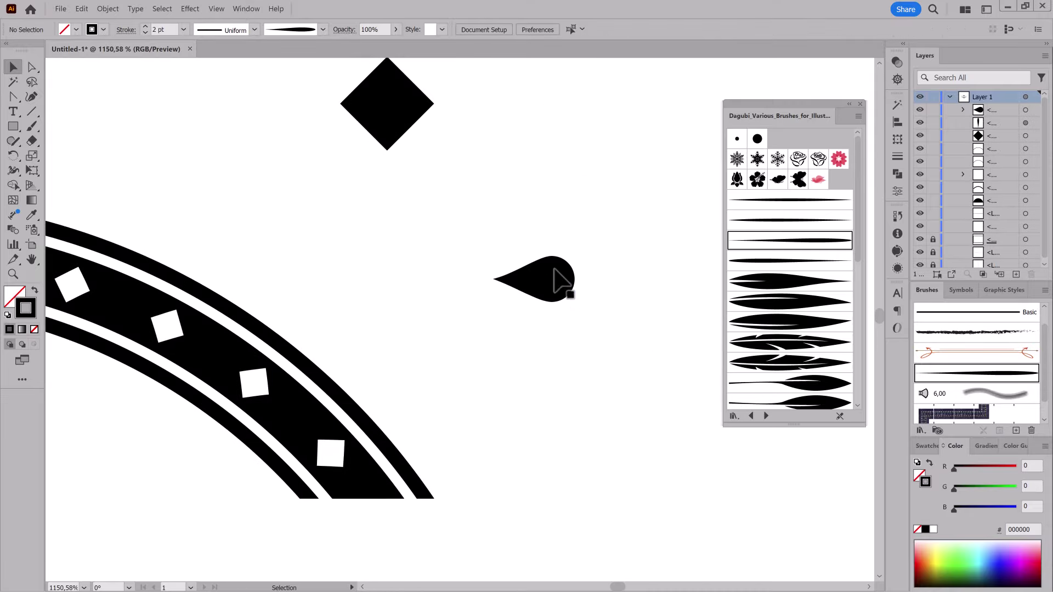
{"action": "left_click", "coordinate": [554, 279]}
{"action": "key", "text": "a"}
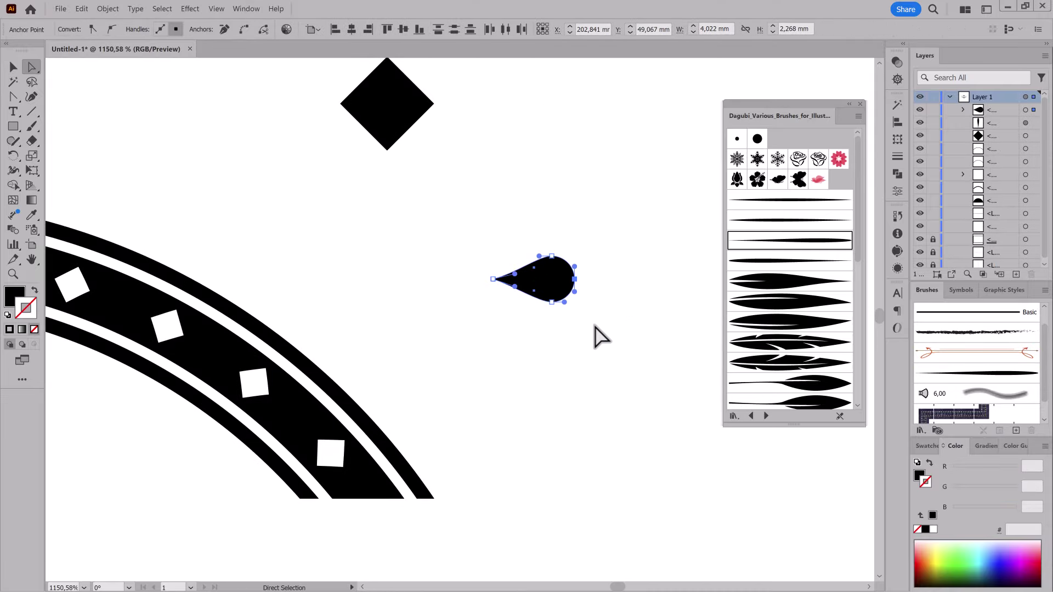
{"action": "left_click_drag", "start_coordinate": [557, 299], "coordinate": [582, 359]}
{"action": "mouse_move", "coordinate": [553, 273]}
{"action": "left_mouse_down"}
{"action": "mouse_move", "coordinate": [636, 268]}
{"action": "mouse_move", "coordinate": [542, 268]}
{"action": "left_mouse_up"}
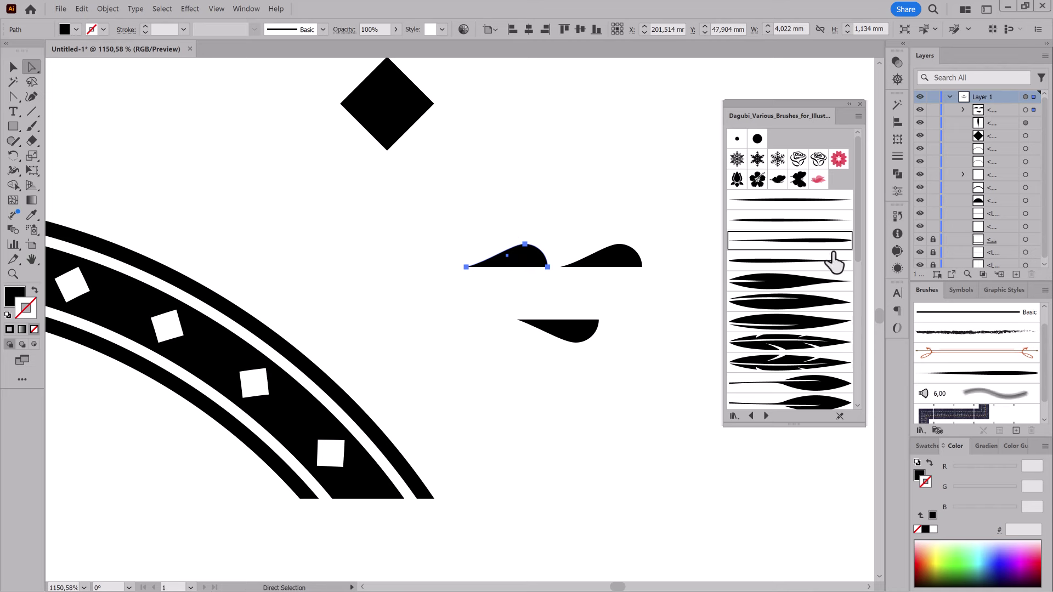
Step: Push the half teardrop against the other hump and merge them into one wavy shape
{"action": "left_click", "coordinate": [897, 139]}
{"action": "left_click", "coordinate": [877, 100]}
{"action": "key", "text": "e"}
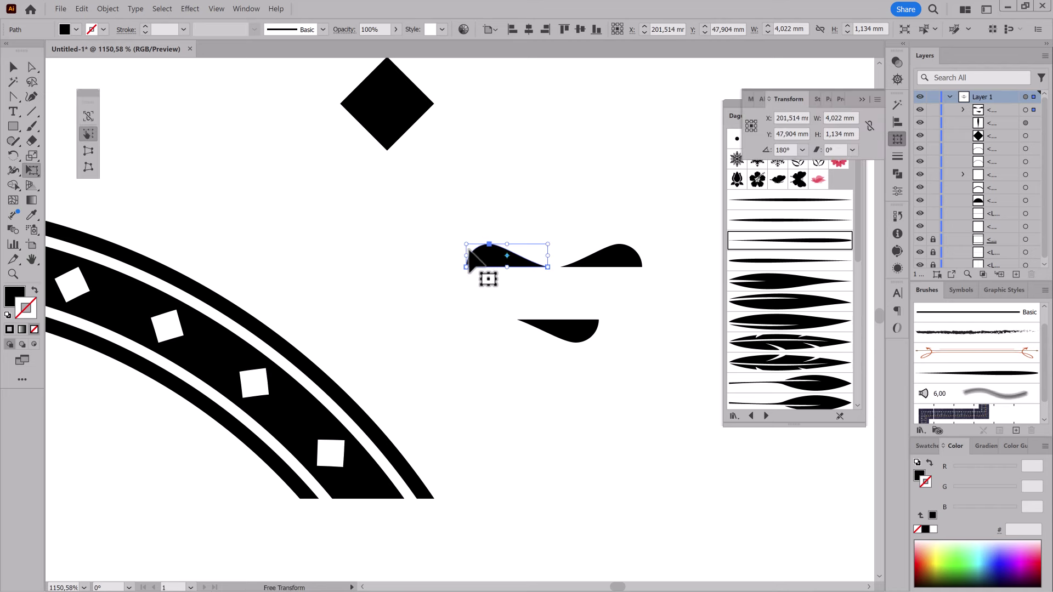
{"action": "scroll", "coordinate": [603, 336], "scroll_direction": "up", "scroll_amount": 4}
{"action": "left_click_drag", "start_coordinate": [428, 238], "coordinate": [518, 243]}
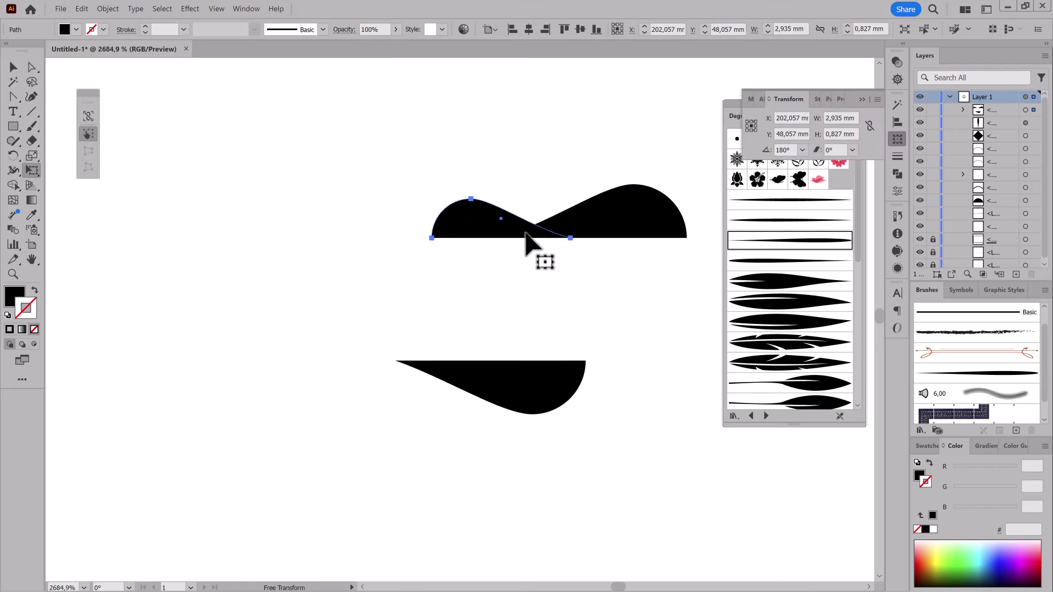
{"action": "key", "text": "shift+ctrl+F9"}
{"action": "left_click", "coordinate": [635, 224], "text": "shift"}
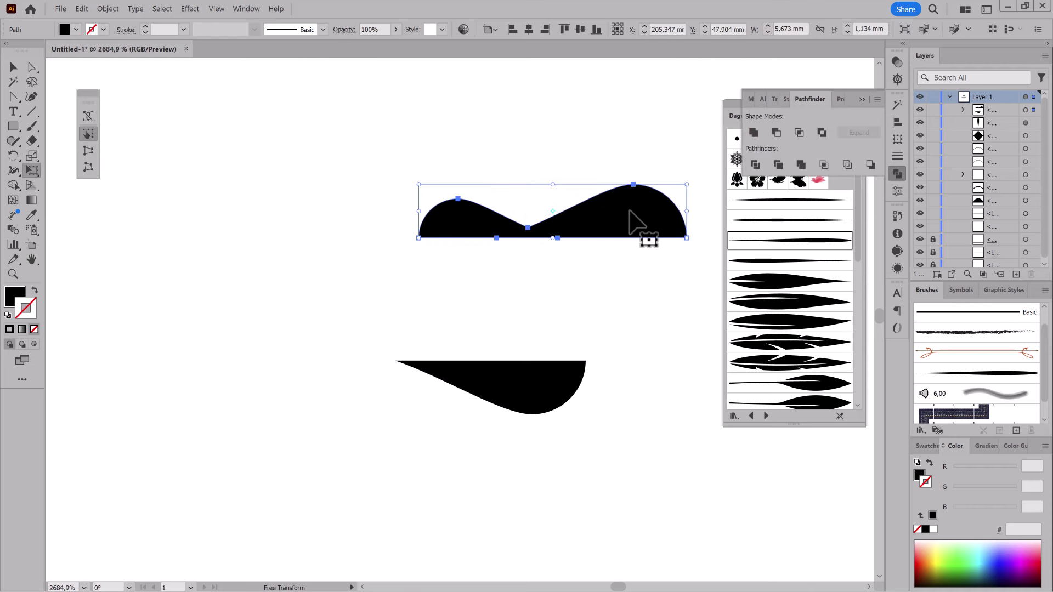
{"action": "mouse_move", "coordinate": [618, 236]}
{"action": "left_mouse_down"}
{"action": "mouse_move", "coordinate": [473, 227]}
{"action": "mouse_move", "coordinate": [694, 228]}
{"action": "left_mouse_up"}
Step: Stretch the wavy shape's right hump, rework its middle dip anchor, and move it up
{"action": "scroll", "coordinate": [607, 245], "scroll_direction": "down", "scroll_amount": 2}
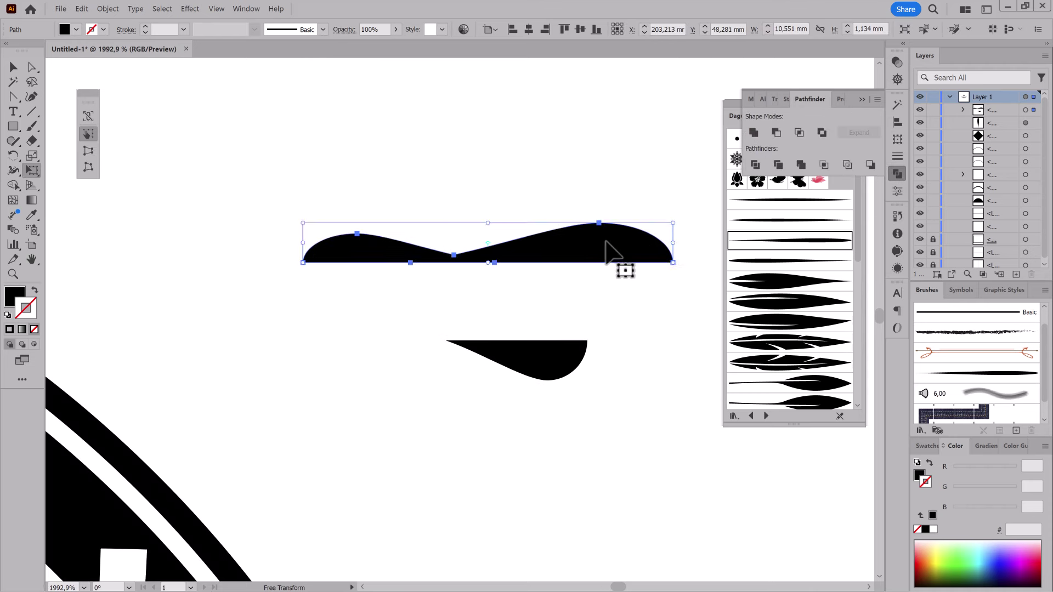
{"action": "key", "text": "a"}
{"action": "left_click", "coordinate": [220, 231]}
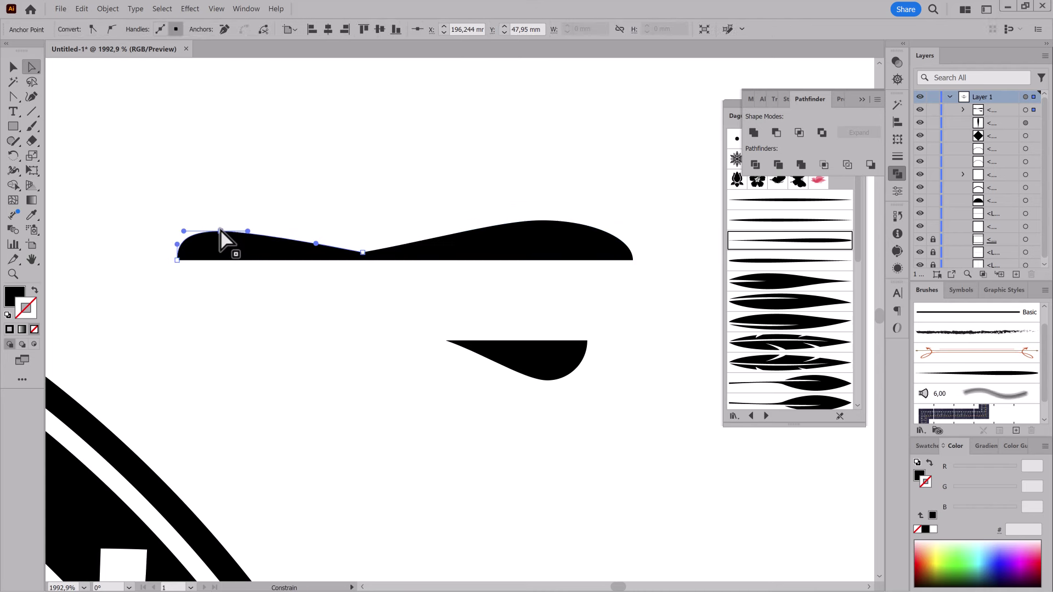
{"action": "left_click_drag", "start_coordinate": [541, 221], "coordinate": [579, 221]}
{"action": "left_click", "coordinate": [363, 252]}
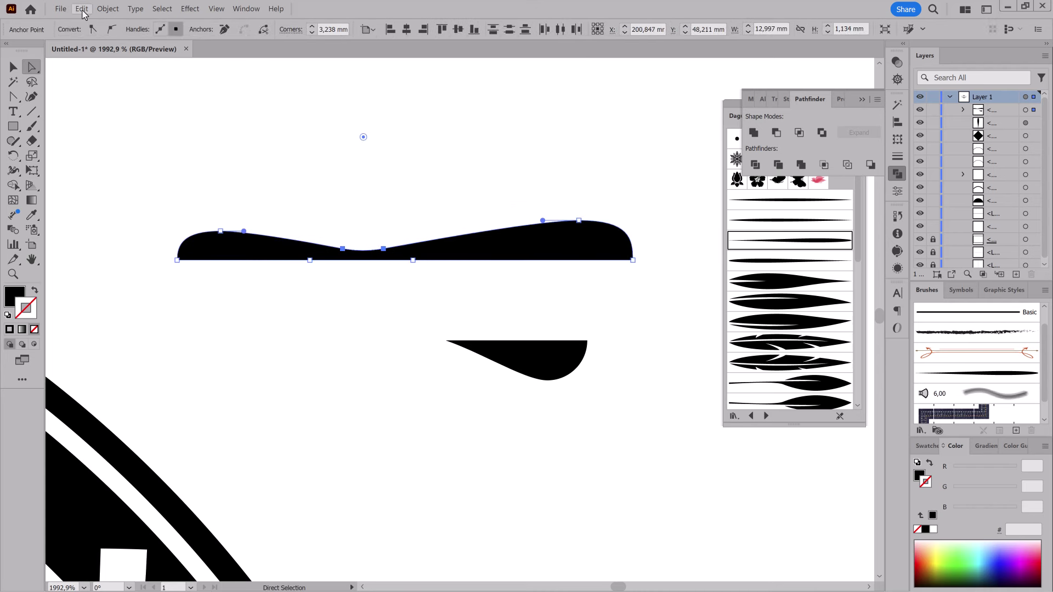
{"action": "left_click_drag", "start_coordinate": [363, 136], "coordinate": [366, 266]}
{"action": "left_click", "coordinate": [111, 29]}
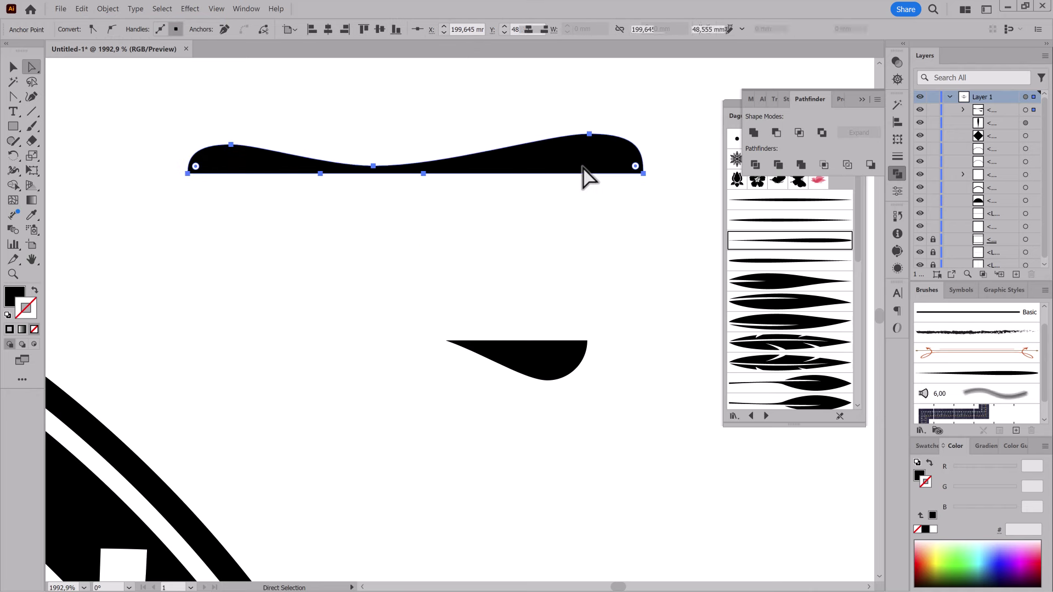
{"action": "left_click_drag", "start_coordinate": [580, 236], "coordinate": [581, 143]}
Step: Stretch the lower wedge's left point and rounded right end outward
{"action": "left_click_drag", "start_coordinate": [551, 378], "coordinate": [541, 323]}
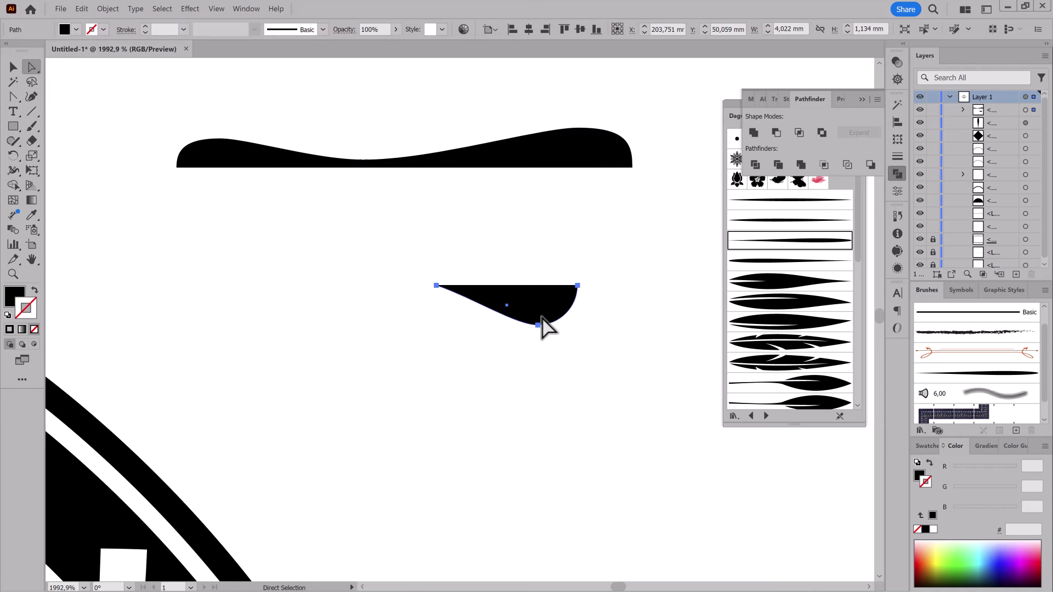
{"action": "left_click_drag", "start_coordinate": [436, 285], "coordinate": [175, 285]}
{"action": "left_click_drag", "start_coordinate": [578, 285], "coordinate": [631, 285]}
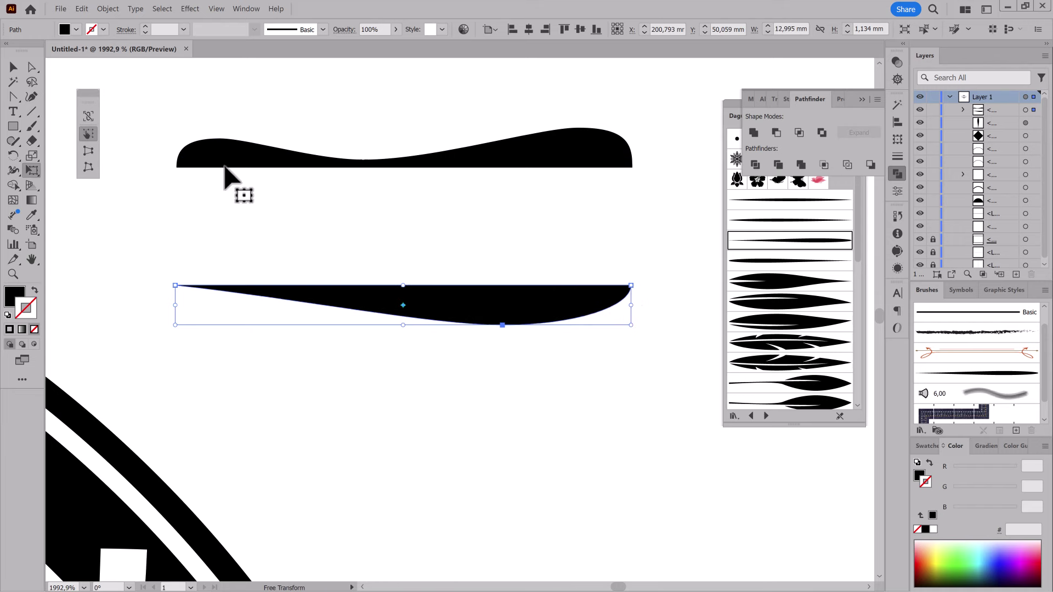
{"action": "left_click", "coordinate": [502, 326]}
{"action": "left_click_drag", "start_coordinate": [503, 325], "coordinate": [640, 335]}
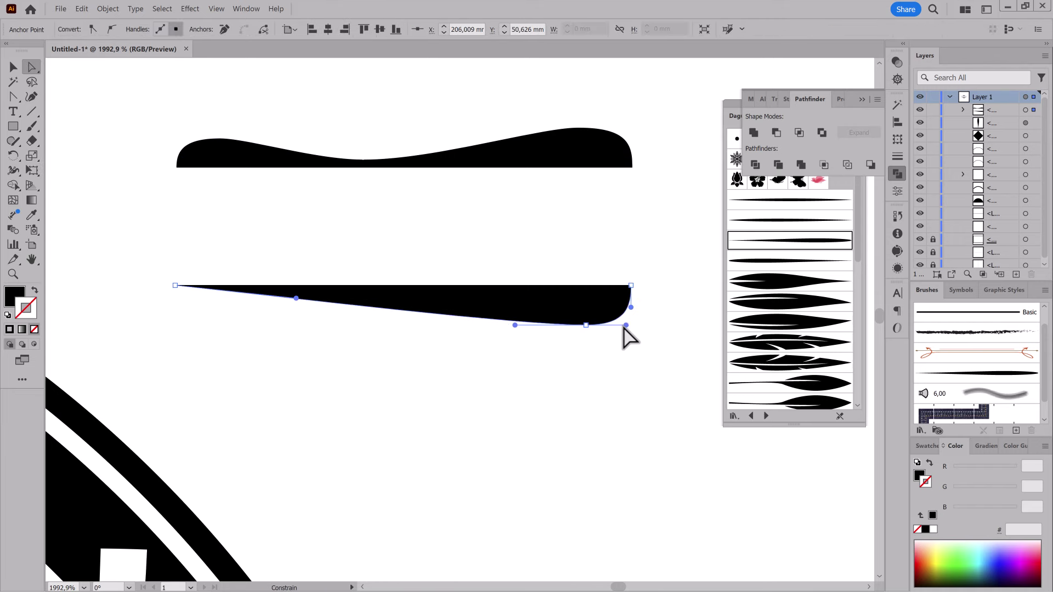
Step: Flip the wedge vertically and place it under the wavy bar
{"action": "scroll", "coordinate": [553, 333], "scroll_direction": "down", "scroll_amount": 3}
{"action": "left_click", "coordinate": [430, 280]}
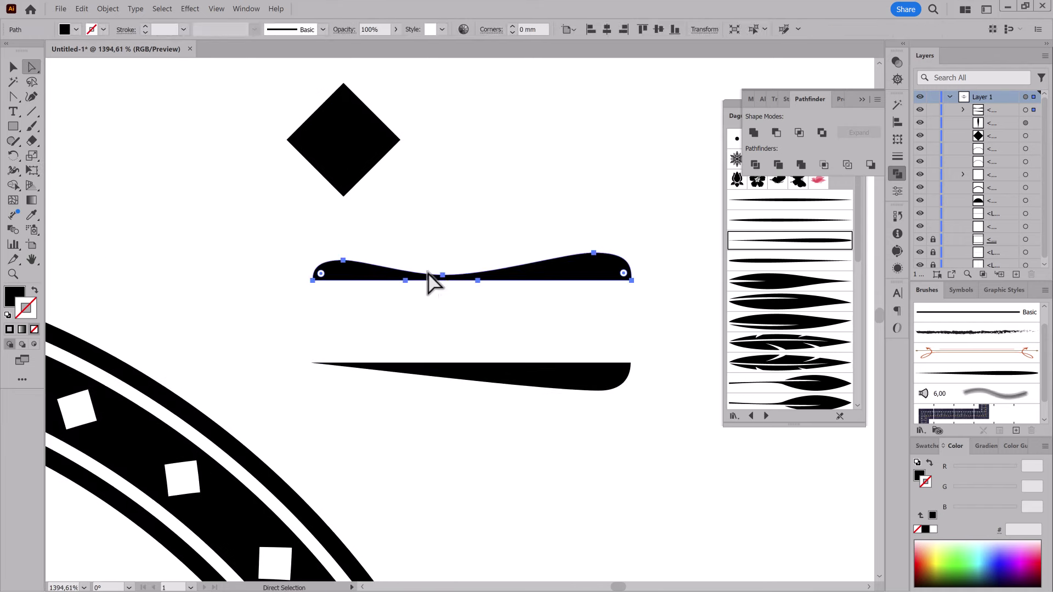
{"action": "left_click", "coordinate": [607, 389]}
{"action": "left_click", "coordinate": [898, 140]}
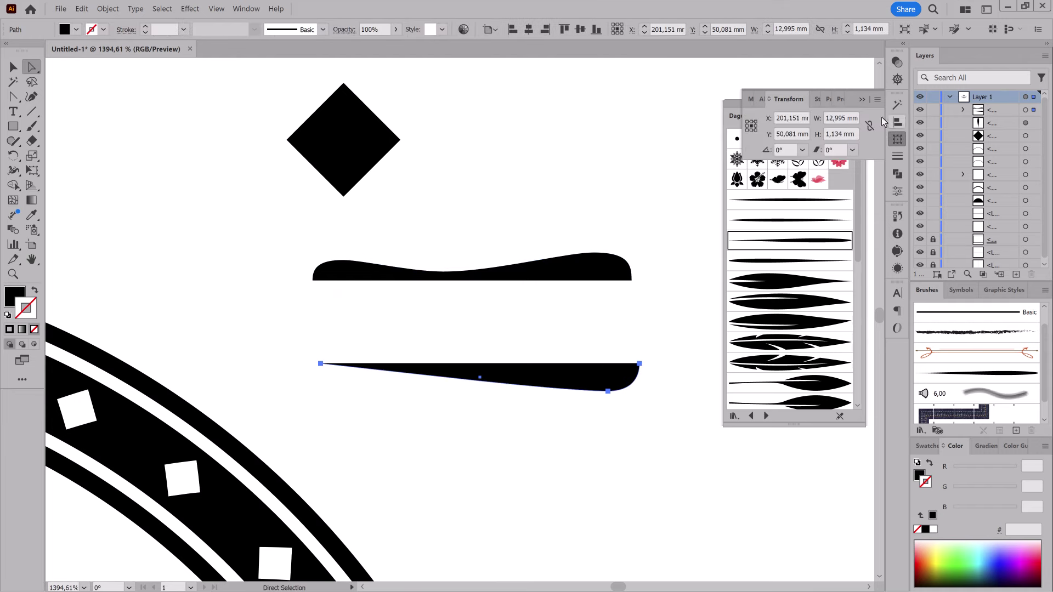
{"action": "left_click", "coordinate": [878, 99]}
{"action": "left_click", "coordinate": [921, 130]}
{"action": "left_click_drag", "start_coordinate": [547, 386], "coordinate": [558, 332]}
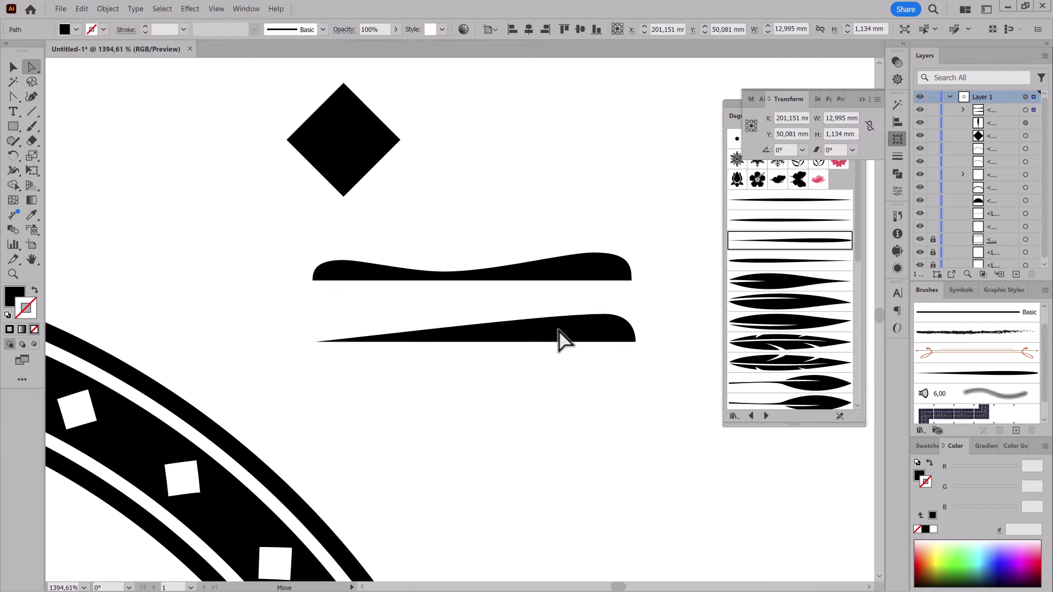
Step: Undo a stray duplicate of the bar and move the wedge further below it
{"action": "scroll", "coordinate": [604, 437], "scroll_direction": "down", "scroll_amount": 3}
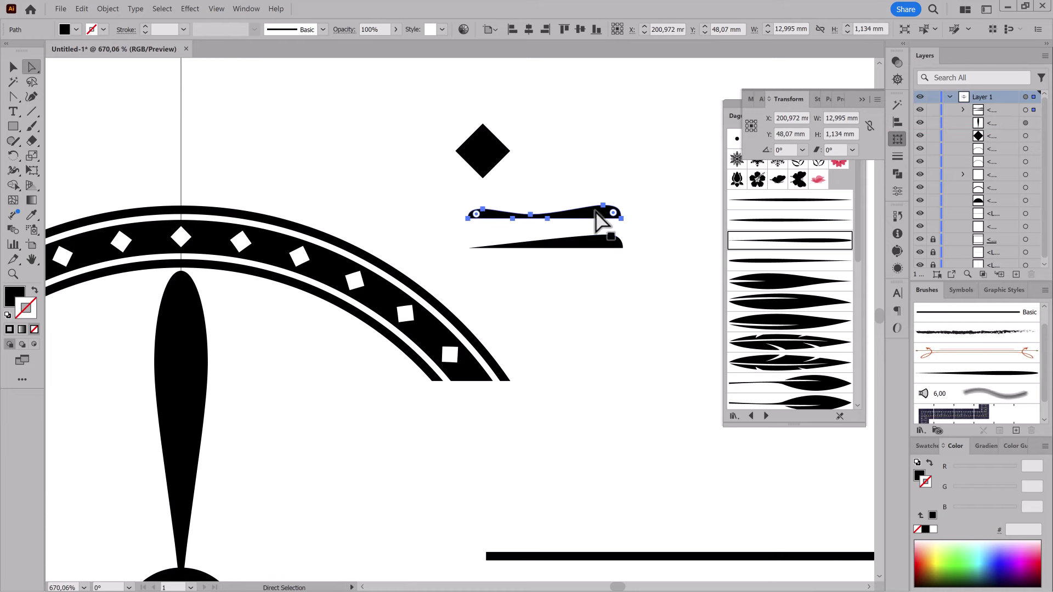
{"action": "left_click_drag", "start_coordinate": [600, 222], "coordinate": [1022, 447]}
{"action": "left_click_drag", "start_coordinate": [1016, 383], "coordinate": [1014, 396]}
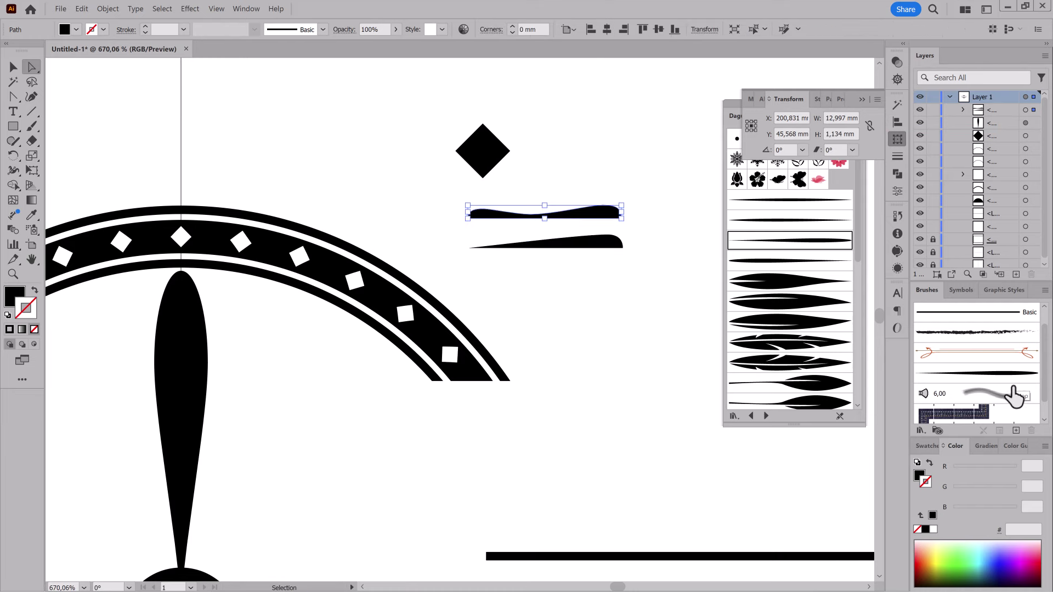
{"action": "left_click", "coordinate": [90, 9]}
{"action": "left_click_drag", "start_coordinate": [548, 241], "coordinate": [560, 282]}
Step: Tidy the wavy bar by removing an extra anchor point
{"action": "scroll", "coordinate": [669, 384], "scroll_direction": "up", "scroll_amount": 3}
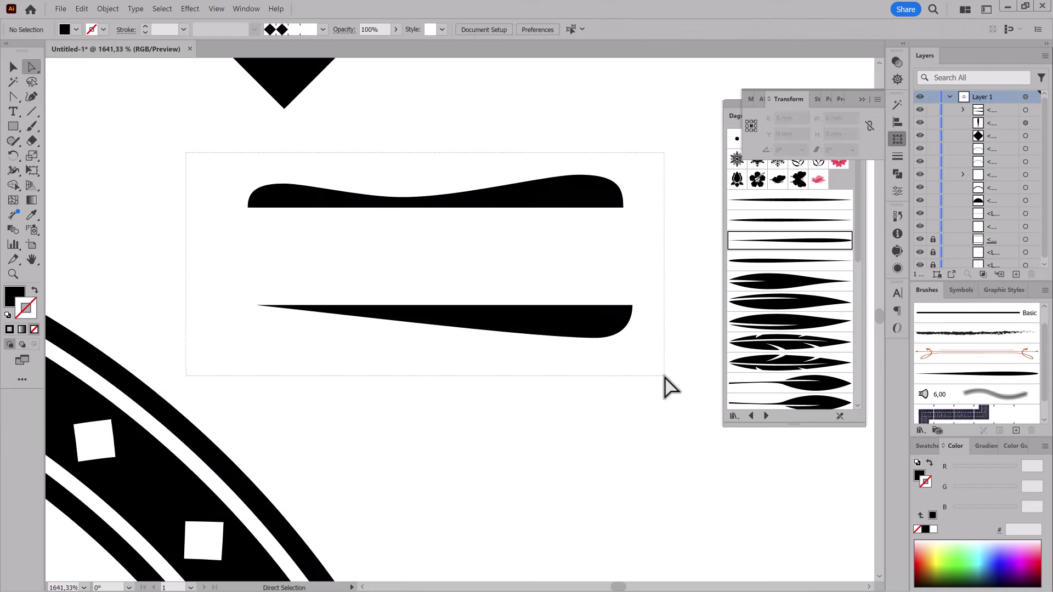
{"action": "left_click", "coordinate": [82, 9]}
{"action": "left_click", "coordinate": [81, 8]}
{"action": "left_click", "coordinate": [93, 19]}
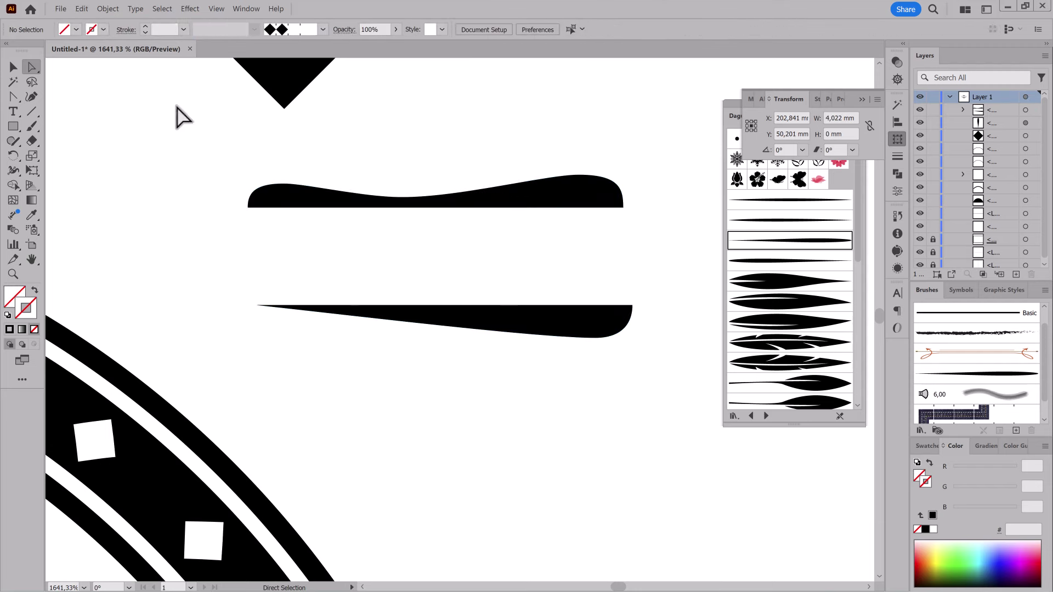
{"action": "left_click_drag", "start_coordinate": [457, 206], "coordinate": [430, 247]}
{"action": "left_click", "coordinate": [225, 29]}
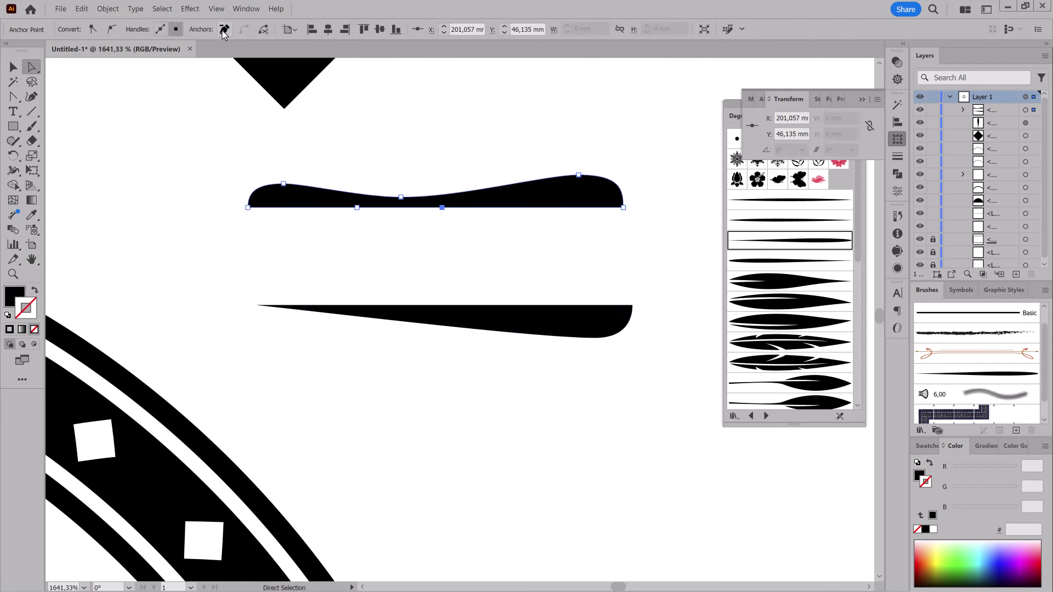
{"action": "left_click_drag", "start_coordinate": [228, 227], "coordinate": [636, 209]}
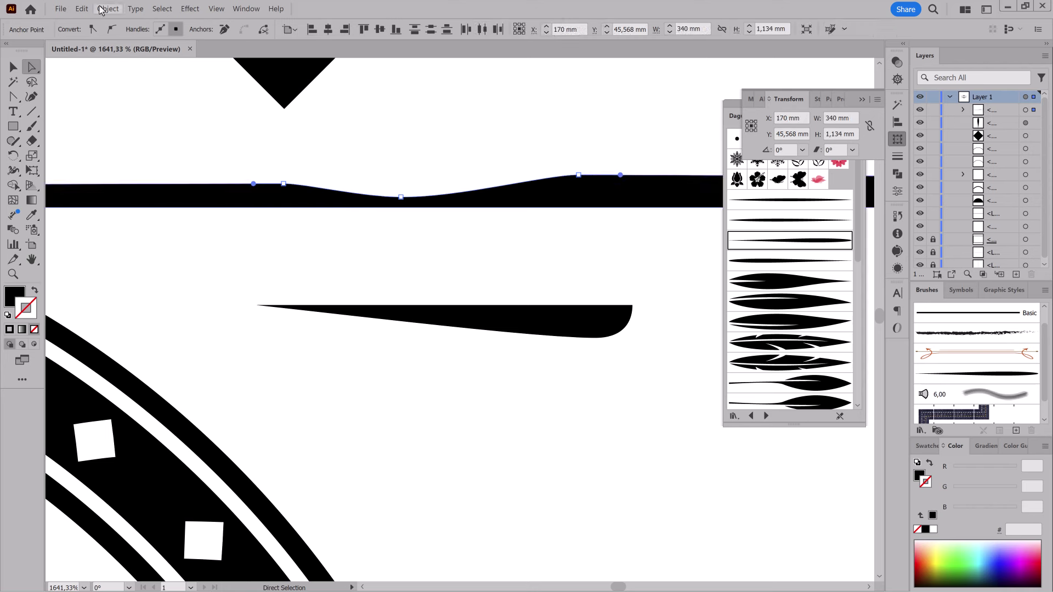
{"action": "left_click", "coordinate": [81, 9]}
{"action": "left_click", "coordinate": [94, 19]}
Step: Join the wedge's open ends into a closed path and flip it vertically
{"action": "left_click", "coordinate": [607, 330]}
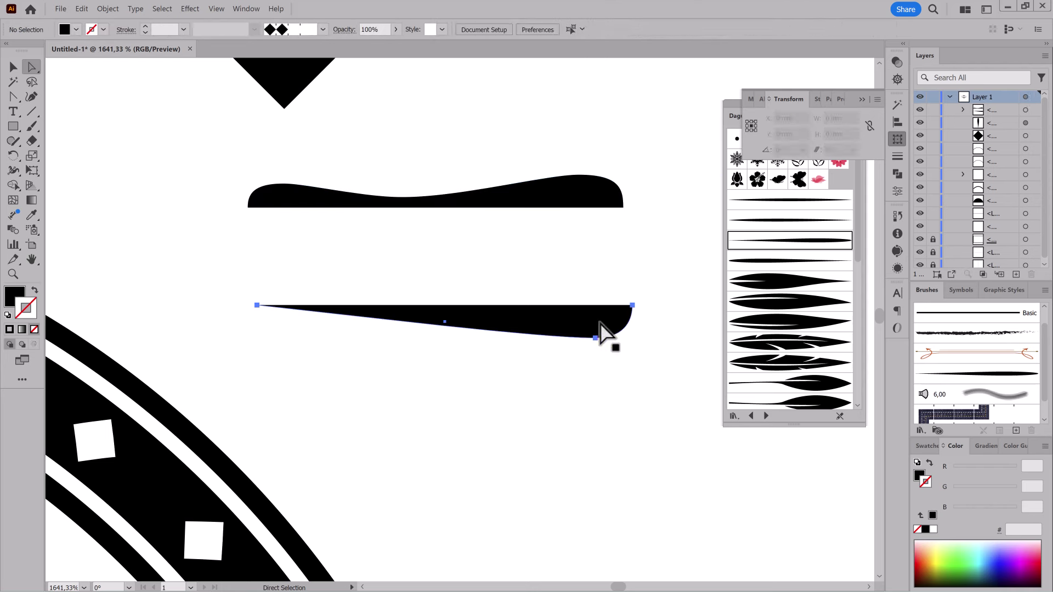
{"action": "left_click", "coordinate": [108, 9]}
{"action": "left_click", "coordinate": [231, 206]}
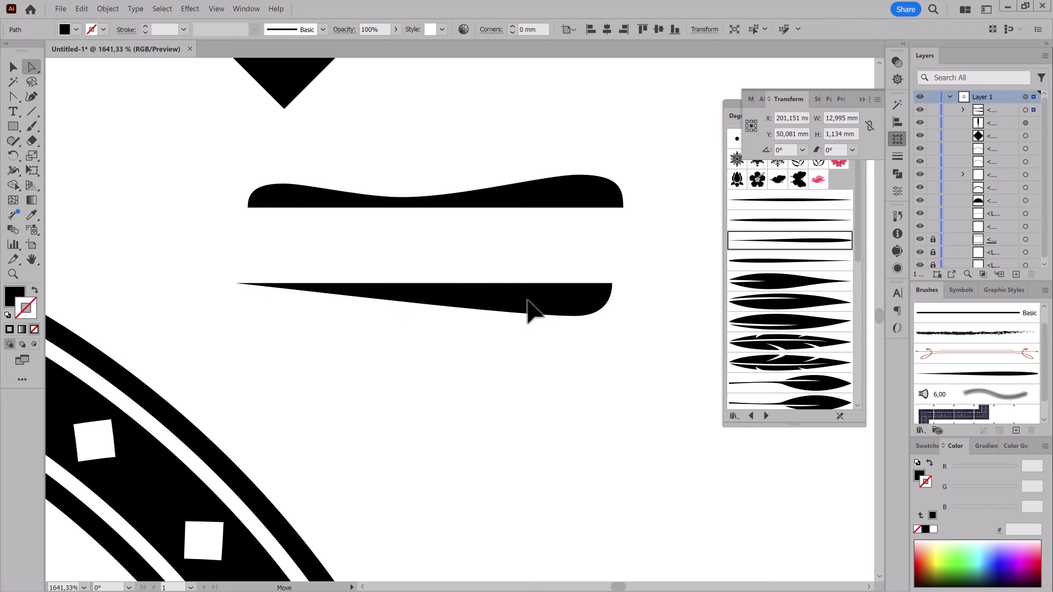
{"action": "left_click", "coordinate": [878, 99]}
{"action": "left_click", "coordinate": [932, 122]}
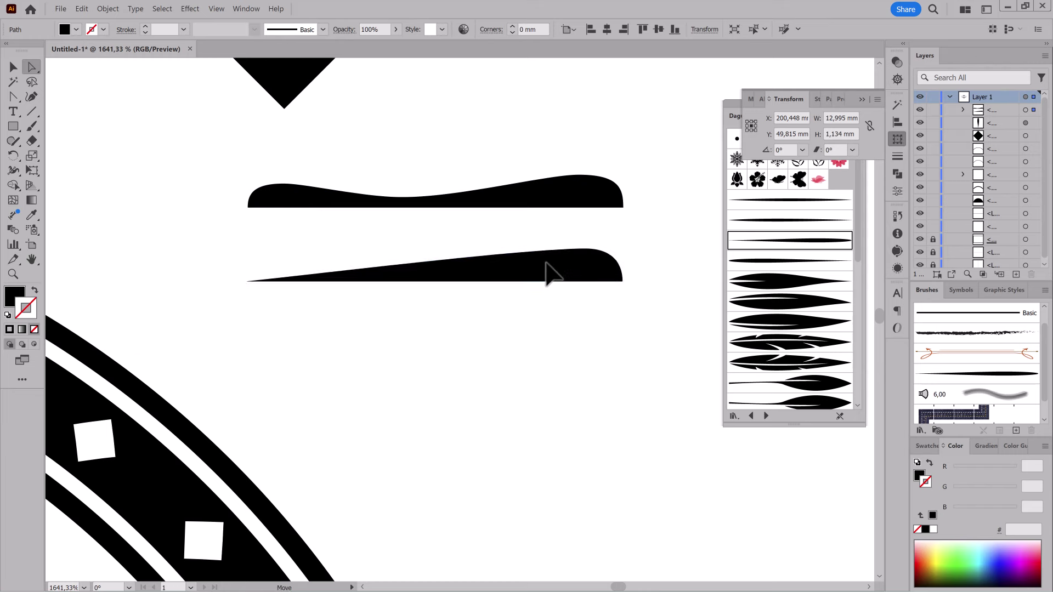
Step: Save the wavy bar and the wedge each as a new Art Brush
{"action": "left_click", "coordinate": [543, 197]}
{"action": "left_click", "coordinate": [1012, 430]}
{"action": "left_click", "coordinate": [684, 345]}
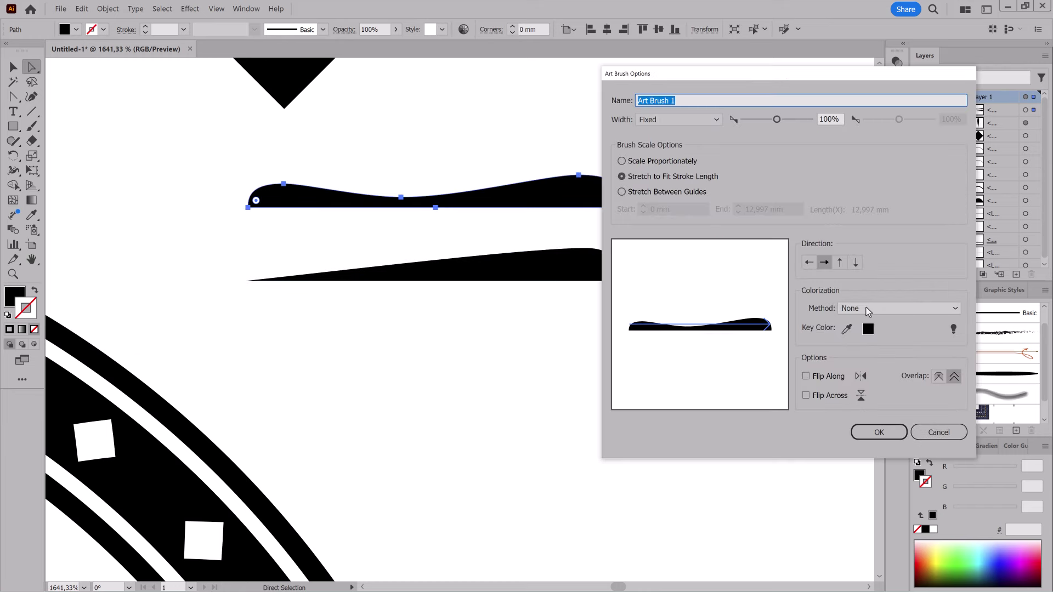
{"action": "left_click", "coordinate": [875, 430]}
{"action": "left_click", "coordinate": [1016, 431]}
{"action": "left_click", "coordinate": [684, 344]}
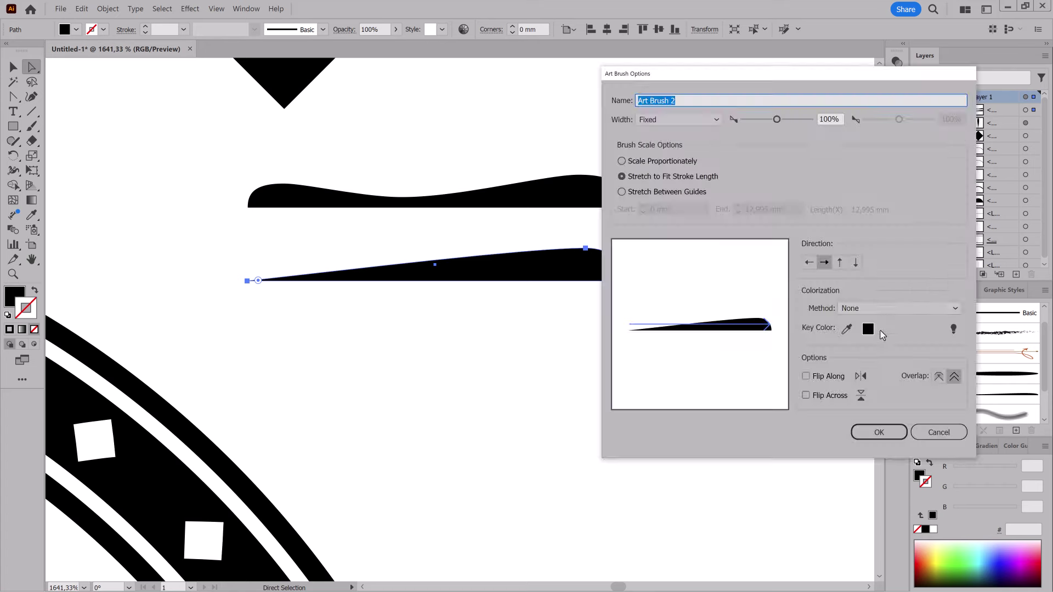
{"action": "left_click", "coordinate": [875, 430]}
{"action": "left_click", "coordinate": [551, 395], "text": "alt"}
Step: Paint a curled scroll beside the central petal, give it a 3 pt stroke, and rotate it
{"action": "left_click_drag", "start_coordinate": [470, 259], "coordinate": [442, 247]}
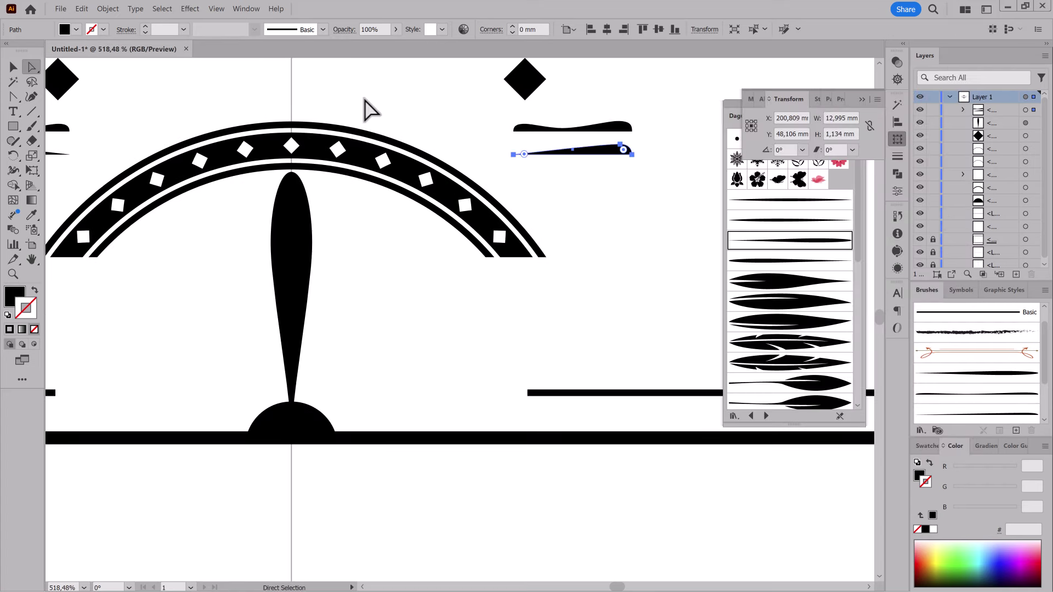
{"action": "key", "text": "b"}
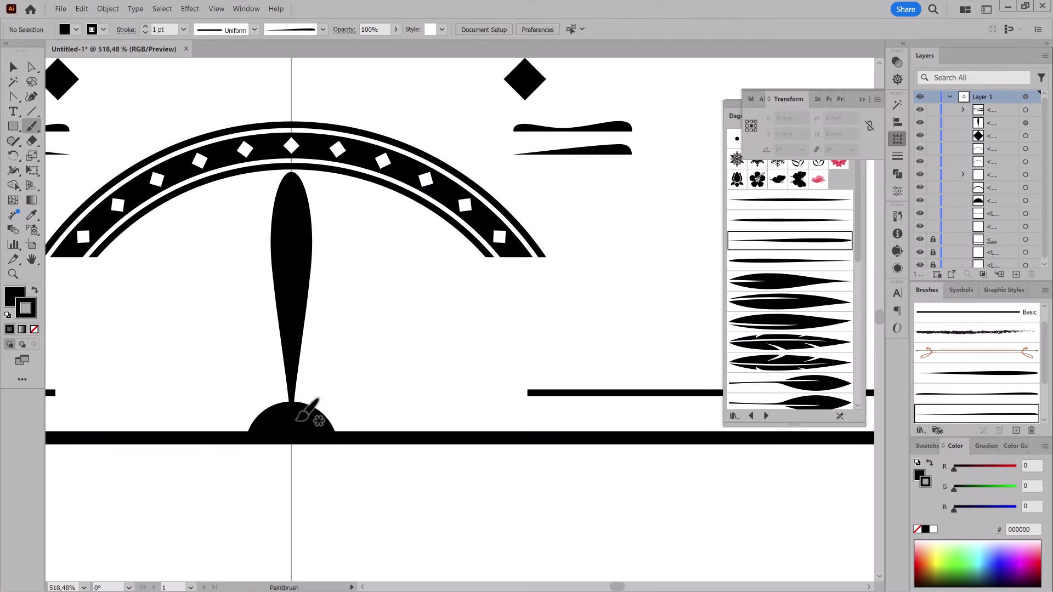
{"action": "left_click_drag", "start_coordinate": [387, 365], "coordinate": [385, 367]}
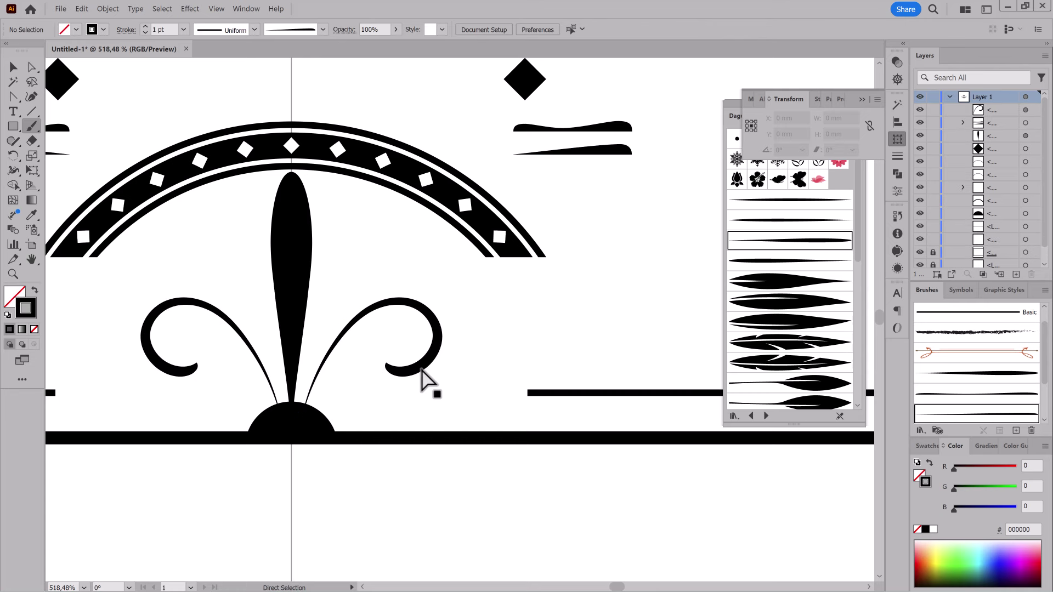
{"action": "key", "text": "v"}
{"action": "left_click", "coordinate": [146, 27]}
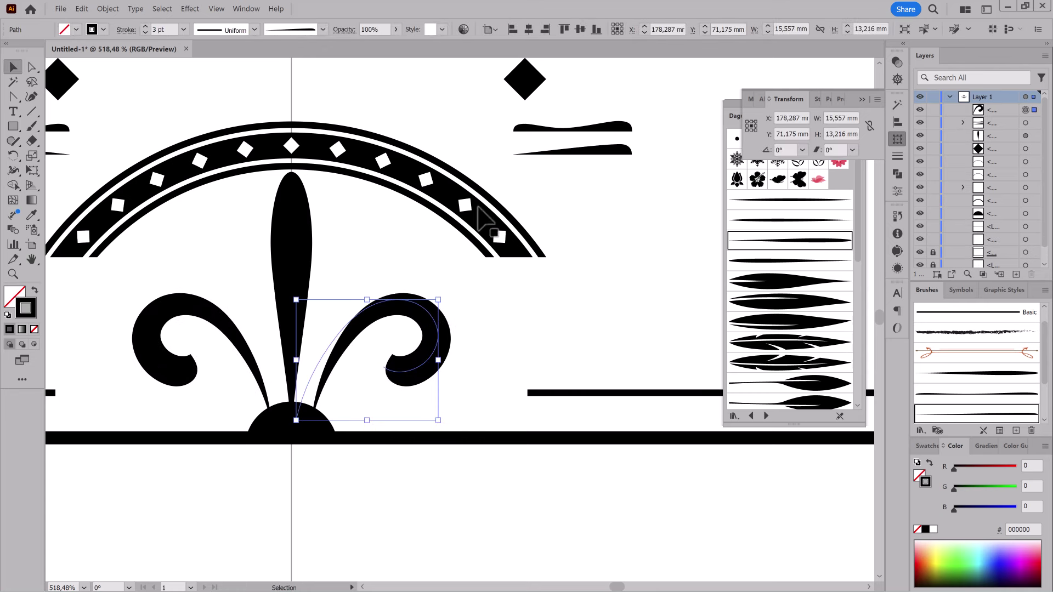
{"action": "left_click_drag", "start_coordinate": [446, 295], "coordinate": [467, 306]}
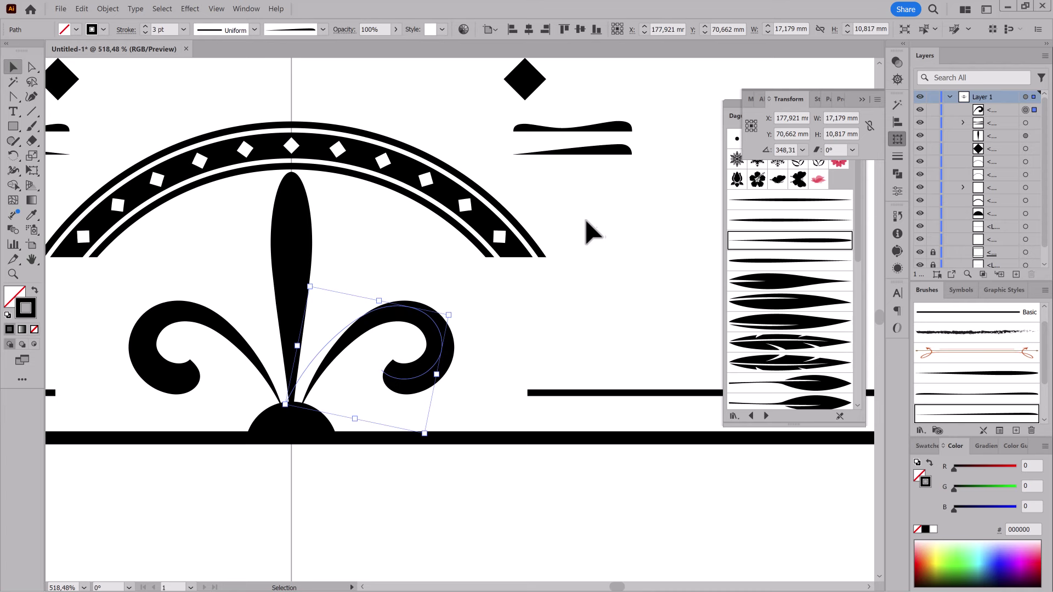
Step: Rotate the curl about 16° clockwise and simplify it to 5 anchor points
{"action": "left_click", "coordinate": [81, 9]}
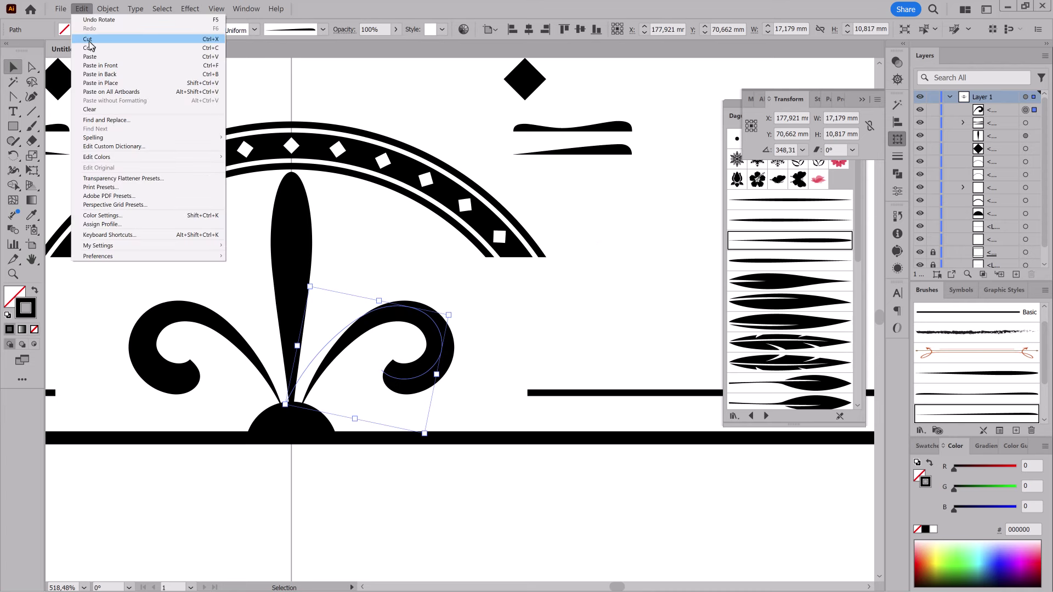
{"action": "left_click", "coordinate": [89, 41]}
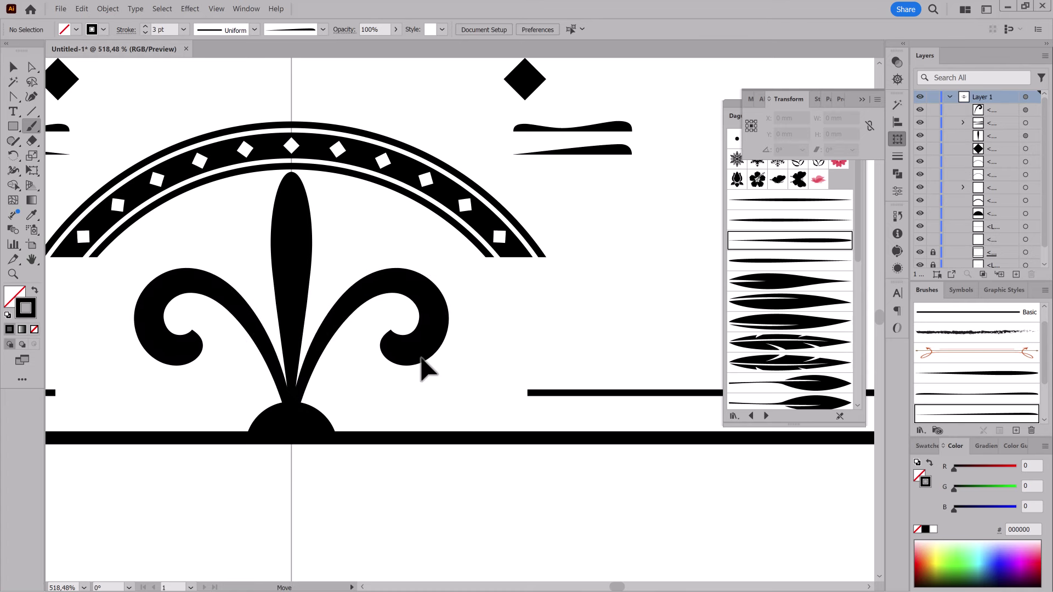
{"action": "left_click_drag", "start_coordinate": [464, 296], "coordinate": [430, 392]}
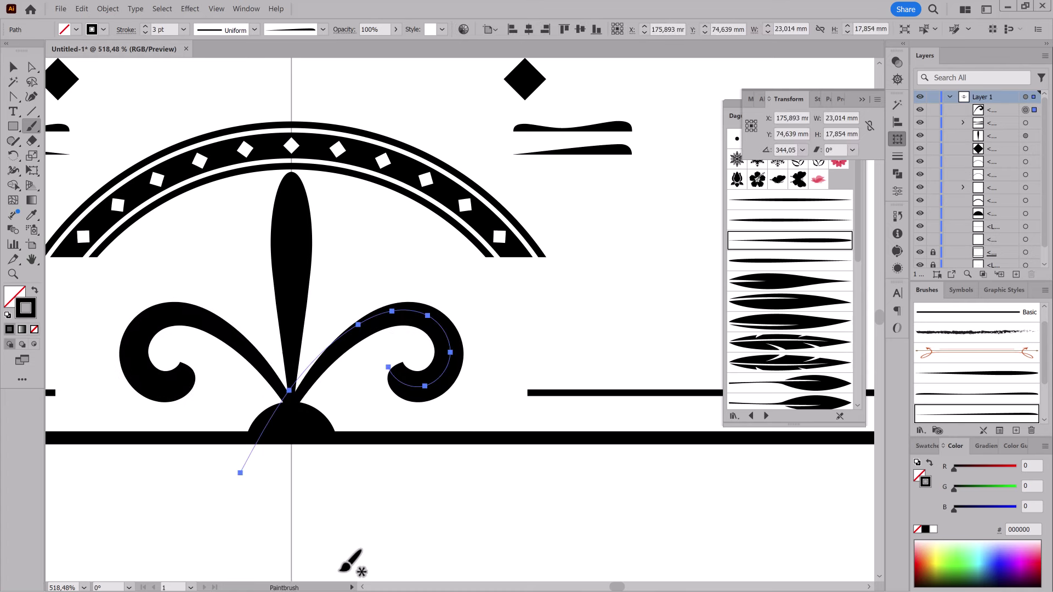
{"action": "left_click", "coordinate": [107, 9]}
{"action": "left_click", "coordinate": [253, 251]}
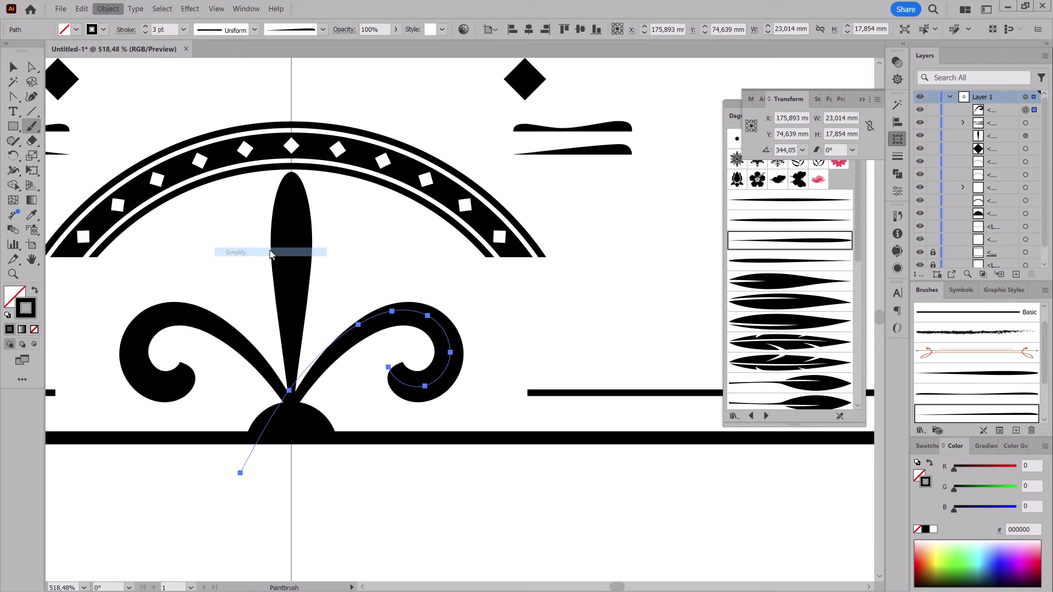
{"action": "left_click", "coordinate": [927, 317]}
Step: Reshape the curl by moving an anchor and adjusting a handle to round it
{"action": "key", "text": "a"}
{"action": "mouse_move", "coordinate": [410, 335]}
{"action": "left_mouse_down"}
{"action": "mouse_move", "coordinate": [307, 340]}
{"action": "mouse_move", "coordinate": [314, 321]}
{"action": "left_mouse_up"}
{"action": "left_click_drag", "start_coordinate": [413, 303], "coordinate": [419, 304]}
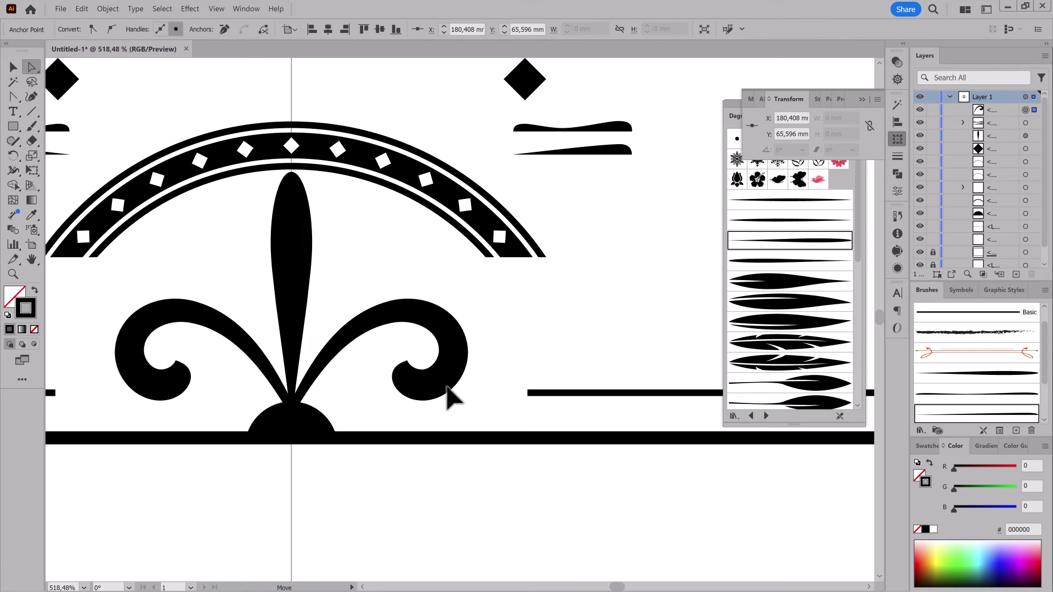
{"action": "left_click", "coordinate": [33, 126]}
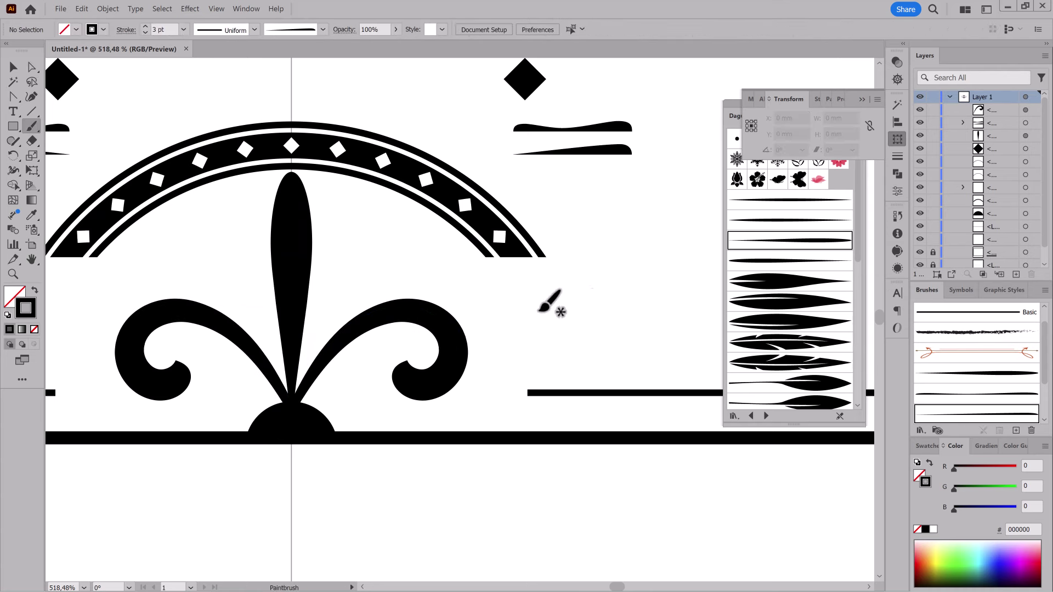
Step: Draw and slightly rotate an inner curled leaf, then add a tall curl toward the arch
{"action": "scroll", "coordinate": [378, 307], "scroll_direction": "up", "scroll_amount": 3}
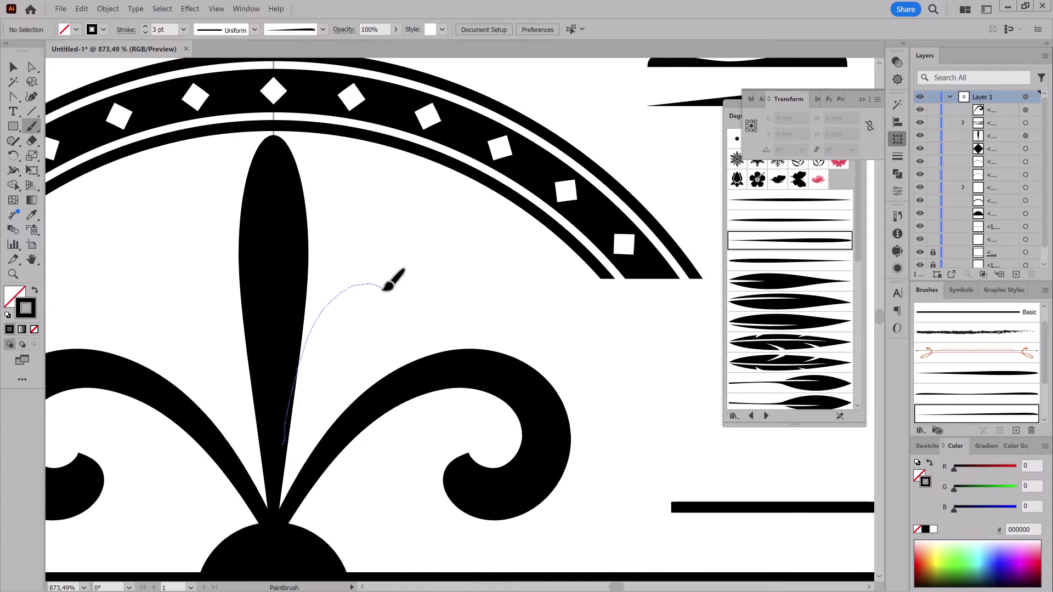
{"action": "left_click_drag", "start_coordinate": [388, 282], "coordinate": [390, 300]}
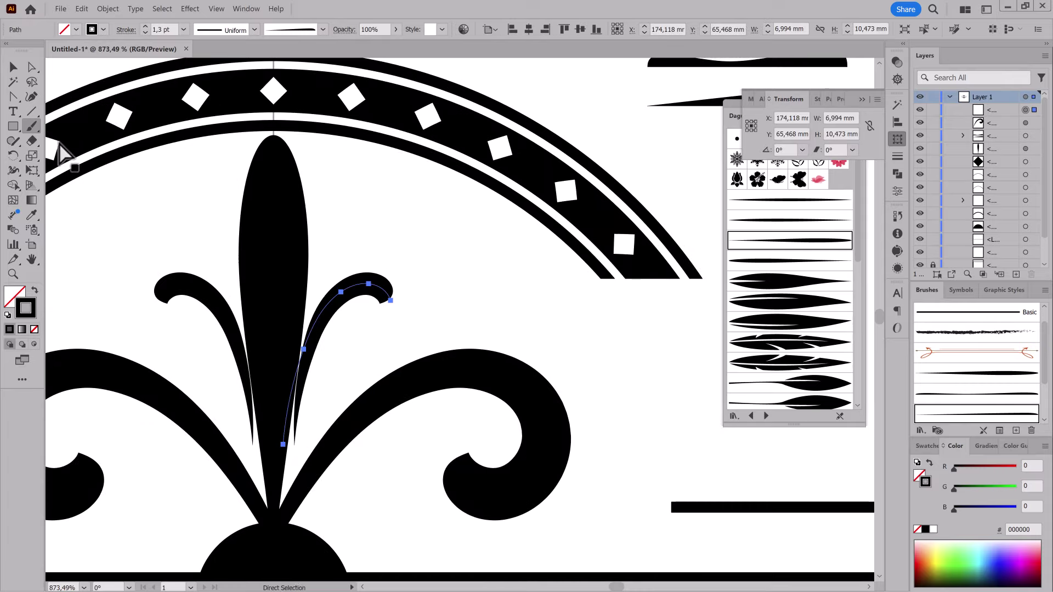
{"action": "key", "text": "e"}
{"action": "left_click_drag", "start_coordinate": [407, 271], "coordinate": [402, 298]}
{"action": "key", "text": "ctrl+shift+a"}
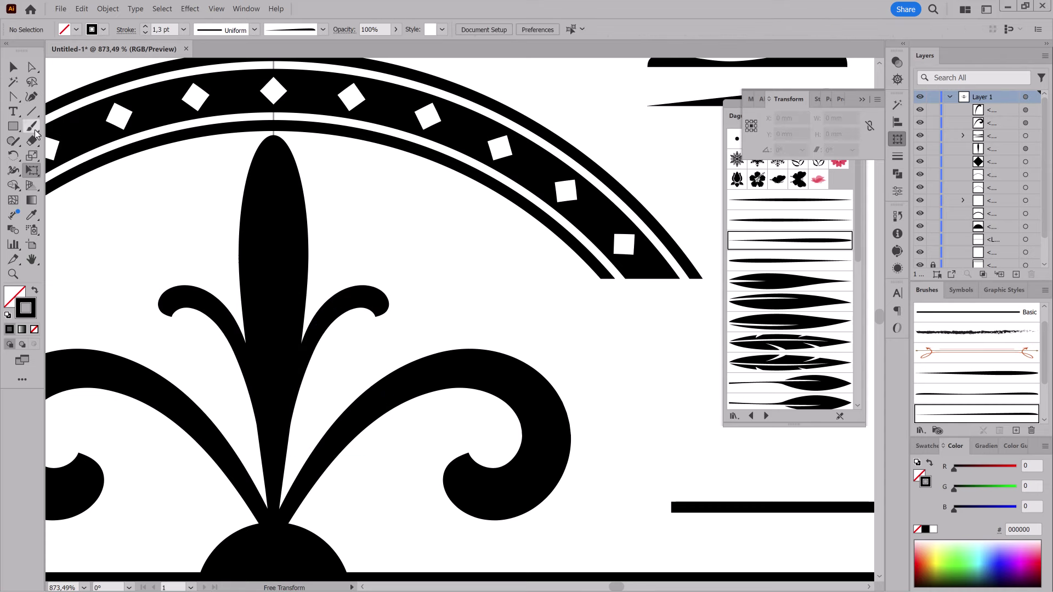
{"action": "key", "text": "ctrl+z"}
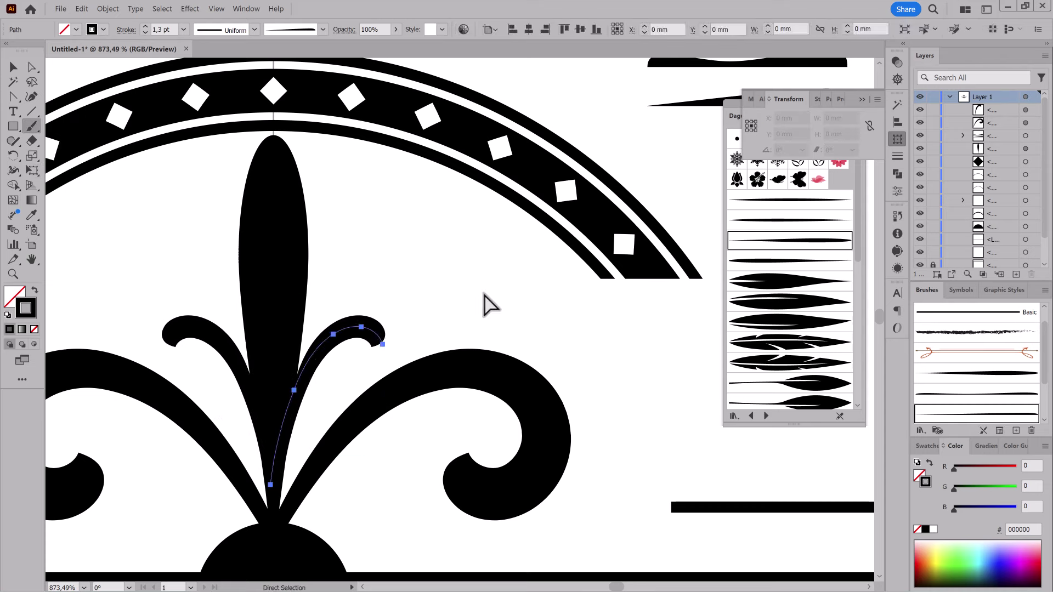
{"action": "key", "text": "ctrl+shift+a"}
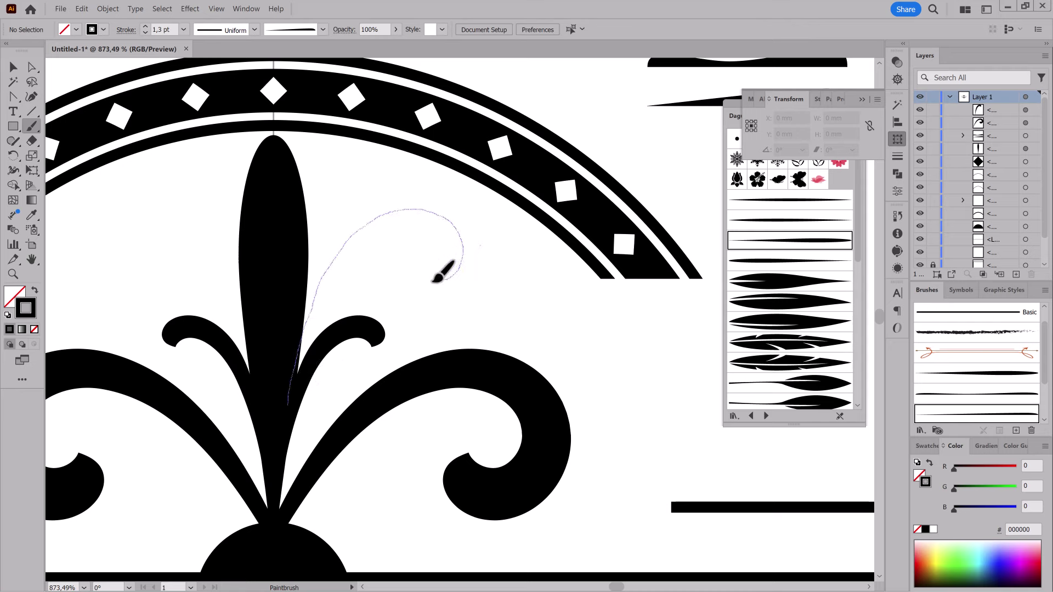
{"action": "left_click_drag", "start_coordinate": [433, 281], "coordinate": [425, 282]}
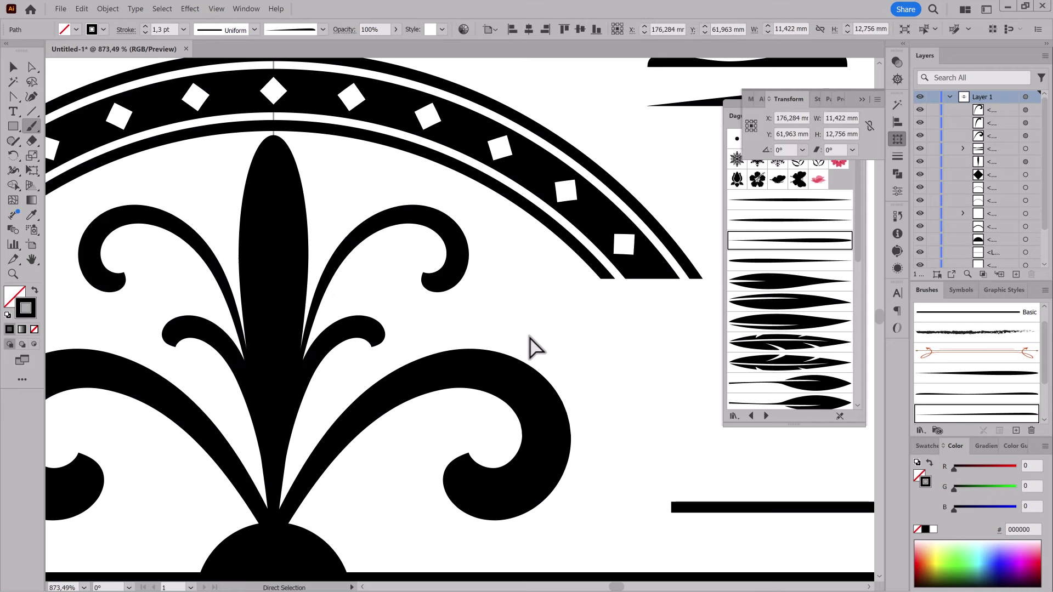
Step: Draw a thin 0.75 pt stroke beside the central petal and shift its top anchor right
{"action": "left_click_drag", "start_coordinate": [291, 403], "coordinate": [301, 359]}
{"action": "left_click_drag", "start_coordinate": [330, 269], "coordinate": [327, 245]}
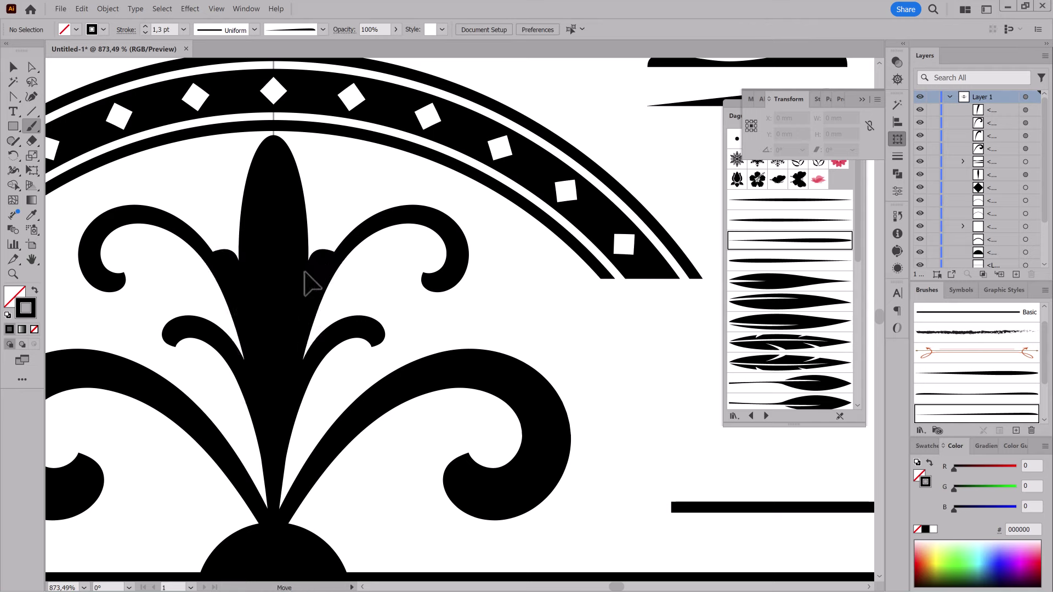
{"action": "left_click", "coordinate": [146, 34]}
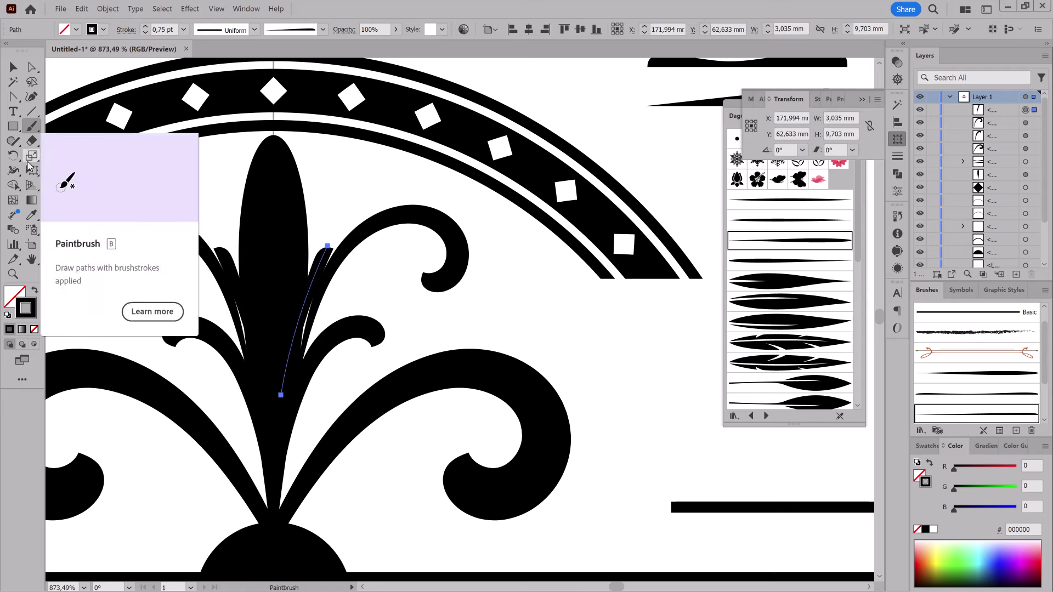
{"action": "left_click", "coordinate": [31, 170]}
{"action": "key", "text": "a"}
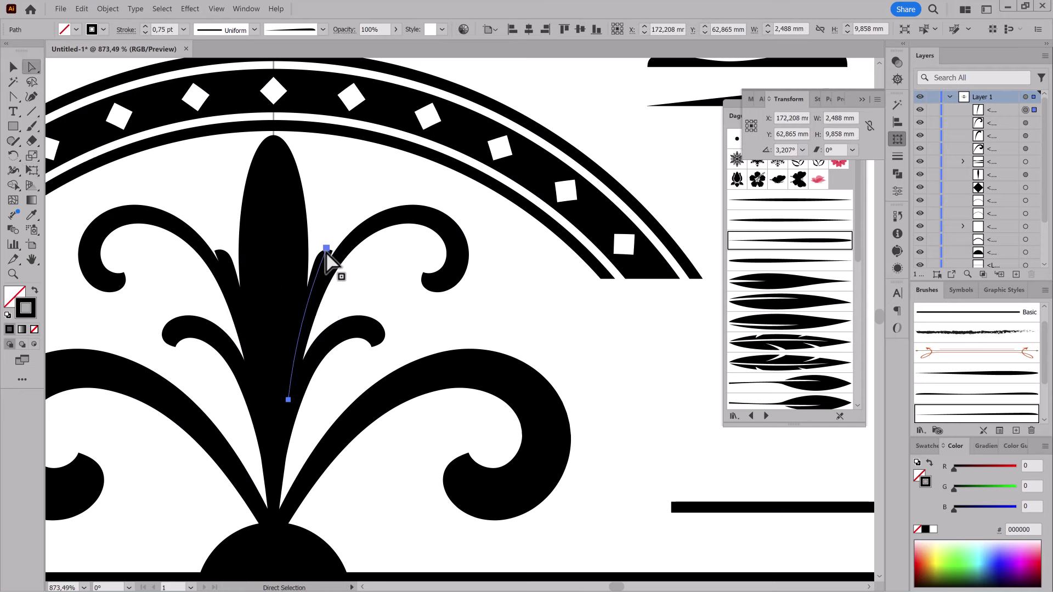
{"action": "left_click_drag", "start_coordinate": [324, 247], "coordinate": [335, 250]}
Step: Paint two tapered leaf strokes inside the right scroll
{"action": "left_click", "coordinate": [446, 336]}
{"action": "scroll", "coordinate": [395, 422], "scroll_direction": "down", "scroll_amount": 3}
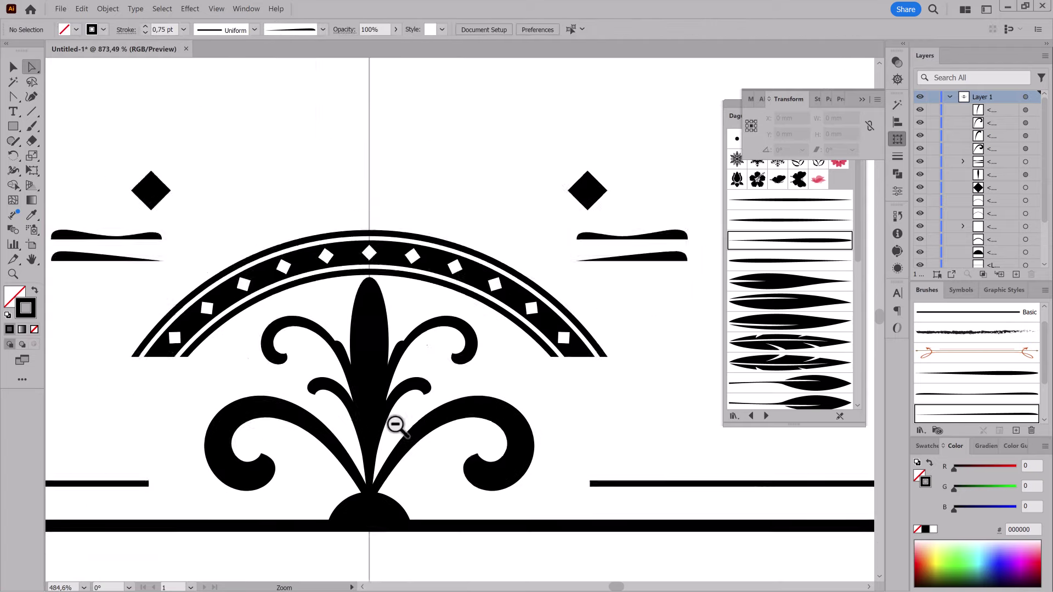
{"action": "scroll", "coordinate": [592, 486], "scroll_direction": "down", "scroll_amount": 3}
{"action": "scroll", "coordinate": [494, 231], "scroll_direction": "down", "scroll_amount": 2}
{"action": "scroll", "coordinate": [494, 231], "scroll_direction": "up", "scroll_amount": 5}
{"action": "scroll", "coordinate": [435, 263], "scroll_direction": "up", "scroll_amount": 2}
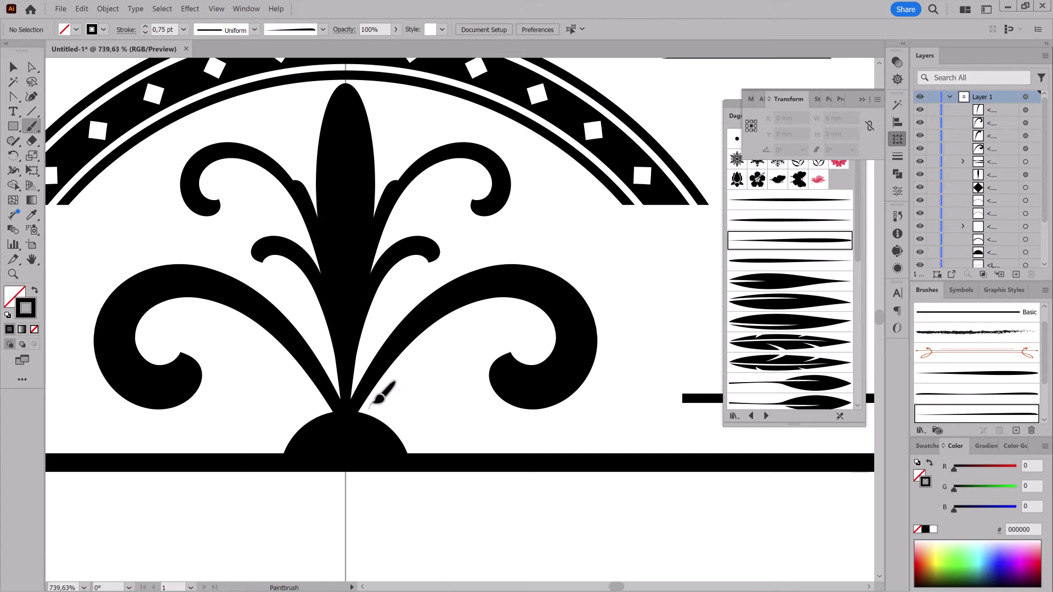
{"action": "left_click_drag", "start_coordinate": [451, 361], "coordinate": [479, 362]}
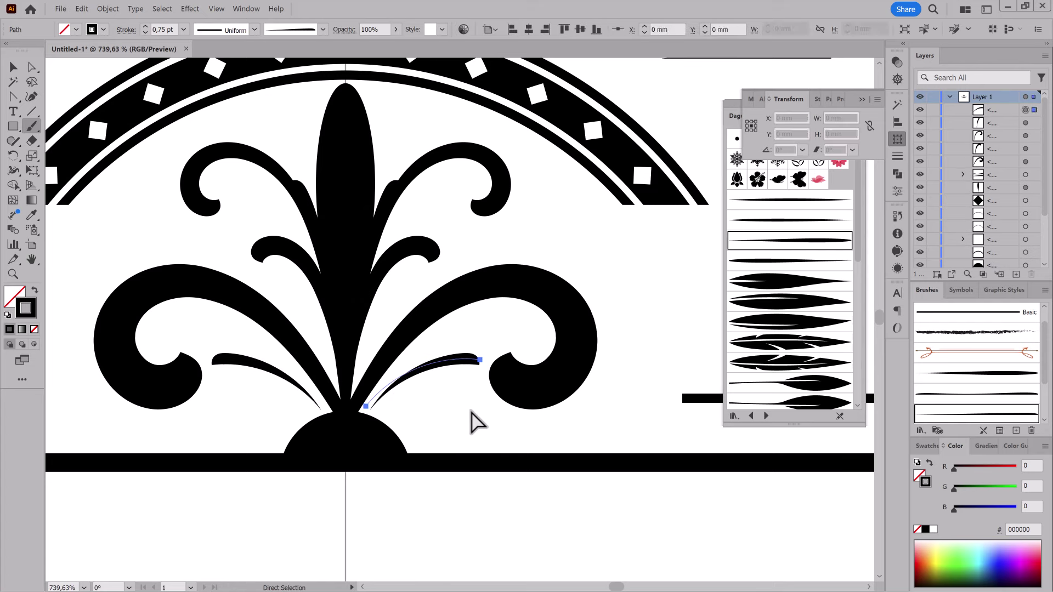
{"action": "left_click_drag", "start_coordinate": [532, 339], "coordinate": [533, 337]}
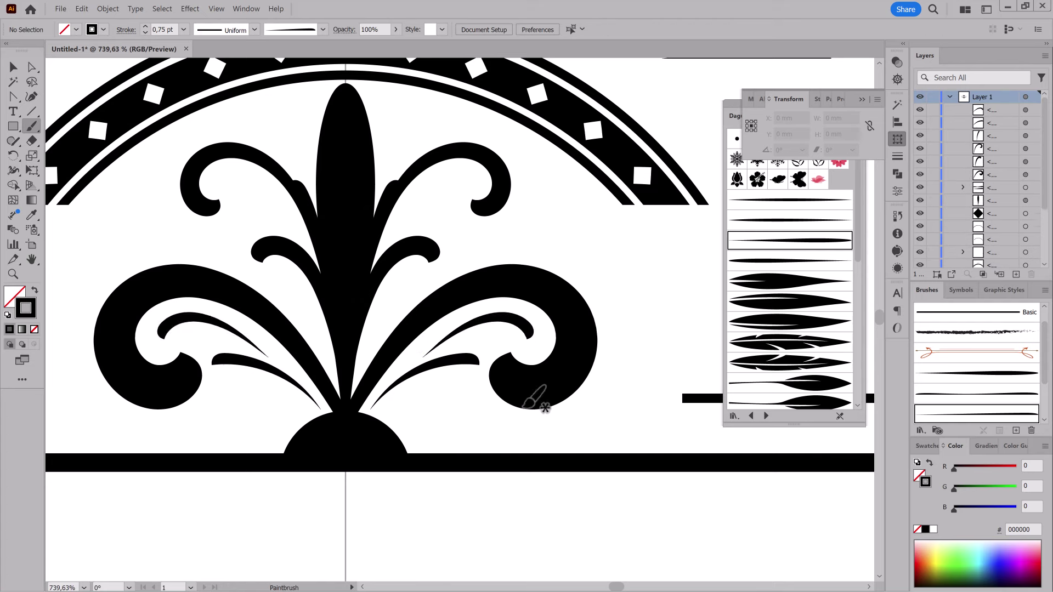
Step: Adjust the leaf stroke's end anchor, then view the whole ornament
{"action": "left_click", "coordinate": [499, 323]}
{"action": "left_click", "coordinate": [463, 320]}
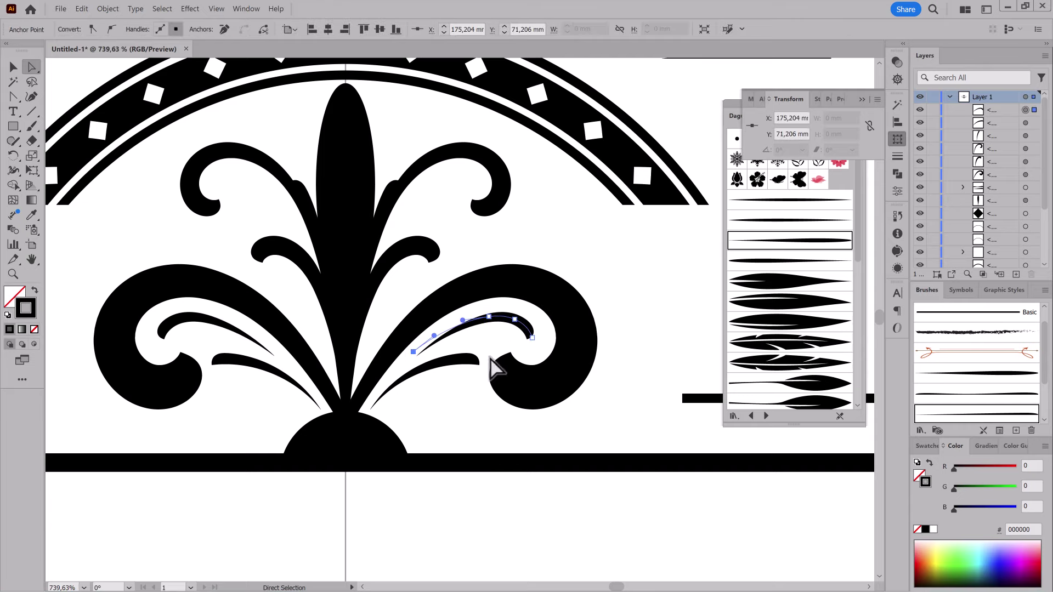
{"action": "key", "text": "ctrl+shift+a"}
{"action": "scroll", "coordinate": [492, 368], "scroll_direction": "down", "scroll_amount": 5, "text": "alt"}
{"action": "scroll", "coordinate": [536, 420], "scroll_direction": "up", "scroll_amount": 1, "text": "alt"}
{"action": "scroll", "coordinate": [554, 301], "scroll_direction": "up", "scroll_amount": 2, "text": "alt"}
{"action": "scroll", "coordinate": [569, 307], "scroll_direction": "up", "scroll_amount": 2, "text": "alt"}
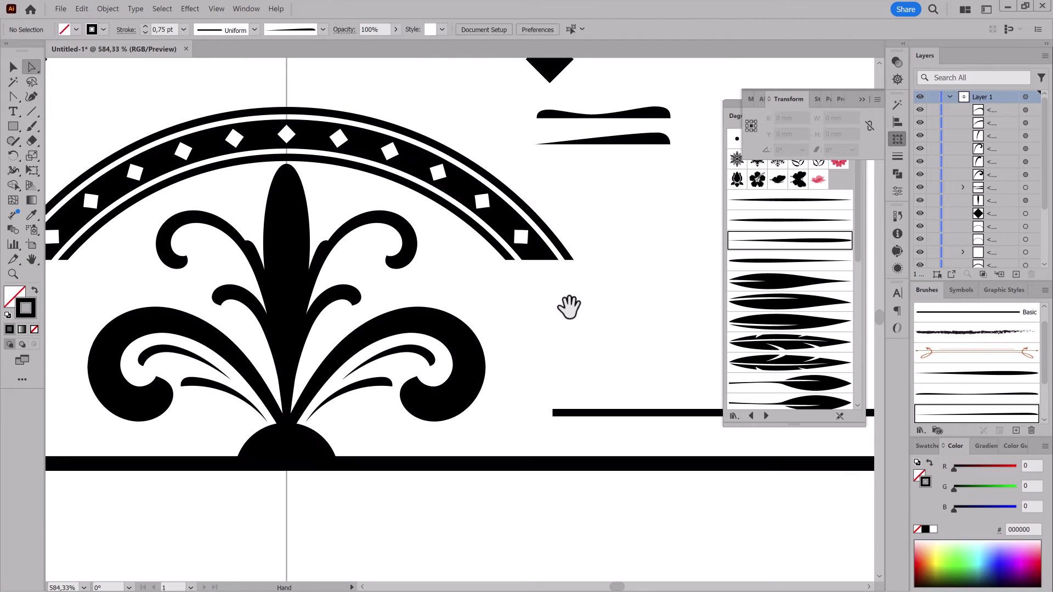
{"action": "scroll", "coordinate": [569, 307], "scroll_direction": "up", "scroll_amount": 3, "text": "alt"}
Step: Paint a tapered foot stroke at the arch's right end, nudge it right and shorten it
{"action": "scroll", "coordinate": [590, 331], "scroll_direction": "up", "scroll_amount": 1, "text": "alt"}
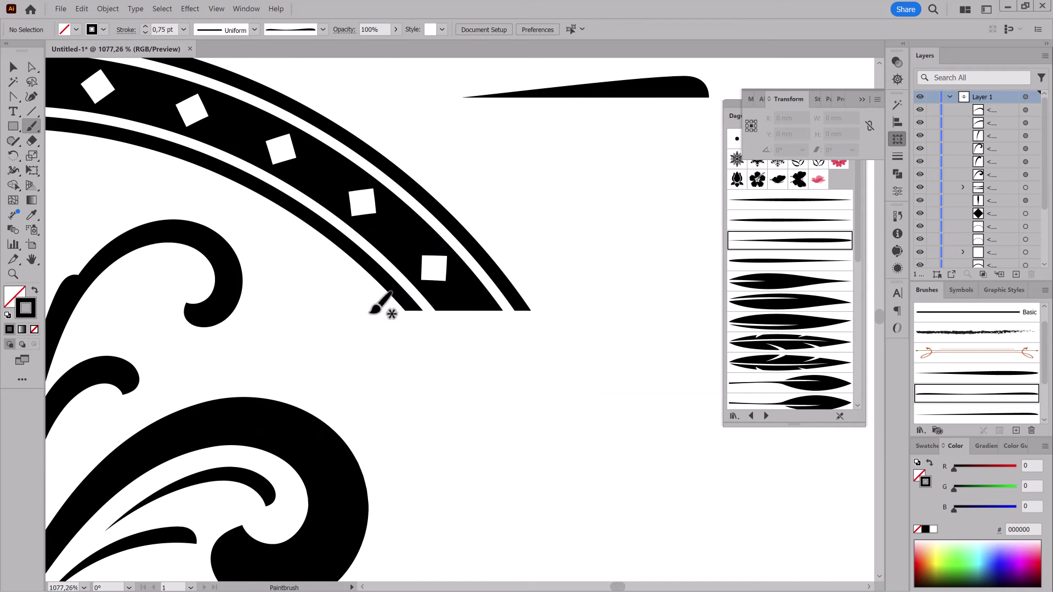
{"action": "left_click_drag", "start_coordinate": [486, 314], "coordinate": [565, 313]}
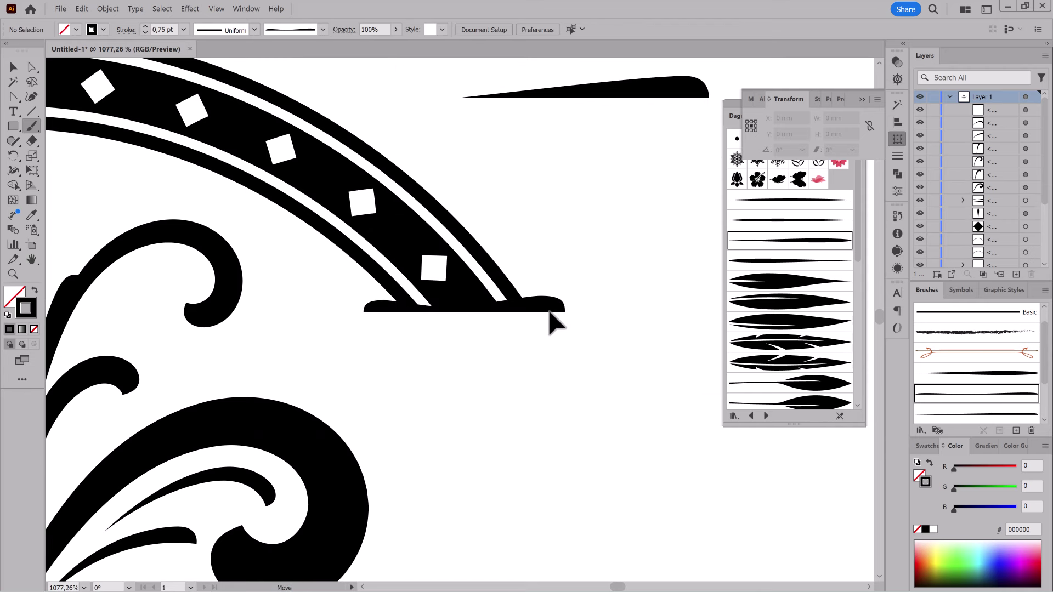
{"action": "left_click", "coordinate": [539, 311], "text": "ctrl"}
{"action": "left_click_drag", "start_coordinate": [541, 311], "coordinate": [614, 308]}
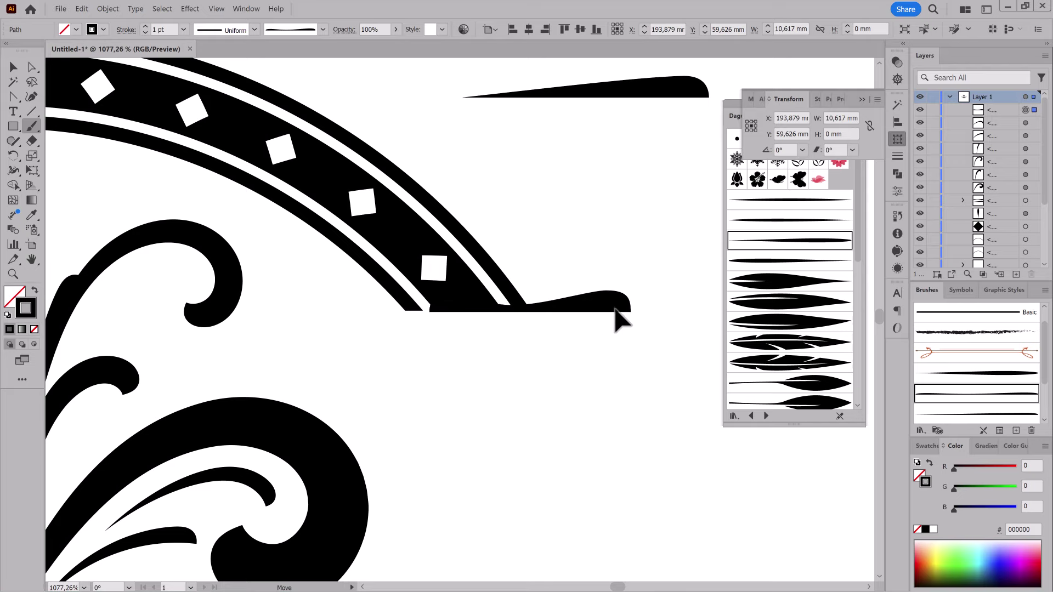
{"action": "left_click", "coordinate": [471, 341]}
{"action": "left_click", "coordinate": [439, 308]}
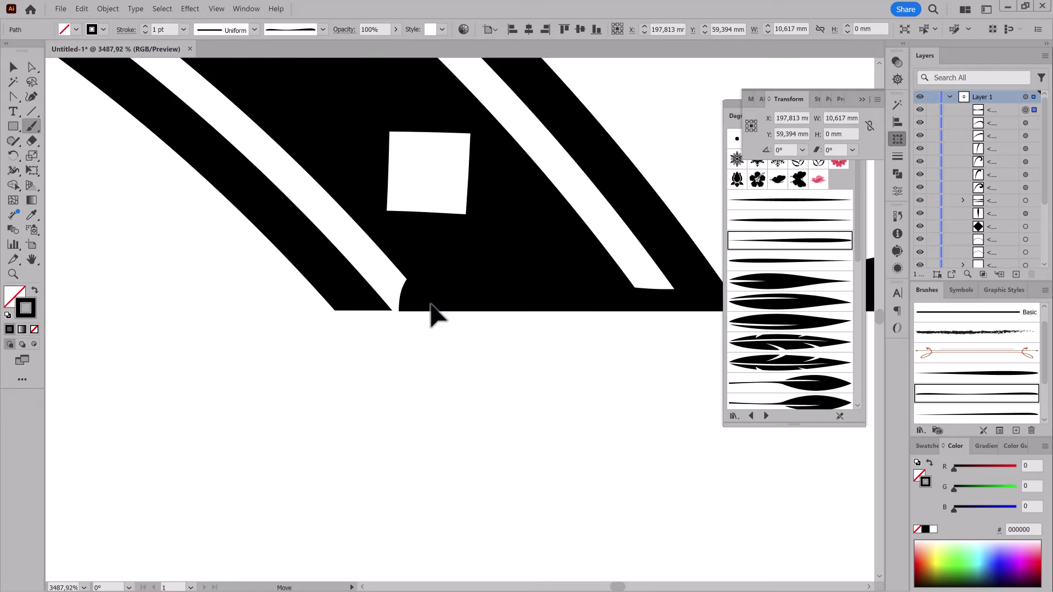
{"action": "left_click", "coordinate": [398, 374], "text": "alt"}
{"action": "left_click_drag", "start_coordinate": [495, 346], "coordinate": [430, 346]}
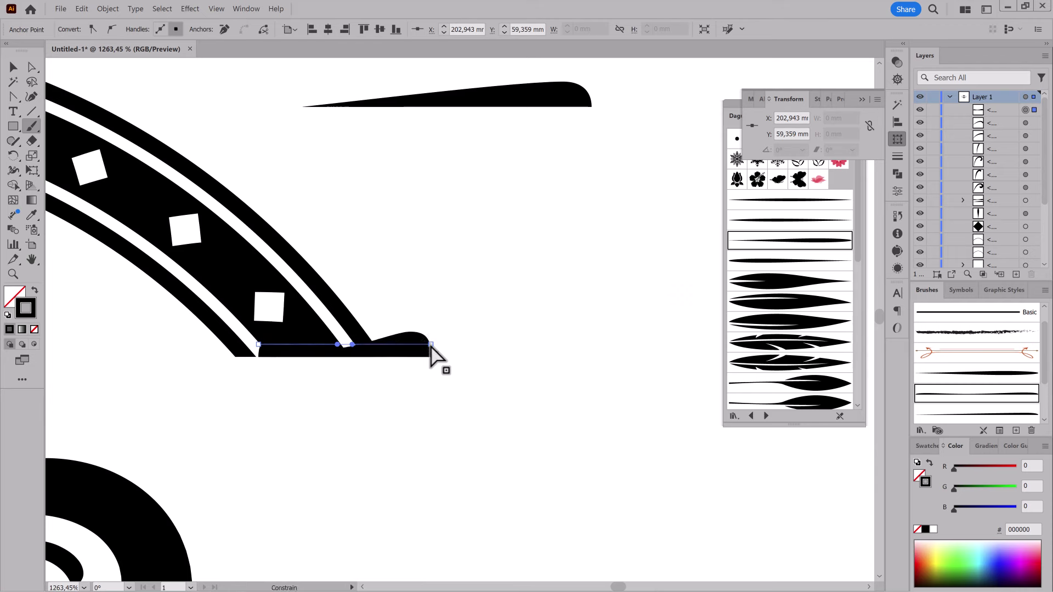
{"action": "left_click", "coordinate": [11, 70]}
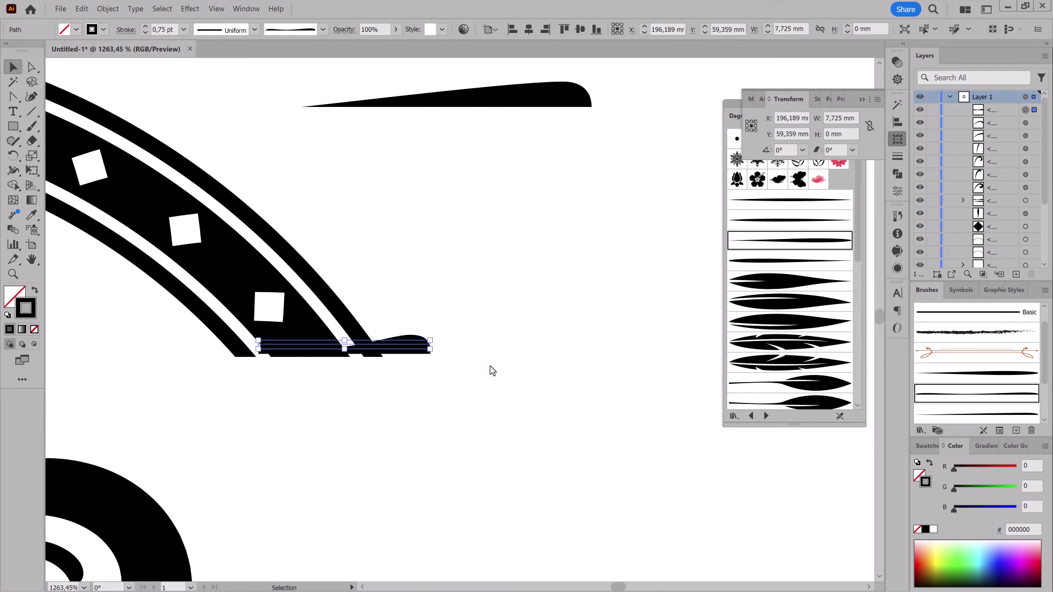
Step: Paint a small curling scroll on top of the foot with the Paintbrush
{"action": "scroll", "coordinate": [492, 371], "scroll_direction": "up", "scroll_amount": 3}
{"action": "left_click_drag", "start_coordinate": [574, 341], "coordinate": [574, 343]}
{"action": "scroll", "coordinate": [564, 528], "scroll_direction": "down", "scroll_amount": 5}
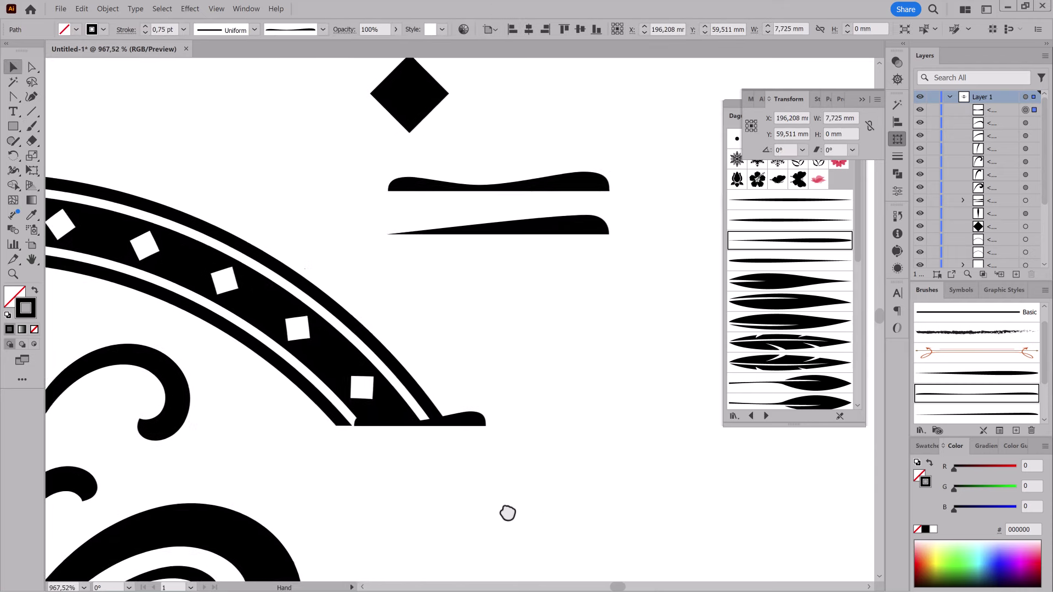
{"action": "left_click_drag", "start_coordinate": [507, 513], "coordinate": [606, 523]}
{"action": "left_click", "coordinate": [33, 128]}
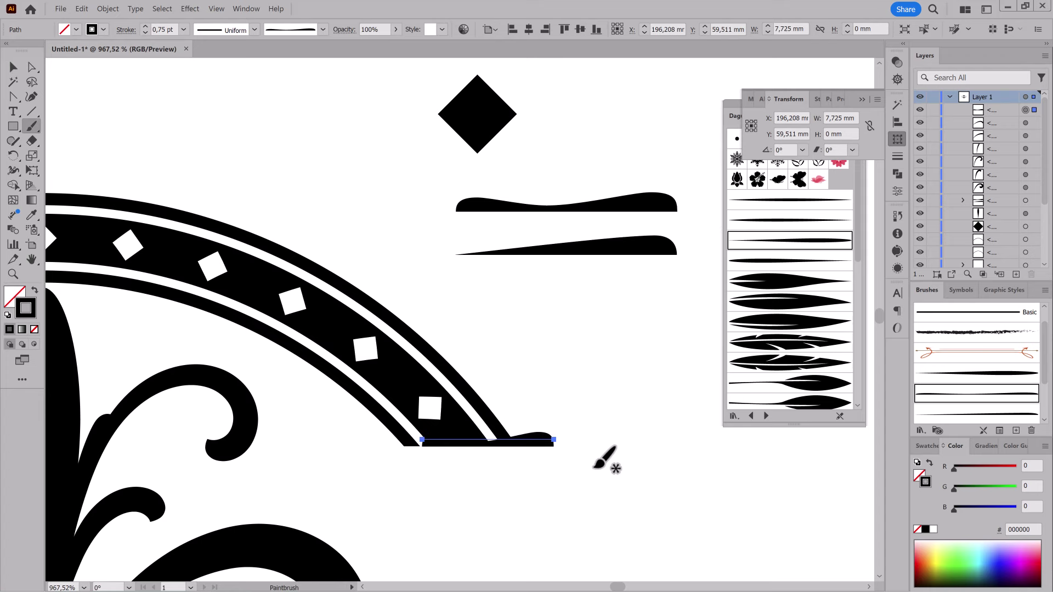
{"action": "key", "text": "ctrl+shift+a"}
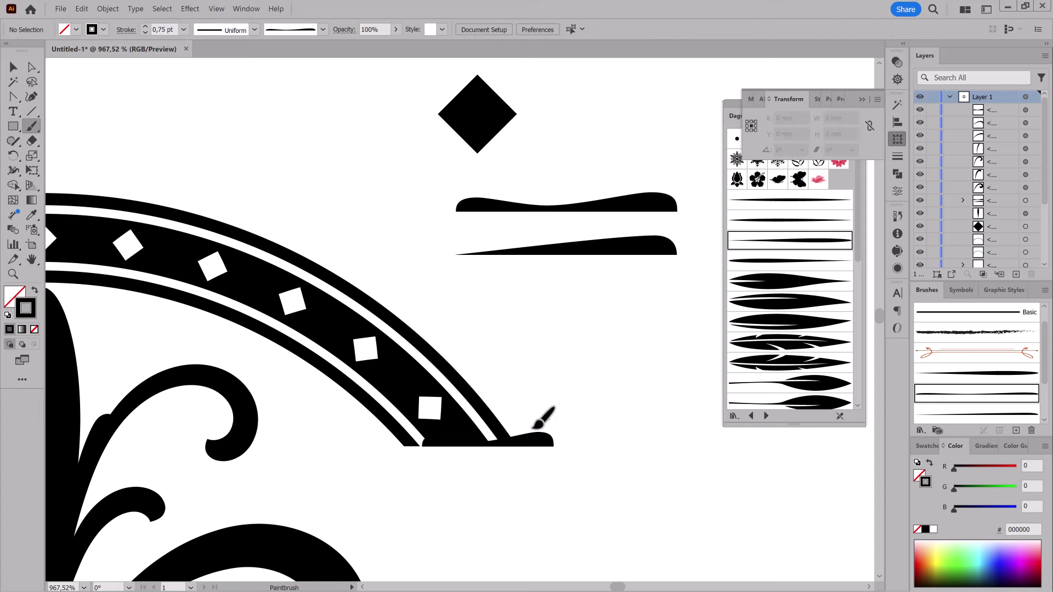
{"action": "mouse_move", "coordinate": [494, 332]}
{"action": "left_mouse_down"}
{"action": "mouse_move", "coordinate": [540, 359]}
{"action": "mouse_move", "coordinate": [518, 359]}
{"action": "left_mouse_up"}
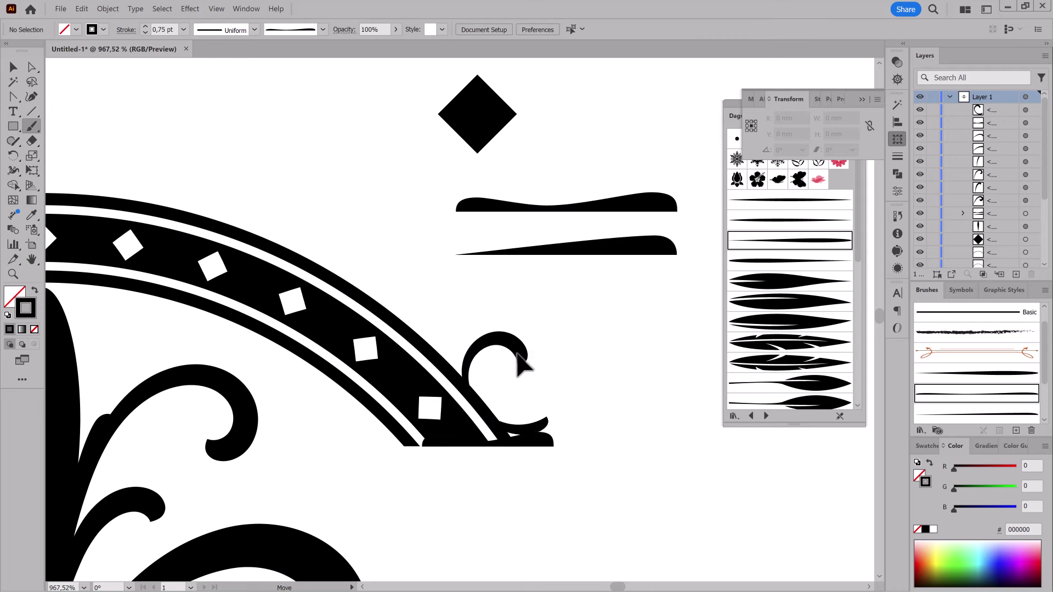
Step: Erase the curl's overlapping tail and a sliver of its left edge where it meets the arch
{"action": "left_click", "coordinate": [521, 368], "text": "ctrl"}
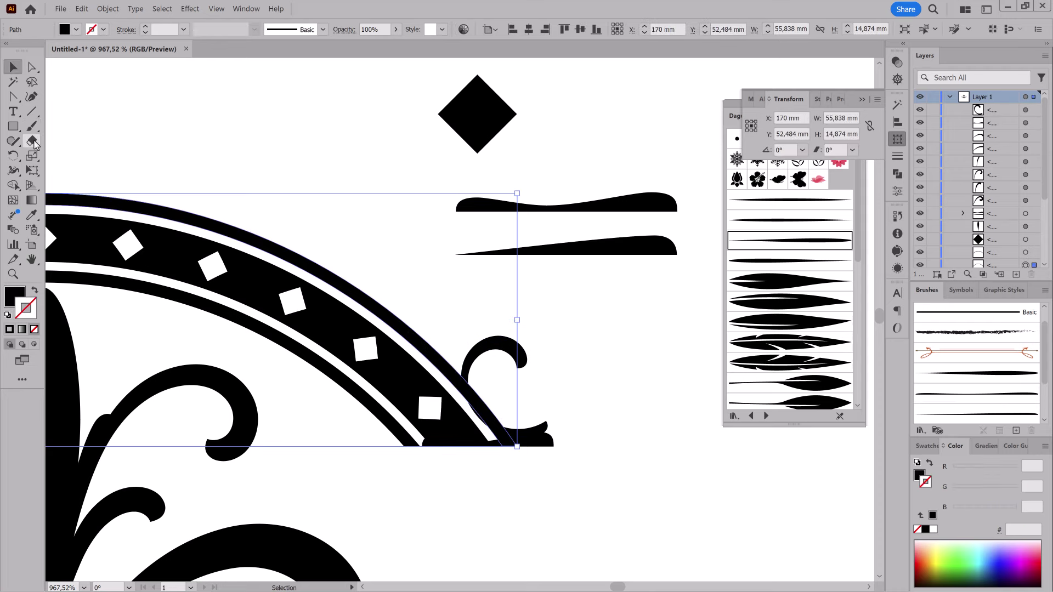
{"action": "key", "text": "shift+e"}
{"action": "left_click_drag", "start_coordinate": [374, 502], "coordinate": [613, 399]}
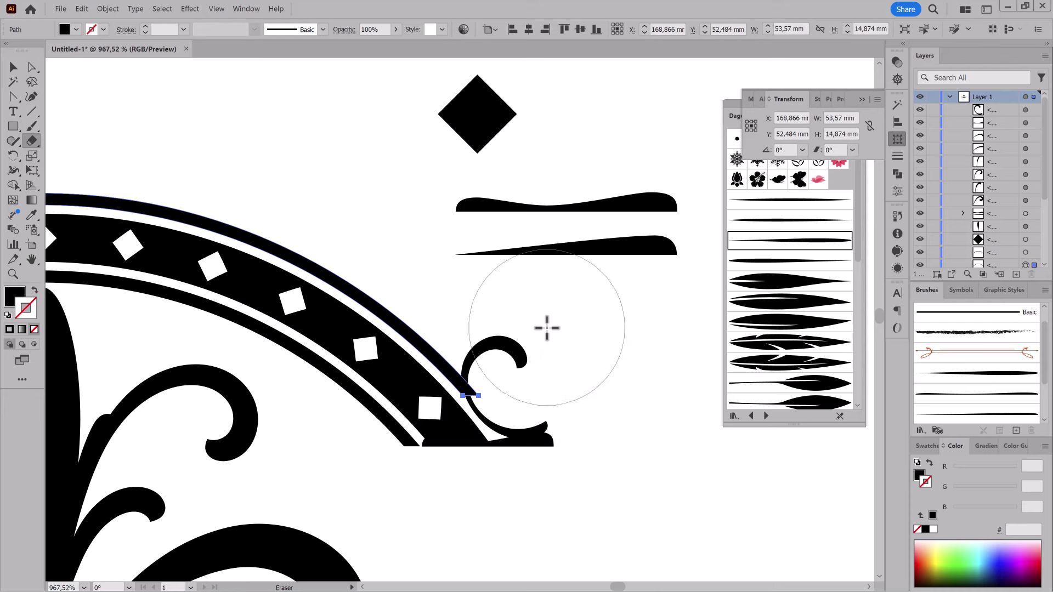
{"action": "left_click", "coordinate": [611, 452]}
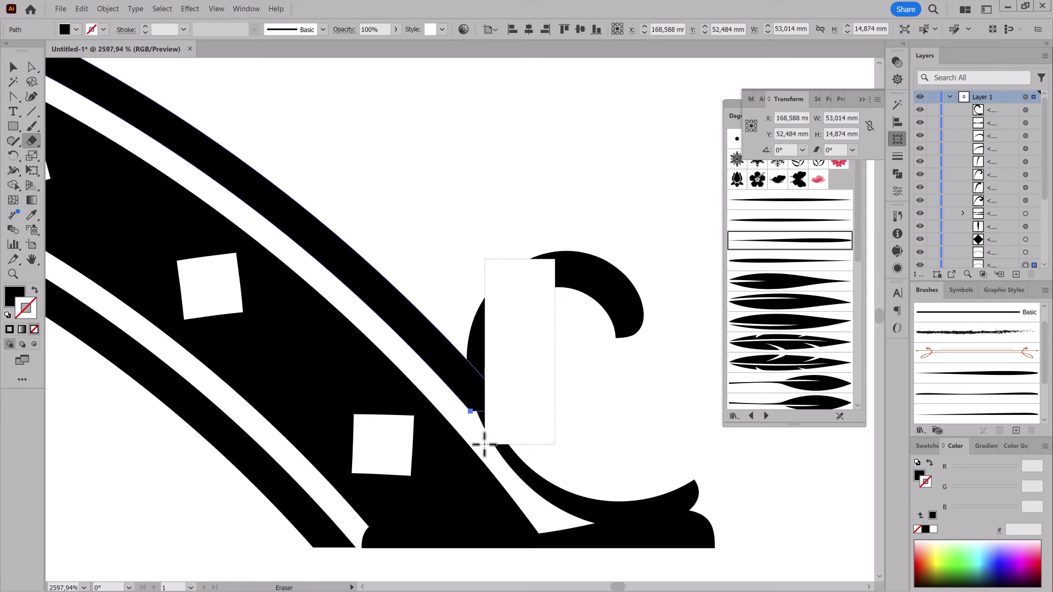
{"action": "left_click_drag", "start_coordinate": [555, 257], "coordinate": [483, 442]}
{"action": "key", "text": "v"}
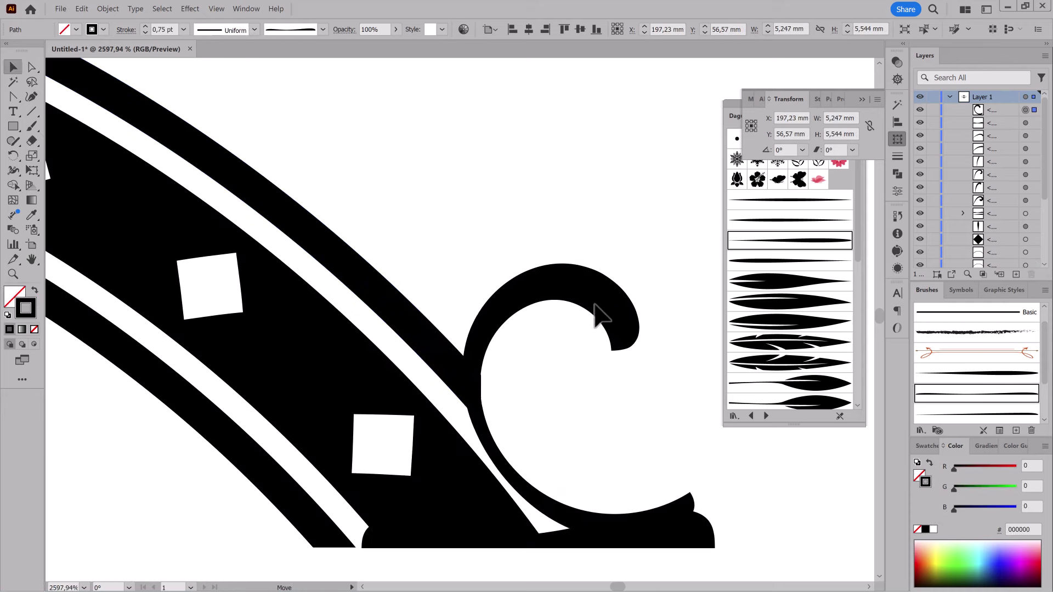
{"action": "scroll", "coordinate": [450, 306], "scroll_direction": "down", "scroll_amount": 5}
{"action": "scroll", "coordinate": [534, 368], "scroll_direction": "up", "scroll_amount": 1}
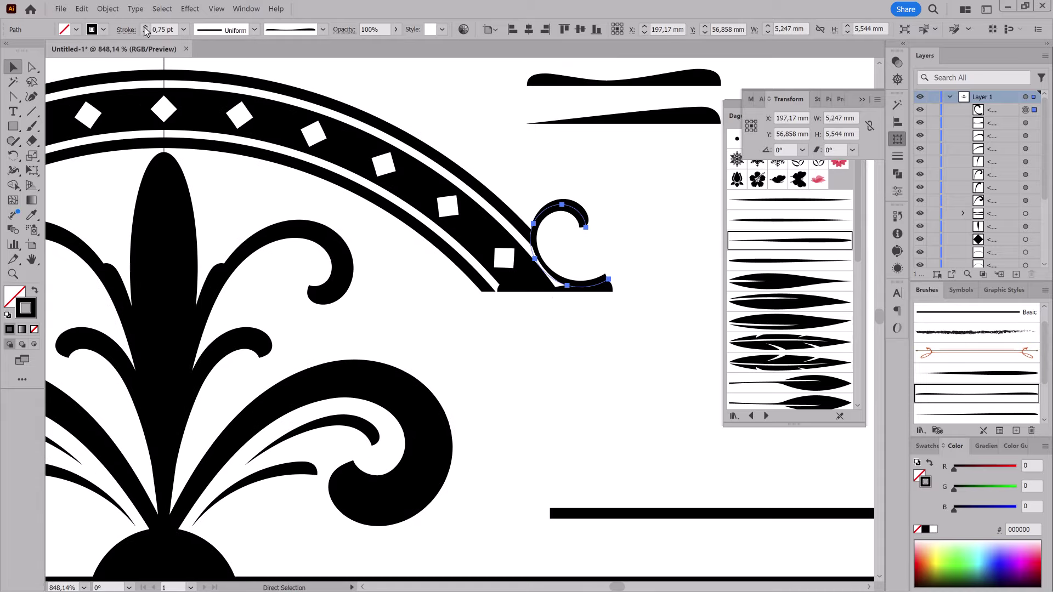
{"action": "scroll", "coordinate": [576, 378], "scroll_direction": "up", "scroll_amount": 2}
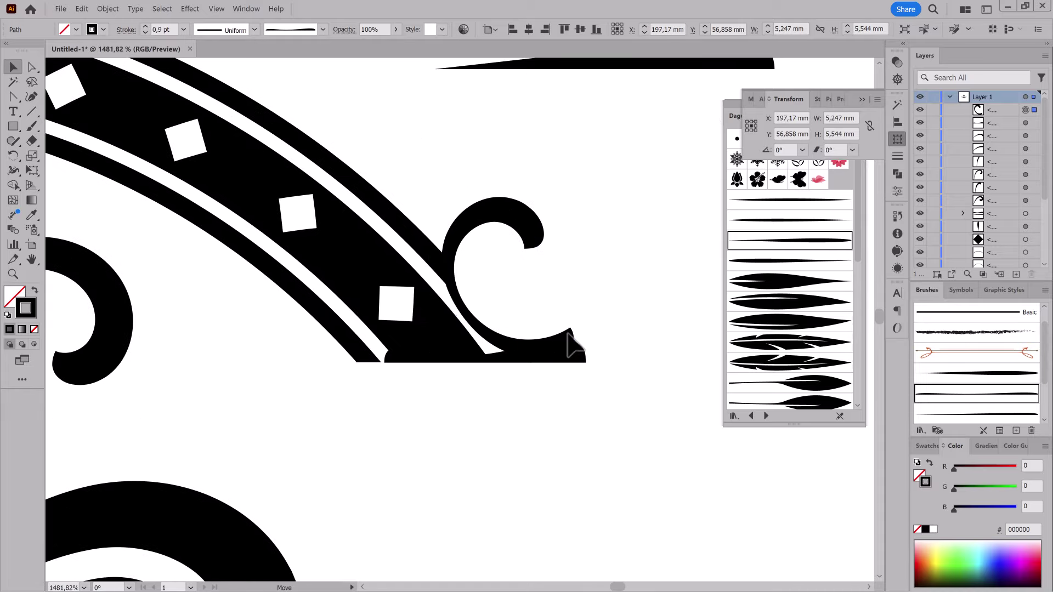
{"action": "scroll", "coordinate": [547, 505], "scroll_direction": "down", "scroll_amount": 2}
{"action": "left_click_drag", "start_coordinate": [548, 506], "coordinate": [524, 442]}
{"action": "scroll", "coordinate": [538, 376], "scroll_direction": "up", "scroll_amount": 2}
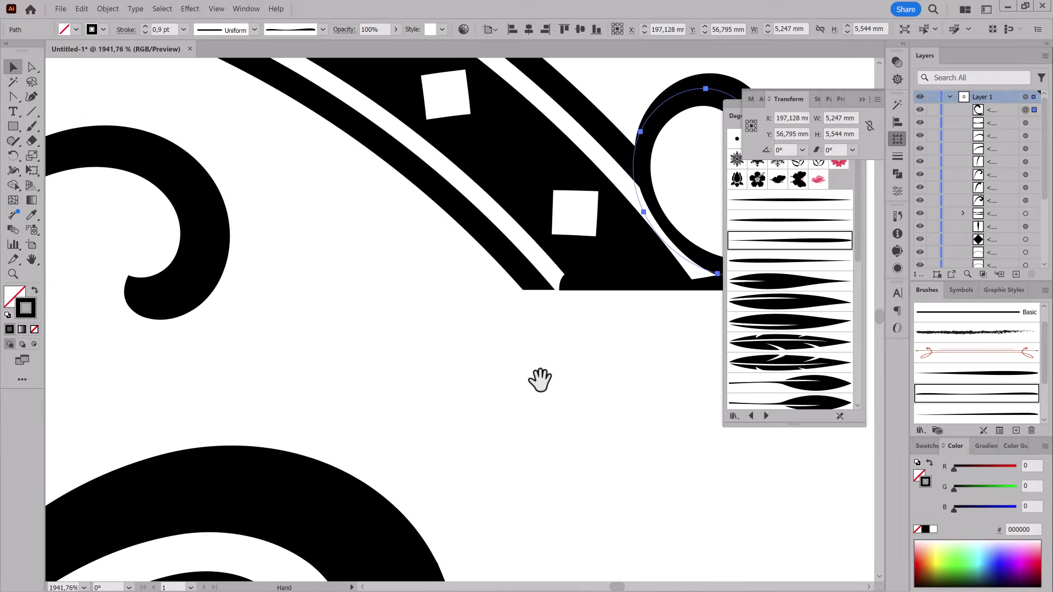
Step: Cut off the arch band's lower end and extend the foot line leftward under the arch
{"action": "left_click", "coordinate": [527, 258]}
{"action": "left_click", "coordinate": [32, 142]}
{"action": "left_click_drag", "start_coordinate": [376, 364], "coordinate": [630, 266]}
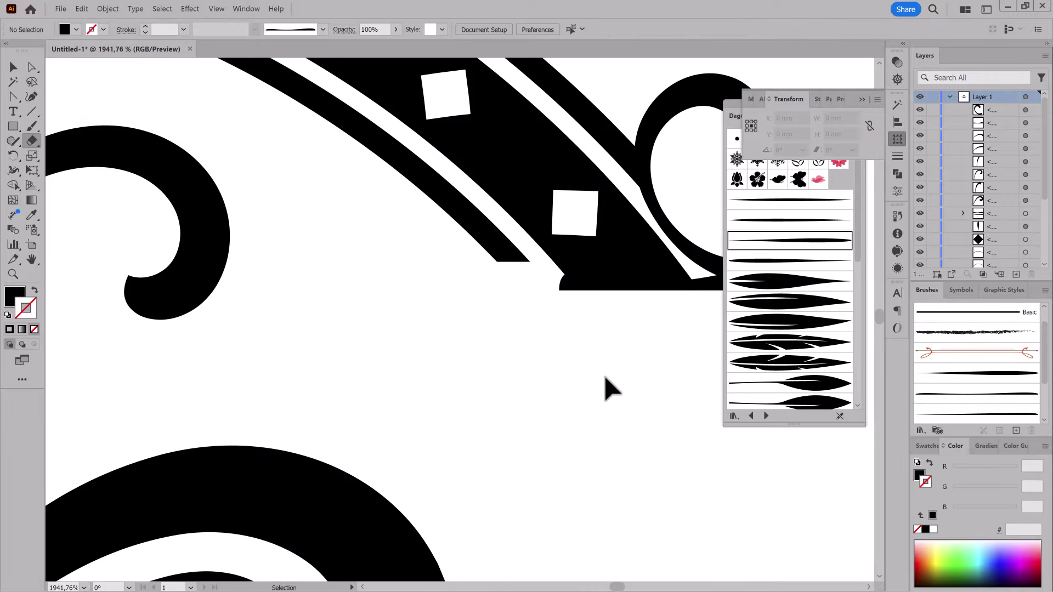
{"action": "key", "text": "a"}
{"action": "left_click", "coordinate": [559, 277]}
{"action": "left_click_drag", "start_coordinate": [560, 276], "coordinate": [335, 295]}
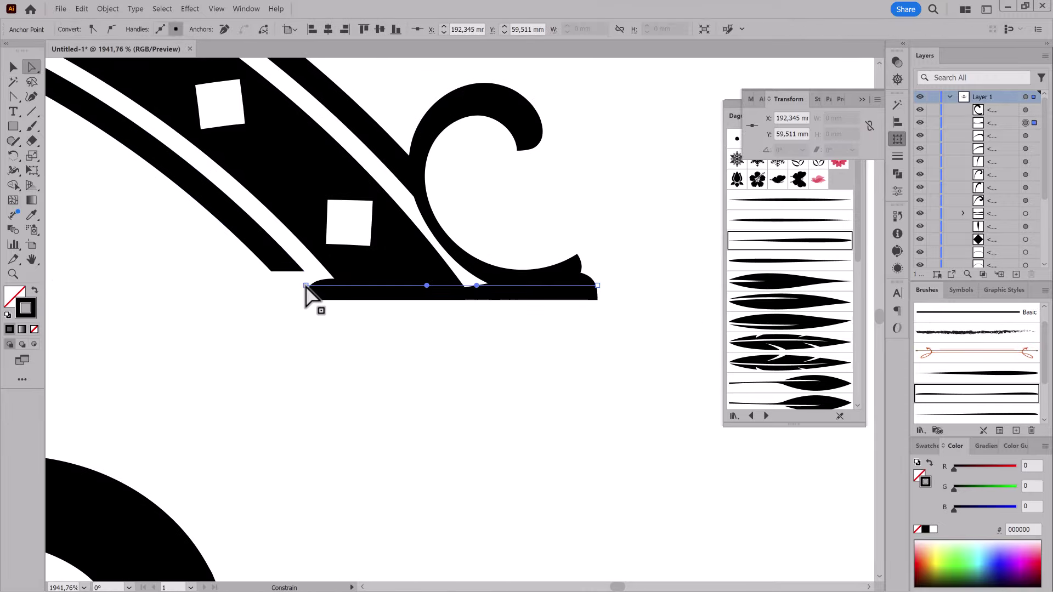
Step: Paint a large C-shaped scroll below the arch foot and copy the two tapered bars down-right
{"action": "scroll", "coordinate": [536, 329], "scroll_direction": "down", "scroll_amount": 2}
{"action": "left_click_drag", "start_coordinate": [536, 329], "coordinate": [63, 148]}
{"action": "left_click", "coordinate": [32, 126]}
{"action": "scroll", "coordinate": [598, 428], "scroll_direction": "up", "scroll_amount": 1}
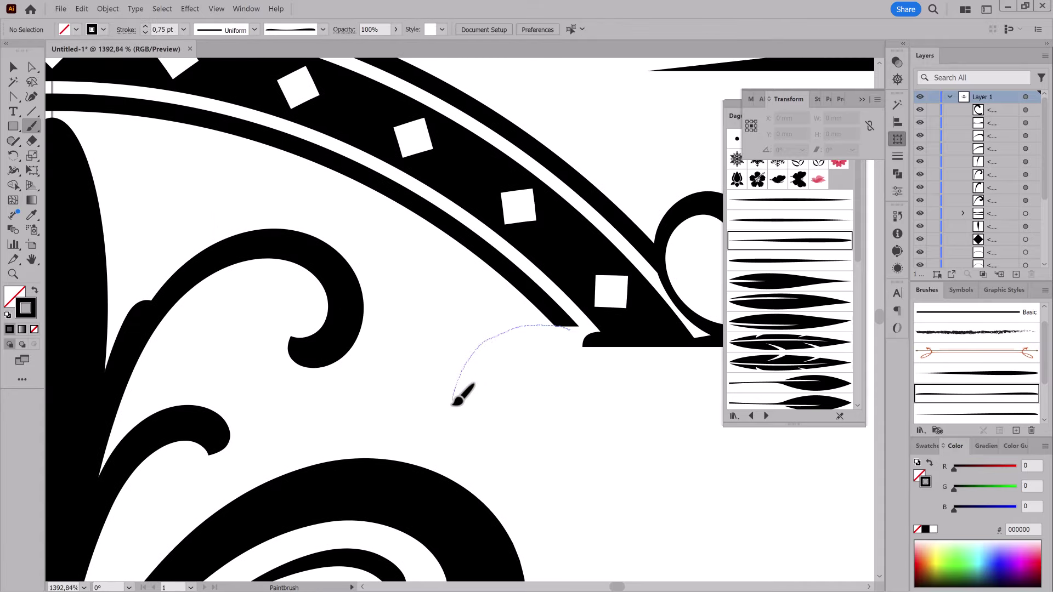
{"action": "left_click_drag", "start_coordinate": [638, 476], "coordinate": [626, 425]}
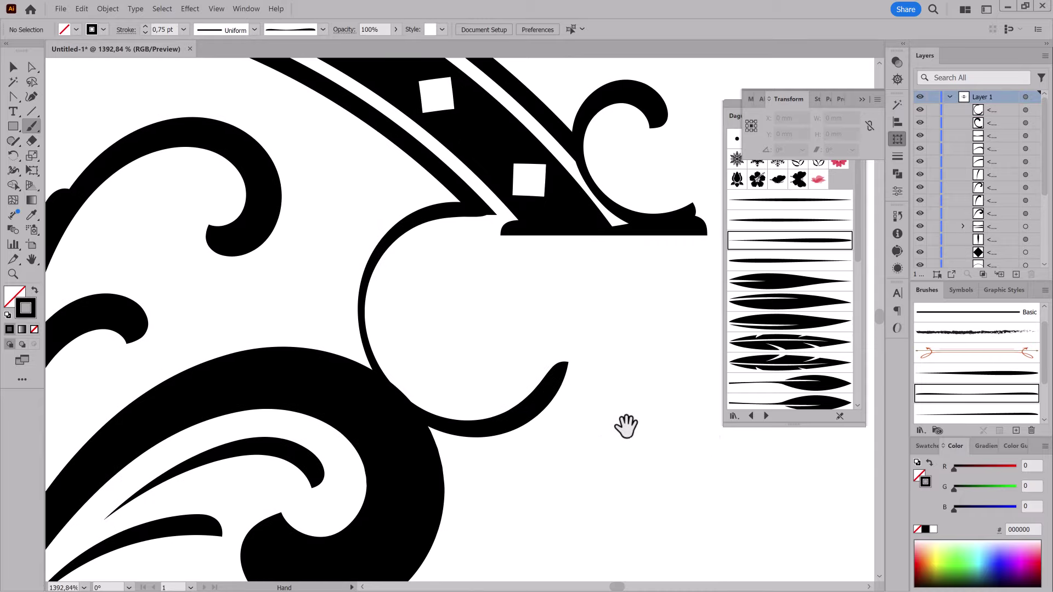
{"action": "scroll", "coordinate": [611, 291], "scroll_direction": "down", "scroll_amount": 3}
{"action": "key", "text": "v"}
{"action": "left_click_drag", "start_coordinate": [312, 187], "coordinate": [624, 344]}
Step: Flip the copied bars upside down and select the lower bar inside the group
{"action": "right_click", "coordinate": [935, 159]}
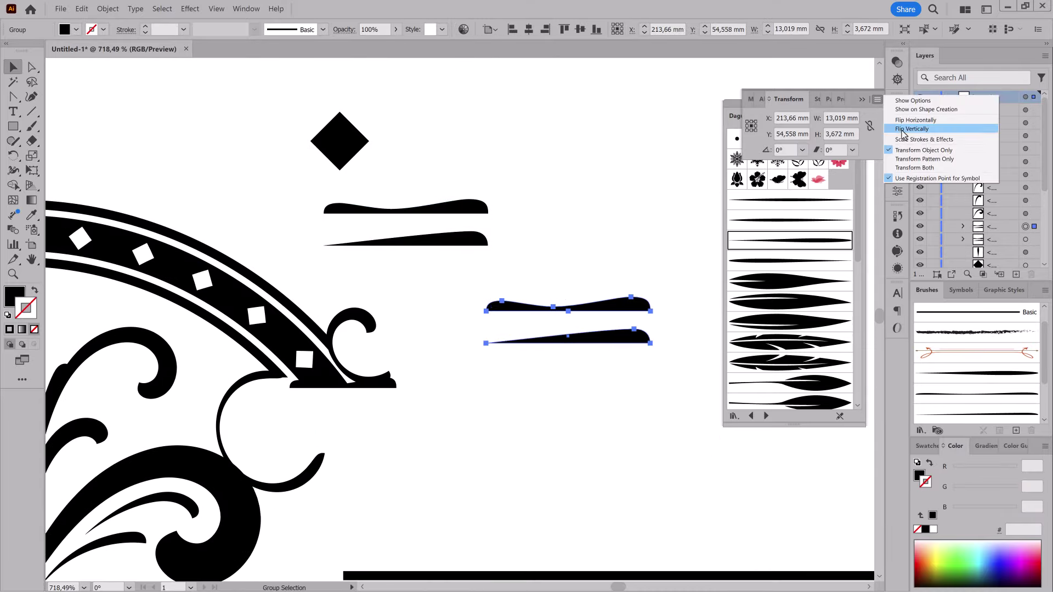
{"action": "left_click", "coordinate": [943, 122]}
{"action": "left_click_drag", "start_coordinate": [31, 66], "coordinate": [70, 88]}
{"action": "left_click", "coordinate": [637, 338]}
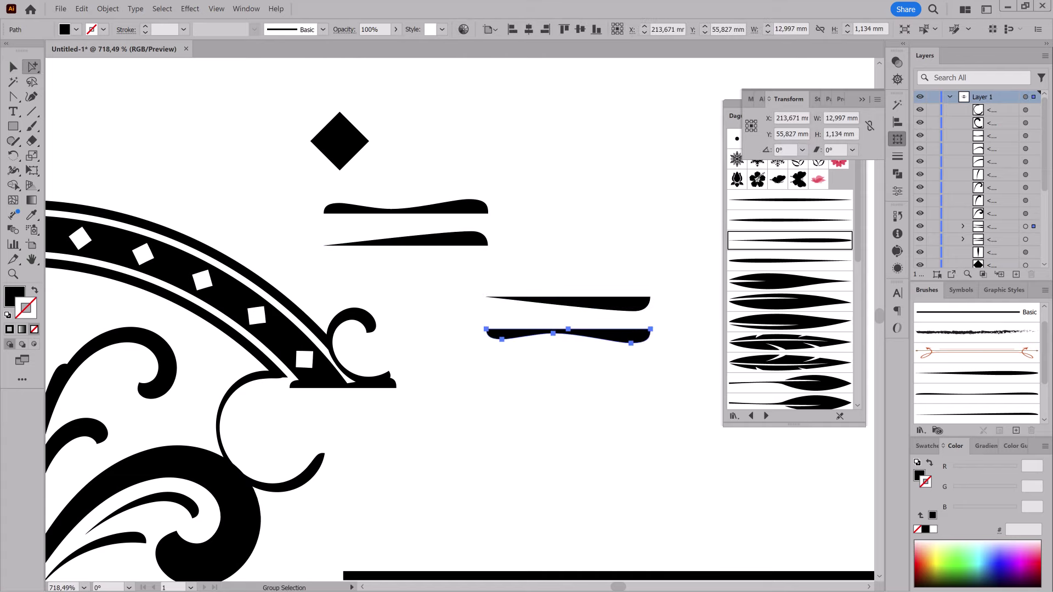
Step: Define a new Art Brush from the lower copied bar
{"action": "left_click", "coordinate": [1045, 290]}
{"action": "left_click", "coordinate": [944, 299]}
{"action": "left_click", "coordinate": [667, 288]}
{"action": "left_click", "coordinate": [685, 345]}
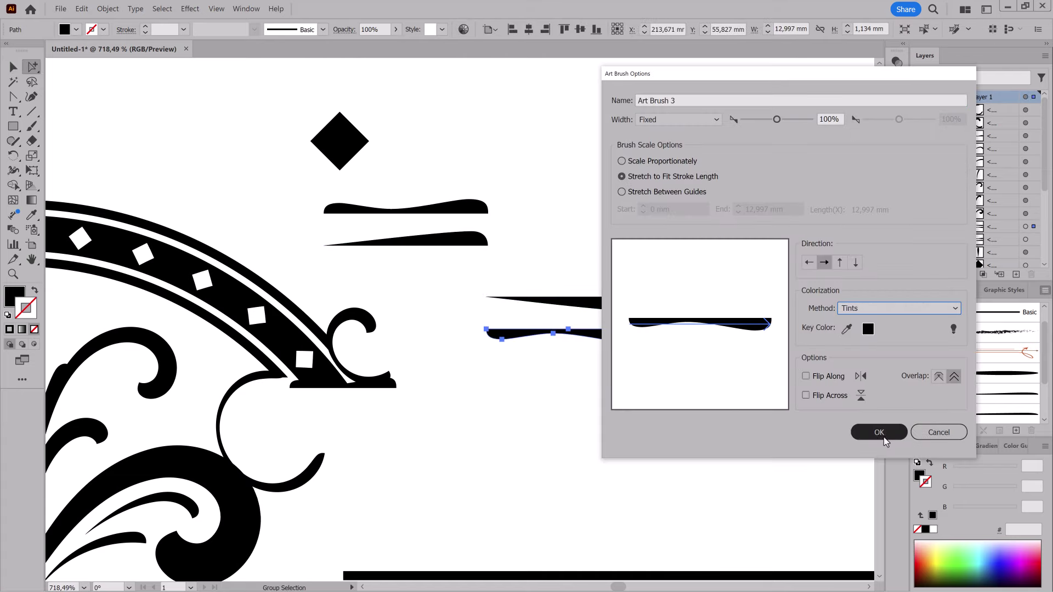
{"action": "left_click", "coordinate": [877, 433]}
Step: Define a second Art Brush from the upper bar and apply it to the C curl
{"action": "left_click", "coordinate": [1017, 431]}
{"action": "left_click", "coordinate": [686, 344]}
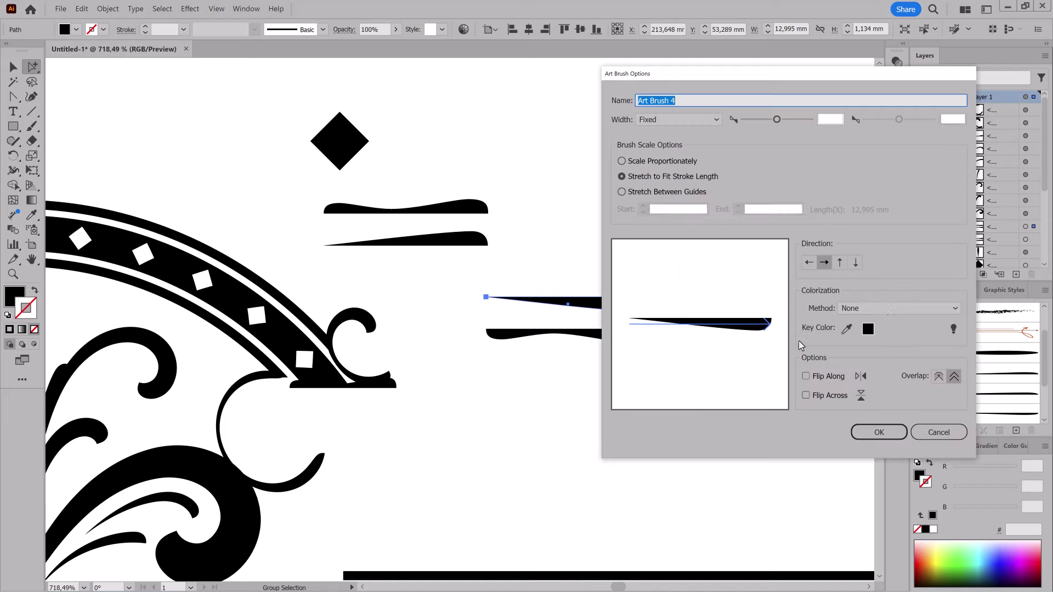
{"action": "left_click", "coordinate": [912, 306]}
{"action": "left_click", "coordinate": [900, 325]}
{"action": "left_click", "coordinate": [878, 433]}
{"action": "left_click", "coordinate": [968, 396]}
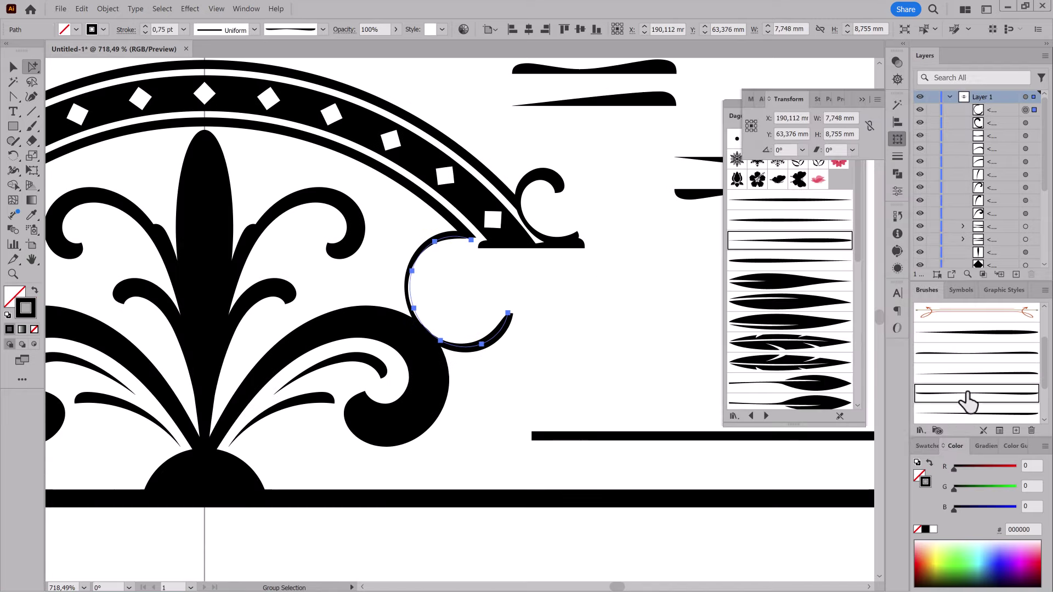
{"action": "scroll", "coordinate": [459, 329], "scroll_direction": "up", "scroll_amount": 2}
{"action": "scroll", "coordinate": [554, 368], "scroll_direction": "up", "scroll_amount": 1}
Step: Replace the C curl with a repainted one, narrowed, slightly enlarged and nudged into place
{"action": "key", "text": "Delete"}
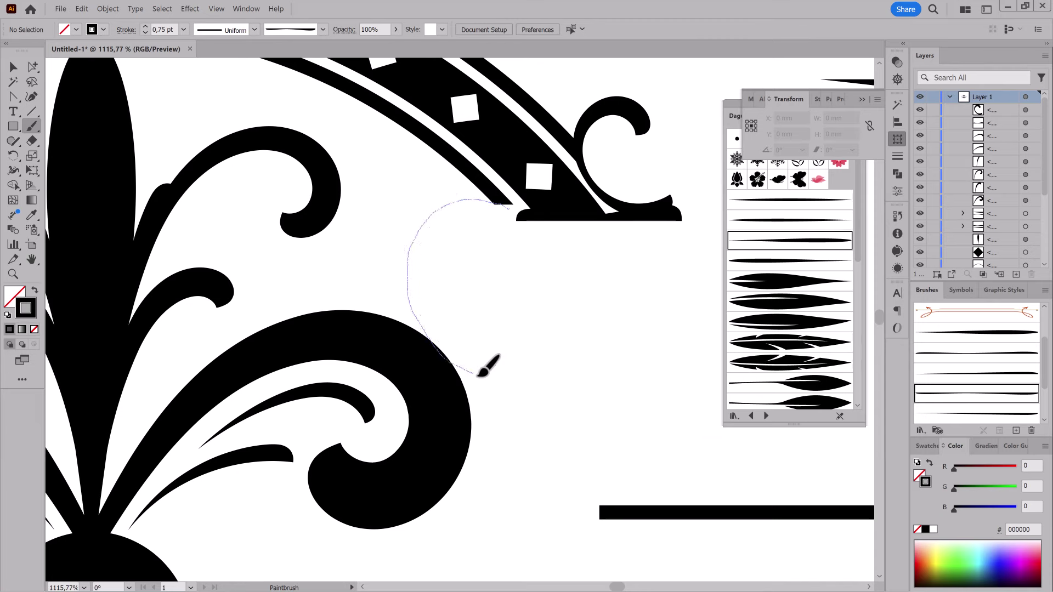
{"action": "left_click_drag", "start_coordinate": [504, 289], "coordinate": [504, 293]}
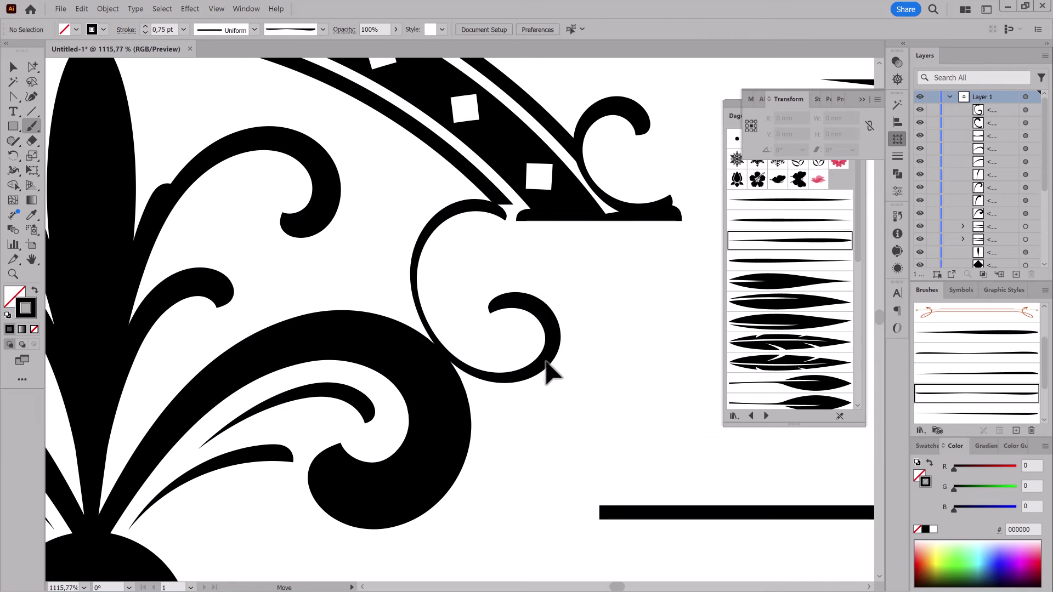
{"action": "left_click", "coordinate": [549, 362], "text": "ctrl"}
{"action": "key", "text": "e"}
{"action": "left_click_drag", "start_coordinate": [569, 291], "coordinate": [553, 291]}
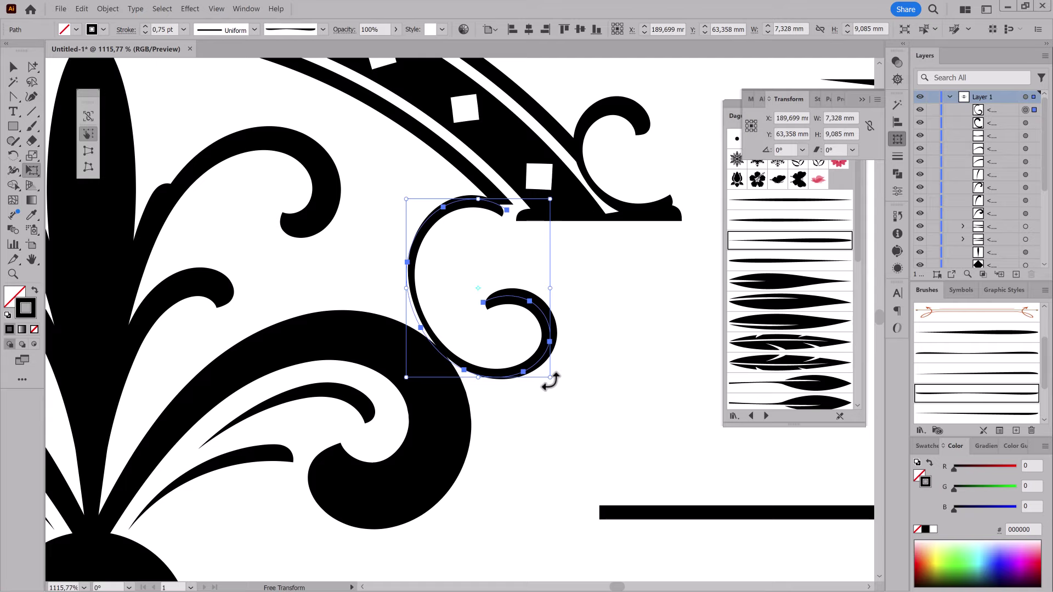
{"action": "left_click_drag", "start_coordinate": [551, 381], "coordinate": [566, 397]}
{"action": "scroll", "coordinate": [548, 354], "scroll_direction": "up", "scroll_amount": 3}
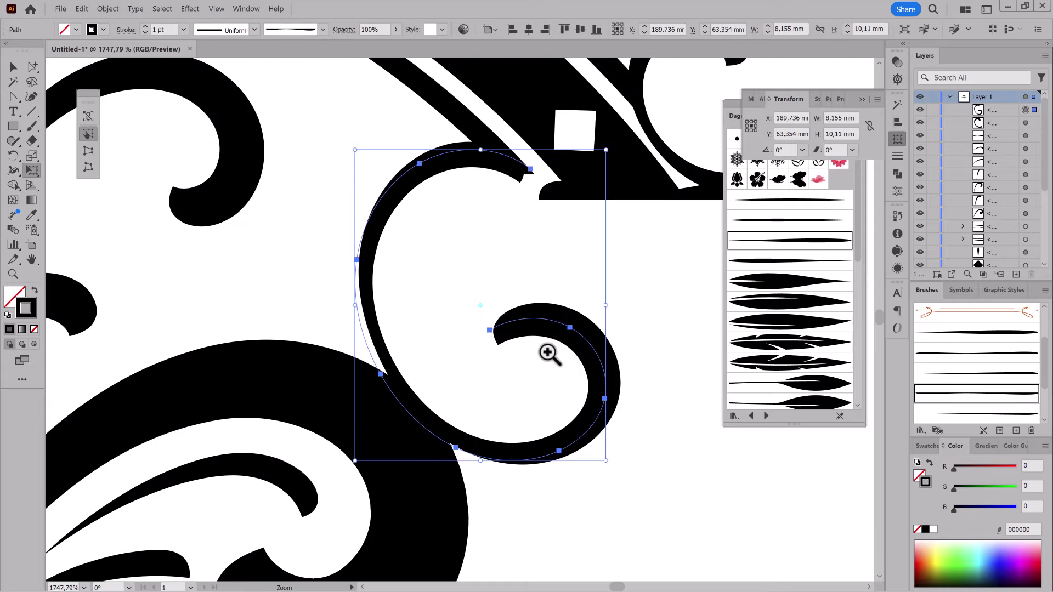
{"action": "left_click_drag", "start_coordinate": [548, 354], "coordinate": [581, 364]}
Step: Paint a small inward curl to the left of the scroll
{"action": "scroll", "coordinate": [580, 364], "scroll_direction": "down", "scroll_amount": 8}
{"action": "left_click_drag", "start_coordinate": [752, 496], "coordinate": [648, 327]}
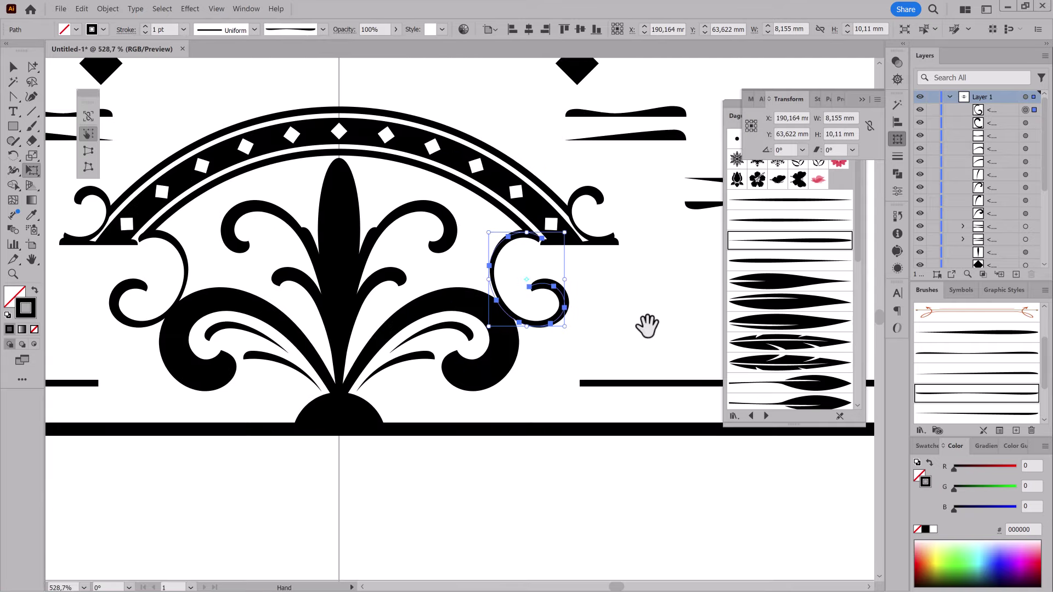
{"action": "left_click", "coordinate": [646, 332]}
{"action": "scroll", "coordinate": [475, 317], "scroll_direction": "up", "scroll_amount": 3}
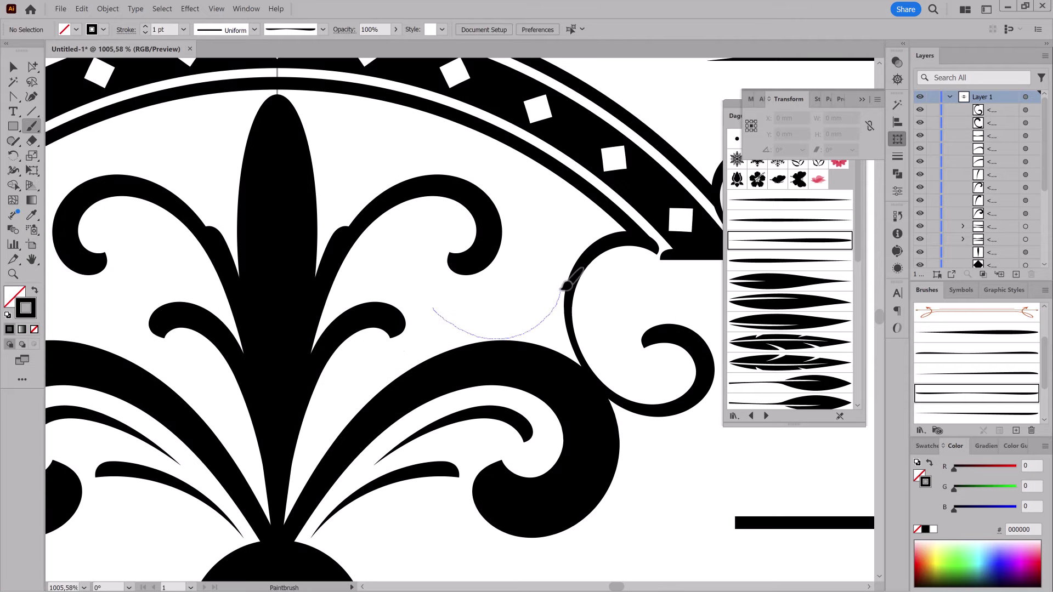
{"action": "left_click_drag", "start_coordinate": [525, 250], "coordinate": [516, 284]}
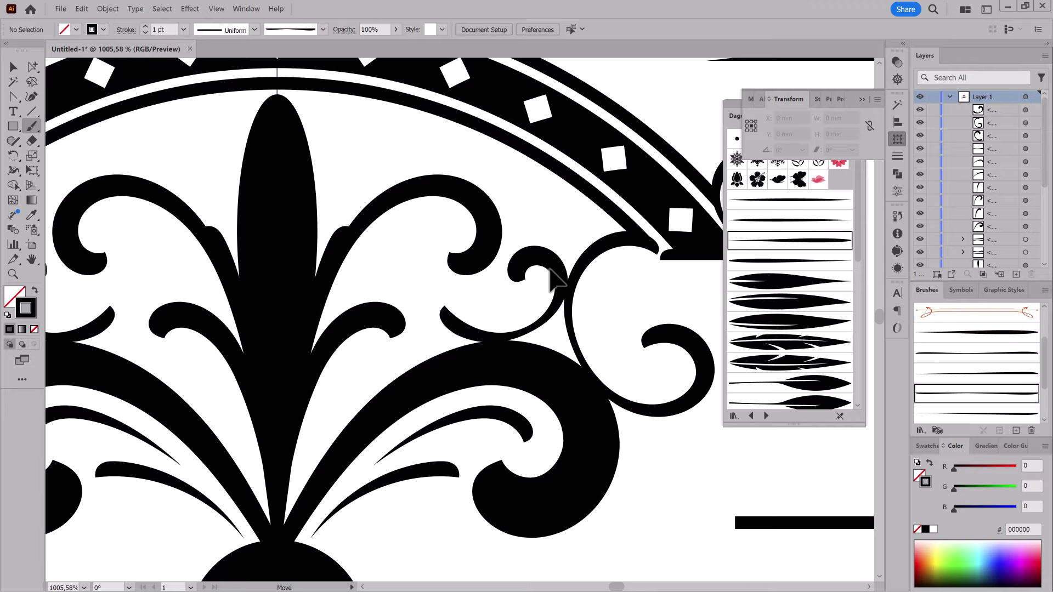
Step: Paint a large swirl rising from the base bar with a different brush at 2 pt stroke
{"action": "scroll", "coordinate": [565, 416], "scroll_direction": "down", "scroll_amount": 5}
{"action": "scroll", "coordinate": [530, 393], "scroll_direction": "up", "scroll_amount": 2}
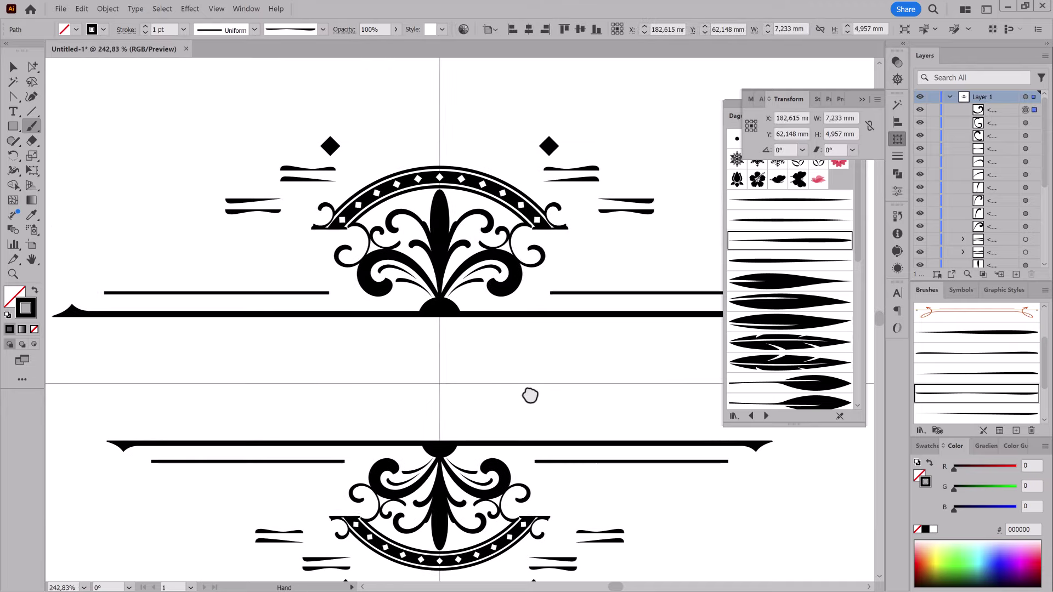
{"action": "scroll", "coordinate": [631, 334], "scroll_direction": "up", "scroll_amount": 1}
{"action": "scroll", "coordinate": [609, 266], "scroll_direction": "up", "scroll_amount": 2}
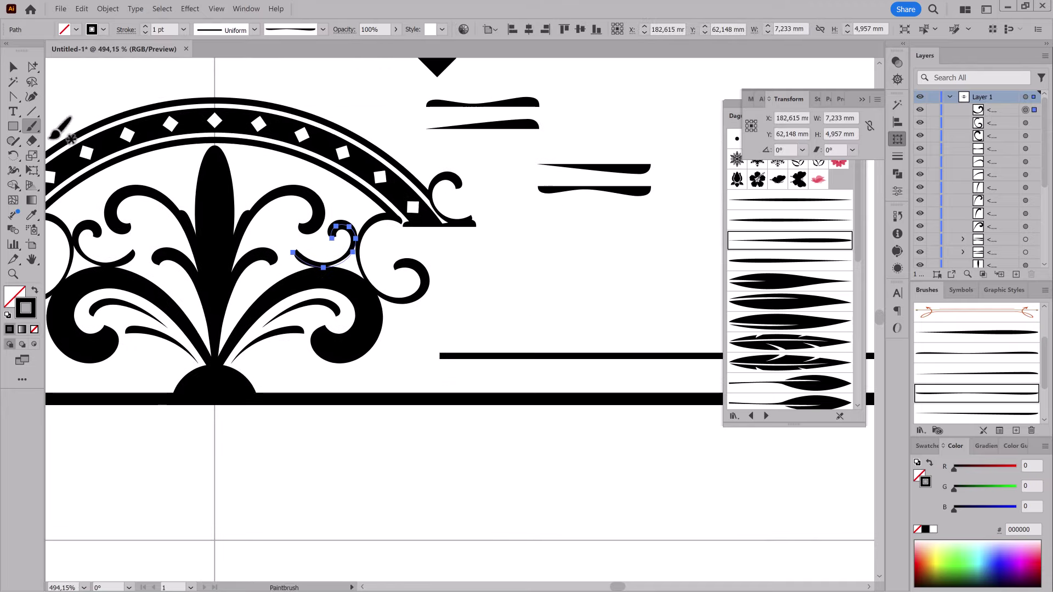
{"action": "left_click", "coordinate": [506, 307], "text": "ctrl"}
{"action": "left_click", "coordinate": [987, 376]}
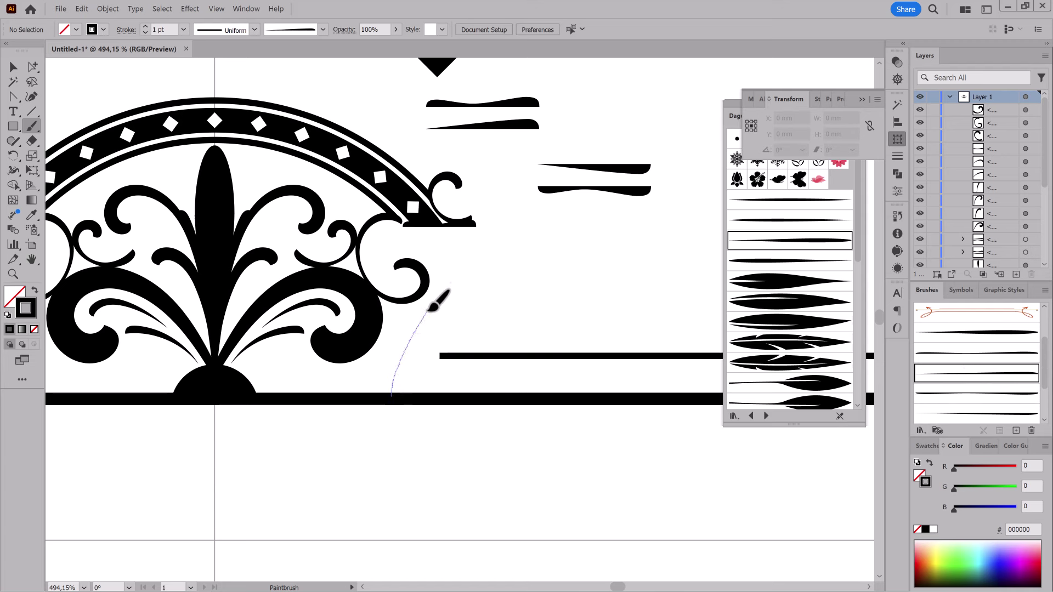
{"action": "left_click_drag", "start_coordinate": [552, 332], "coordinate": [500, 315]}
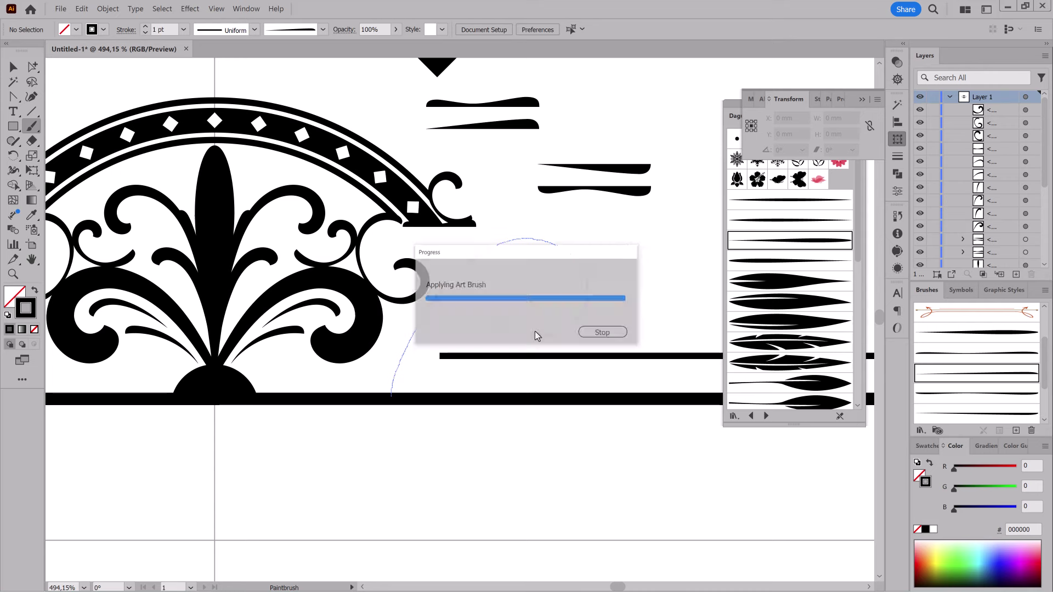
{"action": "left_click", "coordinate": [145, 26]}
{"action": "left_click_drag", "start_coordinate": [573, 329], "coordinate": [548, 357]}
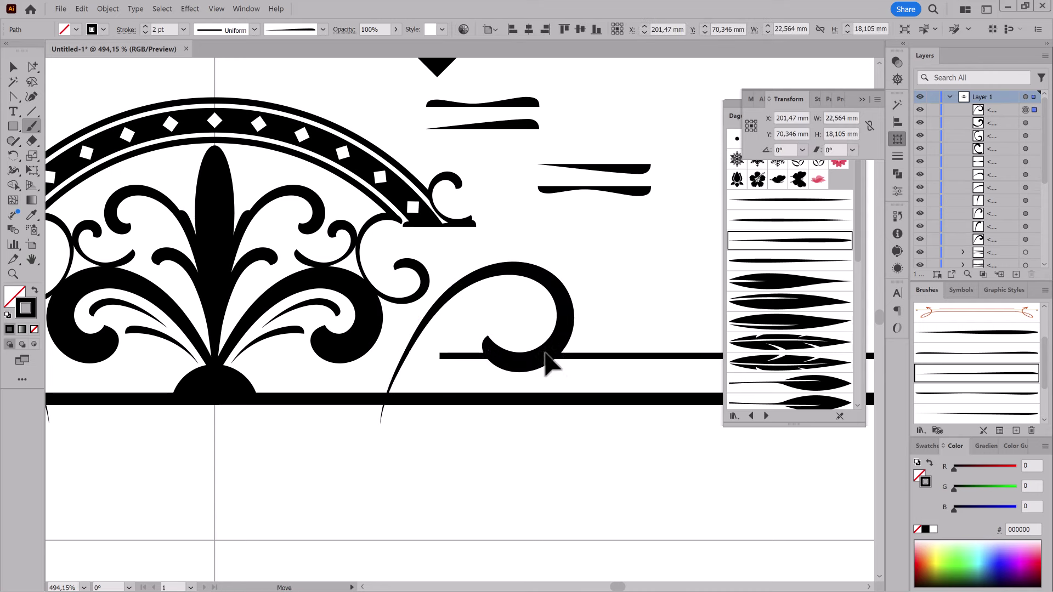
Step: Enlarge and nudge the swirl, then expand its brush appearance into a shape
{"action": "key", "text": "e"}
{"action": "left_click_drag", "start_coordinate": [564, 260], "coordinate": [566, 258]}
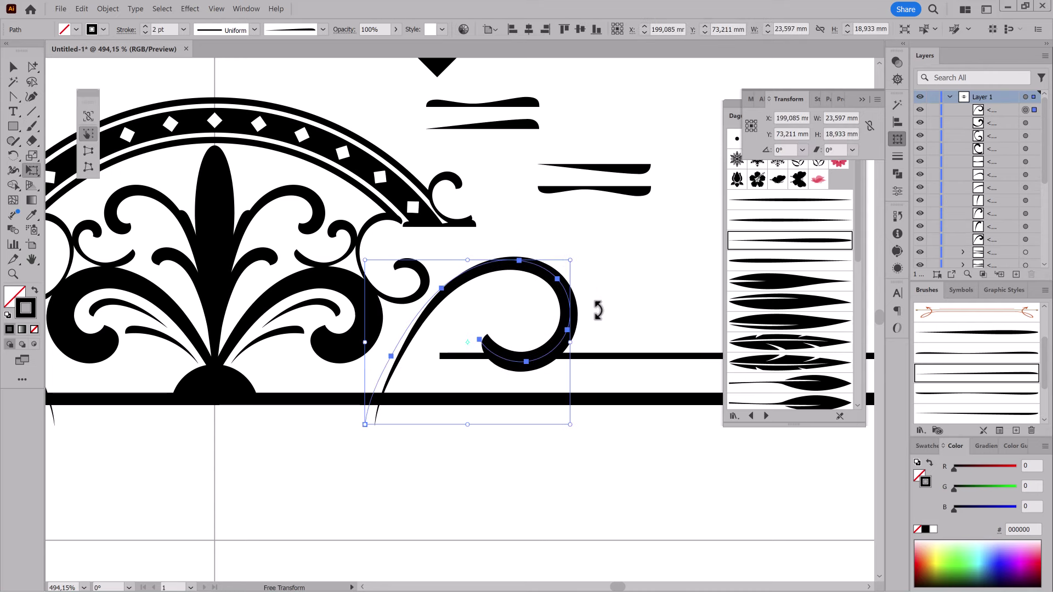
{"action": "left_click_drag", "start_coordinate": [547, 358], "coordinate": [549, 356]}
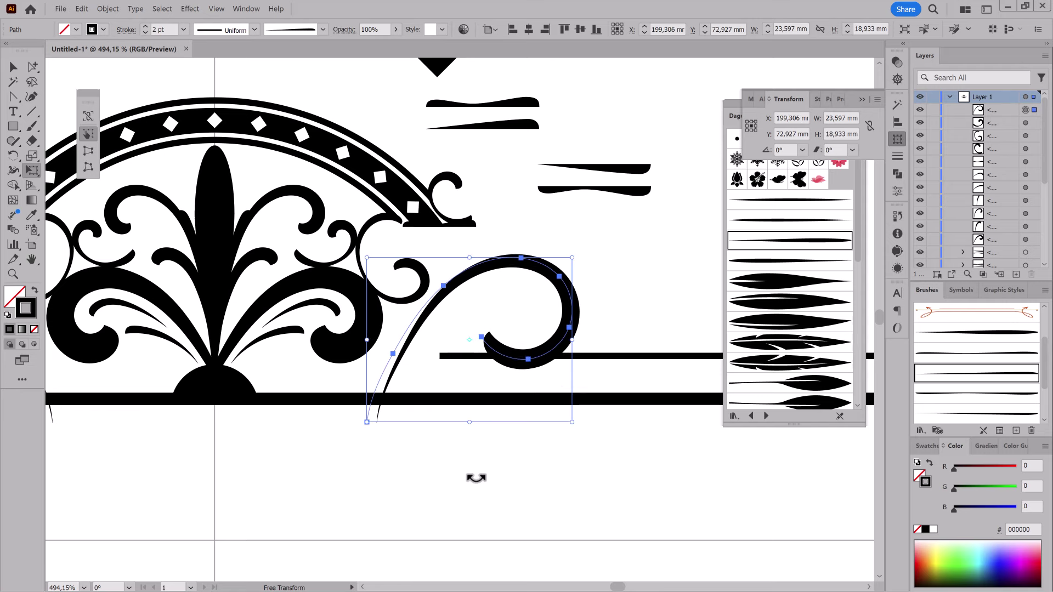
{"action": "left_click", "coordinate": [112, 8]}
{"action": "left_click", "coordinate": [143, 203]}
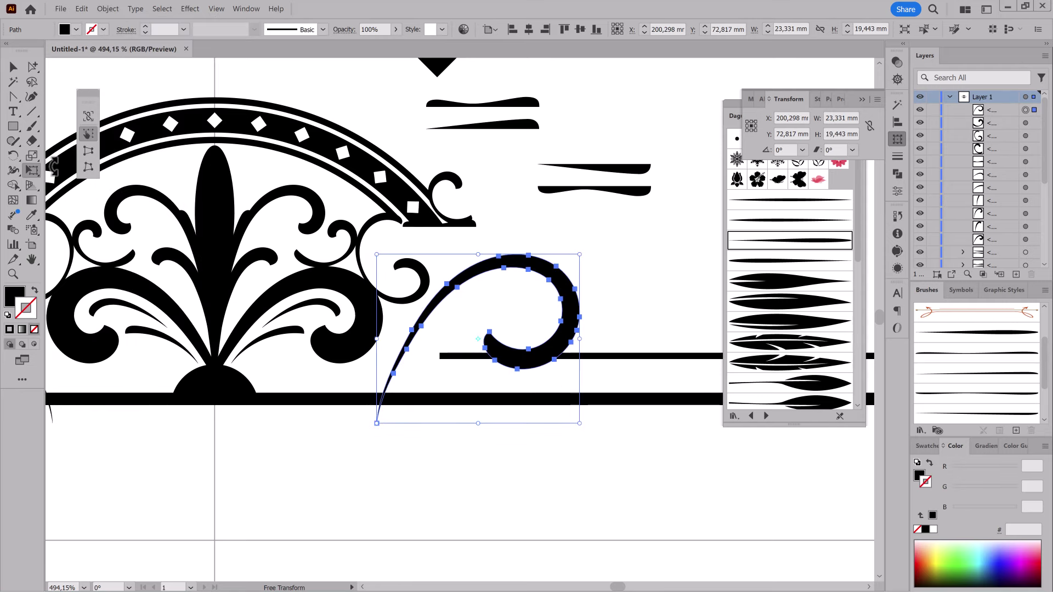
Step: Convert the thin right bar into a filled shape with Outline Stroke
{"action": "key", "text": "shift+e"}
{"action": "left_click", "coordinate": [626, 357], "text": "ctrl"}
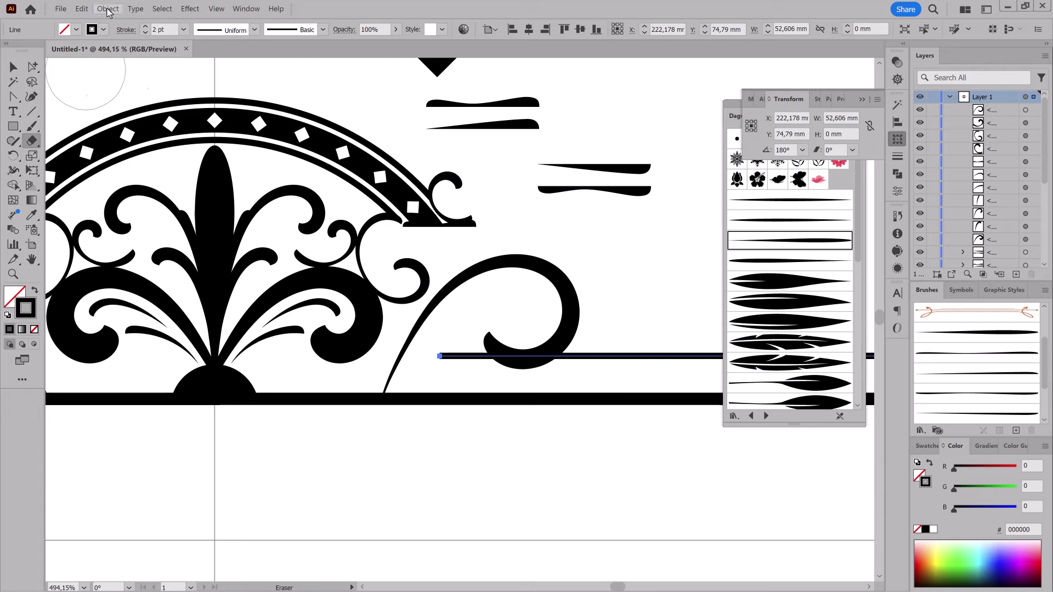
{"action": "left_click", "coordinate": [108, 9]}
{"action": "left_click", "coordinate": [244, 222]}
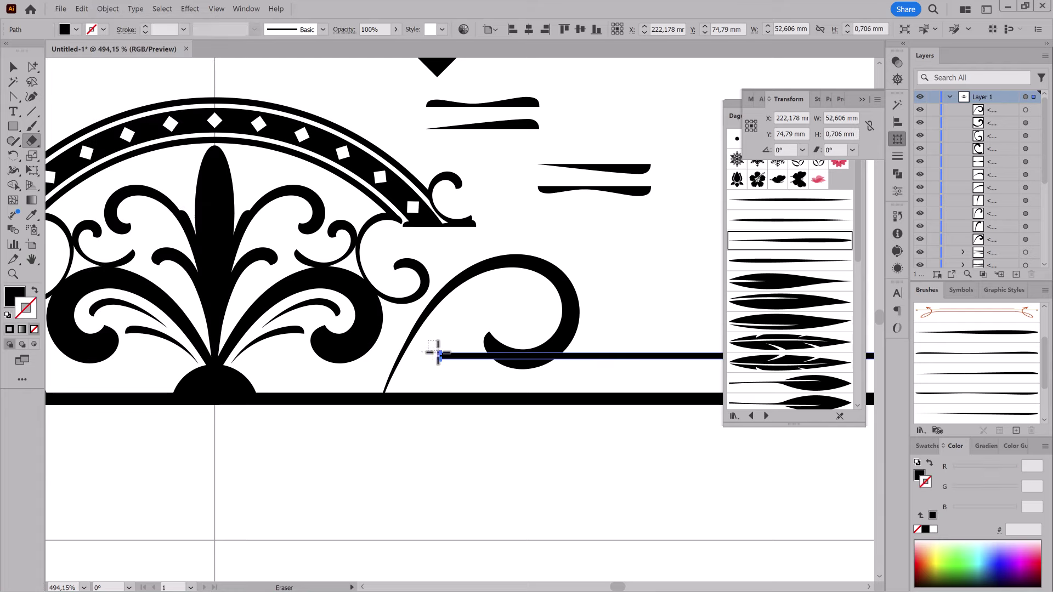
Step: Paint a small swirl below the right arch end with the third brush
{"action": "key", "text": "z"}
{"action": "scroll", "coordinate": [501, 374], "scroll_direction": "down", "scroll_amount": 5}
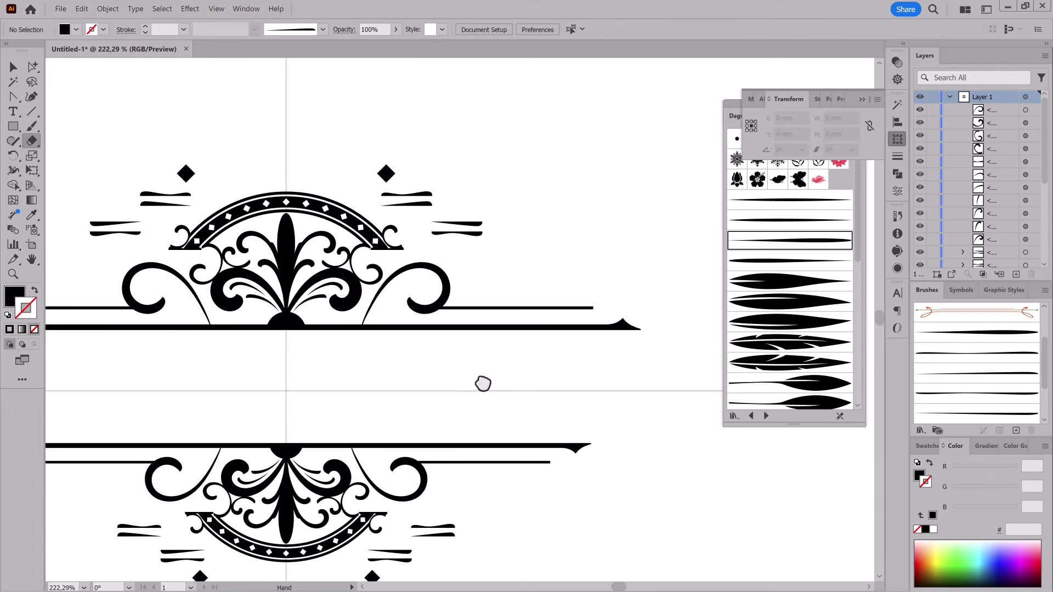
{"action": "scroll", "coordinate": [485, 340], "scroll_direction": "up", "scroll_amount": 5}
{"action": "scroll", "coordinate": [485, 340], "scroll_direction": "up", "scroll_amount": 2}
{"action": "scroll", "coordinate": [427, 217], "scroll_direction": "up", "scroll_amount": 2}
{"action": "scroll", "coordinate": [520, 235], "scroll_direction": "up", "scroll_amount": 2}
{"action": "key", "text": "shift+e"}
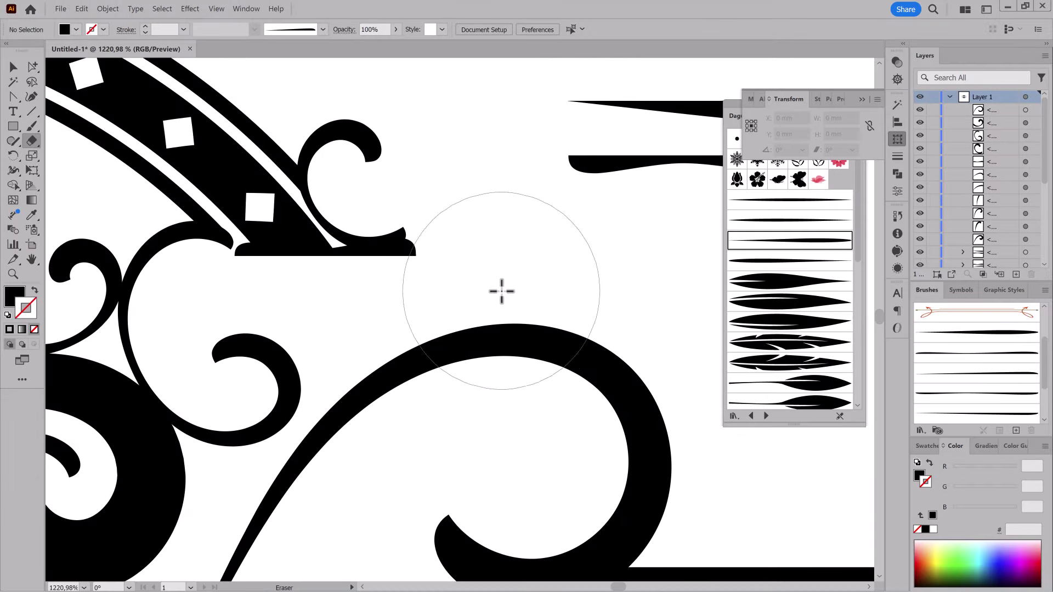
{"action": "left_click", "coordinate": [31, 129]}
{"action": "left_click", "coordinate": [979, 393]}
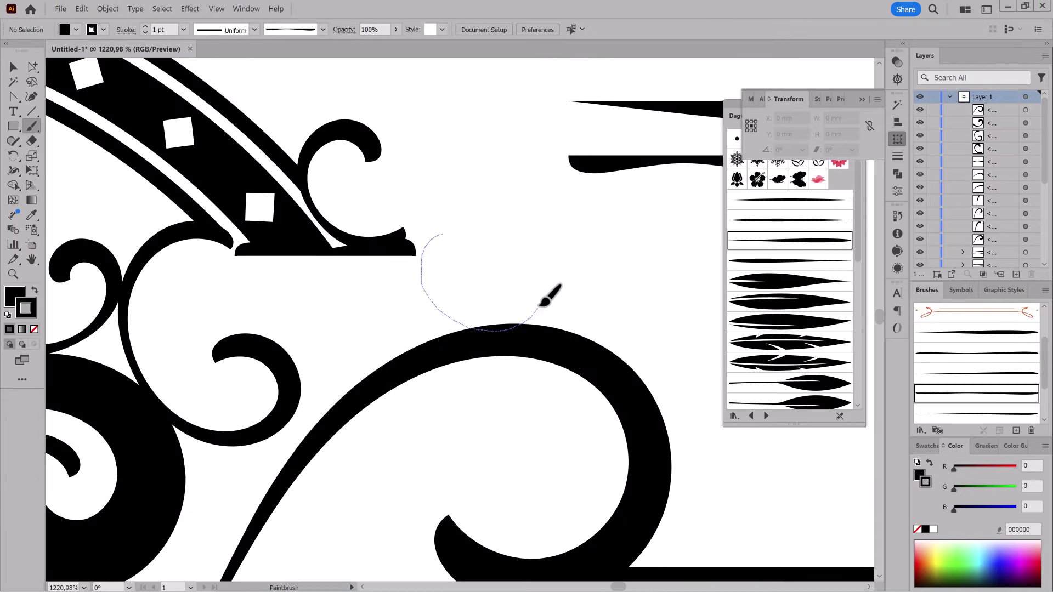
{"action": "mouse_move", "coordinate": [496, 262]}
{"action": "left_mouse_down"}
{"action": "mouse_move", "coordinate": [473, 271]}
{"action": "mouse_move", "coordinate": [480, 263]}
{"action": "left_mouse_up"}
{"action": "key", "text": "/"}
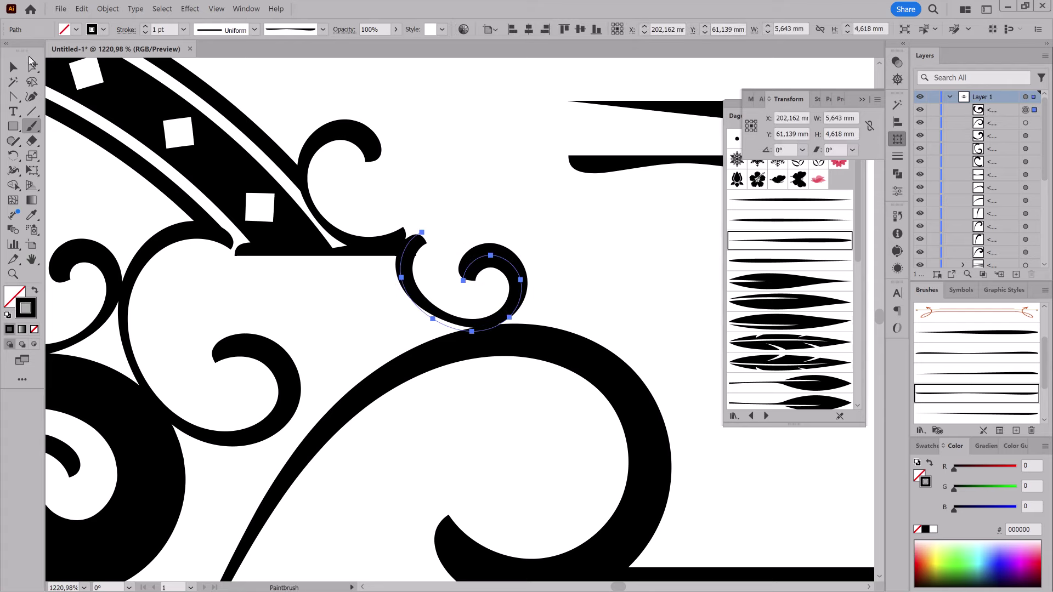
Step: Reshape the new swirl by dragging one of its anchor points
{"action": "key", "text": "a"}
{"action": "left_click", "coordinate": [370, 315]}
{"action": "left_click_drag", "start_coordinate": [428, 247], "coordinate": [408, 266]}
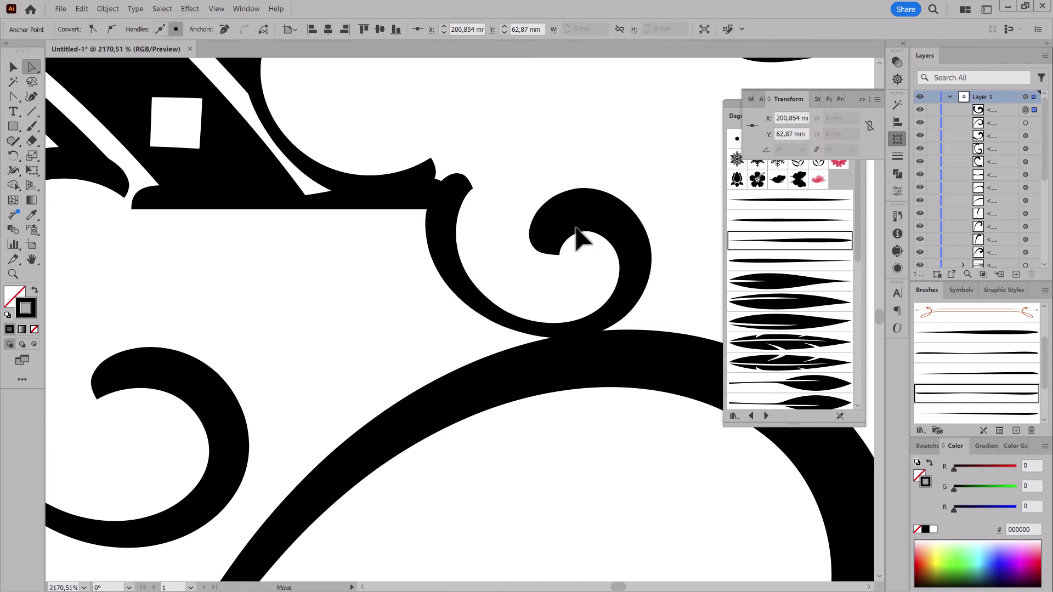
{"action": "left_click", "coordinate": [415, 207]}
{"action": "left_click", "coordinate": [453, 193]}
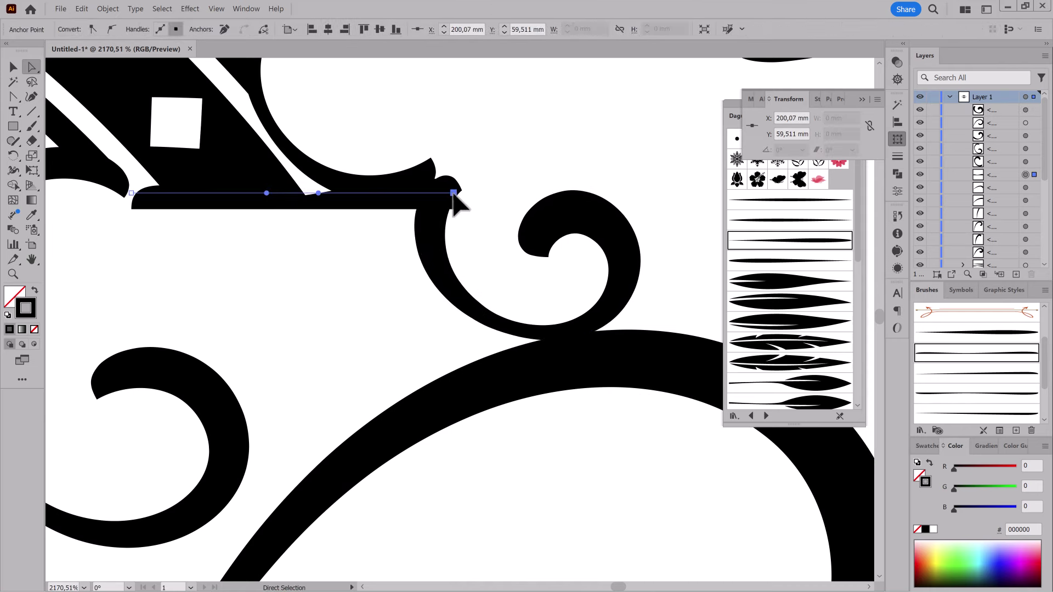
{"action": "left_click", "coordinate": [562, 177]}
Step: Paint a curl between the two swirls with the fourth art brush at 0.8 pt
{"action": "scroll", "coordinate": [616, 384], "scroll_direction": "down", "scroll_amount": 5}
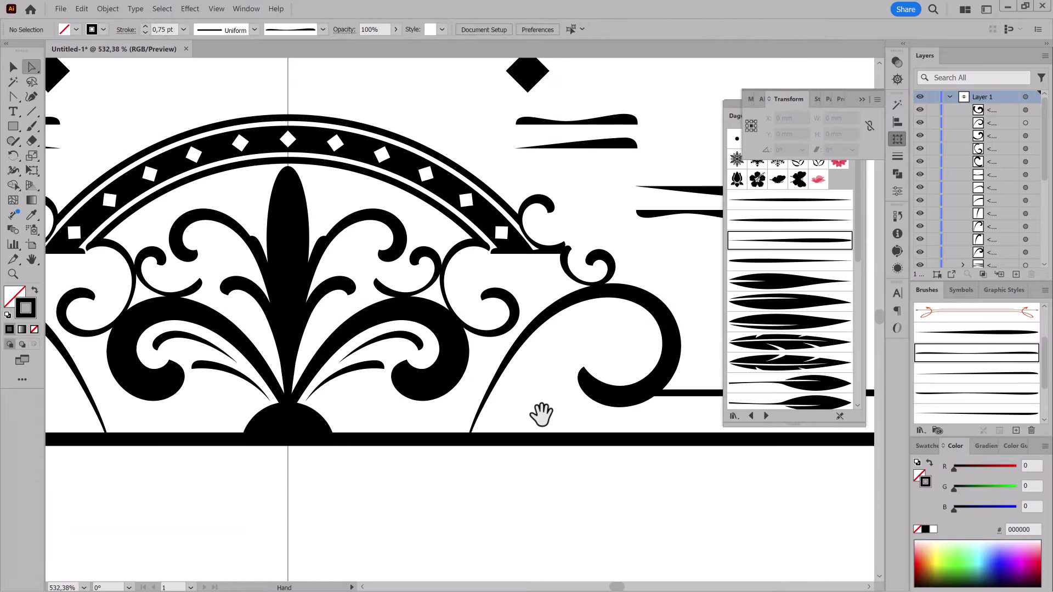
{"action": "scroll", "coordinate": [532, 384], "scroll_direction": "up", "scroll_amount": 3}
{"action": "scroll", "coordinate": [531, 323], "scroll_direction": "up", "scroll_amount": 2}
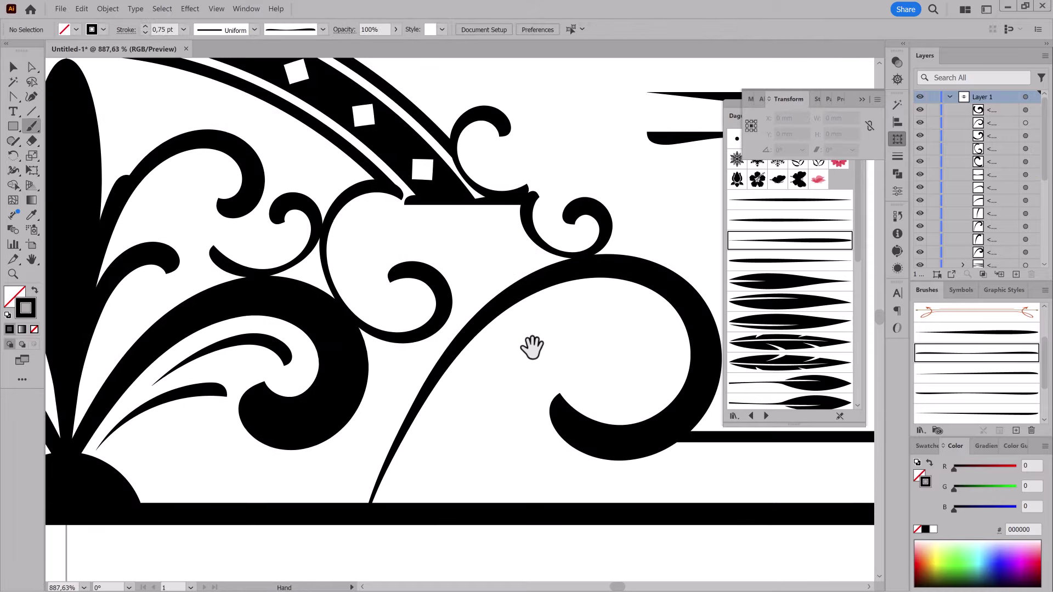
{"action": "left_click_drag", "start_coordinate": [532, 345], "coordinate": [479, 430]}
{"action": "key", "text": "b"}
{"action": "left_click", "coordinate": [942, 413]}
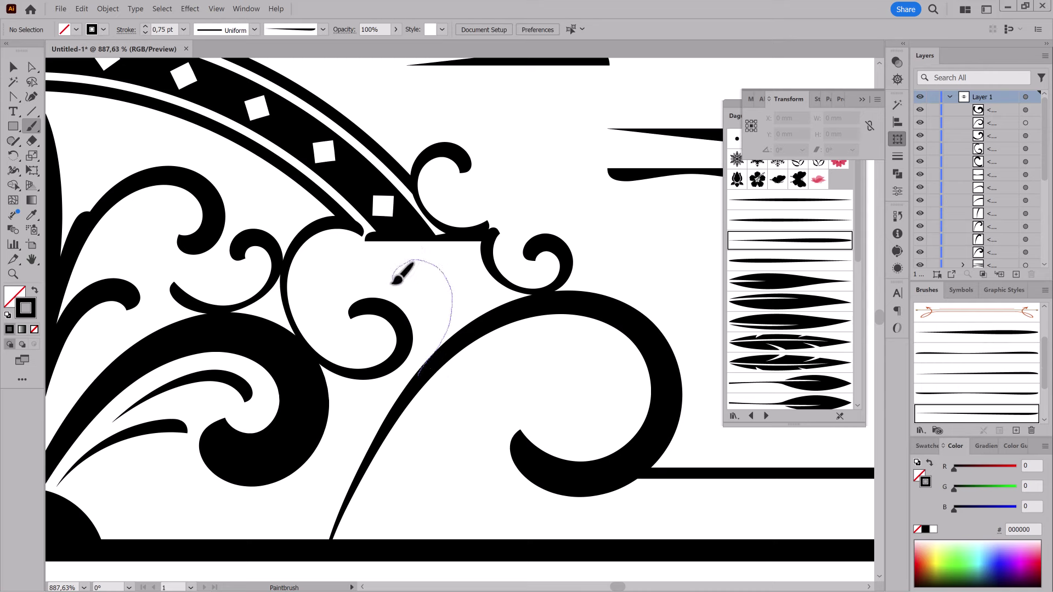
{"action": "left_click_drag", "start_coordinate": [393, 282], "coordinate": [407, 295]}
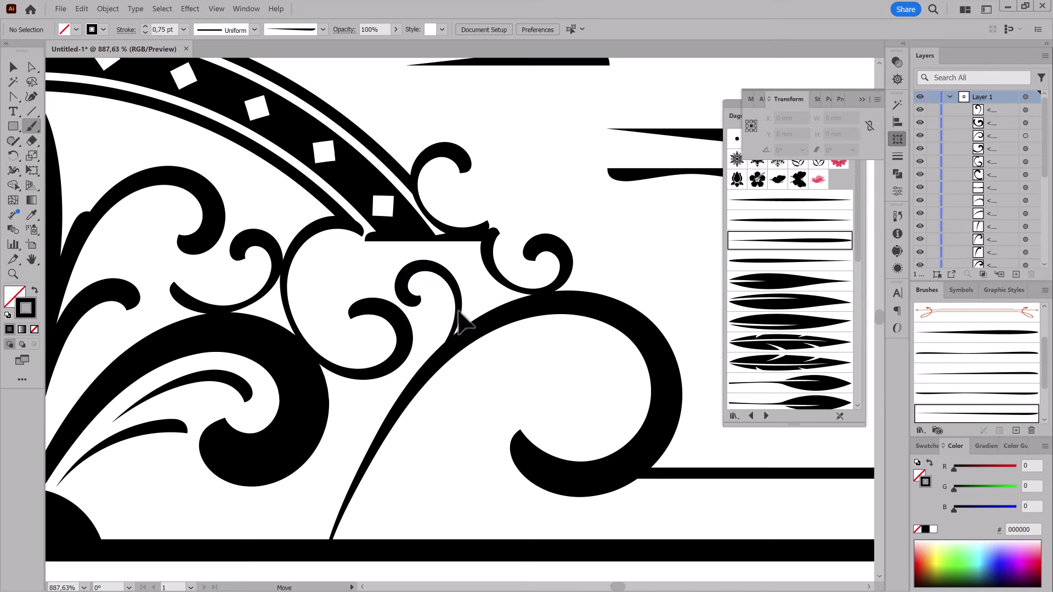
{"action": "left_click", "coordinate": [459, 322], "text": "ctrl"}
{"action": "left_click", "coordinate": [146, 26]}
{"action": "left_click", "coordinate": [563, 384], "text": "ctrl"}
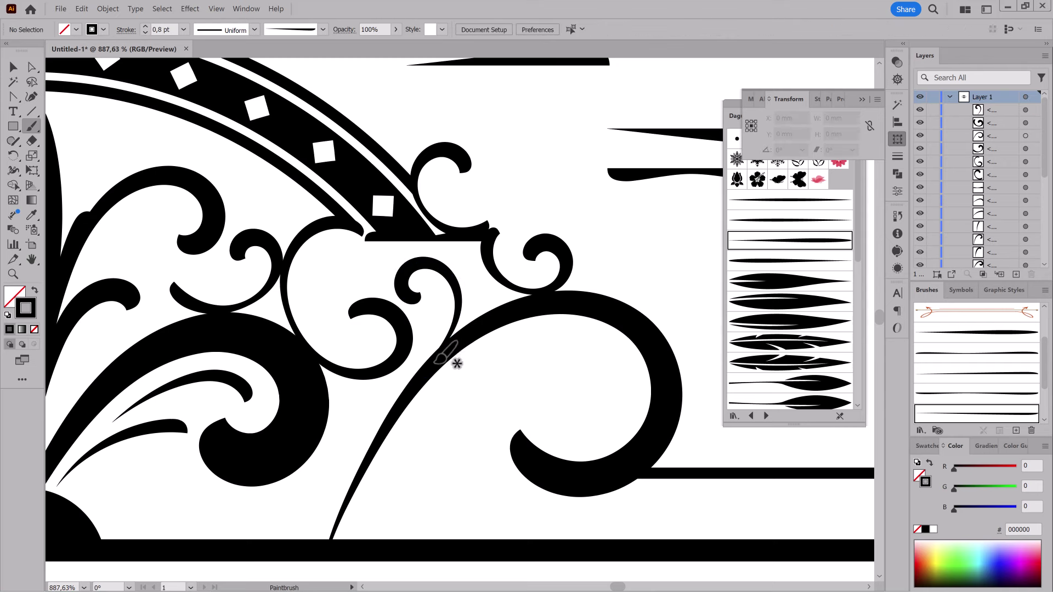
Step: Paint a thin spike beside the new curl and adjust it with Free Transform
{"action": "left_click_drag", "start_coordinate": [467, 323], "coordinate": [482, 272]}
{"action": "left_click", "coordinate": [477, 316], "text": "ctrl"}
{"action": "key", "text": "e"}
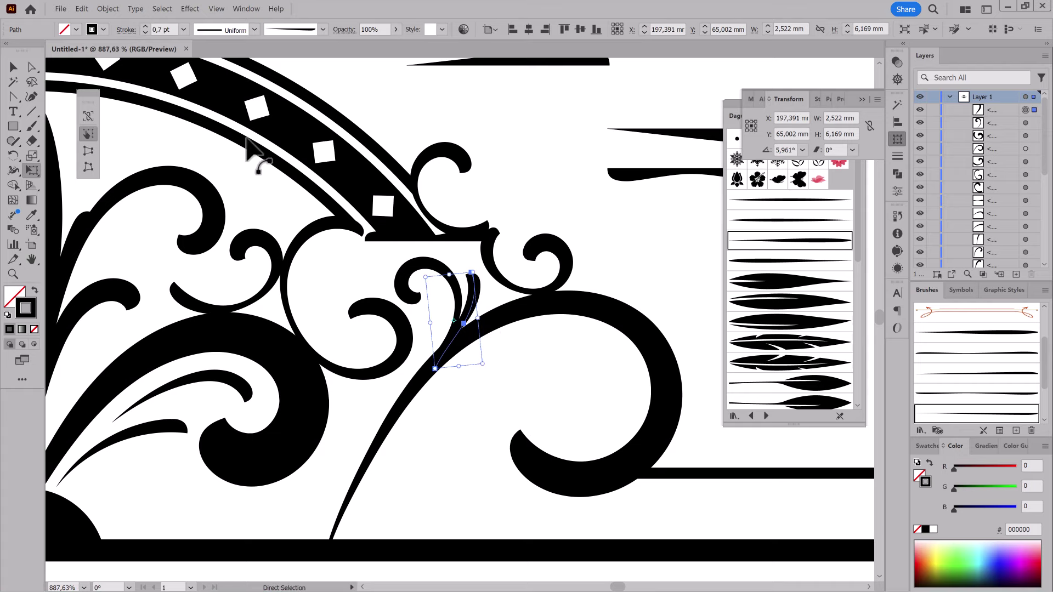
{"action": "key", "text": "ctrl+shift+a"}
{"action": "scroll", "coordinate": [517, 347], "scroll_direction": "down", "scroll_amount": 5}
{"action": "scroll", "coordinate": [463, 409], "scroll_direction": "up", "scroll_amount": 3}
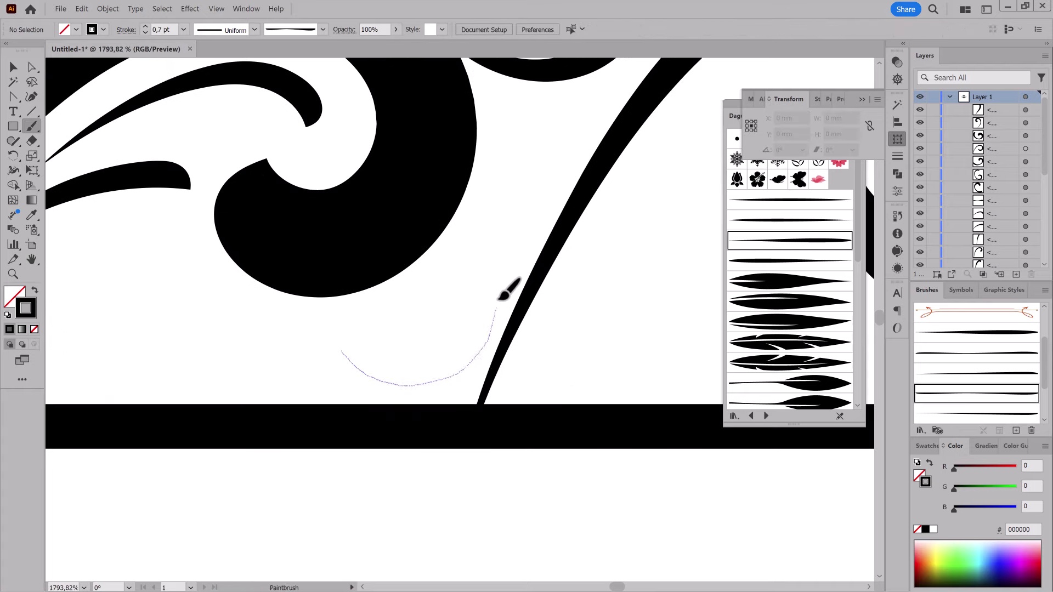
Step: Paint a curled scroll beside the stem and rotate it against the stem
{"action": "left_click_drag", "start_coordinate": [422, 222], "coordinate": [415, 282]}
{"action": "left_click", "coordinate": [437, 378], "text": "ctrl"}
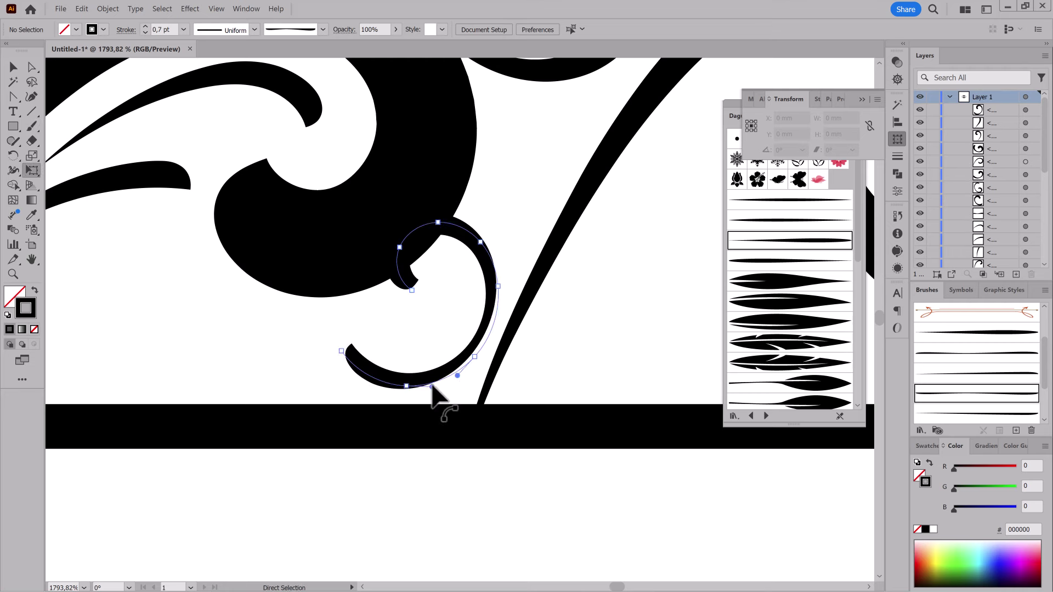
{"action": "key", "text": "e"}
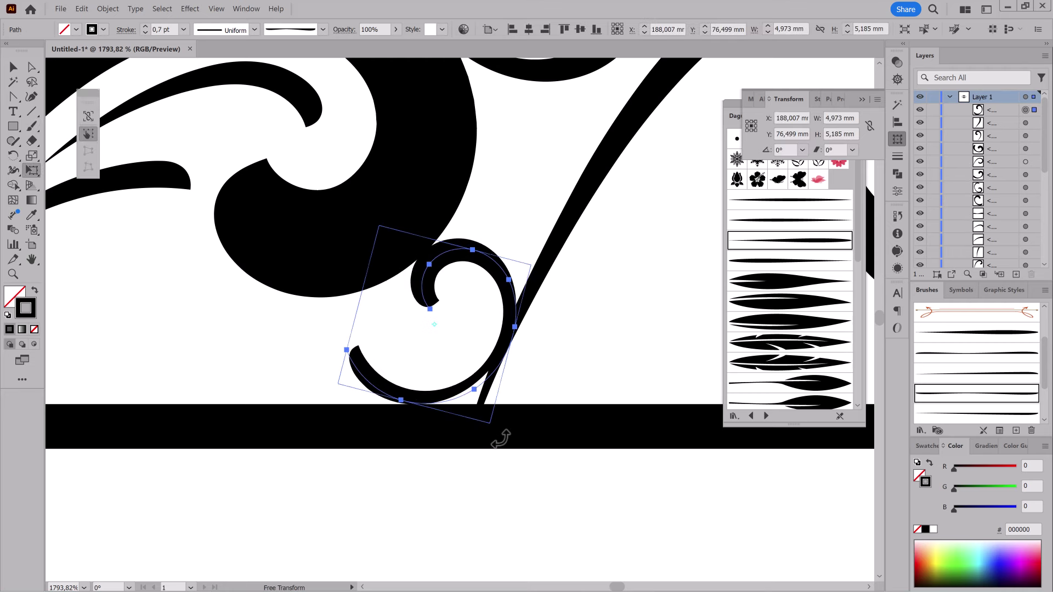
{"action": "left_click_drag", "start_coordinate": [442, 383], "coordinate": [431, 409]}
{"action": "key", "text": "ctrl+shift+a"}
{"action": "scroll", "coordinate": [439, 393], "scroll_direction": "right", "scroll_amount": 3}
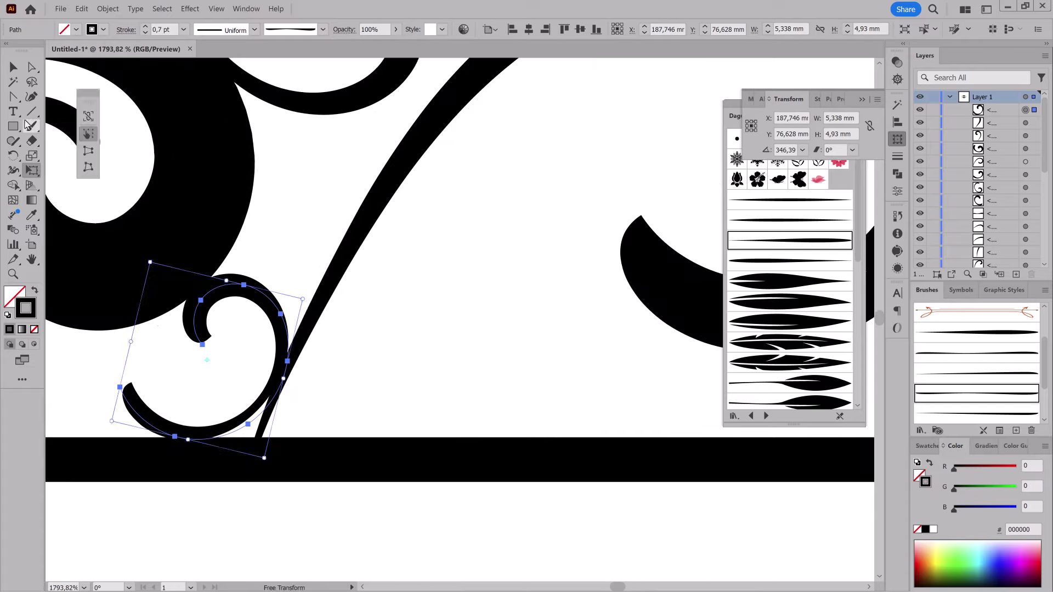
Step: Paint a second curled scroll right of the stem with a different brush
{"action": "key", "text": "b"}
{"action": "left_click", "coordinate": [845, 400]}
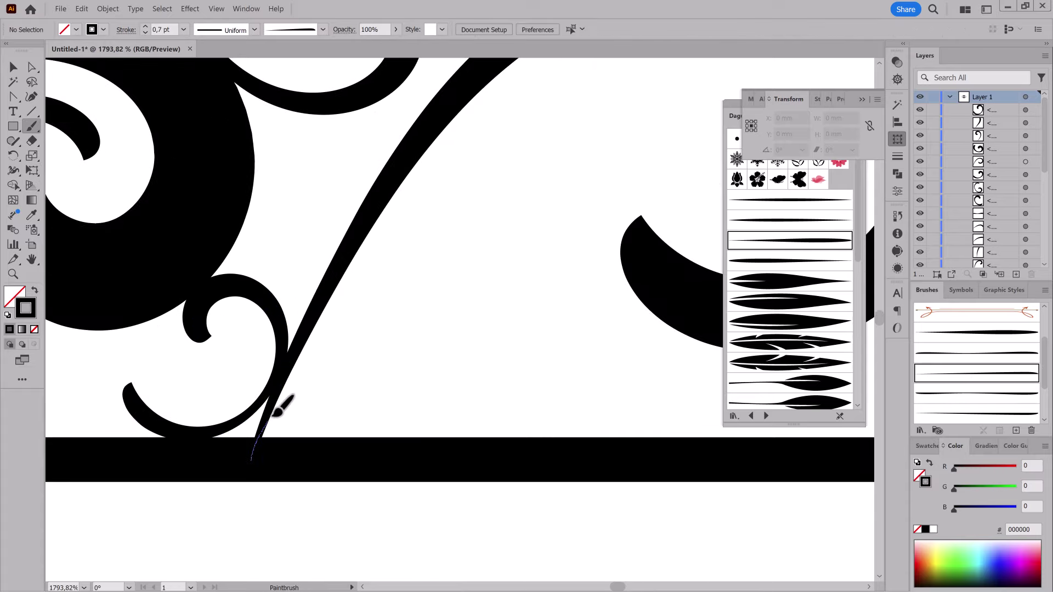
{"action": "left_click_drag", "start_coordinate": [455, 364], "coordinate": [472, 378]}
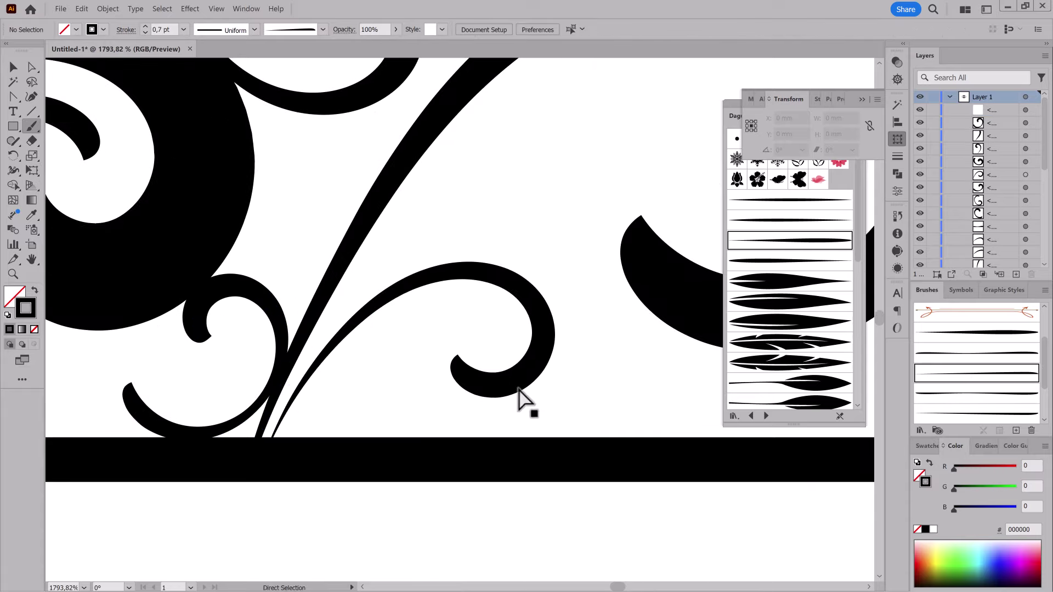
{"action": "scroll", "coordinate": [554, 383], "scroll_direction": "down", "scroll_amount": 10}
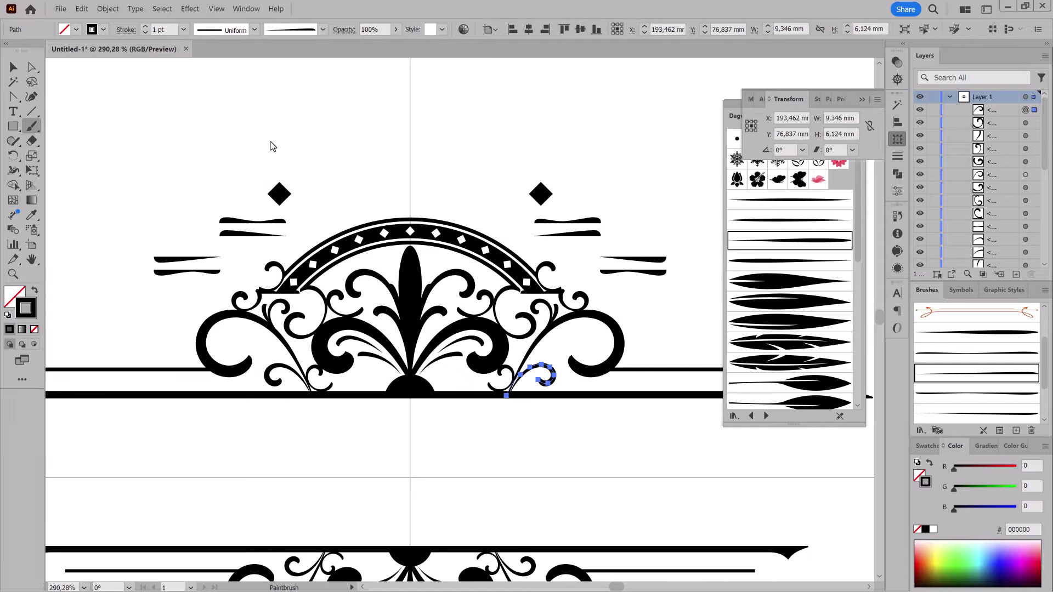
{"action": "scroll", "coordinate": [522, 380], "scroll_direction": "up", "scroll_amount": 5}
{"action": "left_click_drag", "start_coordinate": [546, 498], "coordinate": [837, 311]}
{"action": "key", "text": "ctrl+shift+a"}
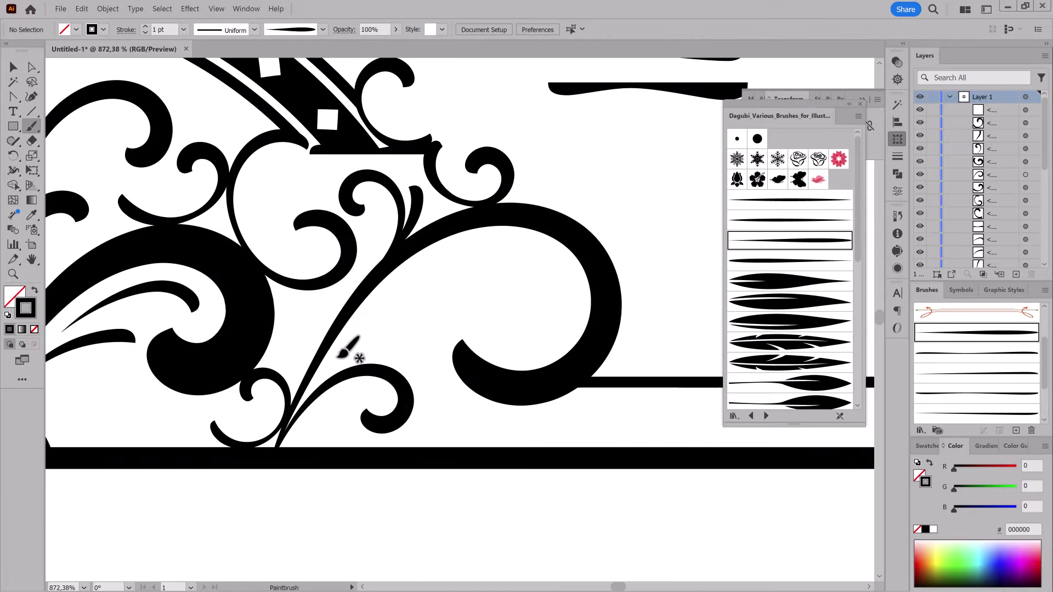
Step: Paint two thin leaf strokes rising from the stem
{"action": "left_click_drag", "start_coordinate": [373, 331], "coordinate": [454, 327]}
{"action": "left_click", "coordinate": [430, 339], "text": "ctrl"}
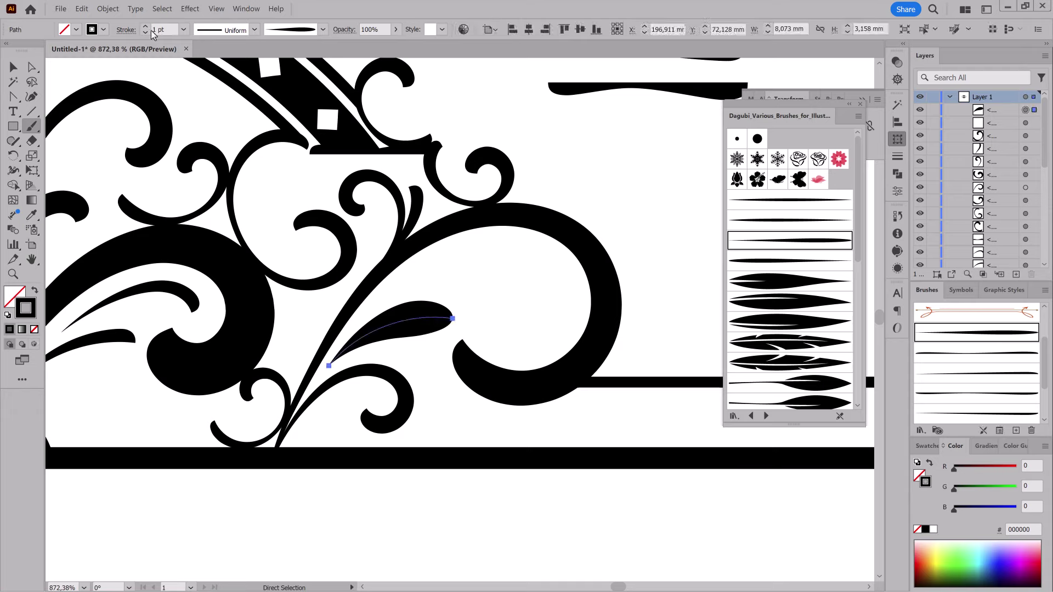
{"action": "left_click", "coordinate": [622, 163], "text": "ctrl"}
{"action": "left_click_drag", "start_coordinate": [519, 263], "coordinate": [516, 266]}
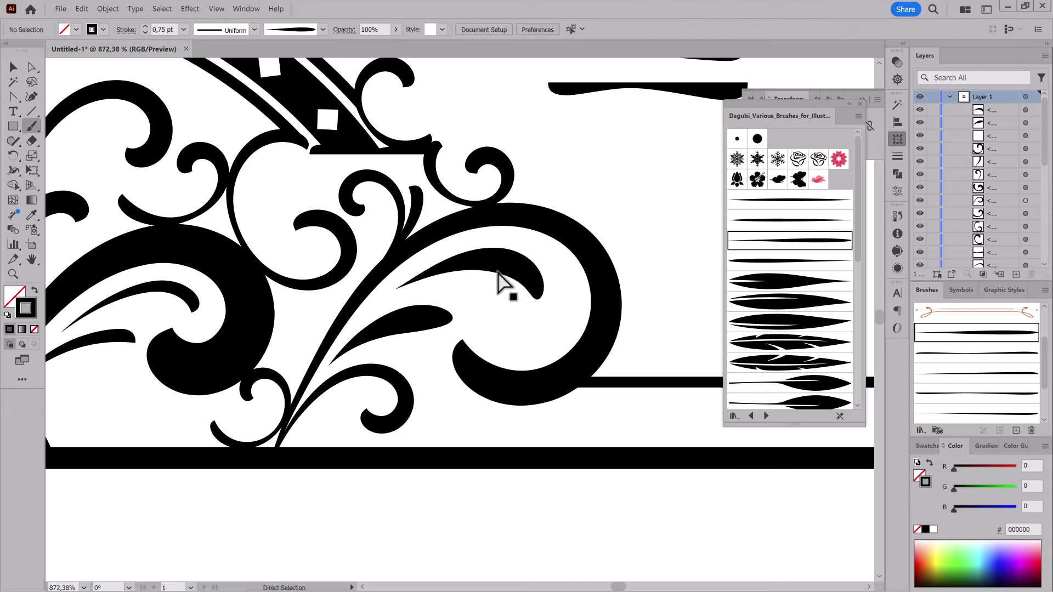
{"action": "left_click", "coordinate": [485, 330], "text": "ctrl+alt"}
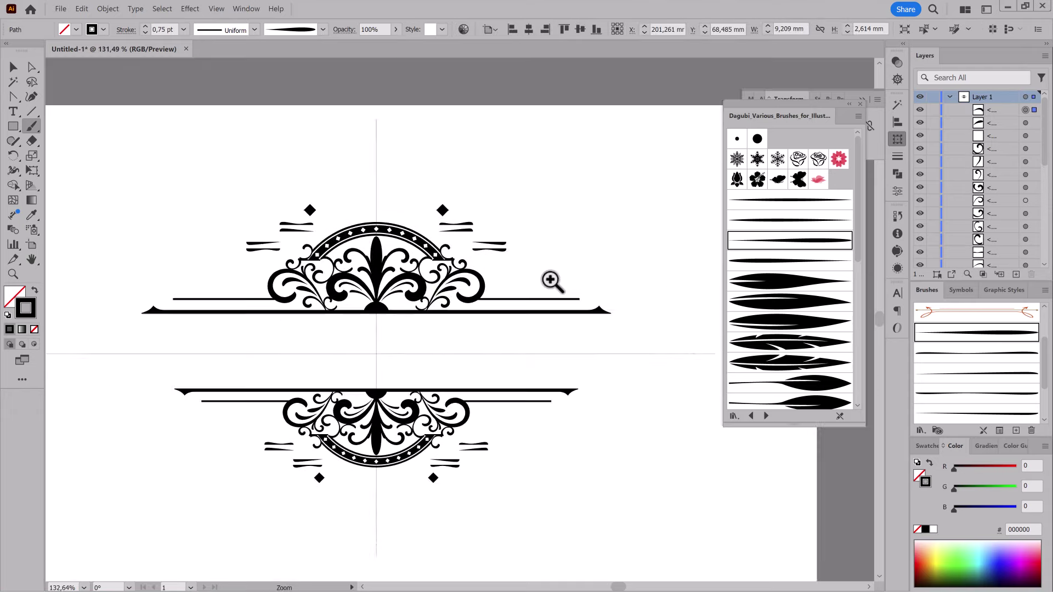
Step: Delete the diamond and dashes above the right side of the arch
{"action": "left_click", "coordinate": [552, 277], "text": "ctrl"}
{"action": "left_click_drag", "start_coordinate": [456, 203], "coordinate": [565, 272]}
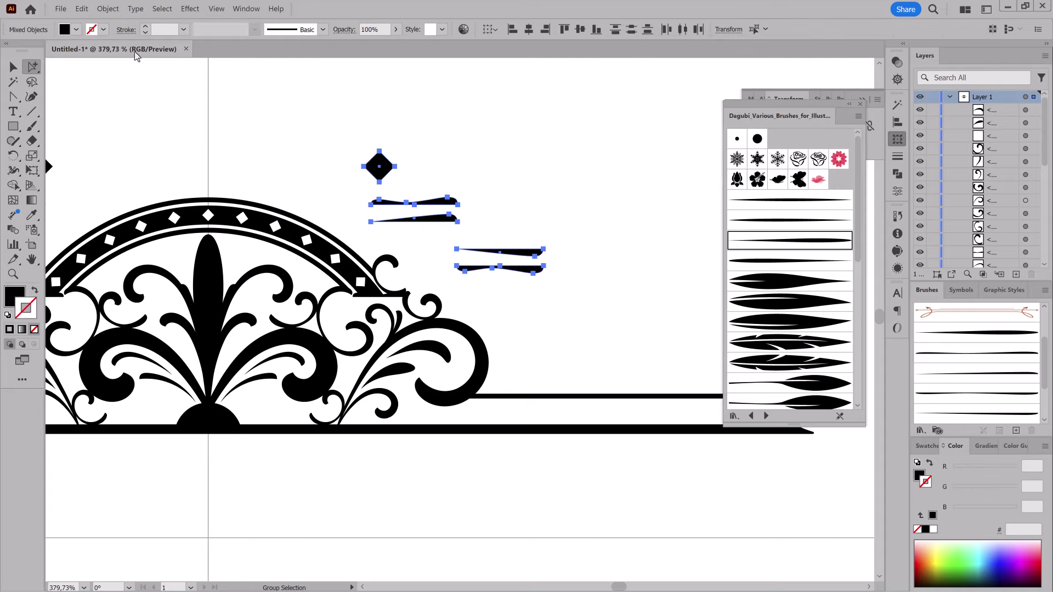
{"action": "left_click", "coordinate": [81, 8]}
{"action": "left_click", "coordinate": [96, 51]}
Step: Paint a curled scroll over the bar's end spike and rotate it slightly counter-clockwise
{"action": "mouse_move", "coordinate": [507, 386]}
{"action": "left_mouse_down"}
{"action": "mouse_move", "coordinate": [542, 372]}
{"action": "mouse_move", "coordinate": [477, 371]}
{"action": "left_mouse_up"}
{"action": "scroll", "coordinate": [561, 351], "scroll_direction": "up", "scroll_amount": 1}
{"action": "scroll", "coordinate": [560, 351], "scroll_direction": "up", "scroll_amount": 5}
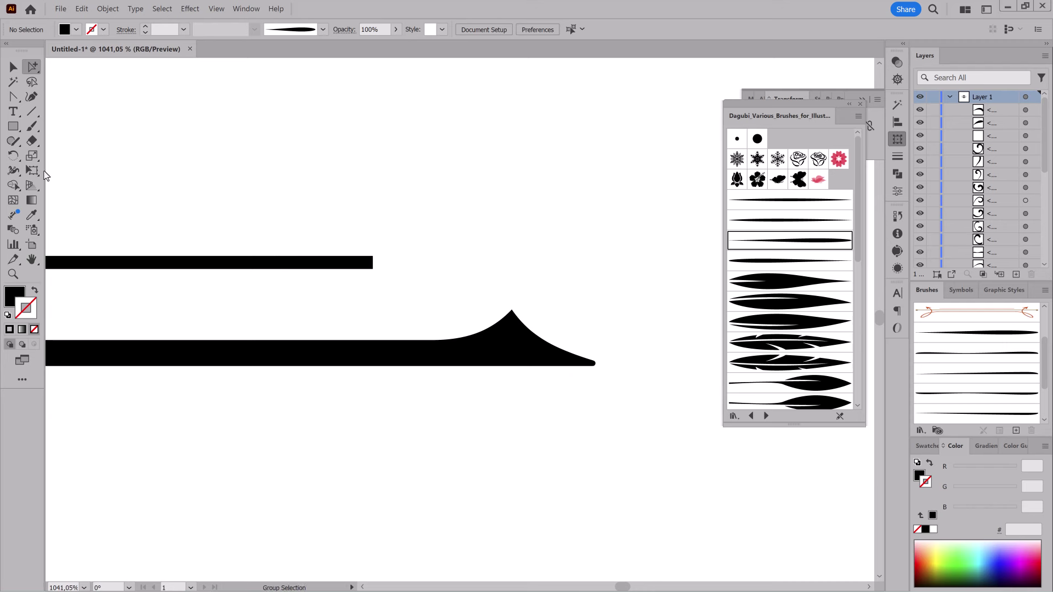
{"action": "key", "text": "b"}
{"action": "scroll", "coordinate": [359, 340], "scroll_direction": "up", "scroll_amount": 1}
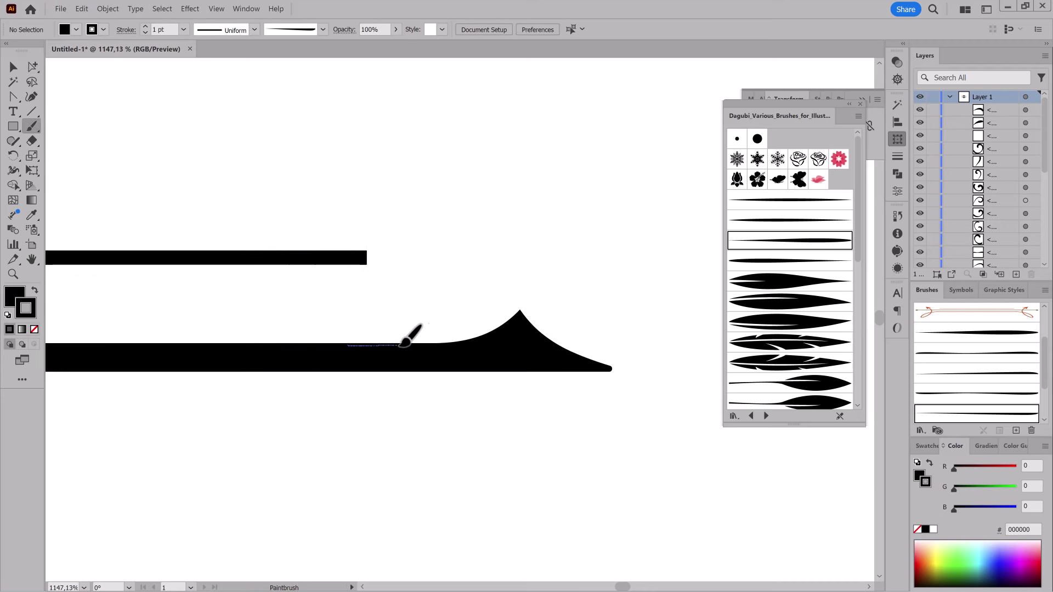
{"action": "left_click_drag", "start_coordinate": [426, 251], "coordinate": [427, 250]}
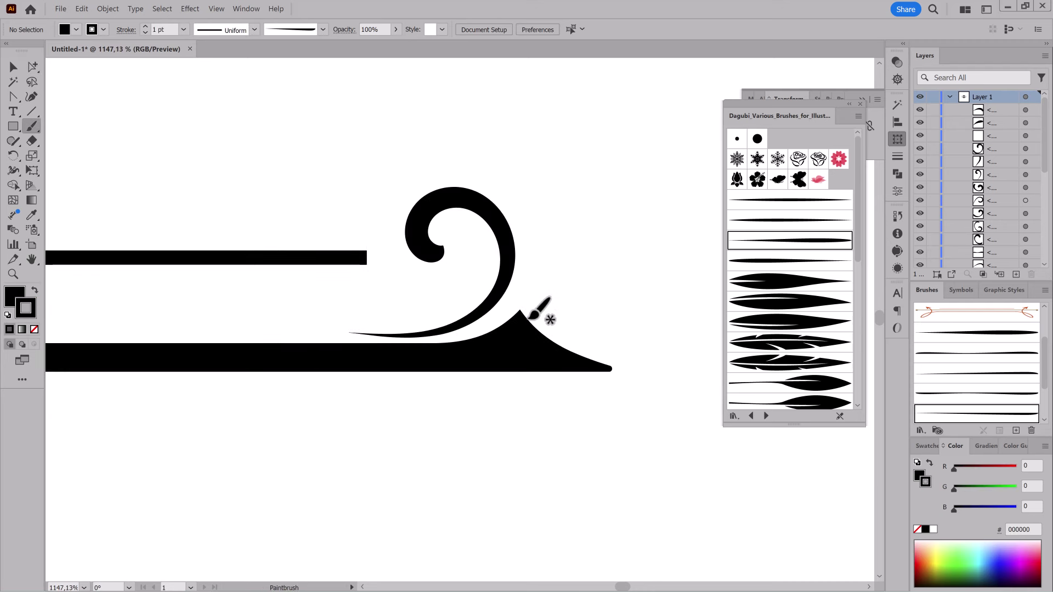
{"action": "left_click", "coordinate": [446, 208]}
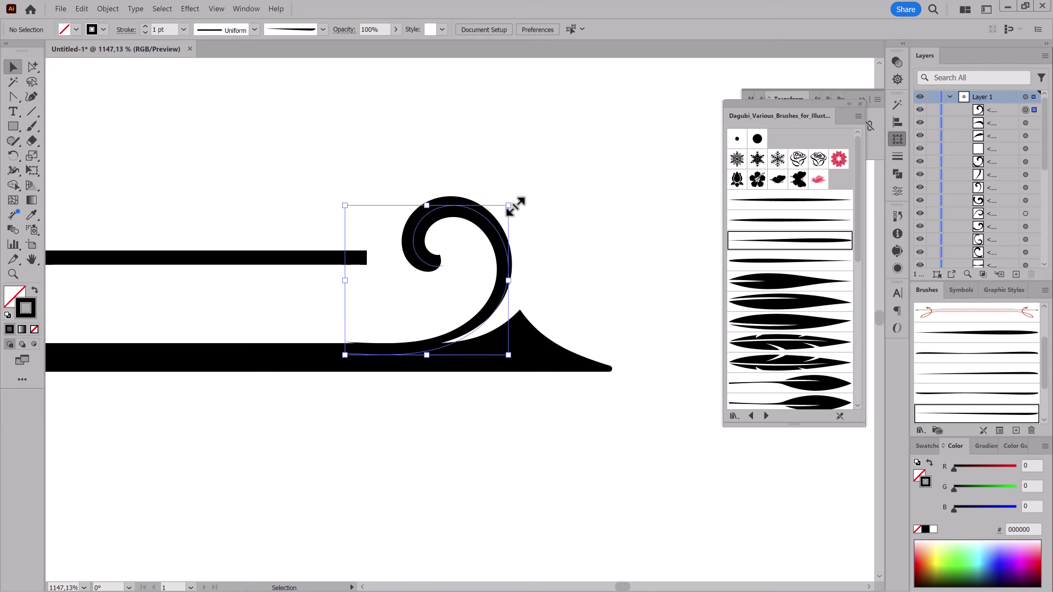
{"action": "left_click_drag", "start_coordinate": [513, 207], "coordinate": [513, 197]}
Step: Drag the upper bar's right end anchors into the new scroll
{"action": "left_click_drag", "start_coordinate": [403, 373], "coordinate": [517, 406]}
{"action": "left_click", "coordinate": [296, 290]}
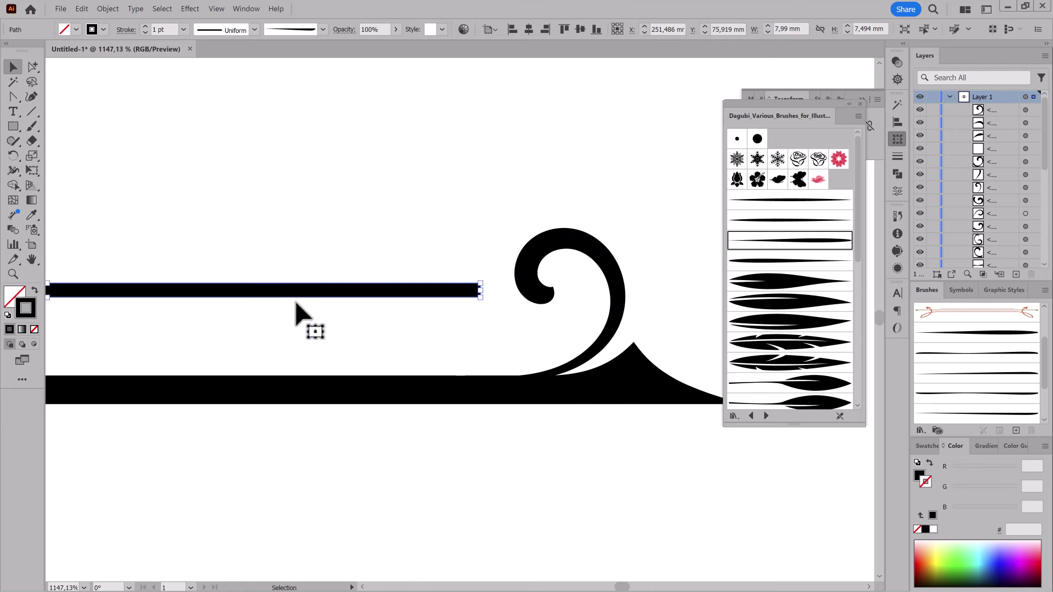
{"action": "left_click", "coordinate": [31, 66]}
{"action": "mouse_move", "coordinate": [497, 310]}
{"action": "left_mouse_down"}
{"action": "mouse_move", "coordinate": [461, 271]}
{"action": "mouse_move", "coordinate": [526, 290]}
{"action": "left_mouse_up"}
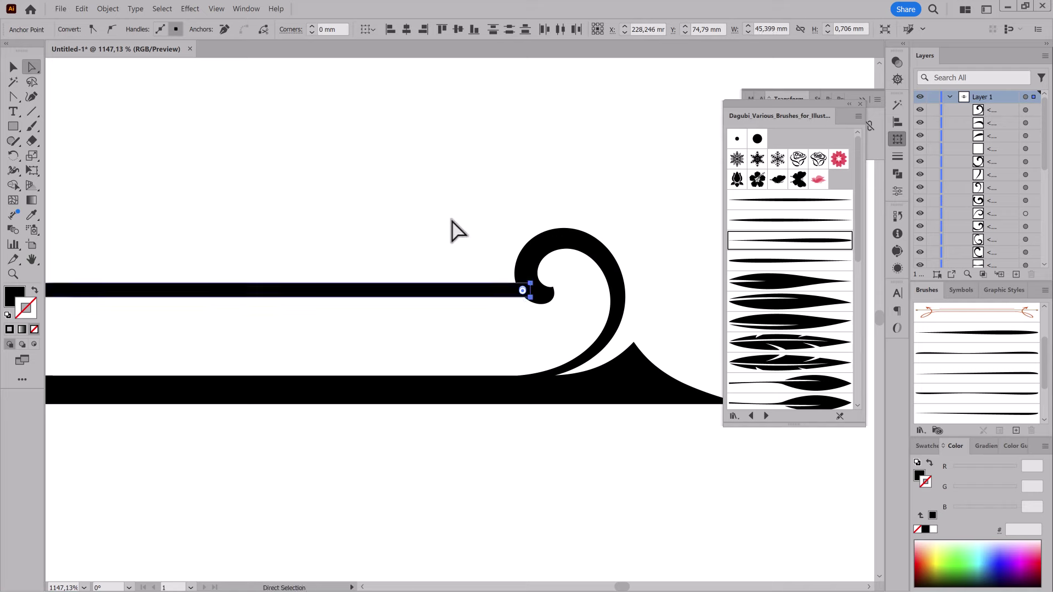
{"action": "left_click", "coordinate": [453, 228]}
{"action": "left_click_drag", "start_coordinate": [432, 360], "coordinate": [513, 387]}
{"action": "scroll", "coordinate": [374, 308], "scroll_direction": "down", "scroll_amount": 5}
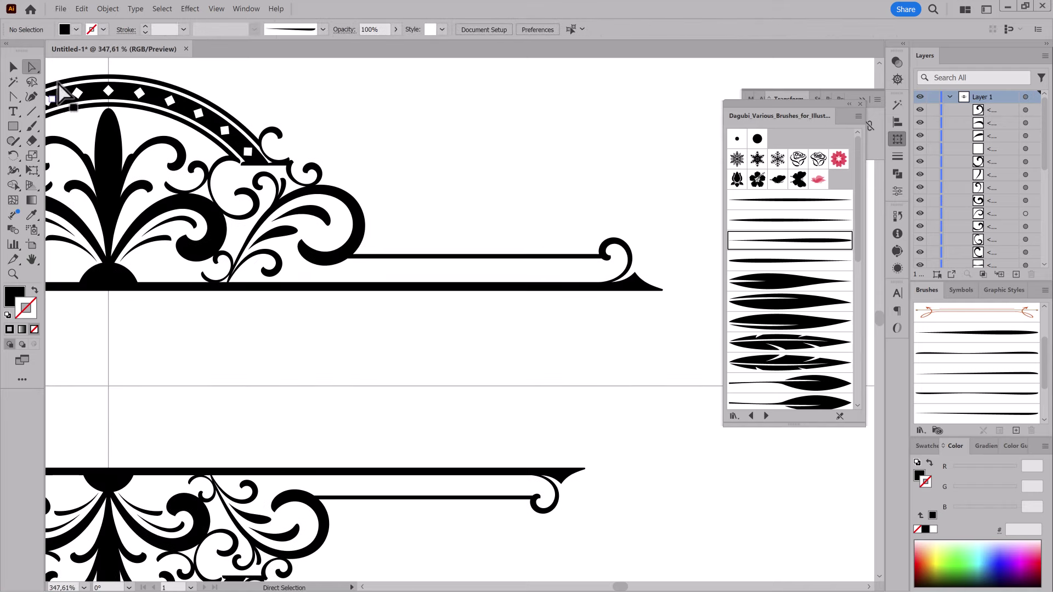
Step: Draw a slanted black line between the two right-hand bars
{"action": "key", "text": "backslash"}
{"action": "scroll", "coordinate": [461, 315], "scroll_direction": "up", "scroll_amount": 5}
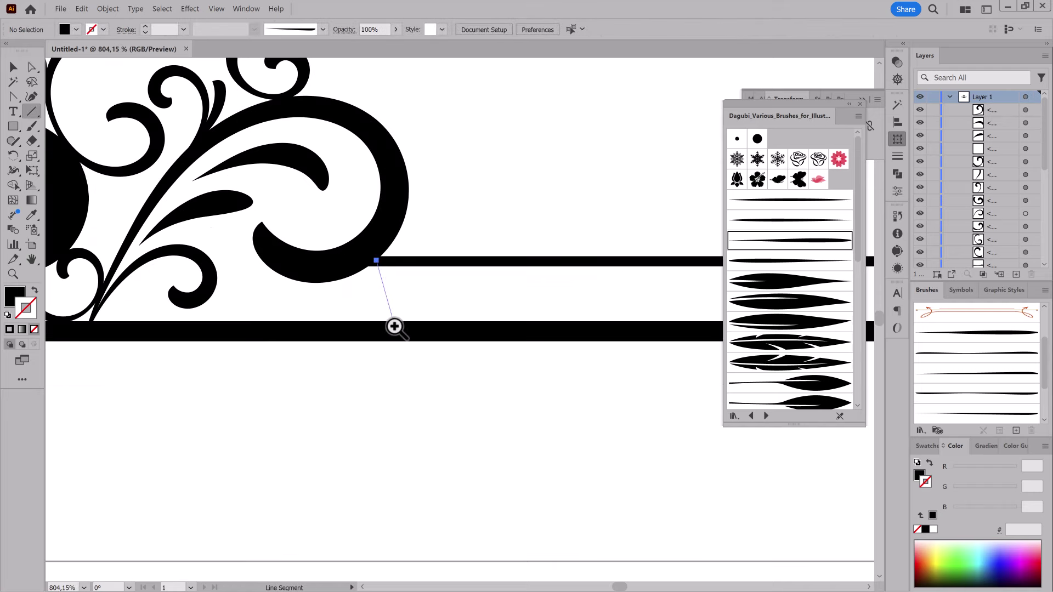
{"action": "left_click_drag", "start_coordinate": [395, 327], "coordinate": [395, 327]}
{"action": "key", "text": "shift+x"}
{"action": "key", "text": "ctrl+minus"}
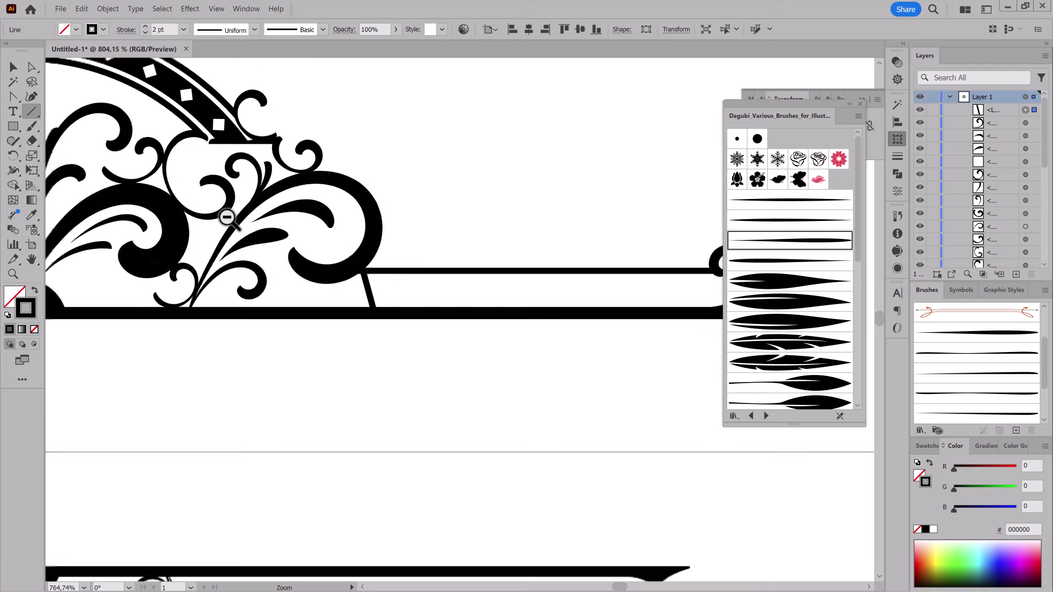
{"action": "scroll", "coordinate": [383, 335], "scroll_direction": "up", "scroll_amount": 3}
{"action": "scroll", "coordinate": [383, 335], "scroll_direction": "up", "scroll_amount": 3}
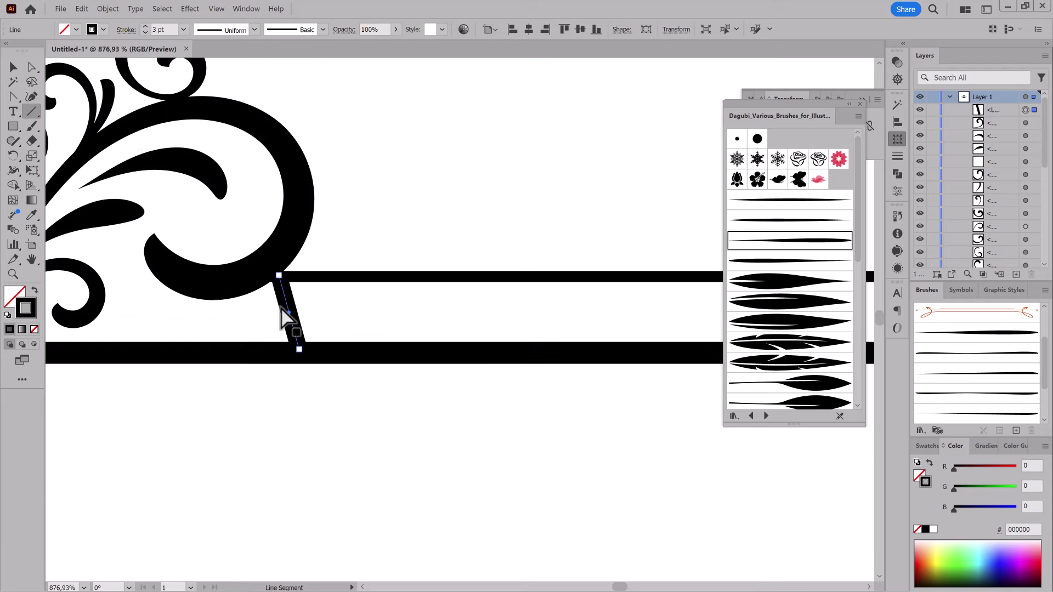
Step: Convert the line into a filled shape with Outline Stroke
{"action": "key", "text": "a"}
{"action": "left_click", "coordinate": [108, 9]}
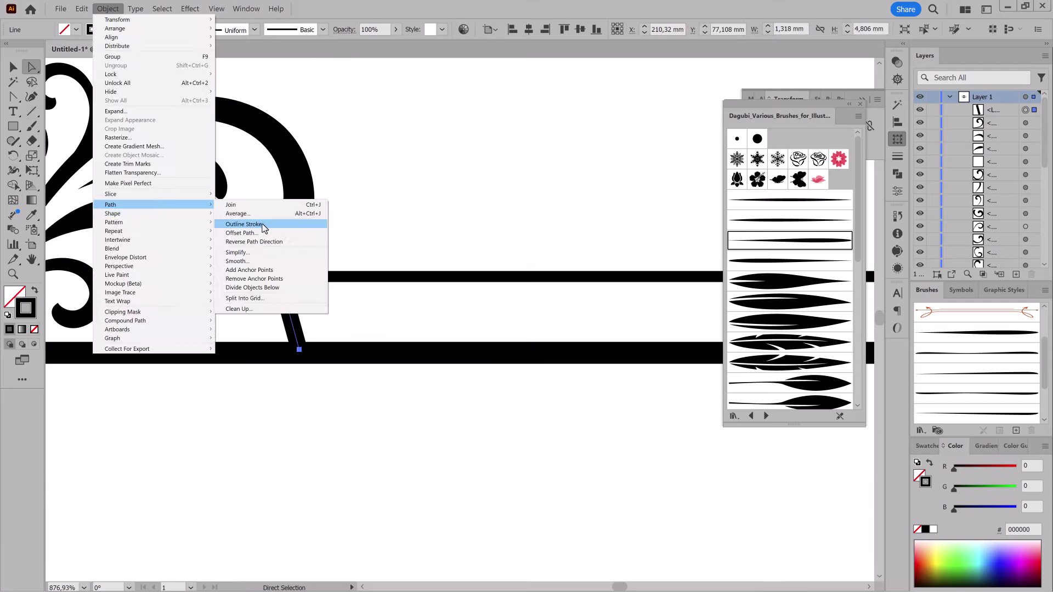
{"action": "left_click", "coordinate": [373, 223]}
{"action": "scroll", "coordinate": [496, 326], "scroll_direction": "down", "scroll_amount": 3}
{"action": "scroll", "coordinate": [496, 327], "scroll_direction": "down", "scroll_amount": 2}
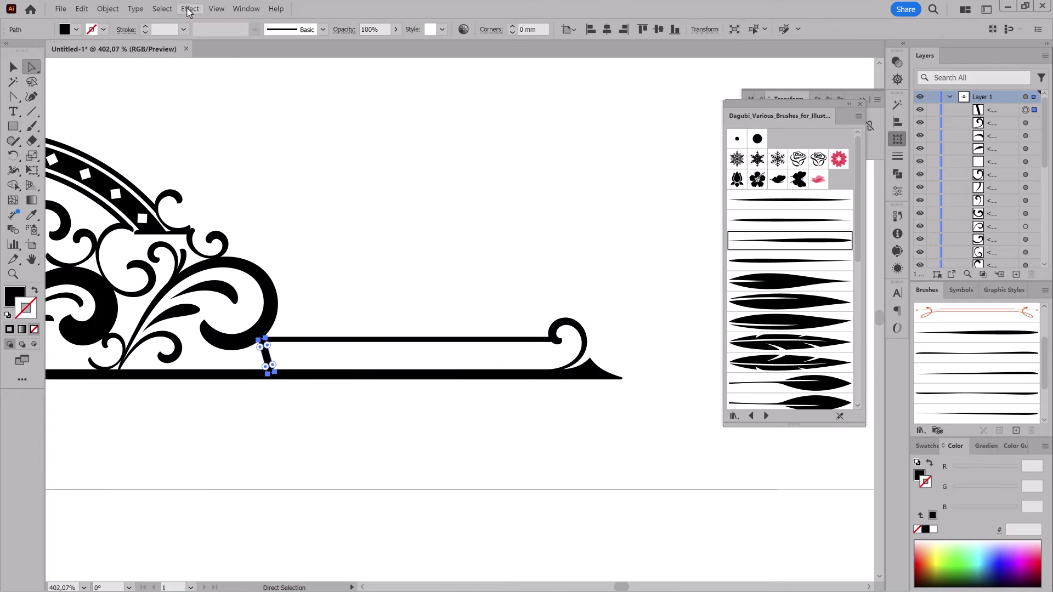
Step: Repeat the stripe with a Transform effect: 3,5 mm horizontal move, 10 copies
{"action": "left_click", "coordinate": [190, 9]}
{"action": "left_click", "coordinate": [320, 113]}
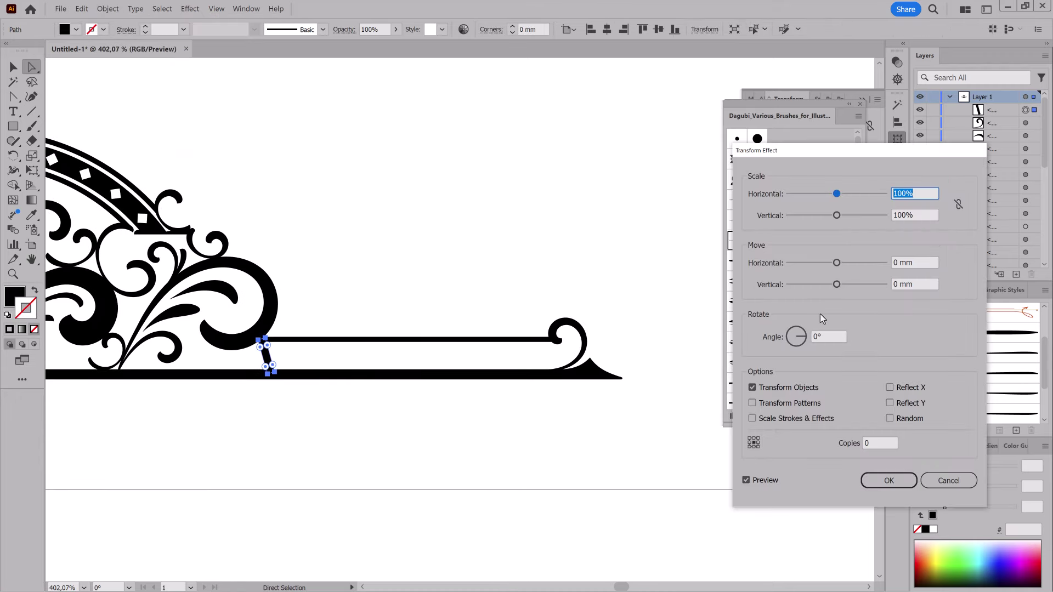
{"action": "left_click", "coordinate": [923, 258]}
{"action": "key", "text": "Up"}
{"action": "key", "text": "Up"}
{"action": "key", "text": "Up"}
{"action": "key", "text": "Up"}
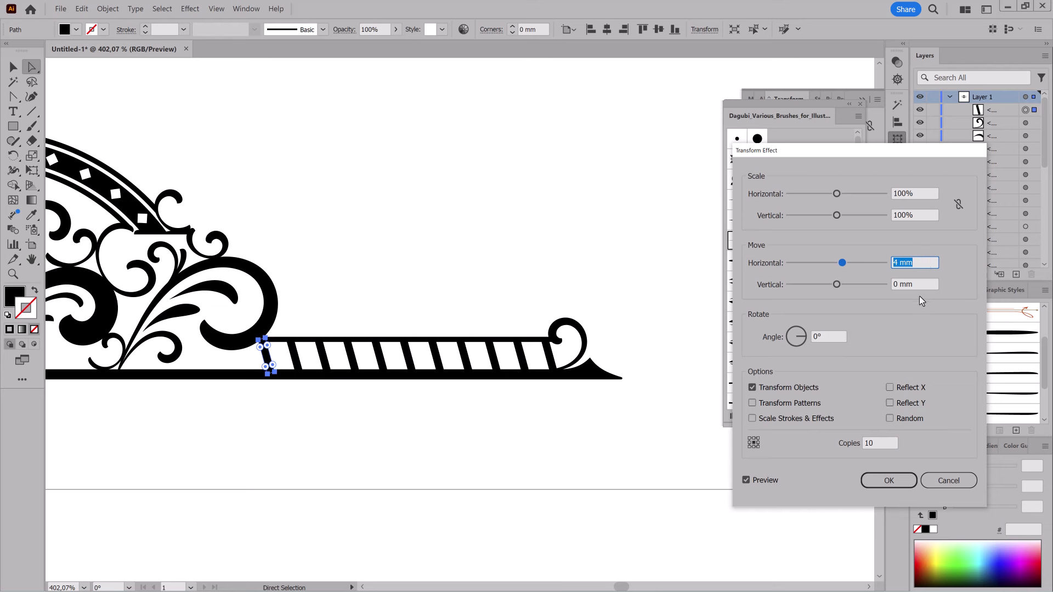
{"action": "key", "text": "Down"}
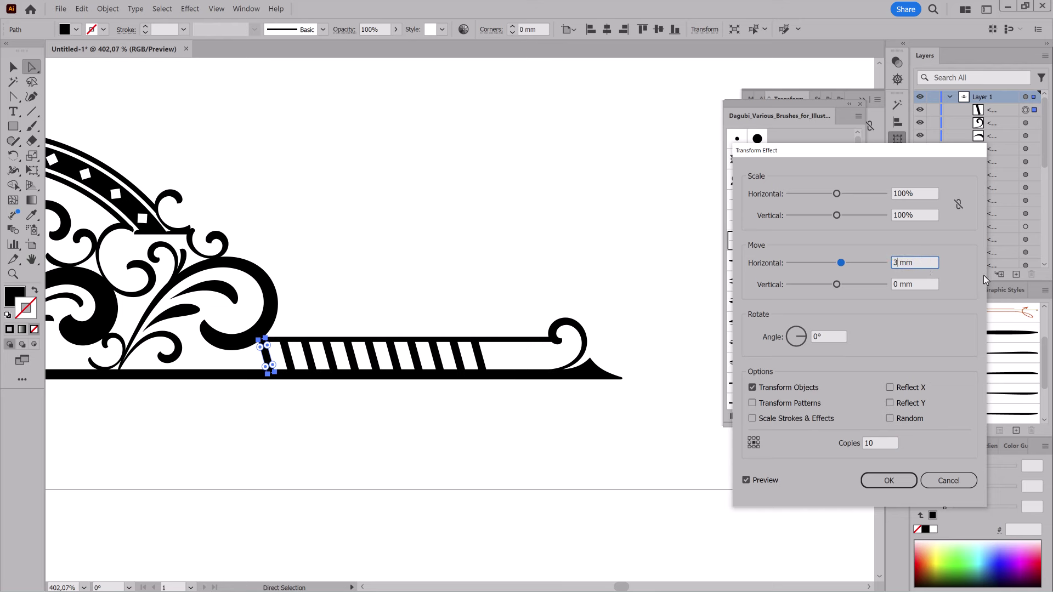
{"action": "type", "text": ",5"}
{"action": "left_click", "coordinate": [923, 281]}
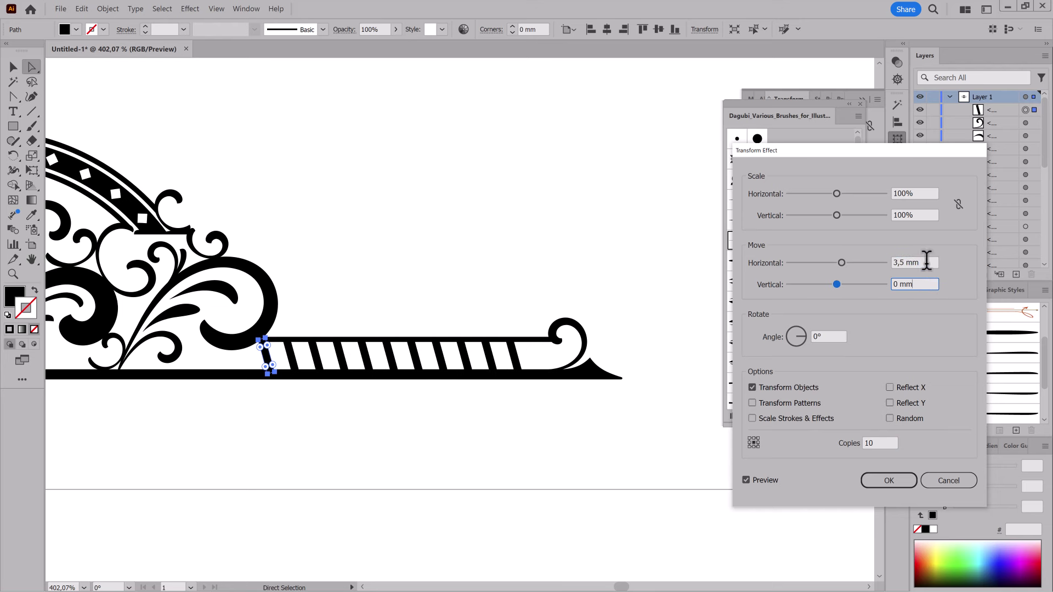
{"action": "left_click", "coordinate": [927, 261]}
{"action": "left_click", "coordinate": [889, 481]}
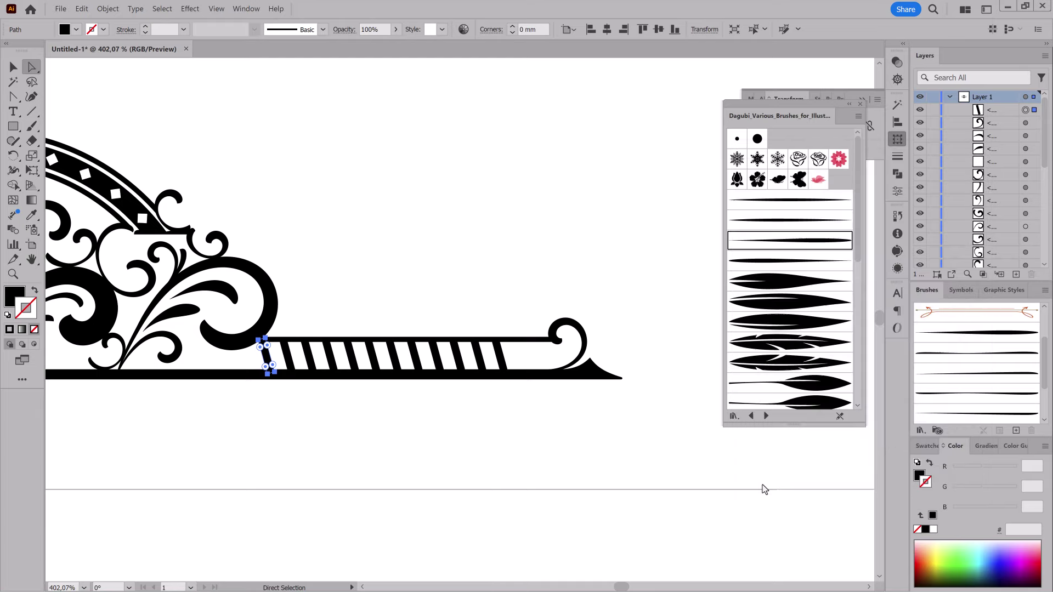
Step: Widen the first stripe by dragging its bottom right corner
{"action": "scroll", "coordinate": [517, 331], "scroll_direction": "down", "scroll_amount": 5}
{"action": "scroll", "coordinate": [470, 265], "scroll_direction": "up", "scroll_amount": 5}
{"action": "scroll", "coordinate": [379, 375], "scroll_direction": "up", "scroll_amount": 5}
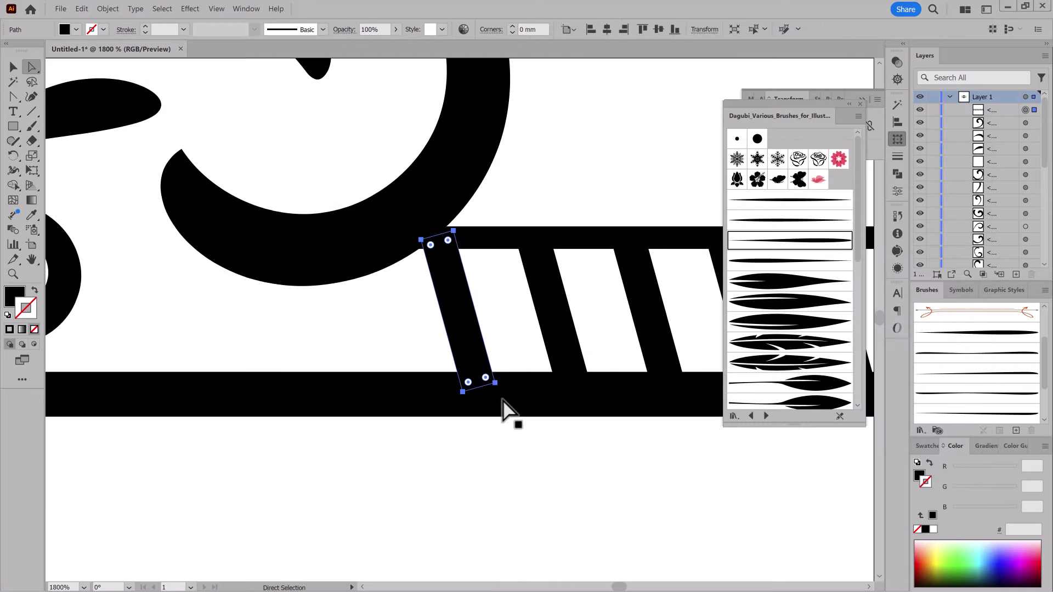
{"action": "left_click_drag", "start_coordinate": [466, 387], "coordinate": [490, 393]}
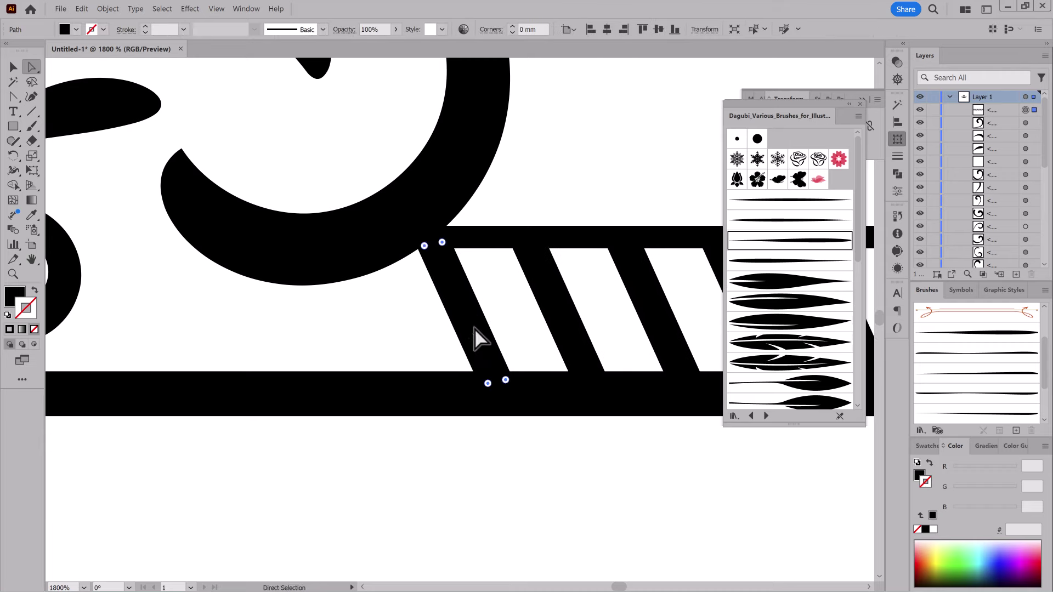
{"action": "scroll", "coordinate": [475, 328], "scroll_direction": "down", "scroll_amount": 5}
{"action": "scroll", "coordinate": [463, 247], "scroll_direction": "up", "scroll_amount": 4}
Step: Choose a different brush and try curl strokes, undoing the failed attempts
{"action": "key", "text": "b"}
{"action": "key", "text": "ctrl+shift+a"}
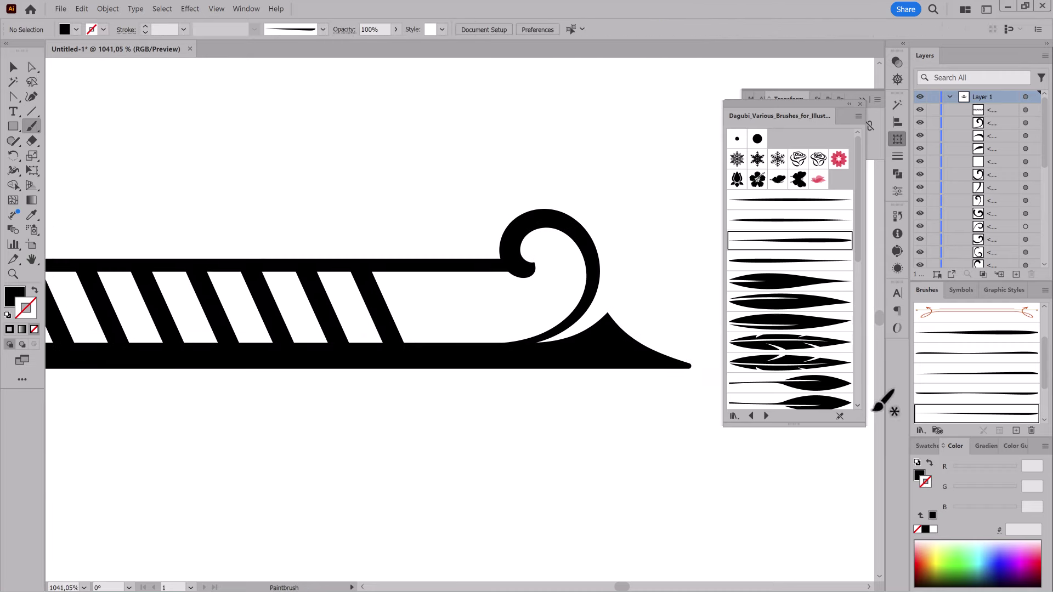
{"action": "left_click", "coordinate": [976, 393]}
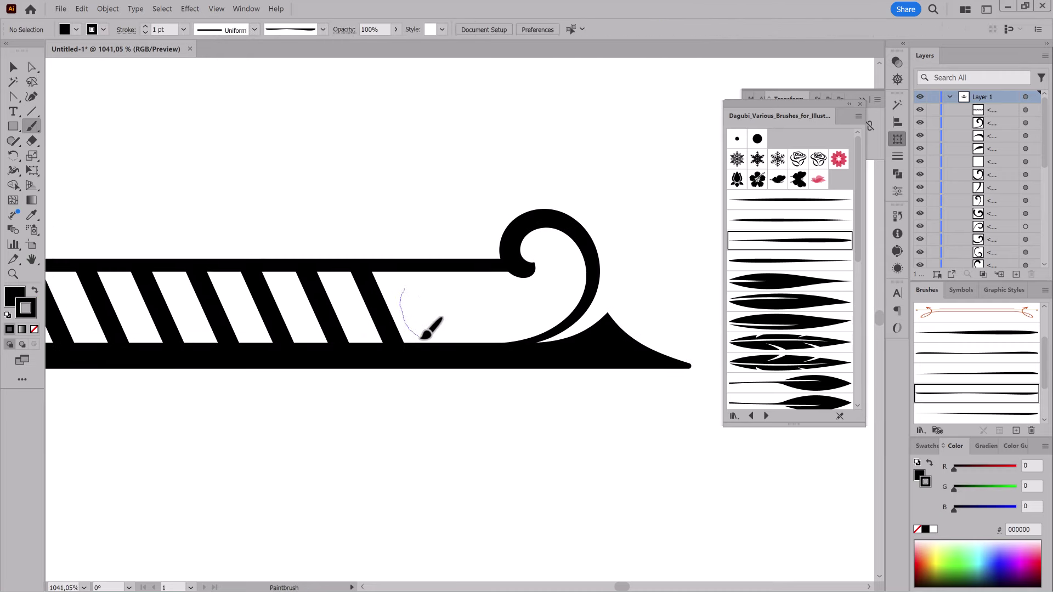
{"action": "left_click_drag", "start_coordinate": [457, 306], "coordinate": [529, 341]}
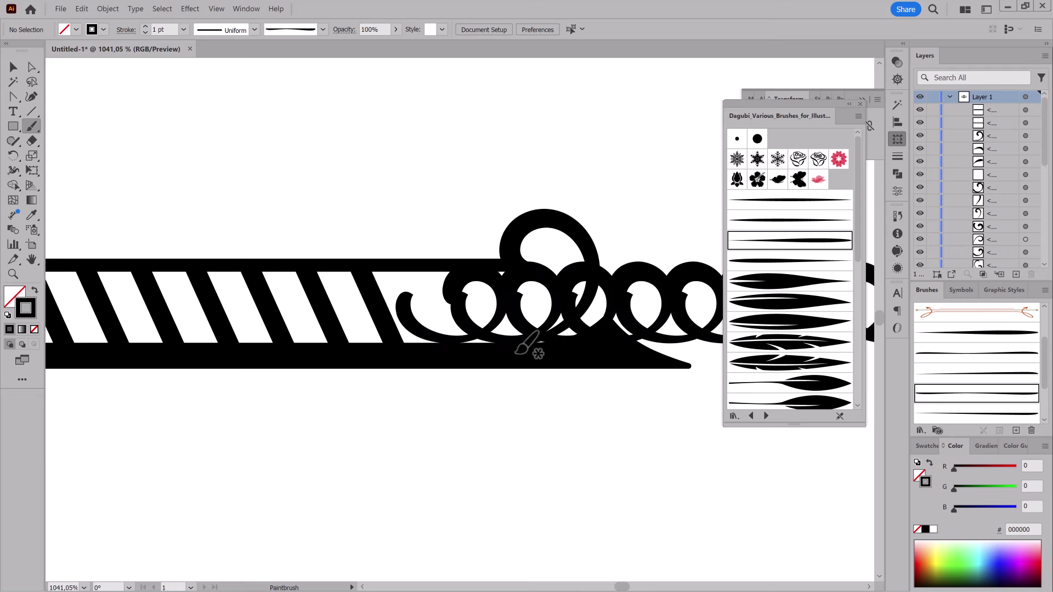
{"action": "left_click", "coordinate": [82, 9]}
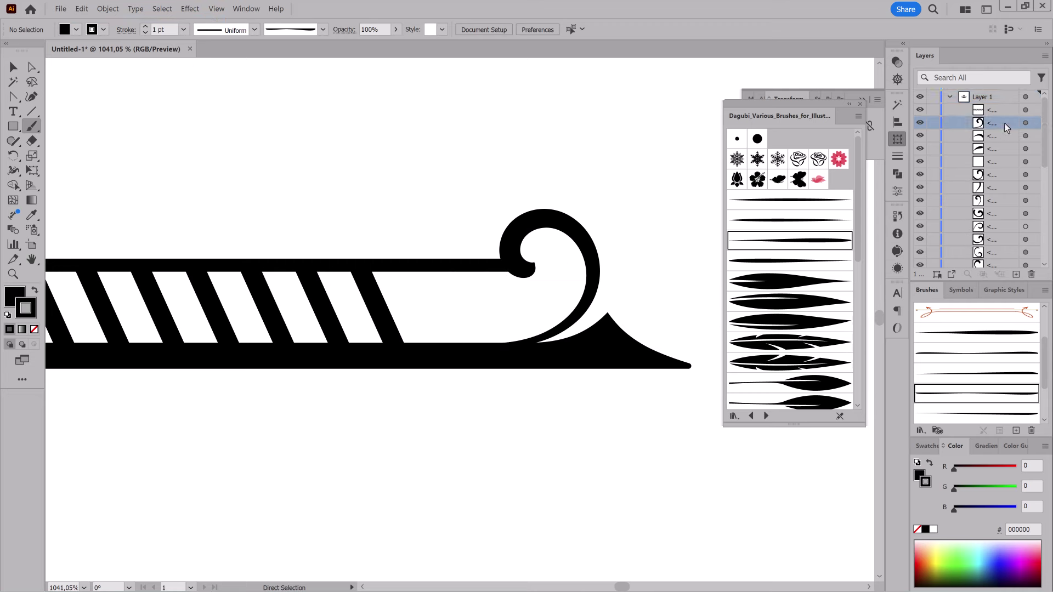
{"action": "left_click", "coordinate": [999, 99]}
{"action": "key", "text": "ctrl+shift+a"}
{"action": "left_click_drag", "start_coordinate": [472, 122], "coordinate": [554, 175]}
{"action": "key", "text": "ctrl+z"}
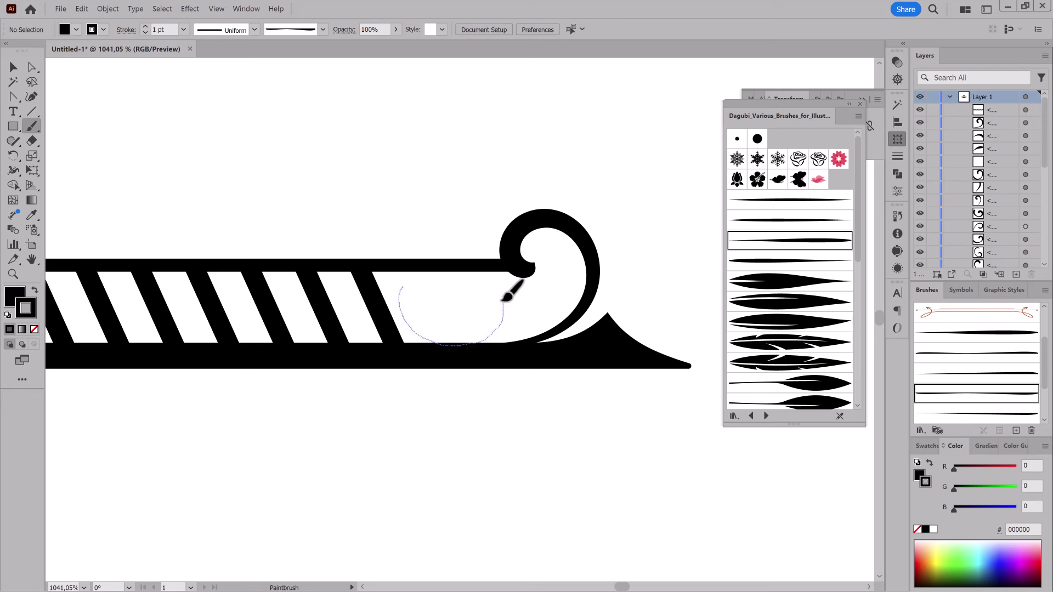
Step: Paint a spiral curl inside the bar's end and enlarge it slightly with Free Transform
{"action": "left_click_drag", "start_coordinate": [449, 299], "coordinate": [448, 307]}
{"action": "key", "text": "e"}
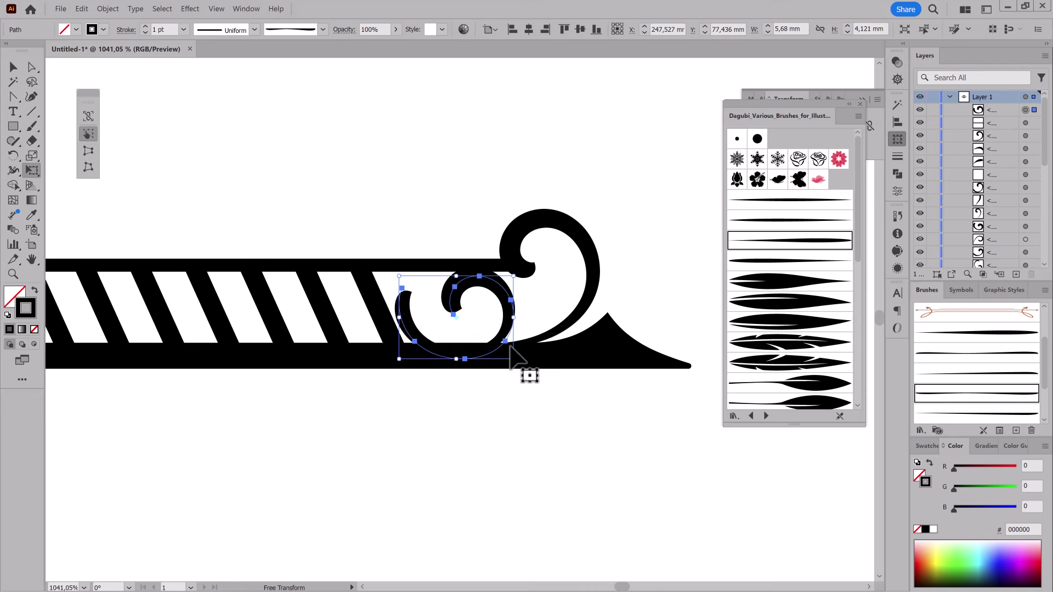
{"action": "mouse_move", "coordinate": [503, 351]}
{"action": "left_mouse_down"}
{"action": "mouse_move", "coordinate": [513, 352]}
{"action": "mouse_move", "coordinate": [522, 318]}
{"action": "left_mouse_up"}
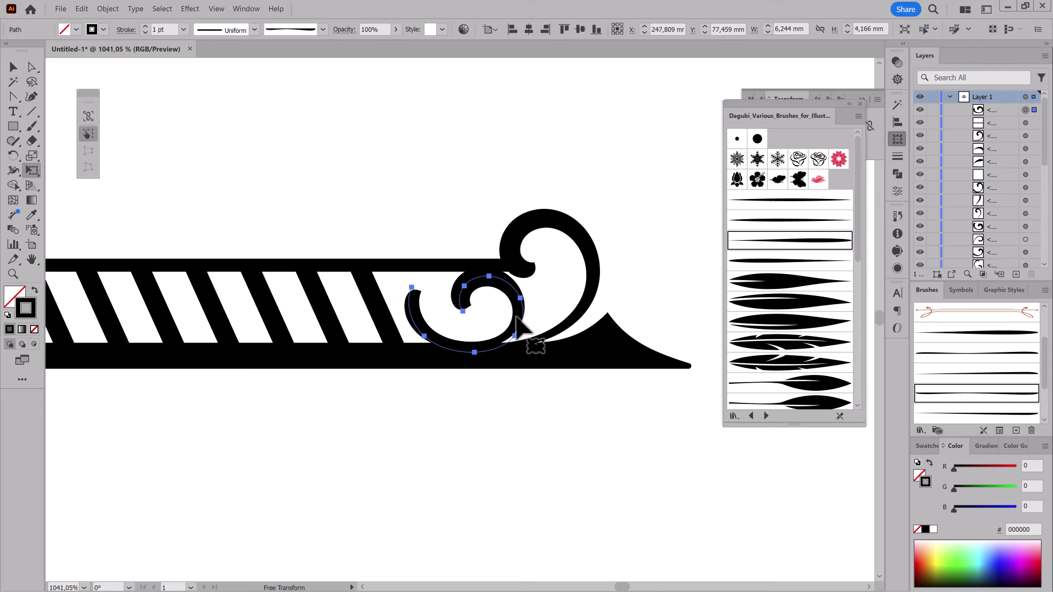
{"action": "left_click", "coordinate": [604, 496]}
{"action": "scroll", "coordinate": [583, 277], "scroll_direction": "down", "scroll_amount": 5}
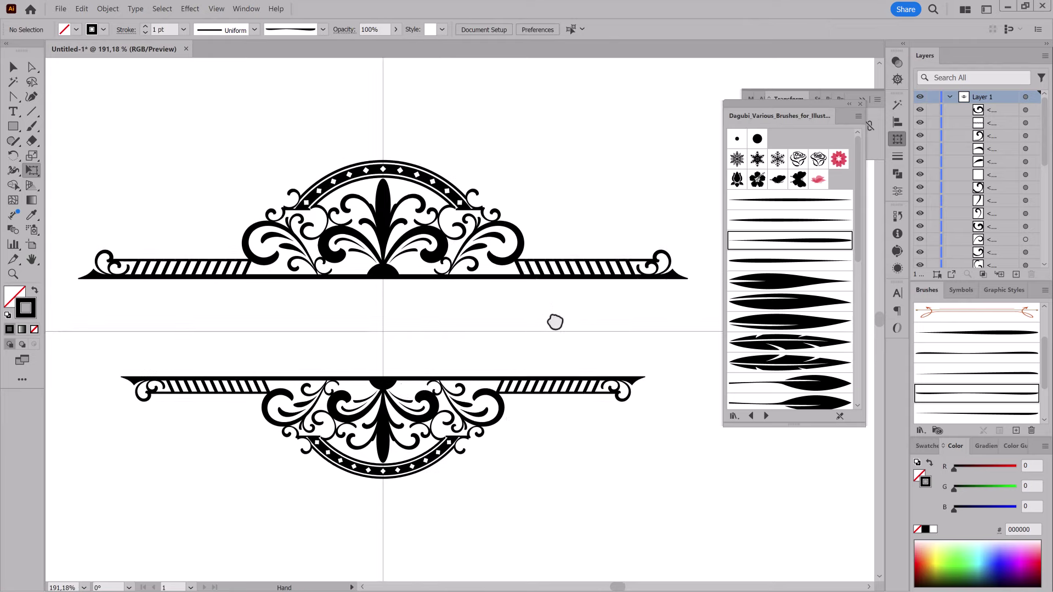
{"action": "left_click_drag", "start_coordinate": [583, 278], "coordinate": [494, 308]}
{"action": "scroll", "coordinate": [570, 305], "scroll_direction": "up", "scroll_amount": 5}
Step: Select both of the top bar's end anchor points with Direct Selection to check them
{"action": "key", "text": "a"}
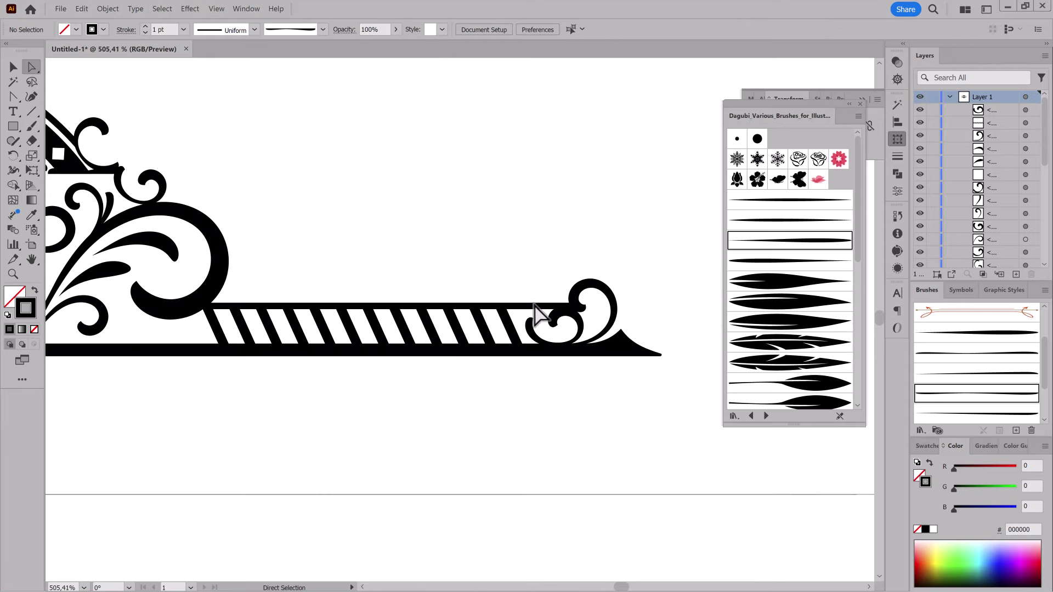
{"action": "left_click", "coordinate": [172, 304]}
{"action": "scroll", "coordinate": [599, 305], "scroll_direction": "up", "scroll_amount": 3}
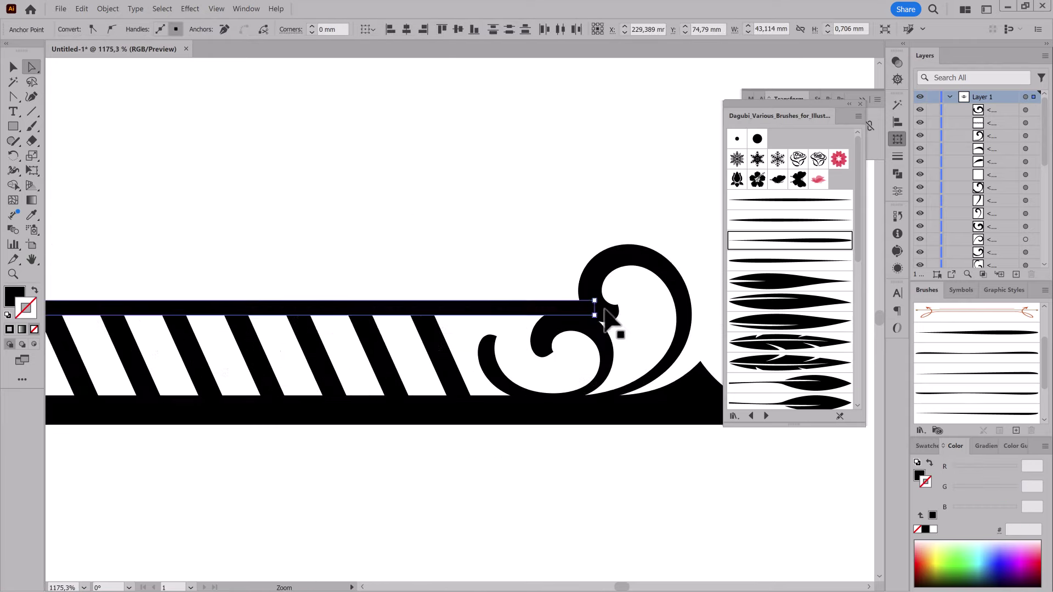
{"action": "left_click", "coordinate": [599, 305], "text": "shift"}
{"action": "scroll", "coordinate": [410, 357], "scroll_direction": "down", "scroll_amount": 3}
{"action": "scroll", "coordinate": [511, 371], "scroll_direction": "right", "scroll_amount": 3}
{"action": "scroll", "coordinate": [512, 371], "scroll_direction": "up", "scroll_amount": 3}
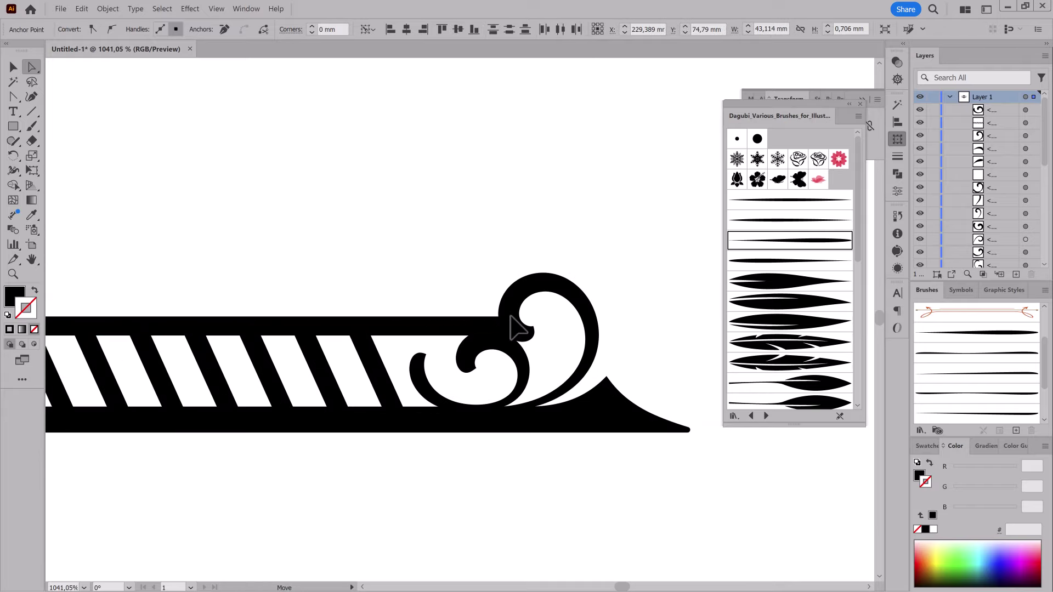
{"action": "scroll", "coordinate": [515, 328], "scroll_direction": "down", "scroll_amount": 5}
{"action": "scroll", "coordinate": [569, 322], "scroll_direction": "up", "scroll_amount": 2}
{"action": "left_click_drag", "start_coordinate": [569, 322], "coordinate": [501, 372]}
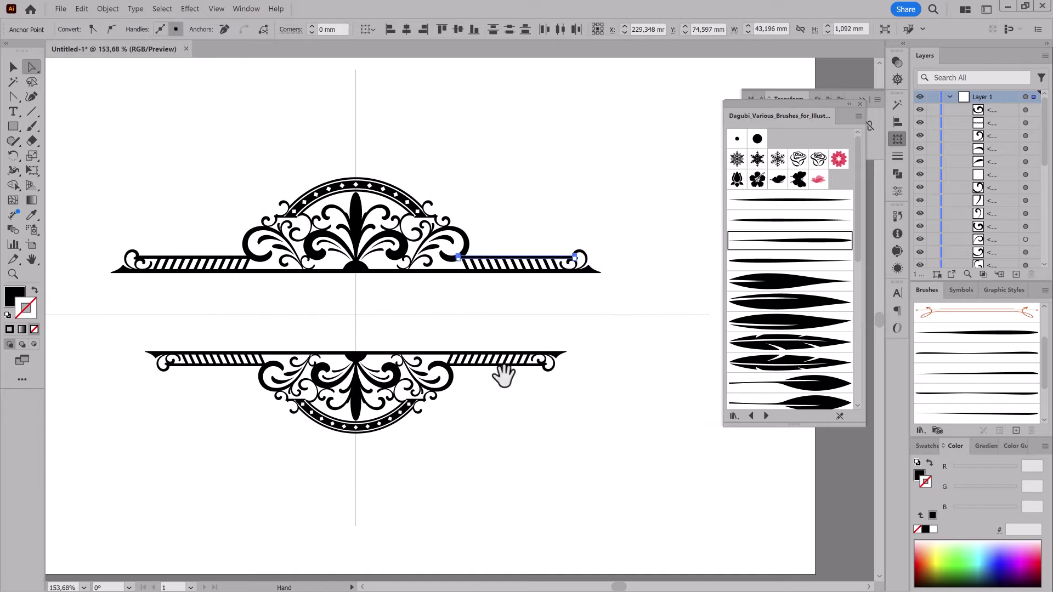
{"action": "scroll", "coordinate": [631, 389], "scroll_direction": "up", "scroll_amount": 4}
Step: Paint a new curl scroll with the Paintbrush above the bar beside the central ornament
{"action": "scroll", "coordinate": [632, 389], "scroll_direction": "right", "scroll_amount": 3}
{"action": "scroll", "coordinate": [632, 389], "scroll_direction": "up", "scroll_amount": 1}
{"action": "key", "text": "ctrl+shift+a"}
{"action": "key", "text": "b"}
{"action": "left_click", "coordinate": [987, 392]}
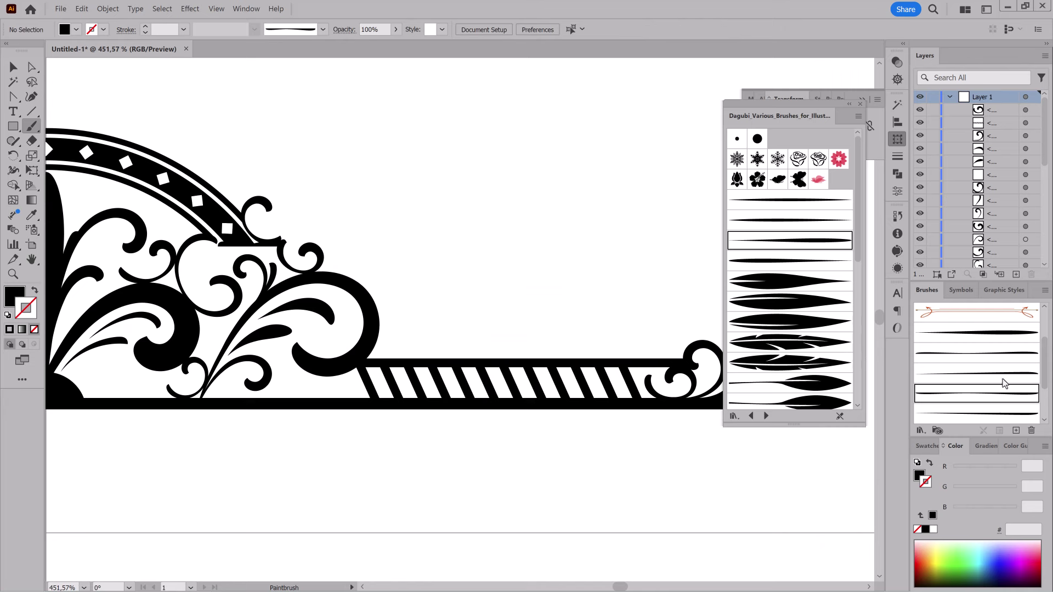
{"action": "left_click", "coordinate": [1003, 380]}
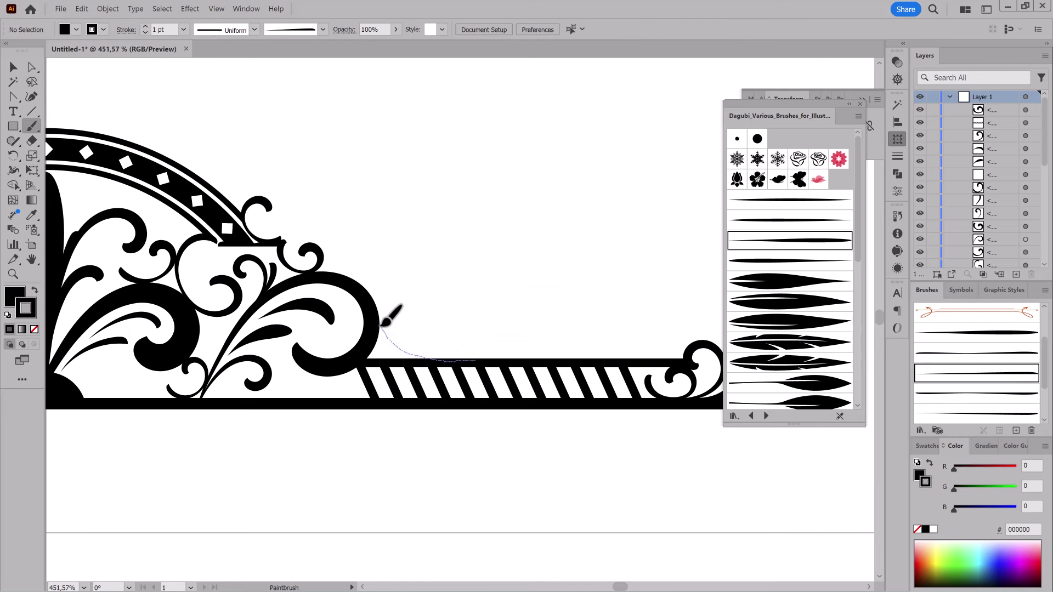
{"action": "left_click_drag", "start_coordinate": [443, 320], "coordinate": [529, 328]}
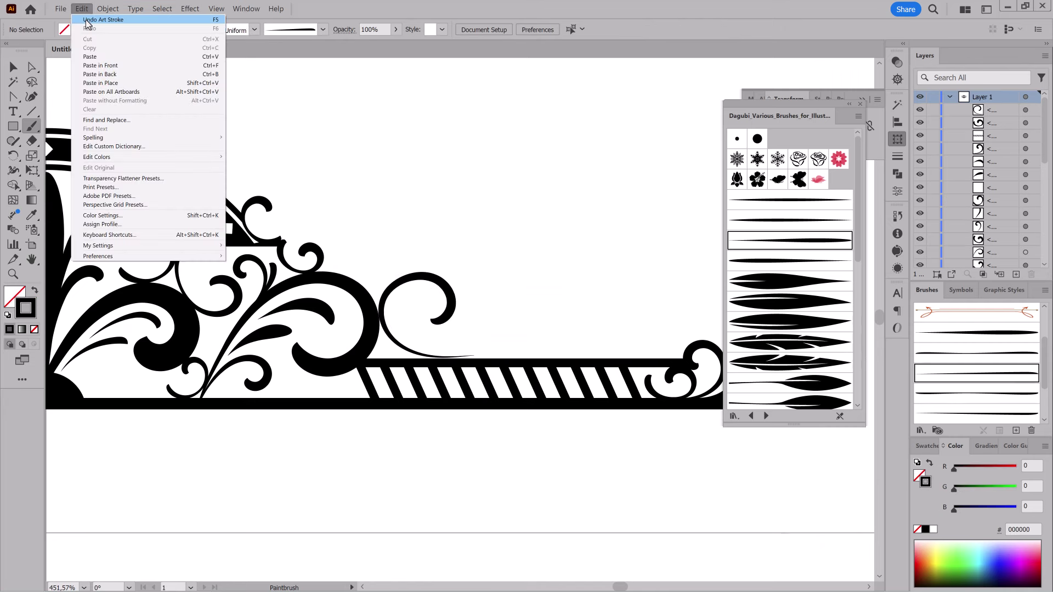
{"action": "key", "text": "ctrl+z"}
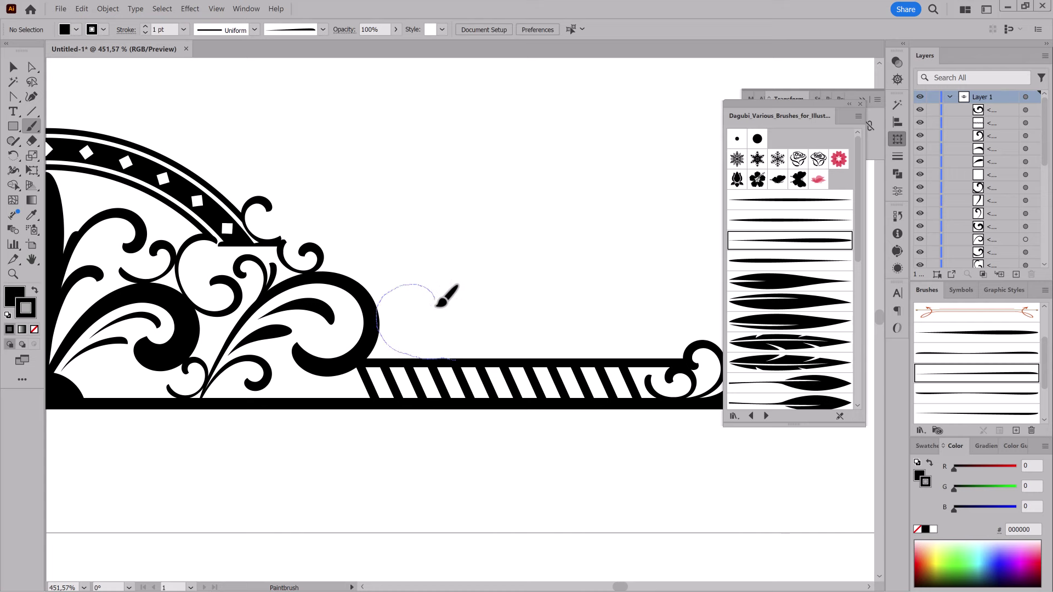
{"action": "left_click_drag", "start_coordinate": [437, 305], "coordinate": [439, 307]}
Step: Rotate the new curl slightly and give it a 1.5 pt stroke
{"action": "scroll", "coordinate": [391, 321], "scroll_direction": "up", "scroll_amount": 3}
{"action": "key", "text": "e"}
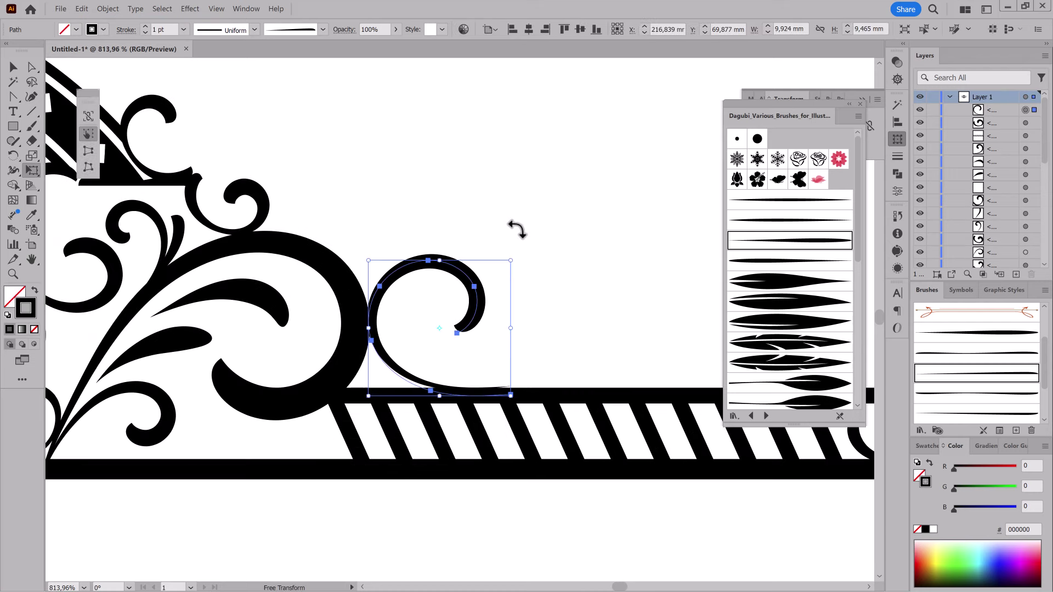
{"action": "left_click_drag", "start_coordinate": [518, 229], "coordinate": [534, 231]}
{"action": "left_click", "coordinate": [145, 27]}
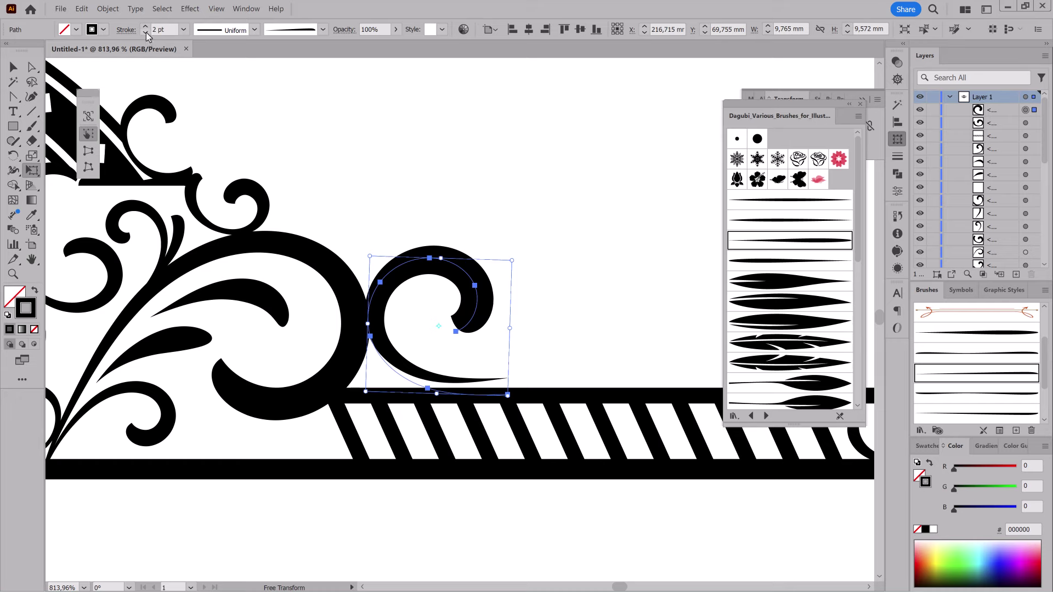
{"action": "left_click_drag", "start_coordinate": [507, 346], "coordinate": [559, 319]}
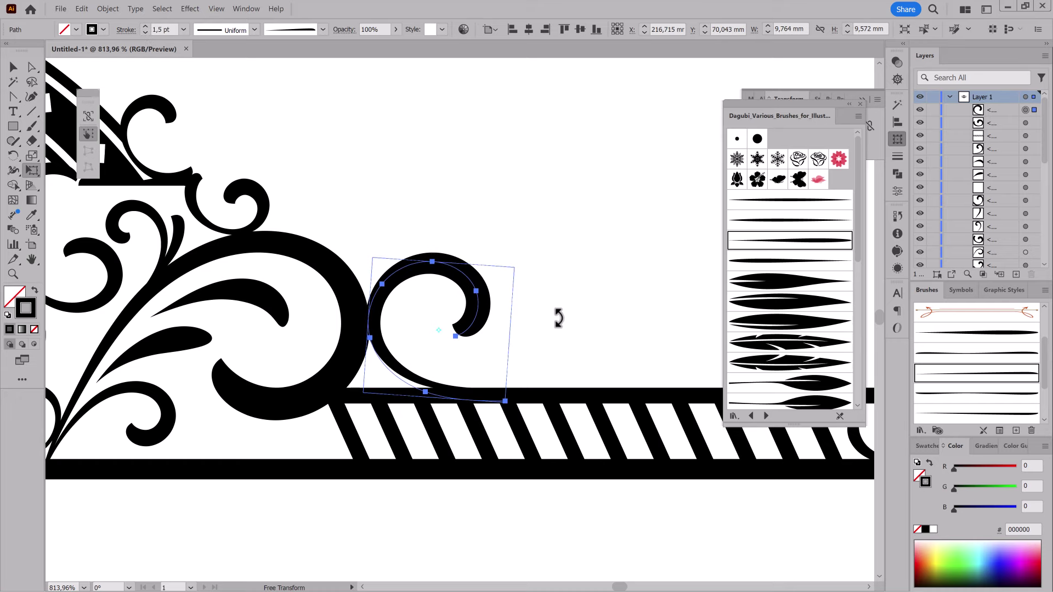
{"action": "scroll", "coordinate": [622, 455], "scroll_direction": "down", "scroll_amount": 2}
Step: Paint a long tapered Art Brush spike above the bar
{"action": "key", "text": "b"}
{"action": "key", "text": "ctrl+shift+a"}
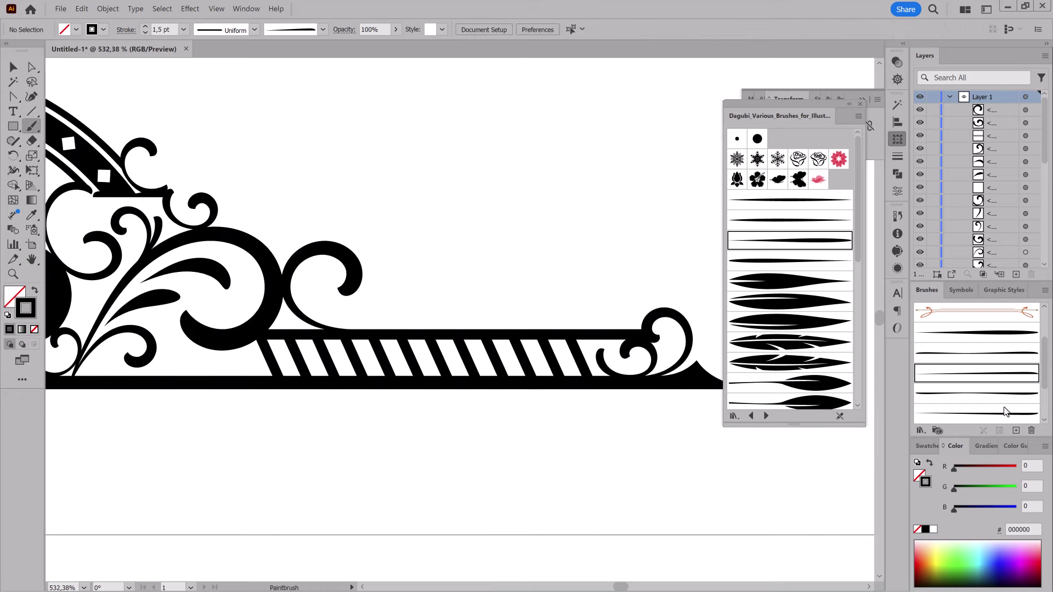
{"action": "left_click", "coordinate": [1020, 415]}
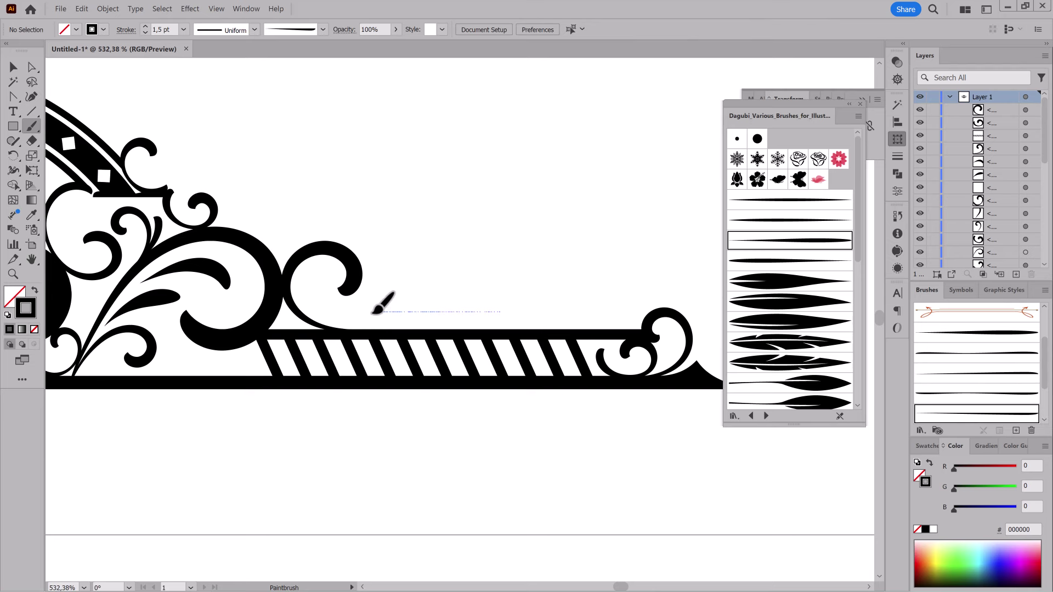
{"action": "left_click_drag", "start_coordinate": [374, 313], "coordinate": [370, 311]}
{"action": "scroll", "coordinate": [381, 301], "scroll_direction": "up", "scroll_amount": 3}
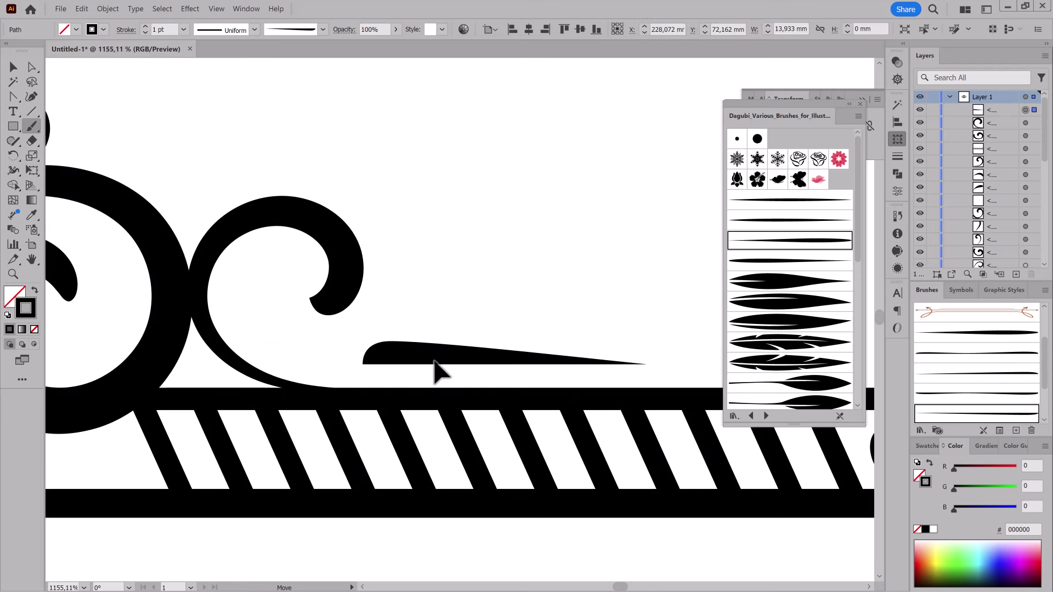
Step: Alt-drag a copy of the curl, scale it down and rotate it onto the spike's end
{"action": "left_click", "coordinate": [419, 170], "text": "ctrl"}
{"action": "left_click", "coordinate": [362, 294], "text": "ctrl"}
{"action": "key", "text": "v"}
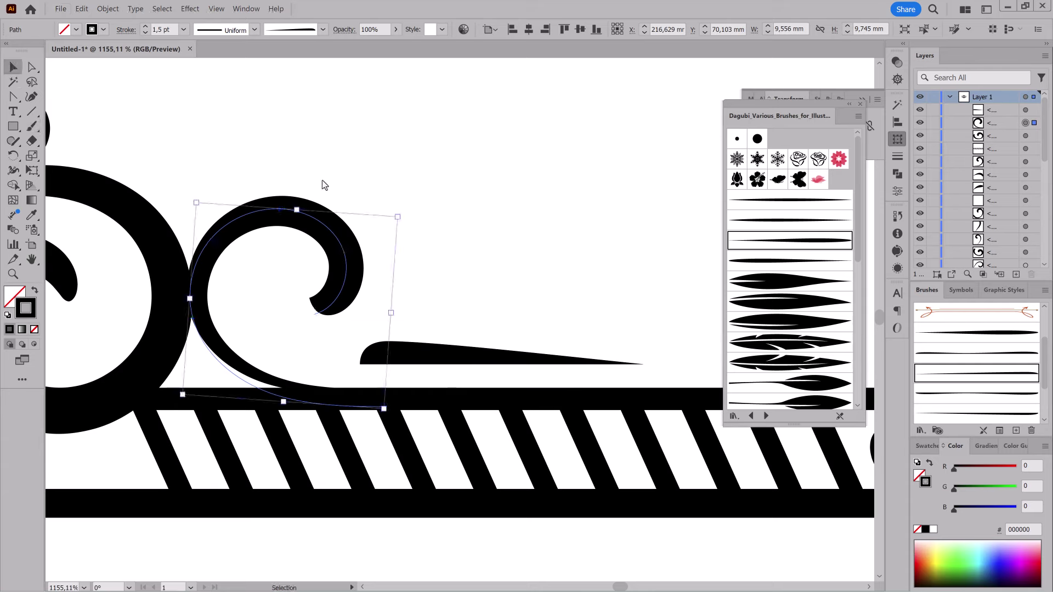
{"action": "left_click_drag", "start_coordinate": [351, 274], "coordinate": [563, 220]}
{"action": "mouse_move", "coordinate": [604, 164]}
{"action": "left_mouse_down"}
{"action": "mouse_move", "coordinate": [430, 301]}
{"action": "mouse_move", "coordinate": [442, 263]}
{"action": "left_mouse_up"}
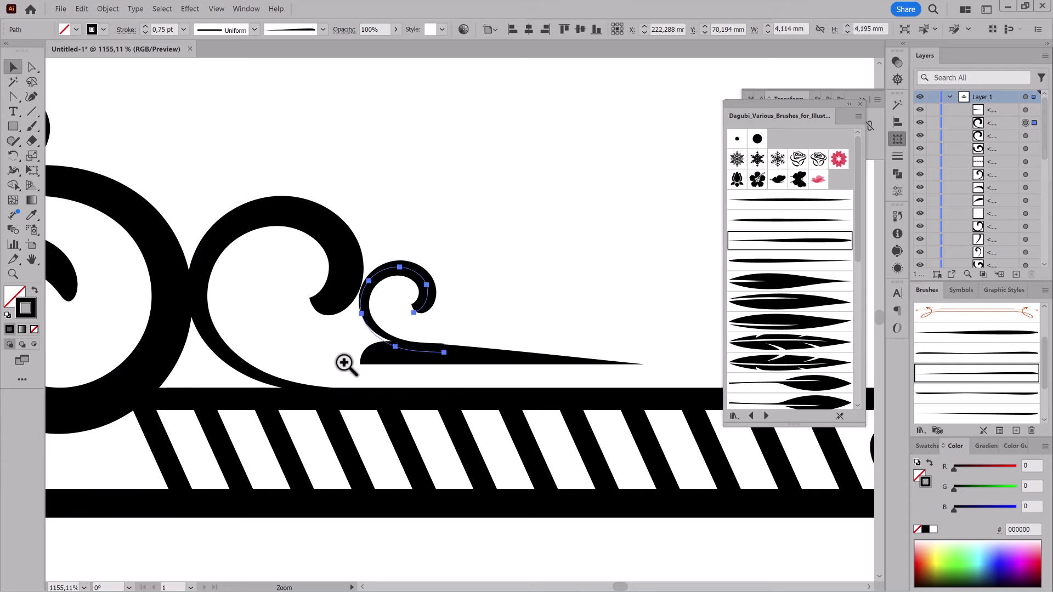
{"action": "left_click_drag", "start_coordinate": [344, 362], "coordinate": [625, 224]}
{"action": "left_click_drag", "start_coordinate": [607, 138], "coordinate": [571, 203]}
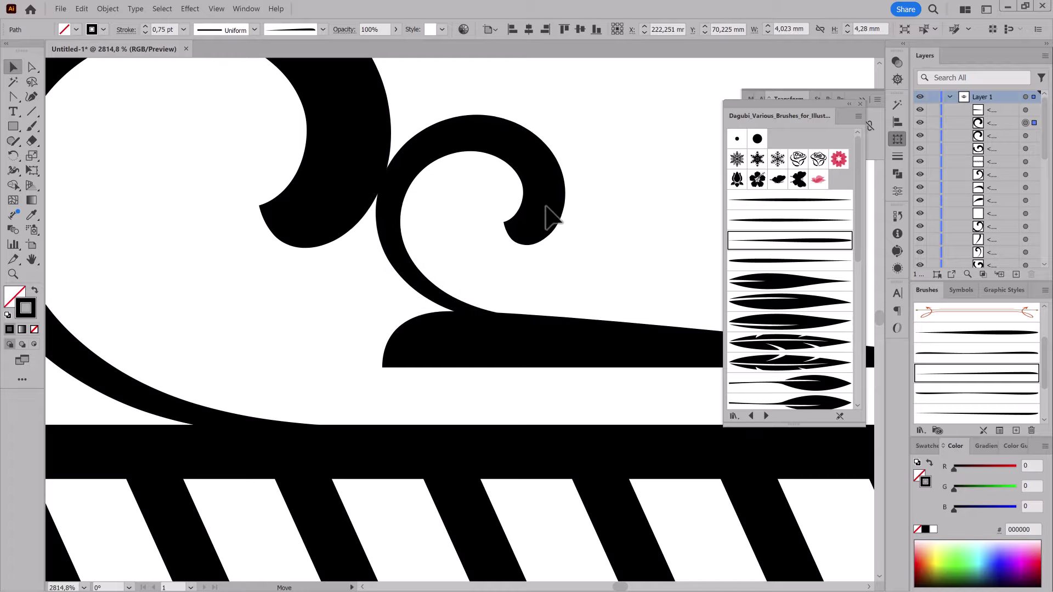
{"action": "scroll", "coordinate": [547, 218], "scroll_direction": "down", "scroll_amount": 5}
{"action": "scroll", "coordinate": [521, 413], "scroll_direction": "down", "scroll_amount": 2}
{"action": "scroll", "coordinate": [616, 359], "scroll_direction": "down", "scroll_amount": 2}
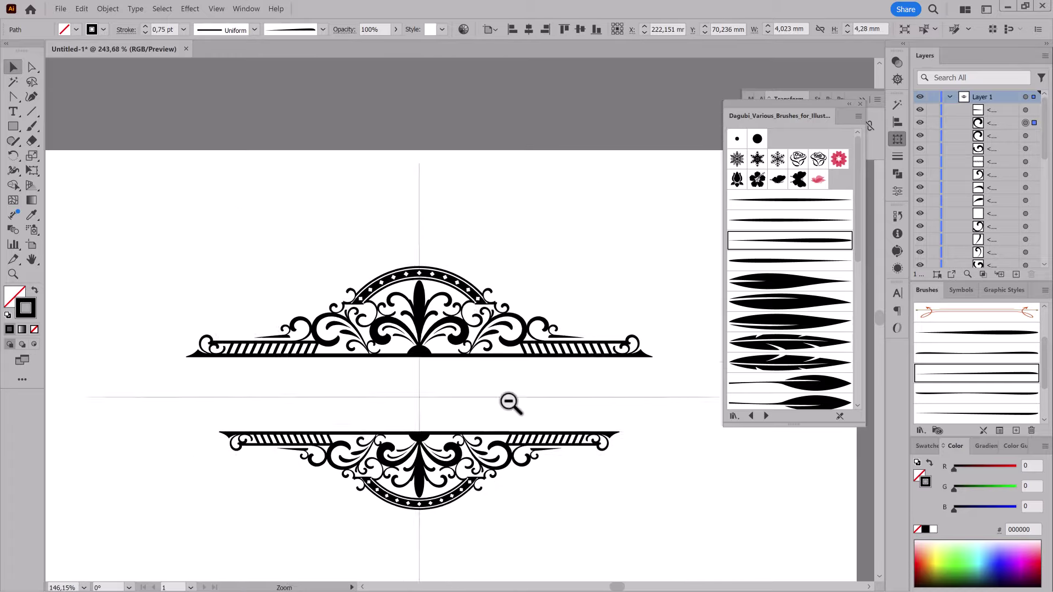
{"action": "left_click_drag", "start_coordinate": [508, 405], "coordinate": [541, 307]}
Step: Zoom into the stems and reshape the stem's right curl with Direct Selection
{"action": "left_click", "coordinate": [537, 313]}
{"action": "scroll", "coordinate": [470, 274], "scroll_direction": "up", "scroll_amount": 4}
{"action": "scroll", "coordinate": [466, 280], "scroll_direction": "up", "scroll_amount": 4}
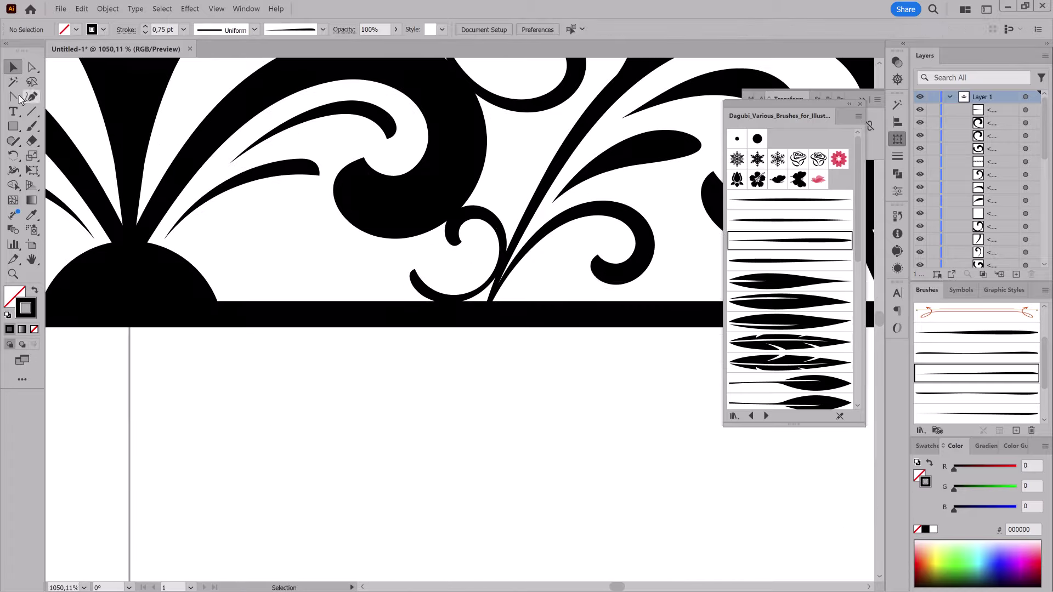
{"action": "scroll", "coordinate": [494, 332], "scroll_direction": "up", "scroll_amount": 1}
{"action": "scroll", "coordinate": [542, 343], "scroll_direction": "up", "scroll_amount": 1}
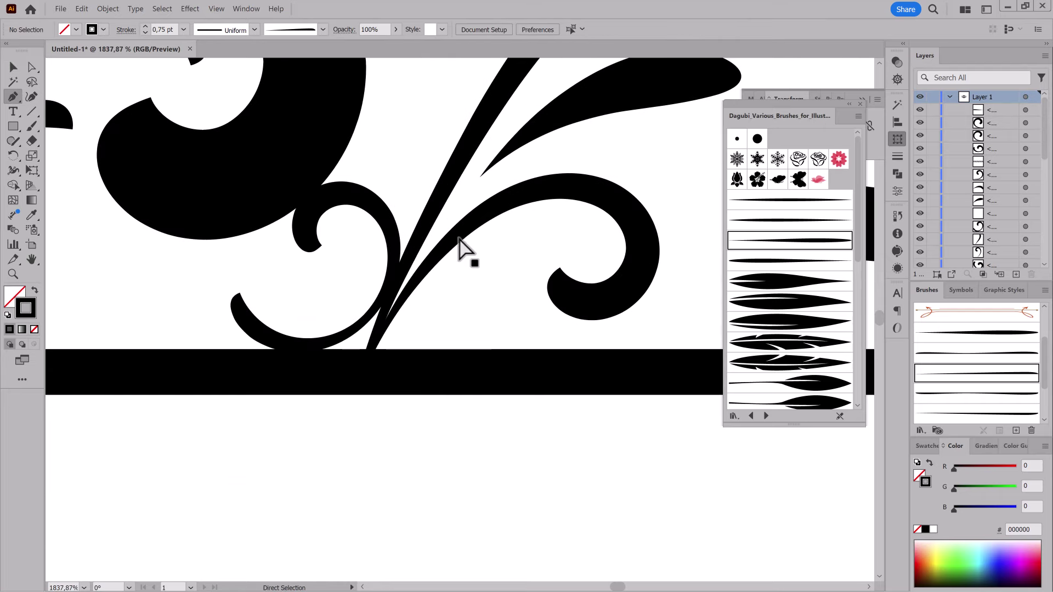
{"action": "left_click_drag", "start_coordinate": [463, 243], "coordinate": [517, 329]}
Step: Start a curved Pen path outlining a wedge at the stems' base on the bar
{"action": "left_click", "coordinate": [517, 329], "text": "ctrl"}
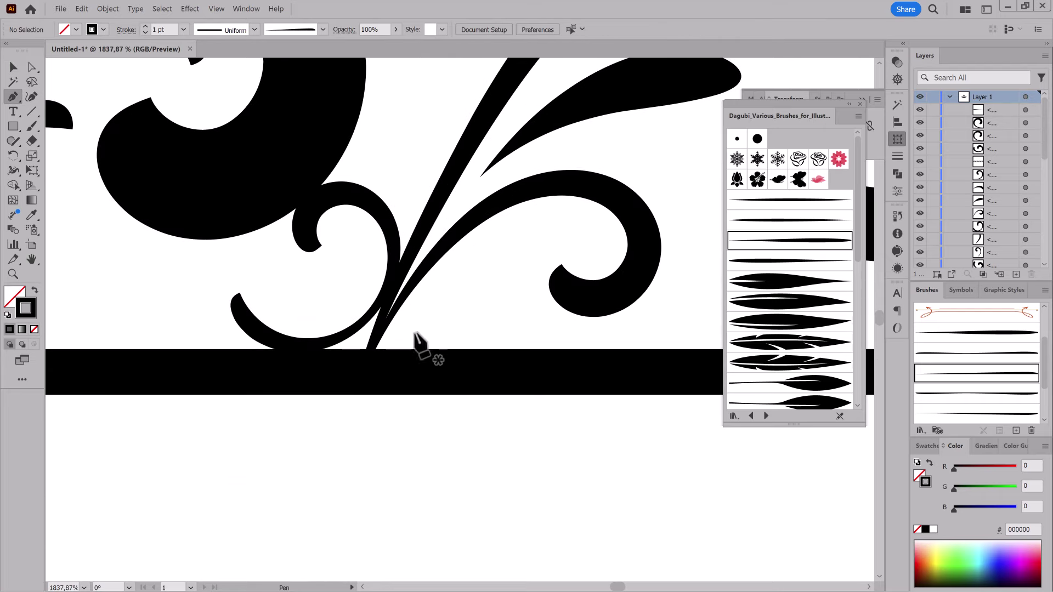
{"action": "left_click", "coordinate": [428, 268]}
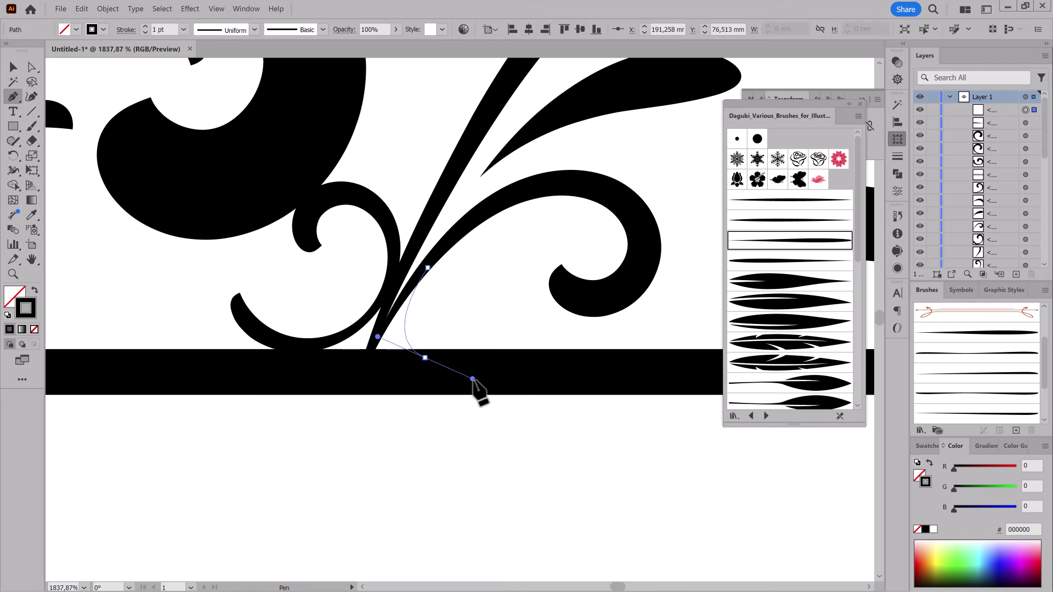
{"action": "left_click_drag", "start_coordinate": [295, 357], "coordinate": [324, 342]}
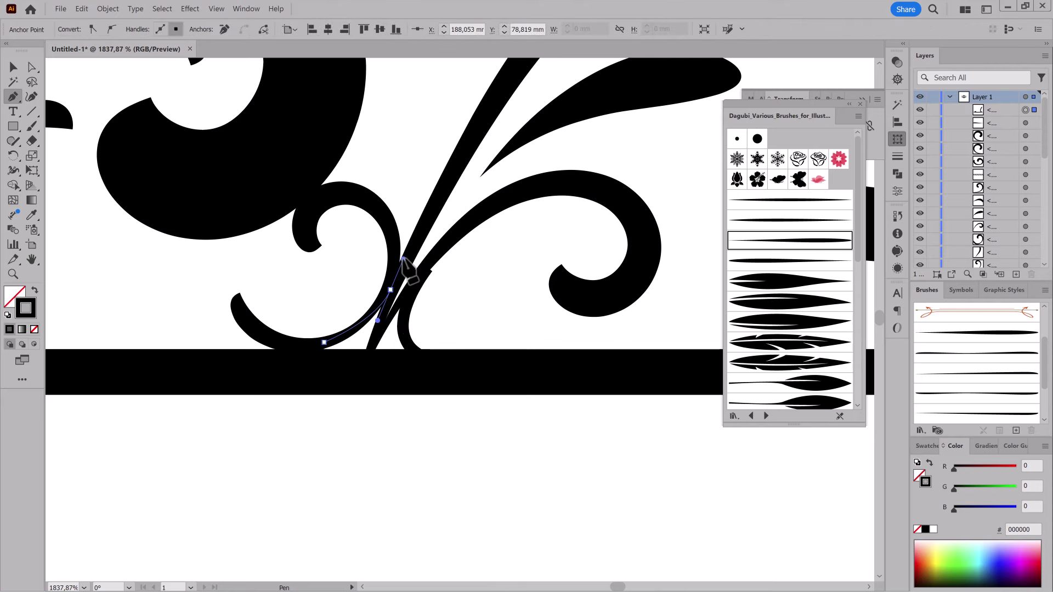
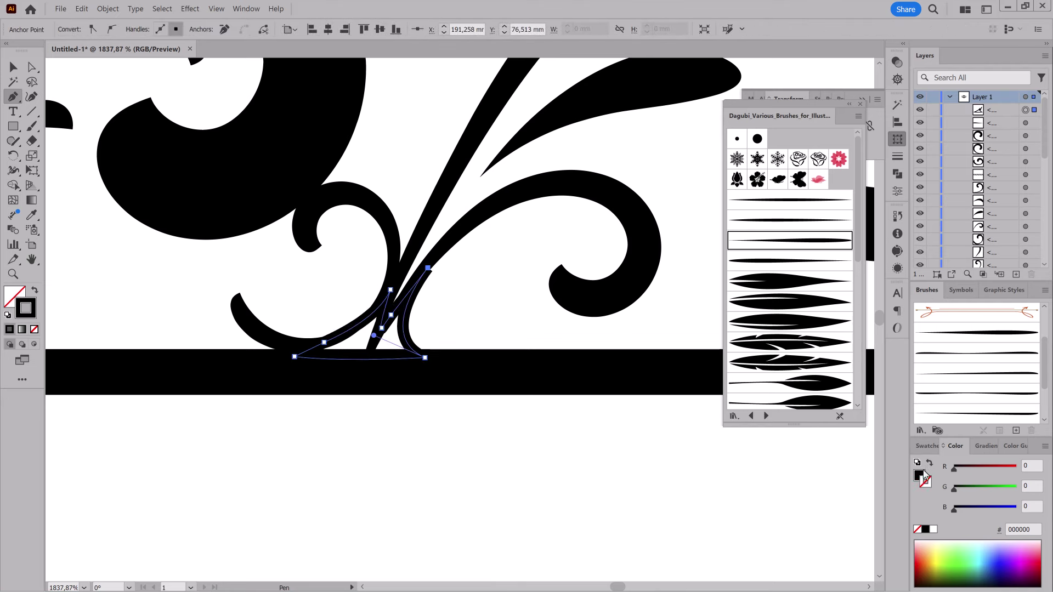
Step: Finish the small flourish path and zoom to check it
{"action": "left_click", "coordinate": [546, 501], "text": "ctrl"}
{"action": "scroll", "coordinate": [546, 500], "scroll_direction": "down", "scroll_amount": 5}
{"action": "scroll", "coordinate": [583, 426], "scroll_direction": "down", "scroll_amount": 3}
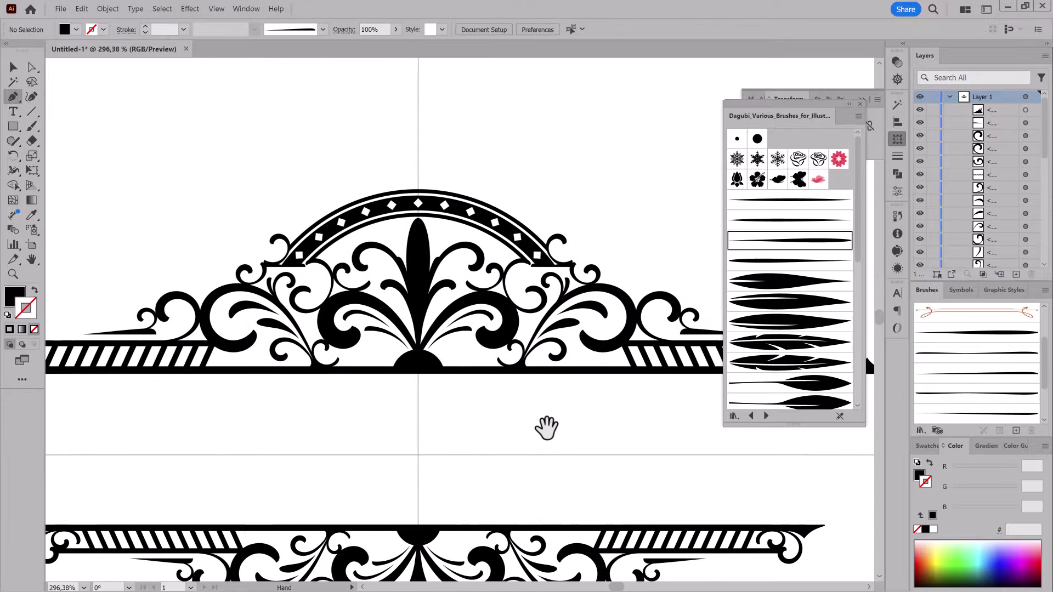
{"action": "scroll", "coordinate": [547, 428], "scroll_direction": "down", "scroll_amount": 2}
{"action": "scroll", "coordinate": [531, 410], "scroll_direction": "down", "scroll_amount": 2}
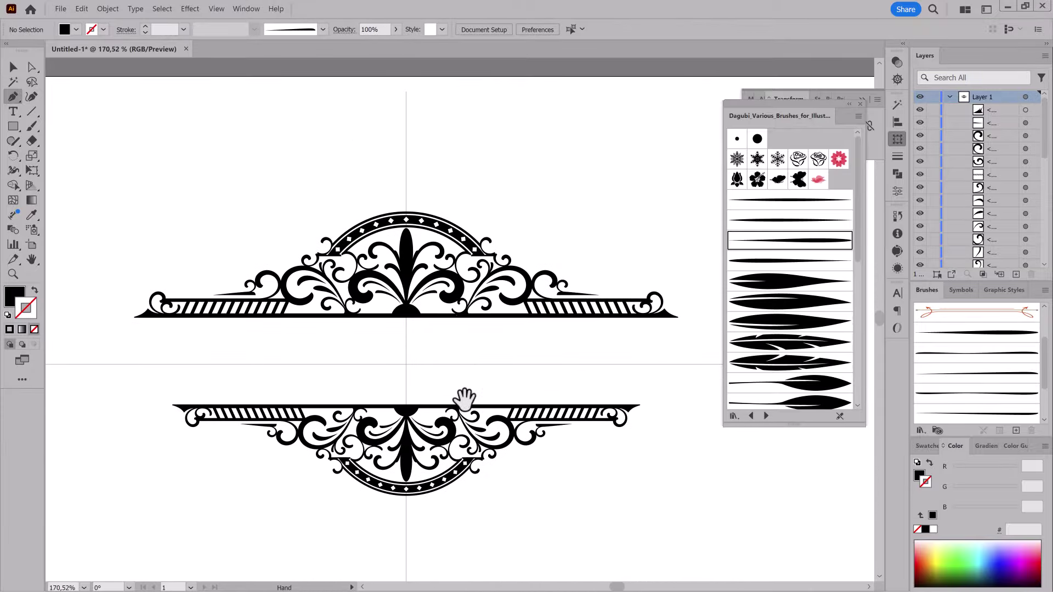
{"action": "scroll", "coordinate": [463, 399], "scroll_direction": "up", "scroll_amount": 5}
{"action": "scroll", "coordinate": [641, 358], "scroll_direction": "up", "scroll_amount": 5}
Step: Select the flourish path with Direct Selection to inspect its anchor points
{"action": "left_click", "coordinate": [32, 67]}
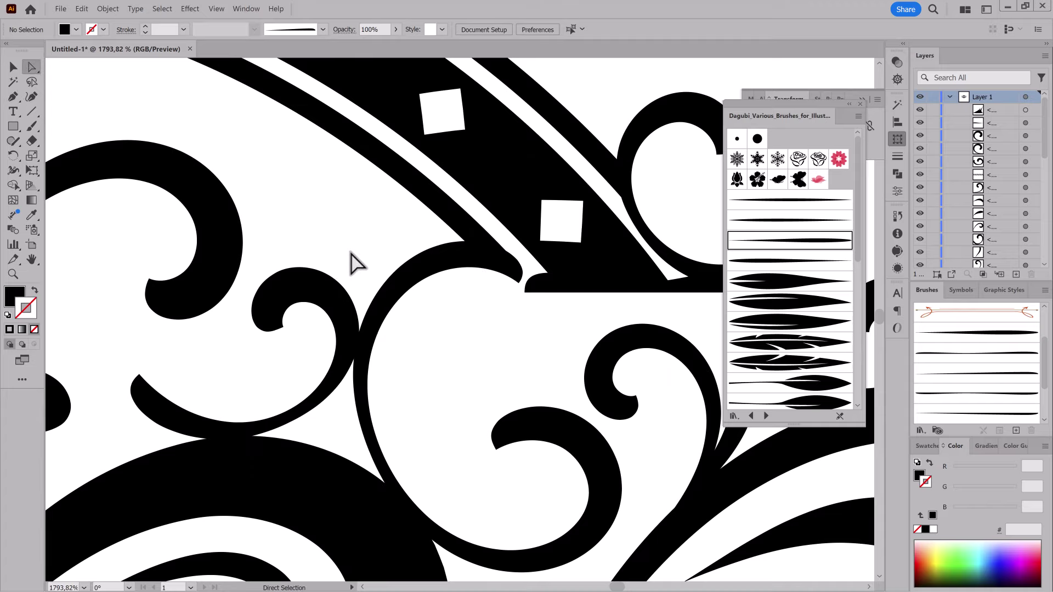
{"action": "left_click", "coordinate": [529, 275]}
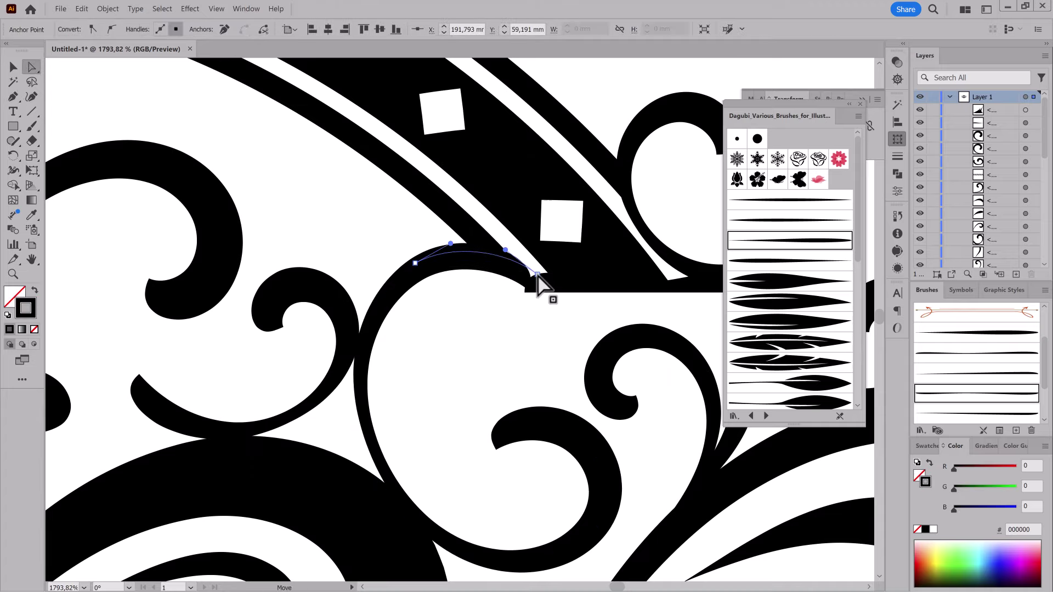
{"action": "scroll", "coordinate": [536, 278], "scroll_direction": "down", "scroll_amount": 3}
{"action": "scroll", "coordinate": [521, 296], "scroll_direction": "down", "scroll_amount": 5}
{"action": "scroll", "coordinate": [510, 307], "scroll_direction": "down", "scroll_amount": 3}
{"action": "scroll", "coordinate": [505, 316], "scroll_direction": "down", "scroll_amount": 1}
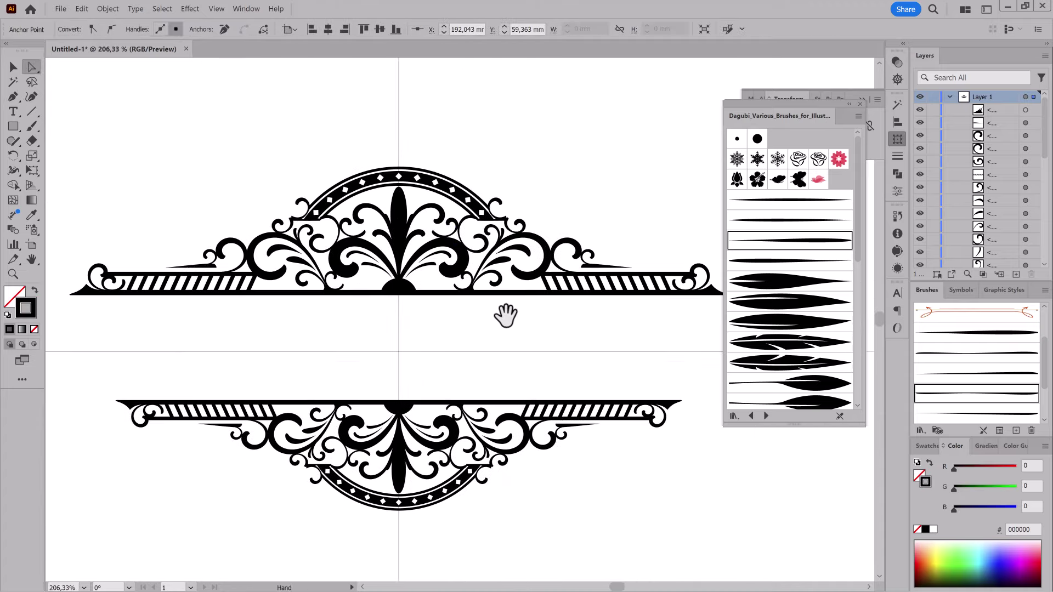
Step: Set the layer's Transform effect to 80% scale from the Appearance panel
{"action": "left_click", "coordinate": [897, 269]}
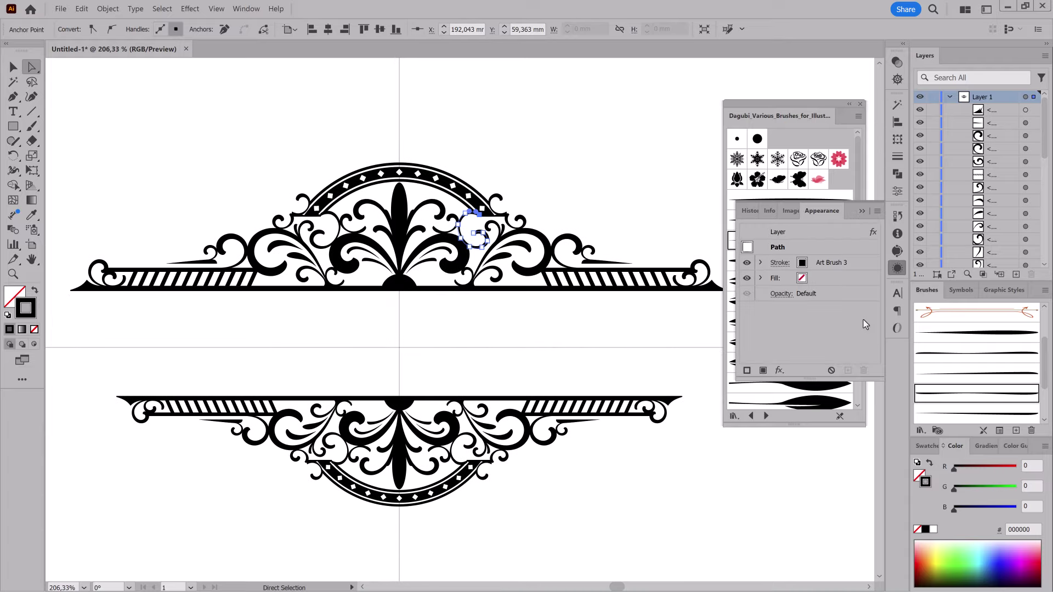
{"action": "left_click", "coordinate": [1025, 97]}
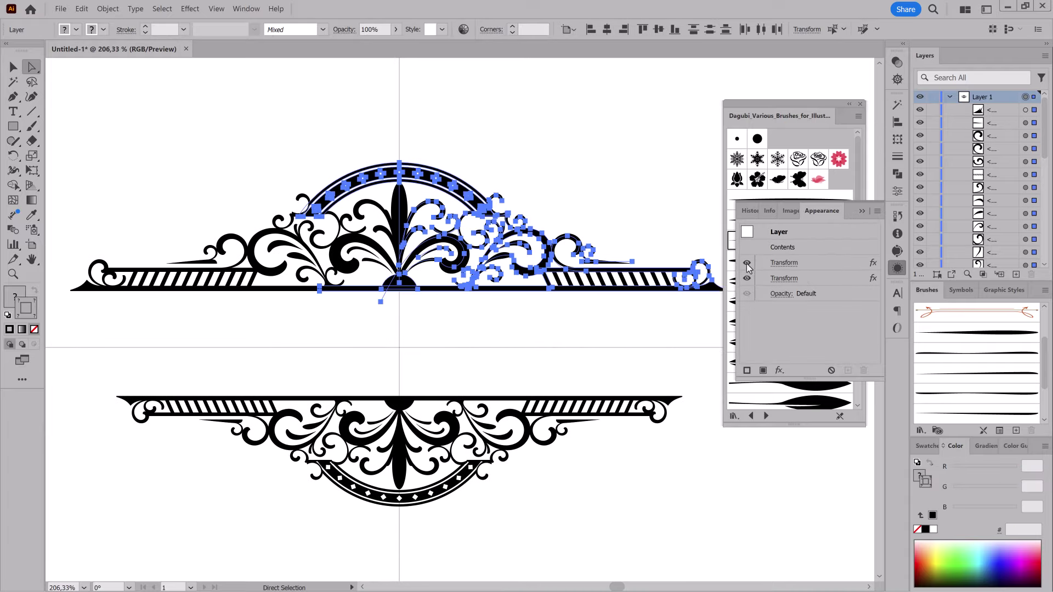
{"action": "left_click", "coordinate": [779, 278]}
{"action": "key", "text": "Tab"}
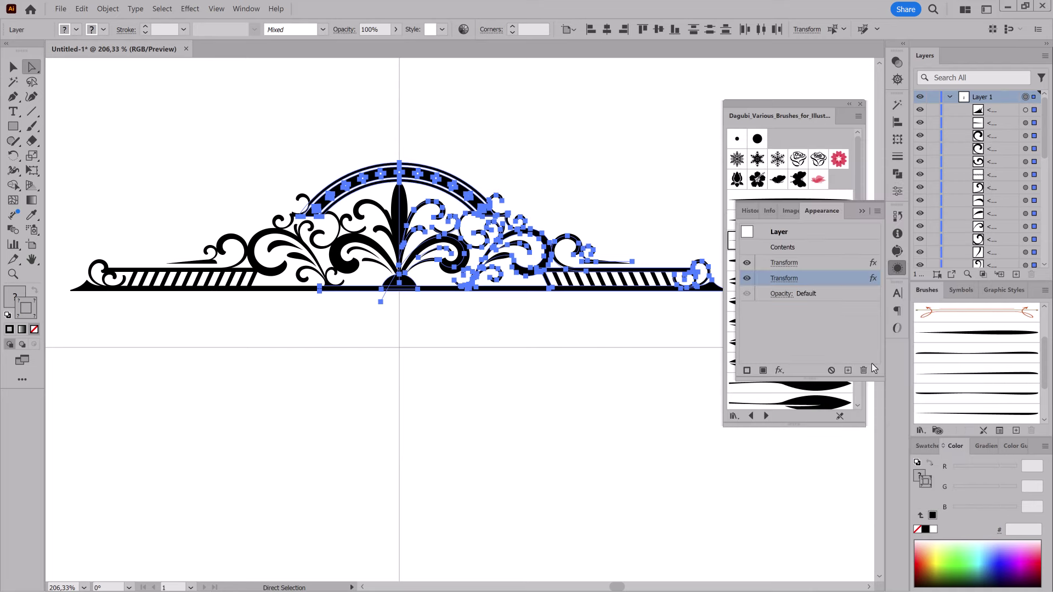
{"action": "left_click", "coordinate": [784, 280]}
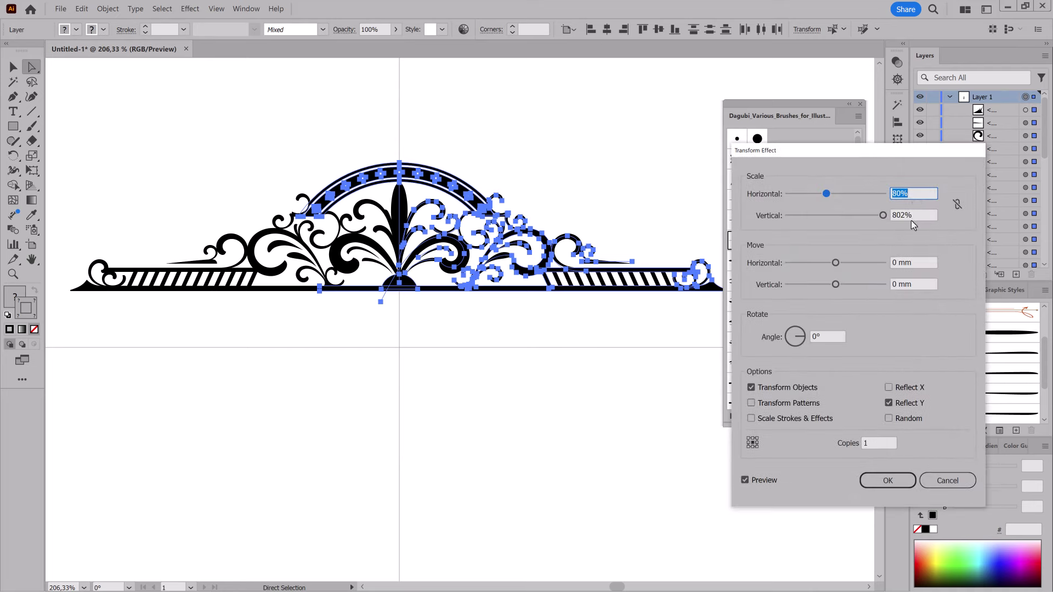
{"action": "left_click", "coordinate": [888, 481]}
{"action": "left_click", "coordinate": [674, 522]}
{"action": "scroll", "coordinate": [608, 518], "scroll_direction": "down", "scroll_amount": 3}
{"action": "scroll", "coordinate": [527, 428], "scroll_direction": "up", "scroll_amount": 3}
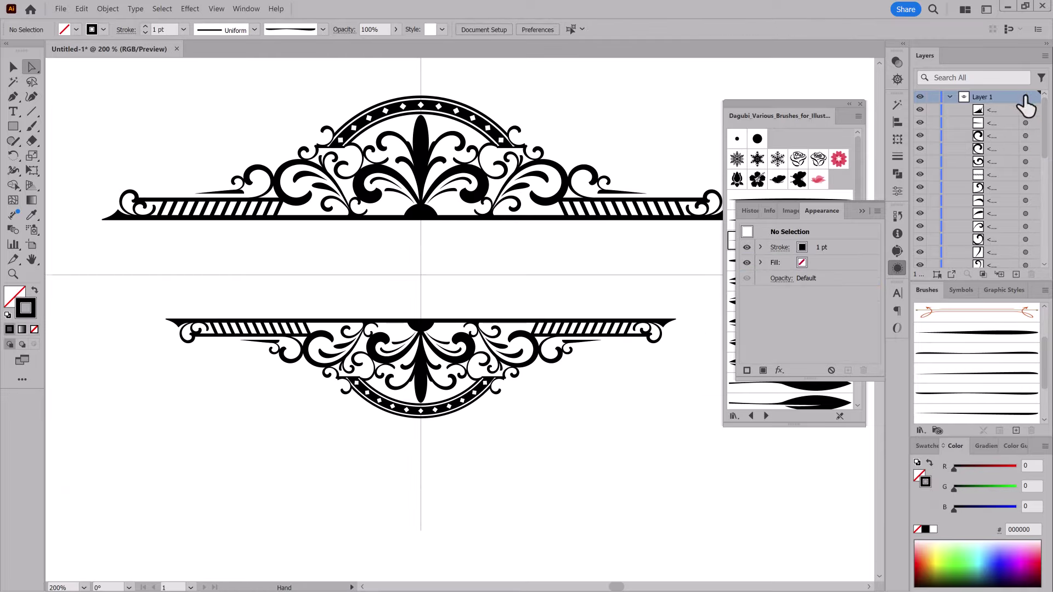
Step: Change the Transform effect's vertical move to -1 mm, then duplicate Layer 1
{"action": "left_click", "coordinate": [1025, 97]}
{"action": "left_click", "coordinate": [790, 283]}
{"action": "left_click", "coordinate": [904, 283]}
{"action": "key", "text": "Down"}
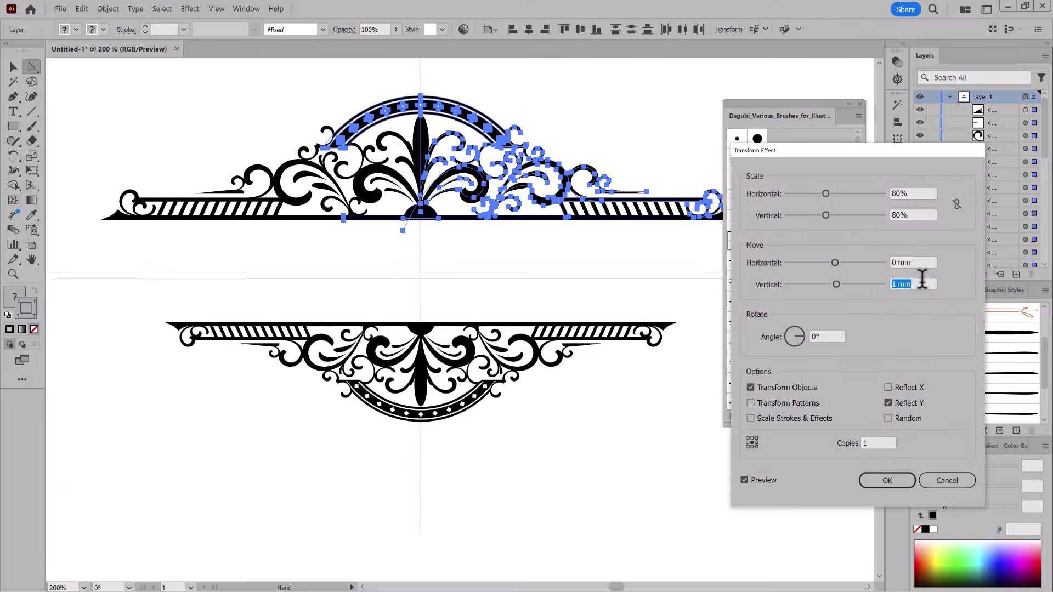
{"action": "key", "text": "Down"}
{"action": "key", "text": "Down"}
{"action": "key", "text": "Down"}
{"action": "key", "text": "Down"}
{"action": "key", "text": "Up"}
{"action": "key", "text": "Up"}
{"action": "key", "text": "Up"}
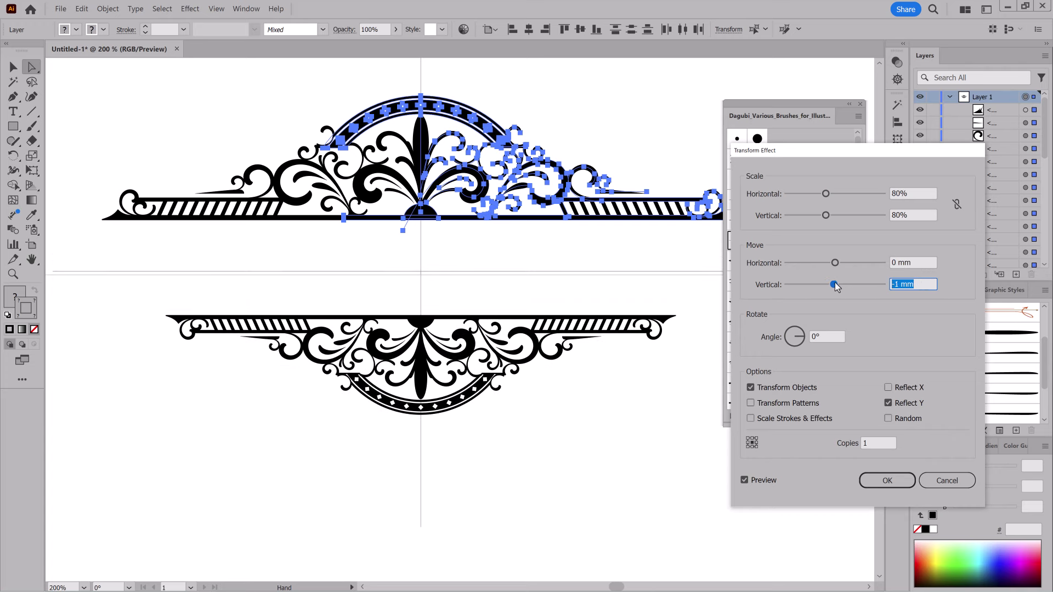
{"action": "left_click", "coordinate": [888, 481]}
{"action": "left_click", "coordinate": [626, 497]}
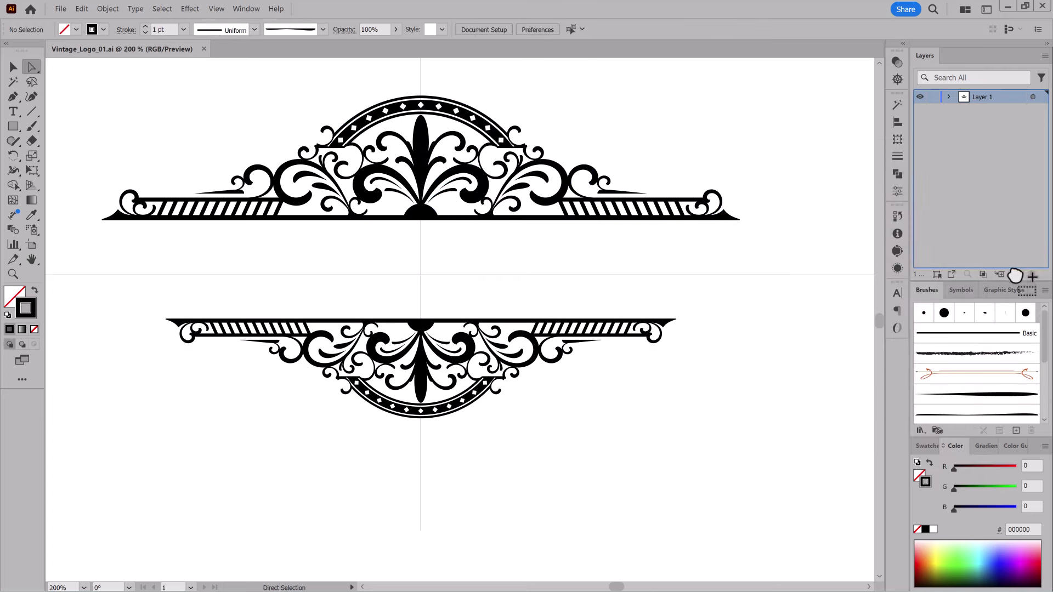
{"action": "left_click_drag", "start_coordinate": [1015, 275], "coordinate": [1033, 276]}
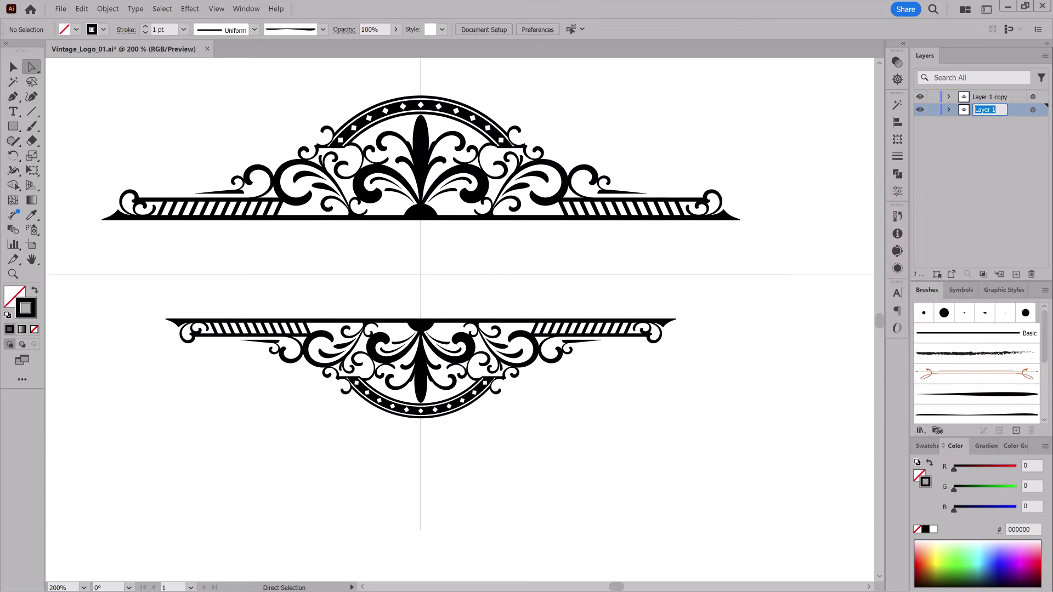
Step: Select the guide lines in Layer 1 copy, then clear the selection
{"action": "left_click", "coordinate": [109, 9]}
{"action": "left_click", "coordinate": [129, 82]}
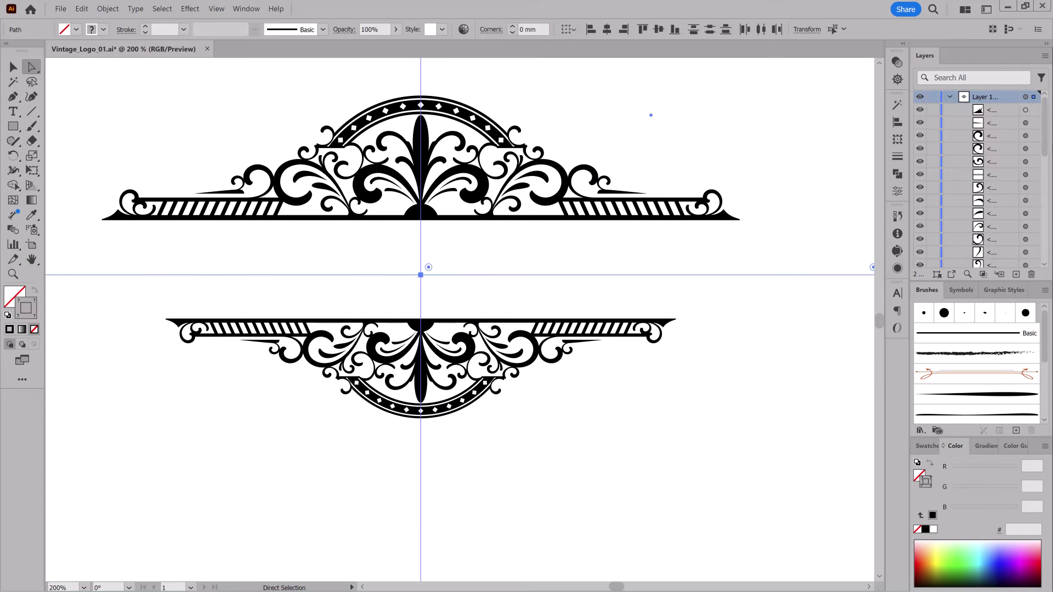
{"action": "scroll", "coordinate": [1047, 269], "scroll_direction": "down", "scroll_amount": 10}
{"action": "left_click", "coordinate": [746, 447]}
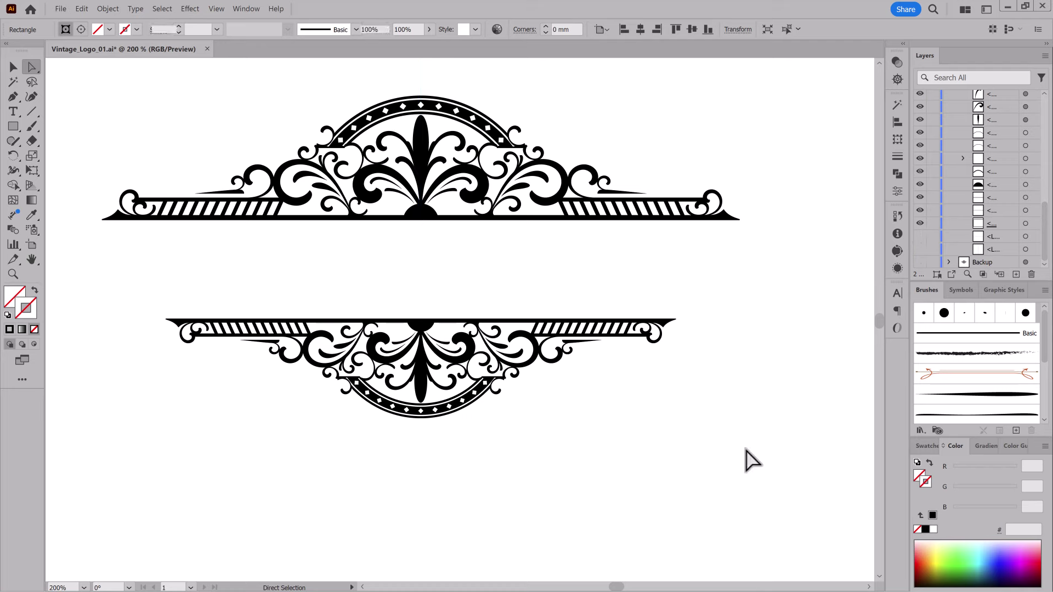
{"action": "scroll", "coordinate": [1044, 104], "scroll_direction": "up", "scroll_amount": 10}
Step: Expand the copy's mirrored Transform effect into real artwork with Expand Appearance
{"action": "left_click", "coordinate": [1034, 96]}
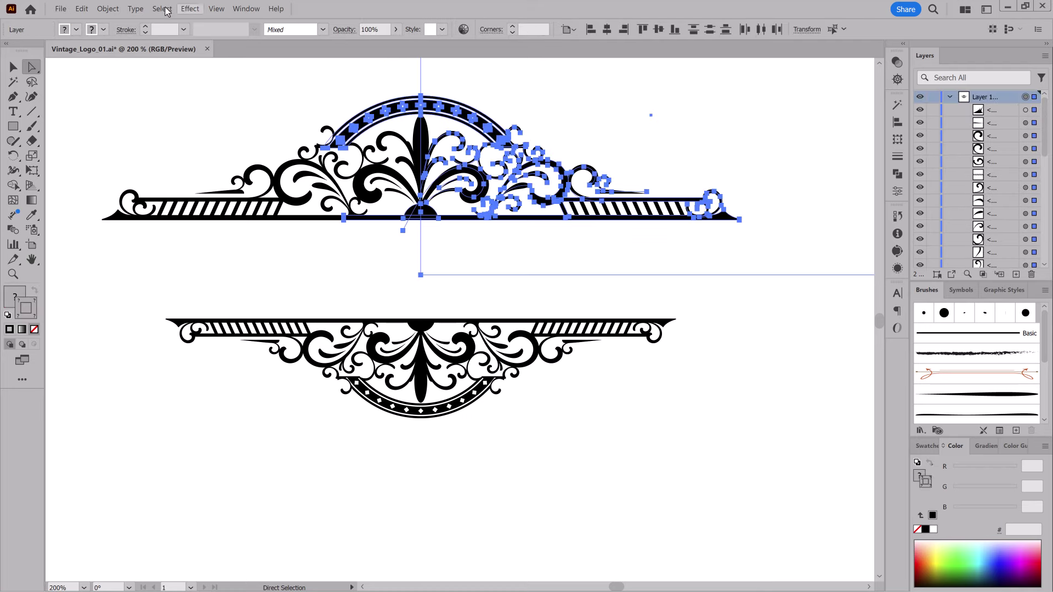
{"action": "left_click", "coordinate": [107, 8]}
{"action": "left_click", "coordinate": [127, 120]}
{"action": "key", "text": "ctrl+0"}
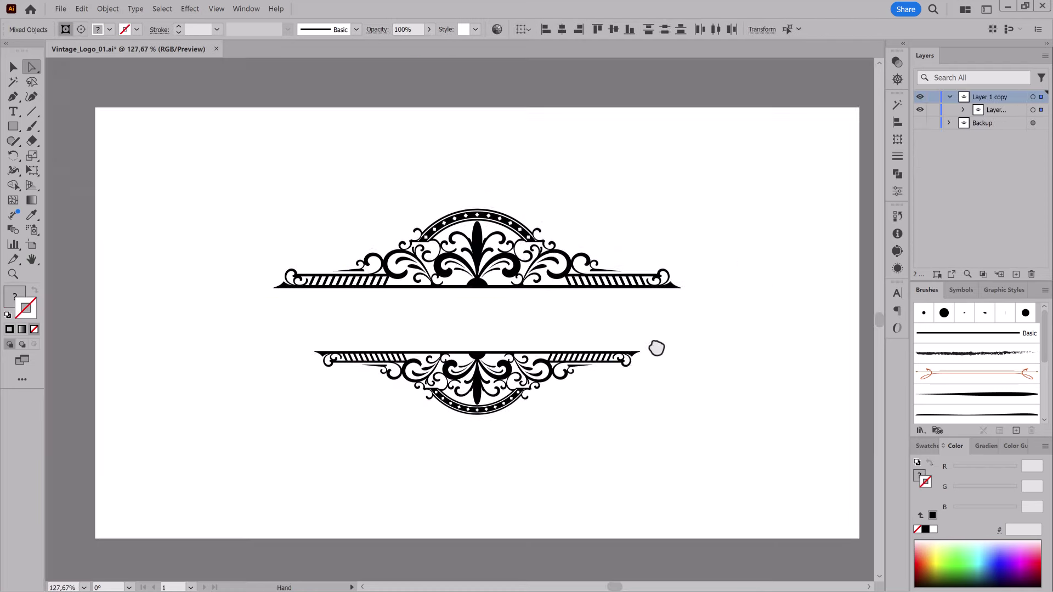
Step: Select all the artwork and merge the shapes with a Pathfinder shape mode
{"action": "left_click_drag", "start_coordinate": [32, 67], "coordinate": [104, 77]}
{"action": "left_click", "coordinate": [164, 141]}
{"action": "key", "text": "ctrl+a"}
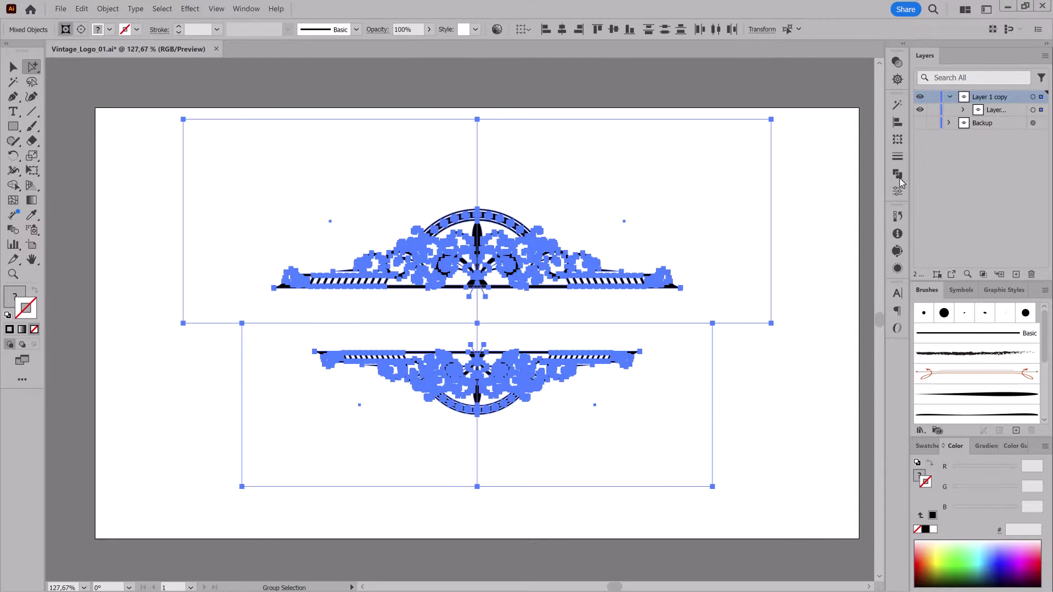
{"action": "left_click", "coordinate": [897, 174]}
{"action": "left_click", "coordinate": [801, 164]}
{"action": "scroll", "coordinate": [517, 404], "scroll_direction": "up", "scroll_amount": 5}
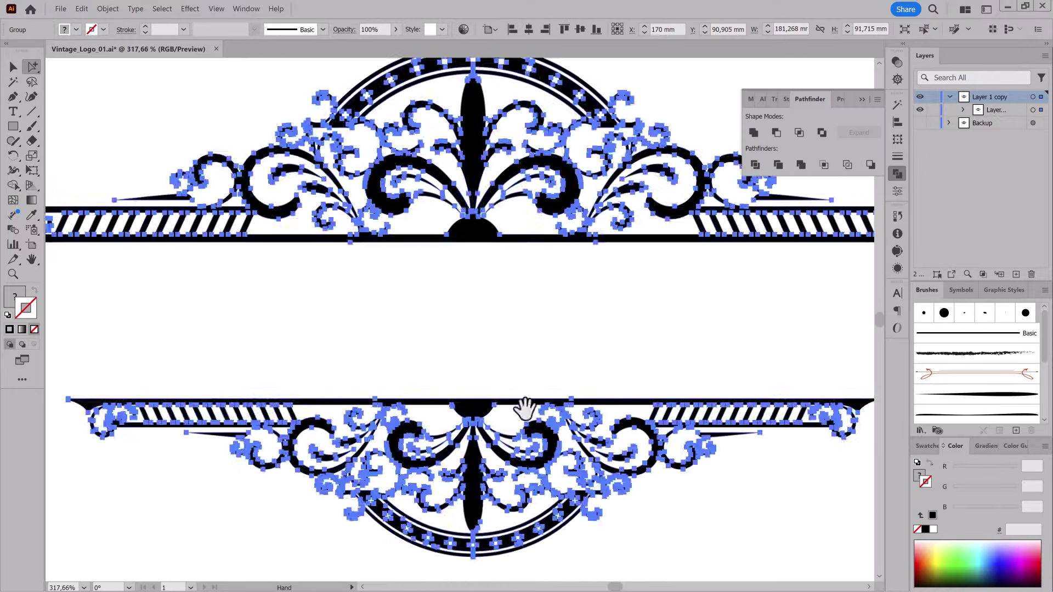
{"action": "scroll", "coordinate": [465, 359], "scroll_direction": "down", "scroll_amount": 2}
{"action": "scroll", "coordinate": [466, 360], "scroll_direction": "down", "scroll_amount": 3}
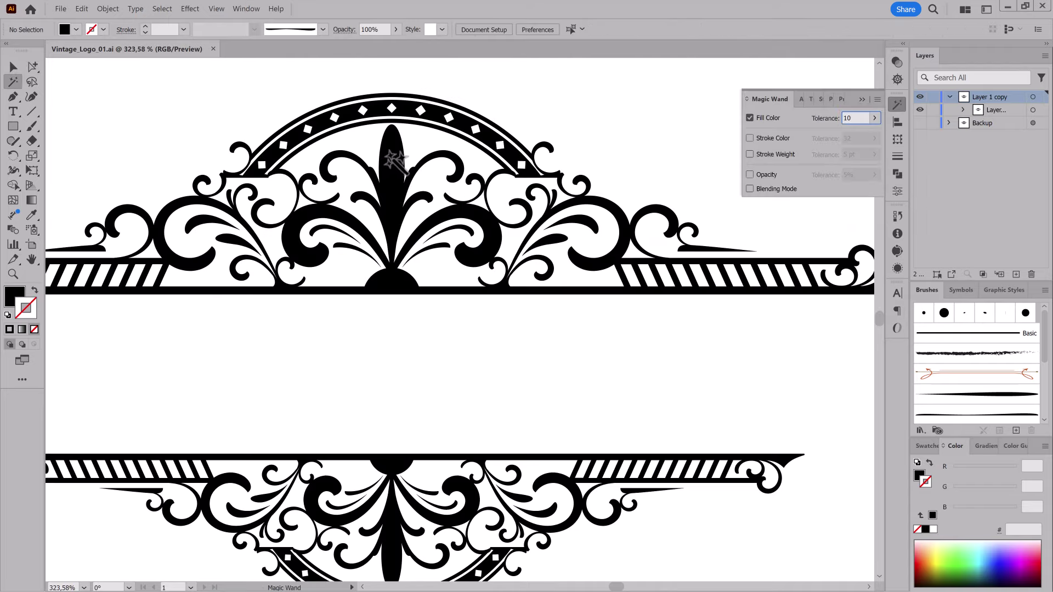
Step: Select the black-filled shapes, invert the selection, and cut everything else
{"action": "left_click", "coordinate": [394, 161]}
{"action": "left_click", "coordinate": [162, 9]}
{"action": "left_click", "coordinate": [164, 55]}
{"action": "left_click", "coordinate": [82, 9]}
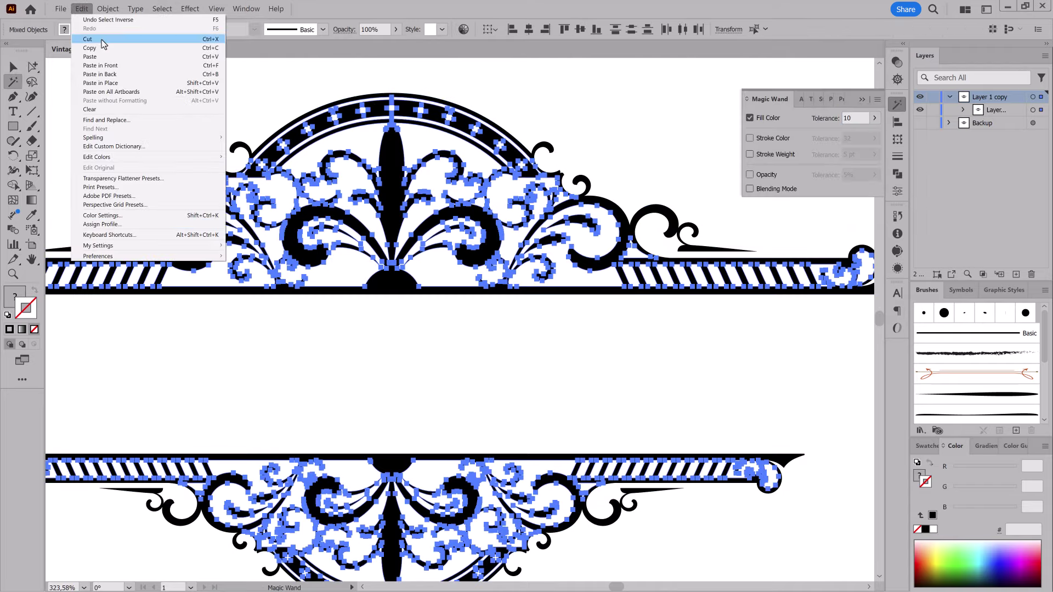
{"action": "left_click", "coordinate": [101, 40]}
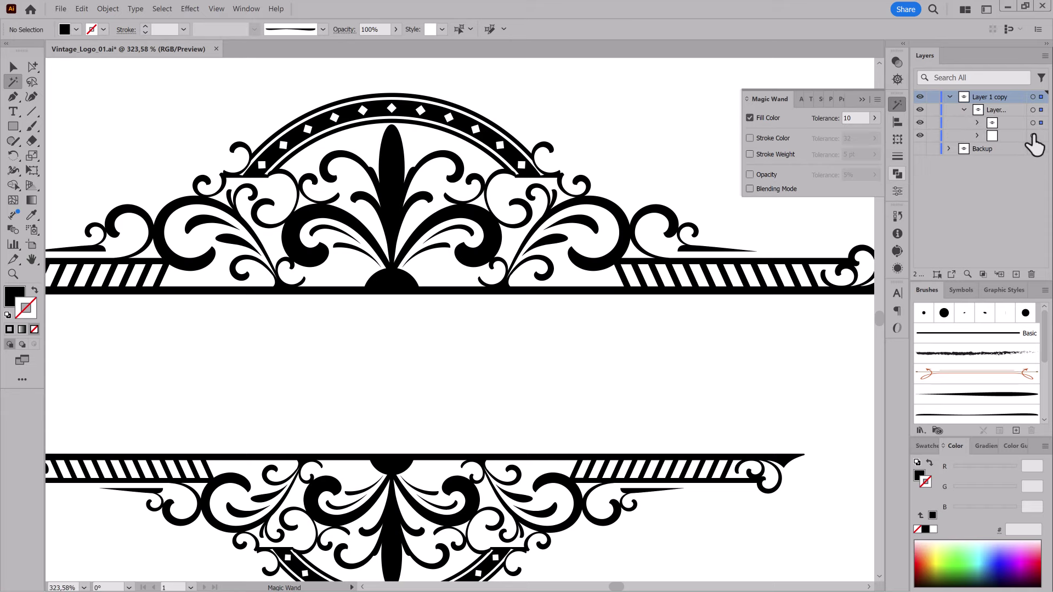
Step: Move the black ornament shapes into the empty sublayer by cutting and pasting
{"action": "left_click", "coordinate": [1011, 136]}
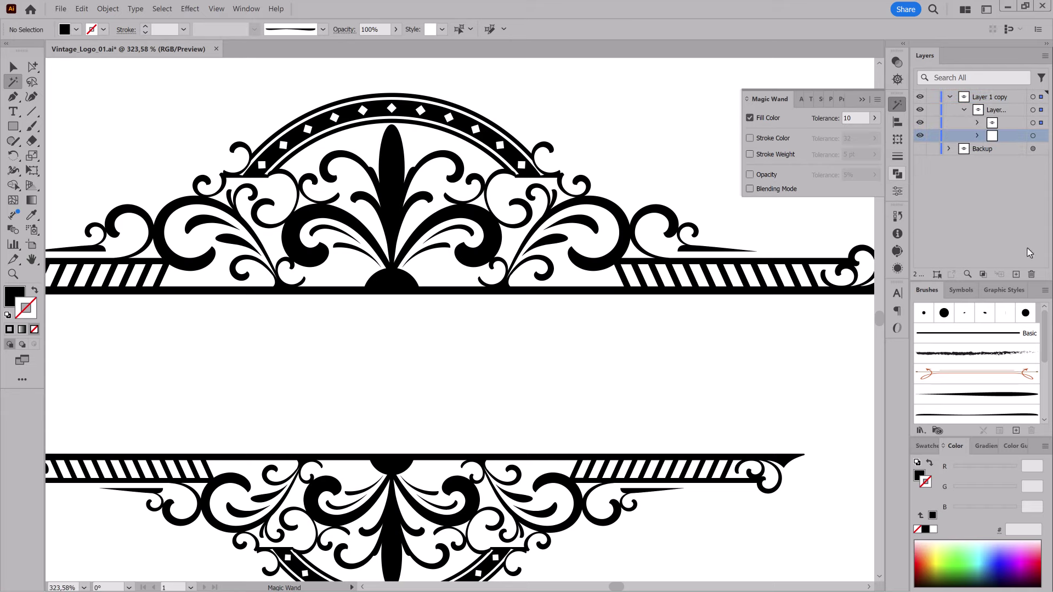
{"action": "left_click", "coordinate": [397, 144]}
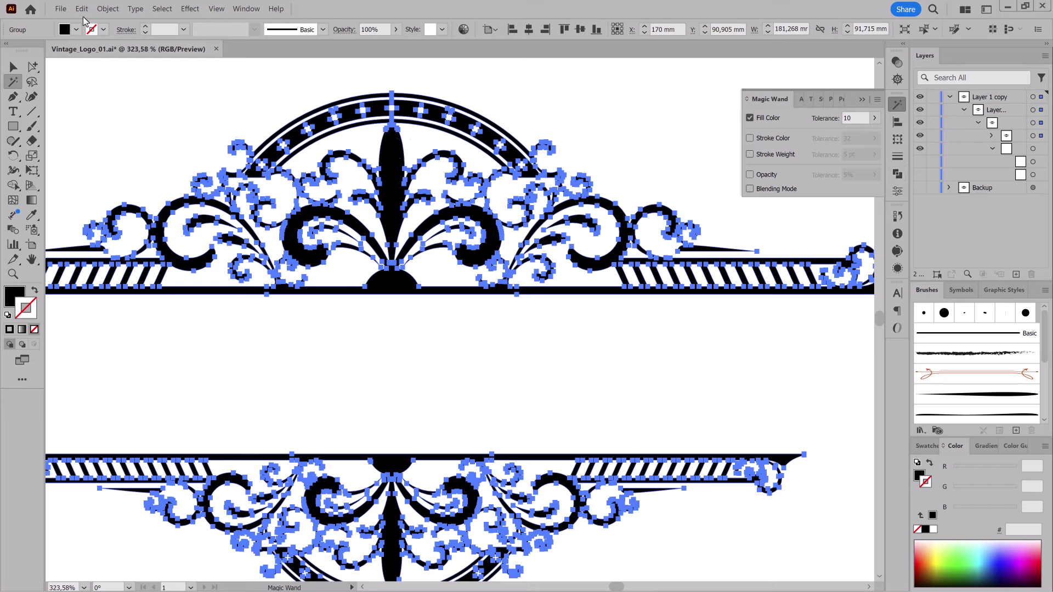
{"action": "left_click", "coordinate": [82, 9]}
{"action": "left_click", "coordinate": [88, 39]}
{"action": "left_click", "coordinate": [82, 9]}
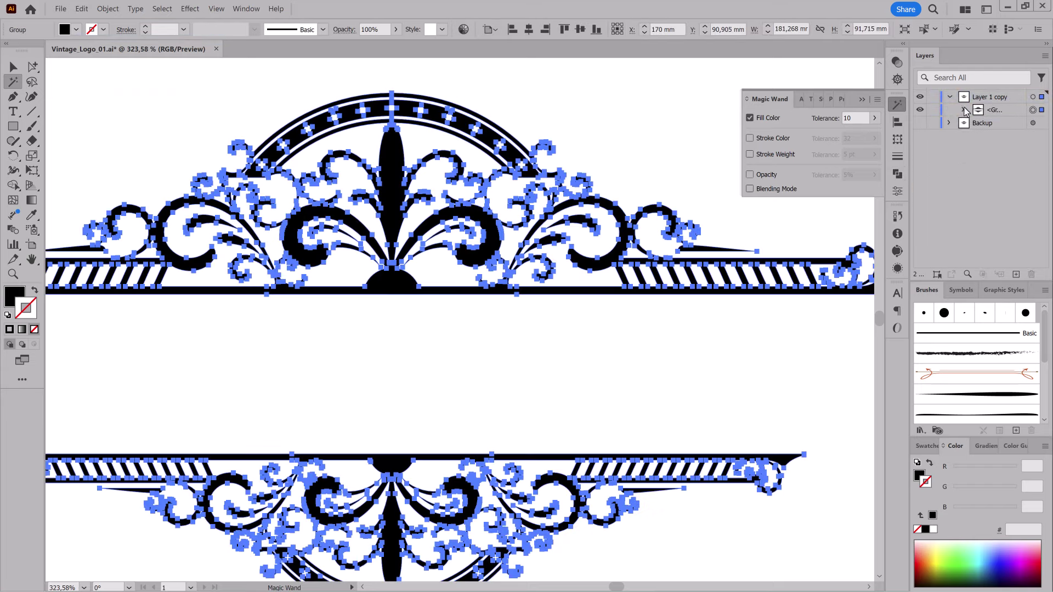
Step: Duplicate the ornament group in the Layers panel and deselect everything
{"action": "scroll", "coordinate": [462, 232], "scroll_direction": "down", "scroll_amount": 3}
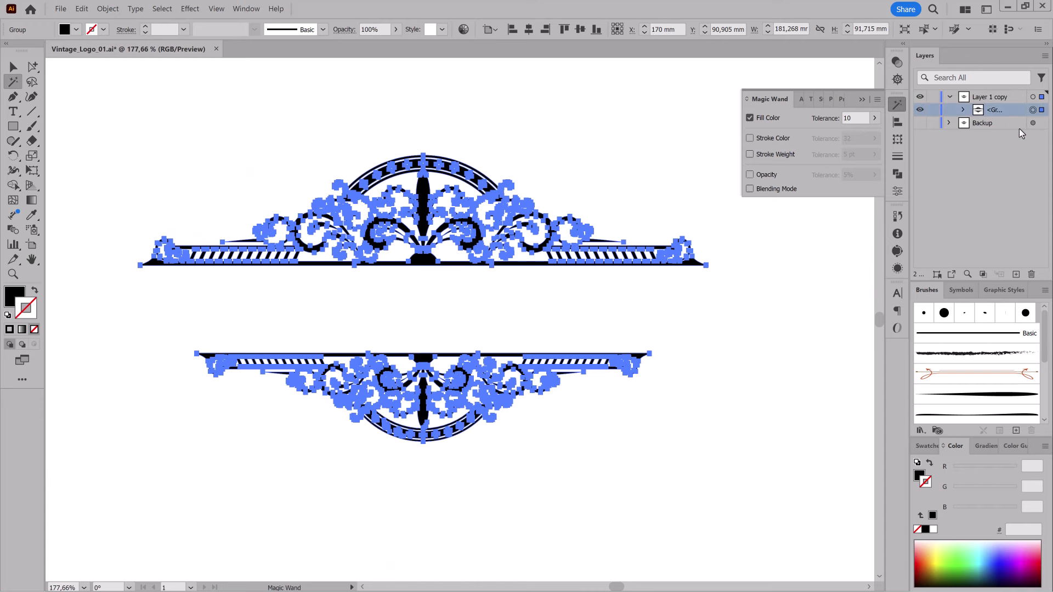
{"action": "left_click_drag", "start_coordinate": [1016, 275], "coordinate": [1016, 274]}
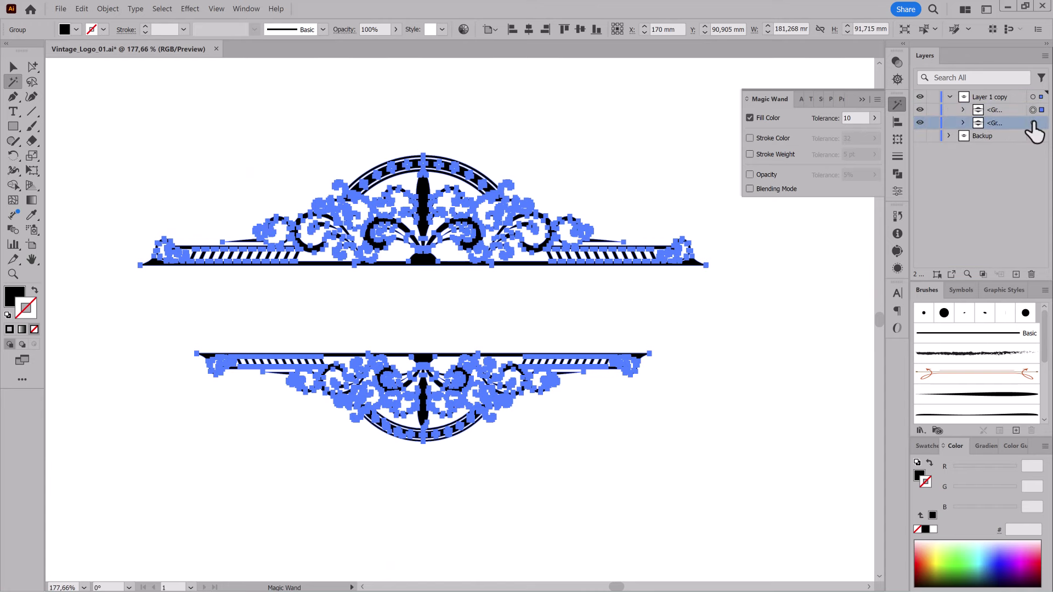
{"action": "left_click", "coordinate": [162, 8]}
{"action": "left_click", "coordinate": [235, 250]}
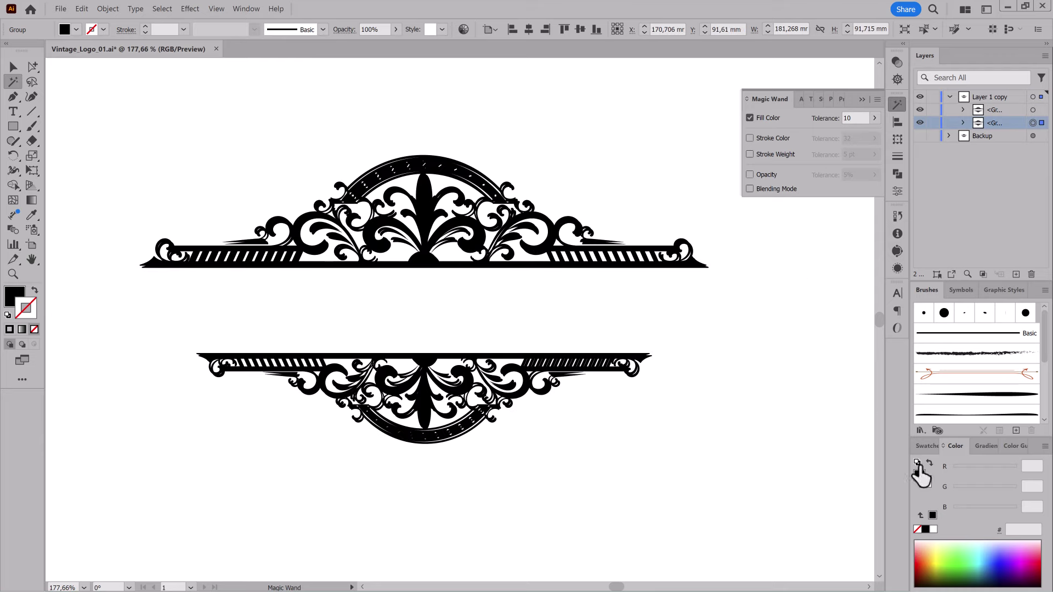
Step: Fill one copy grey, then paste a black copy in front and nudge it up-left
{"action": "left_click", "coordinate": [926, 447]}
{"action": "left_click", "coordinate": [970, 520]}
{"action": "scroll", "coordinate": [693, 406], "scroll_direction": "up", "scroll_amount": 3}
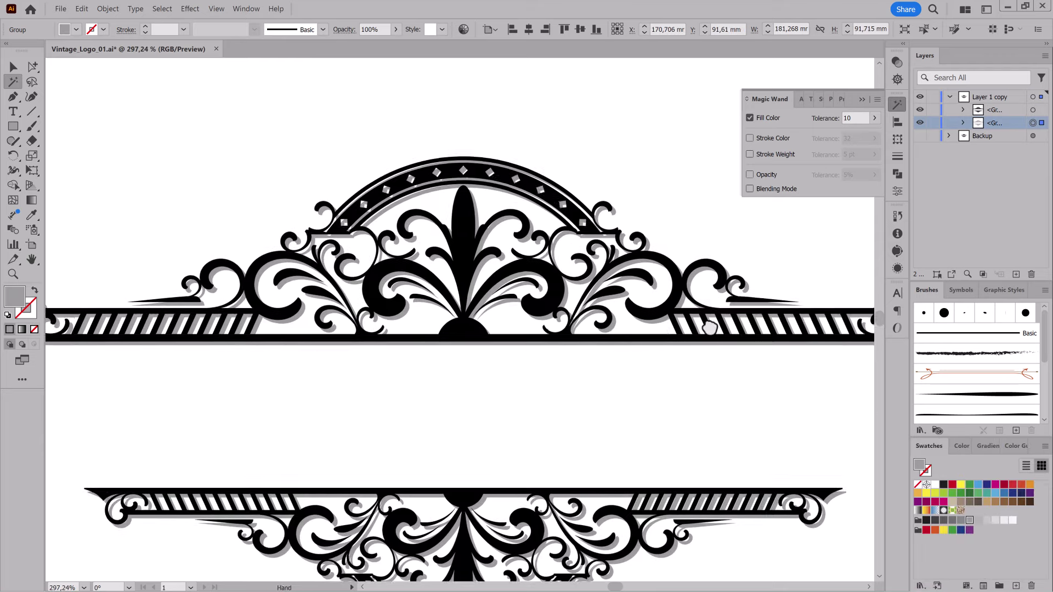
{"action": "key", "text": "ctrl+c"}
{"action": "key", "text": "ctrl+f"}
{"action": "left_click", "coordinate": [944, 484]}
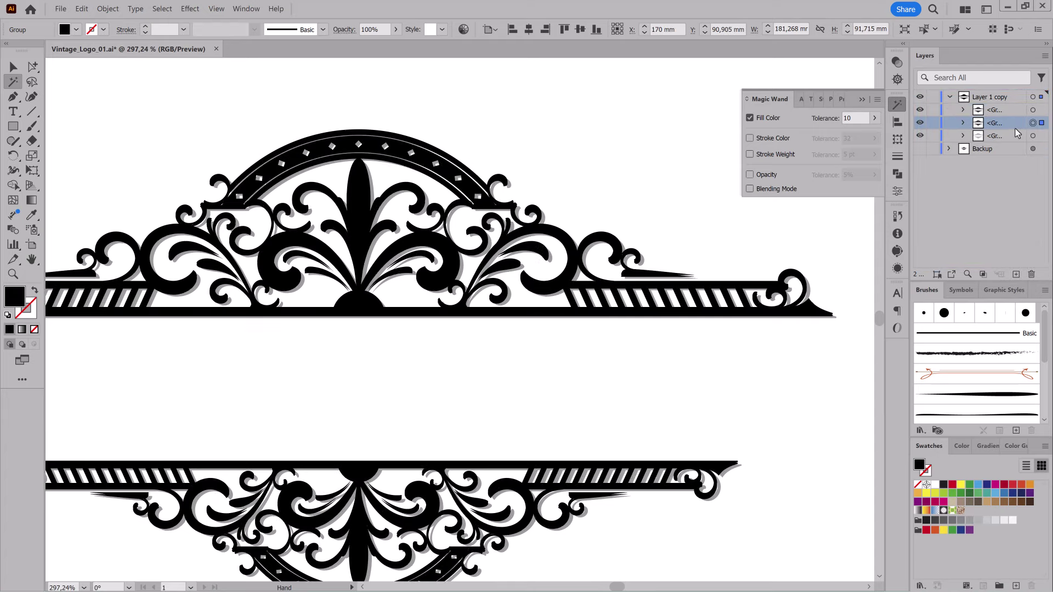
{"action": "key", "text": "Left"}
{"action": "key", "text": "Up"}
Step: Give an ornament copy a white fill and a white stroke aligned outside
{"action": "left_click", "coordinate": [935, 485]}
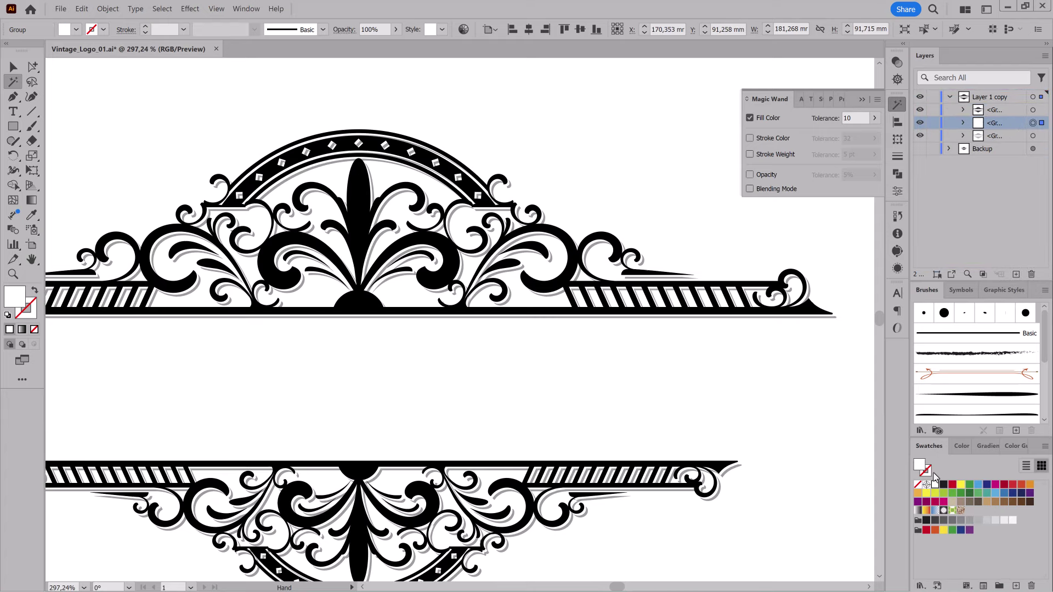
{"action": "left_click", "coordinate": [927, 472]}
{"action": "left_click", "coordinate": [936, 485]}
{"action": "left_click", "coordinate": [1033, 136]}
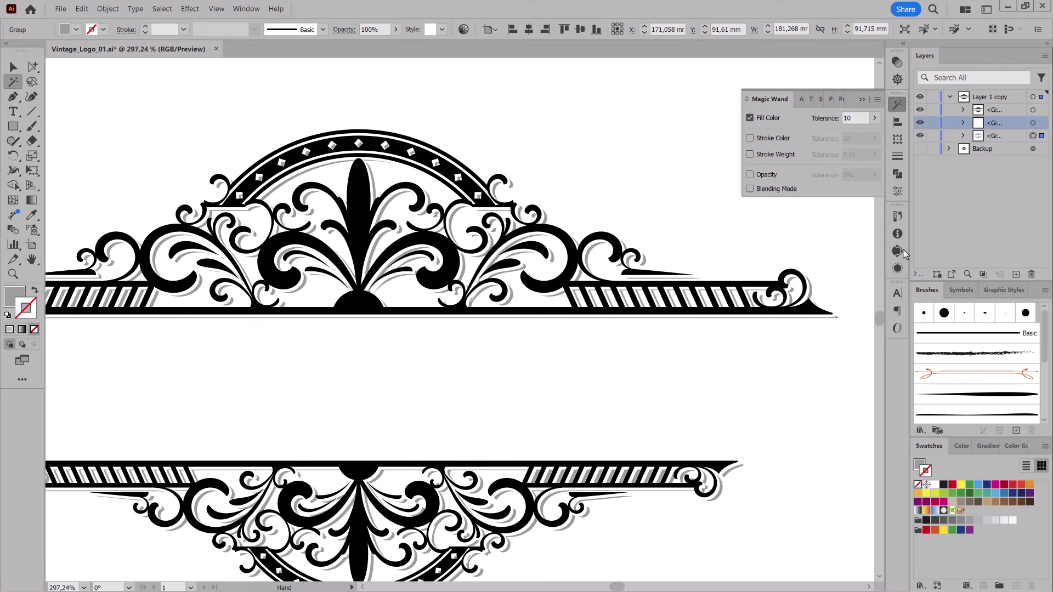
{"action": "left_click", "coordinate": [1007, 112]}
{"action": "left_click", "coordinate": [936, 485]}
{"action": "left_click", "coordinate": [897, 157]}
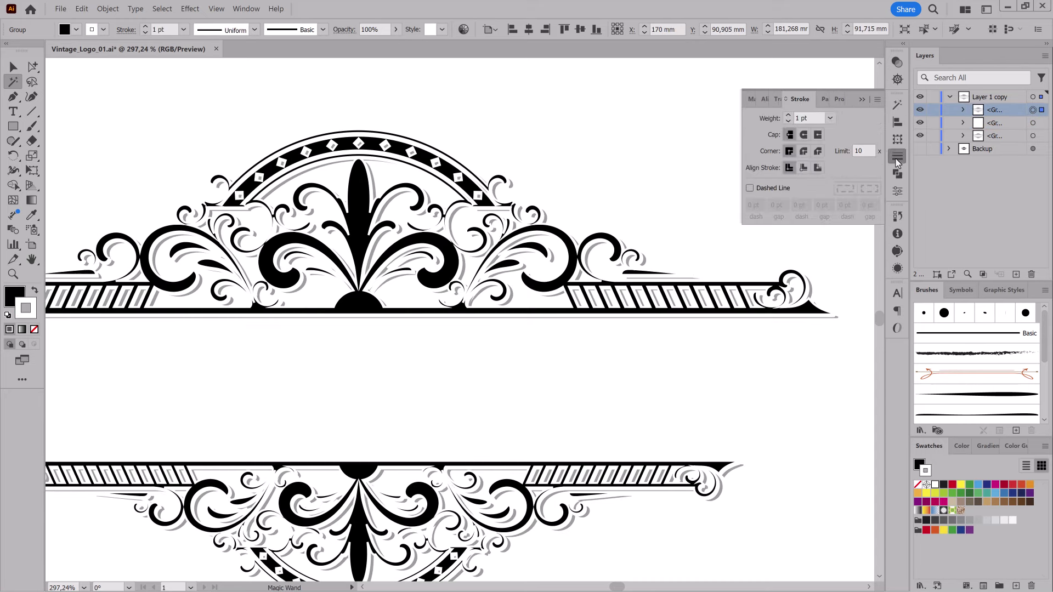
{"action": "left_click", "coordinate": [818, 168]}
{"action": "left_click", "coordinate": [789, 121]}
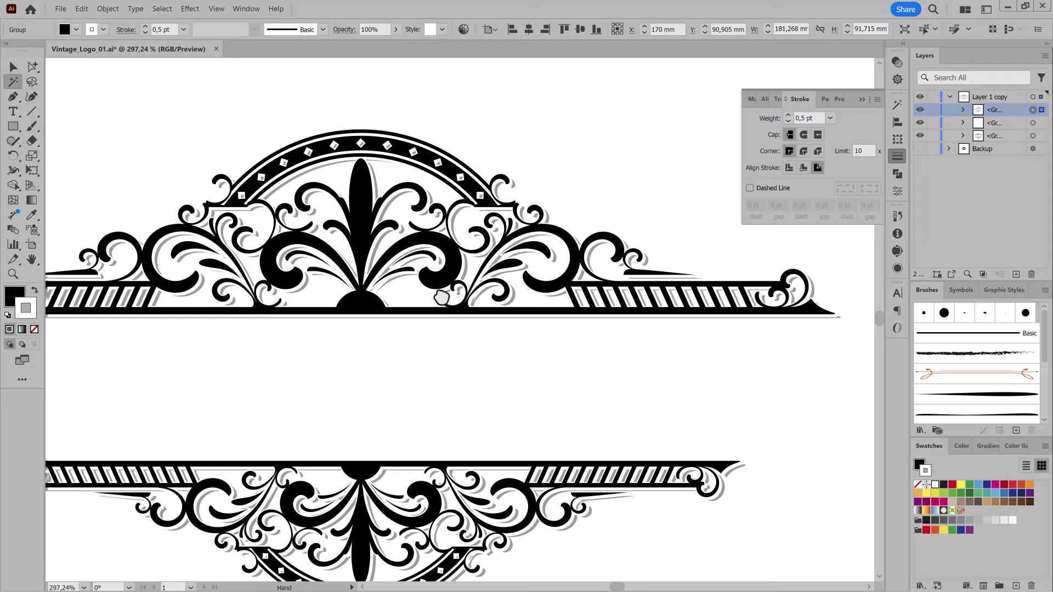
Step: Set the white outlined copy's stroke weight to 0.5 pt
{"action": "scroll", "coordinate": [494, 322], "scroll_direction": "up", "scroll_amount": 3}
{"action": "scroll", "coordinate": [494, 322], "scroll_direction": "up", "scroll_amount": 3}
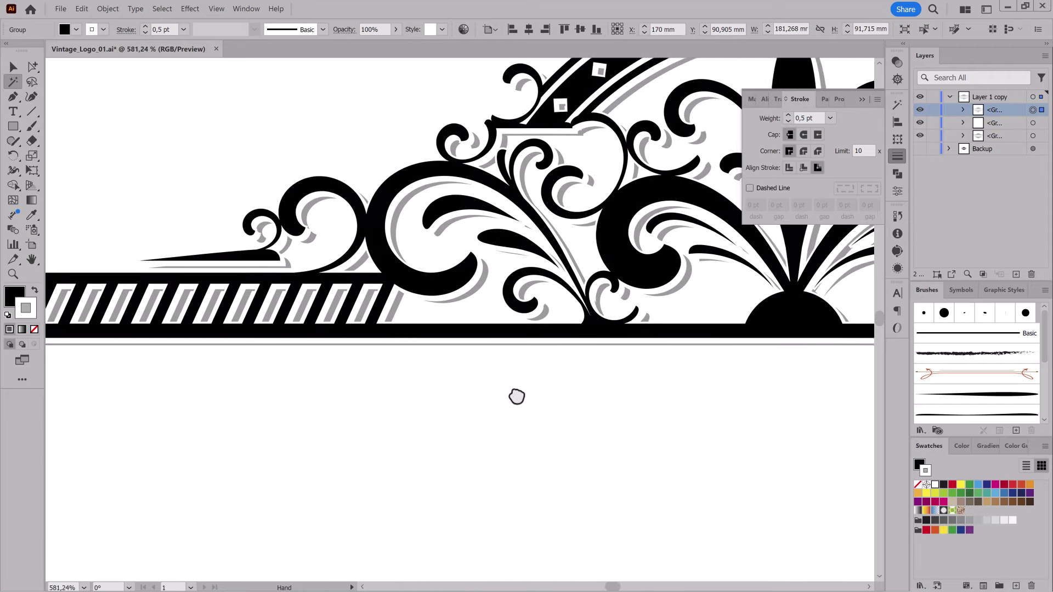
{"action": "left_click", "coordinate": [1033, 123]}
{"action": "left_click", "coordinate": [144, 33]}
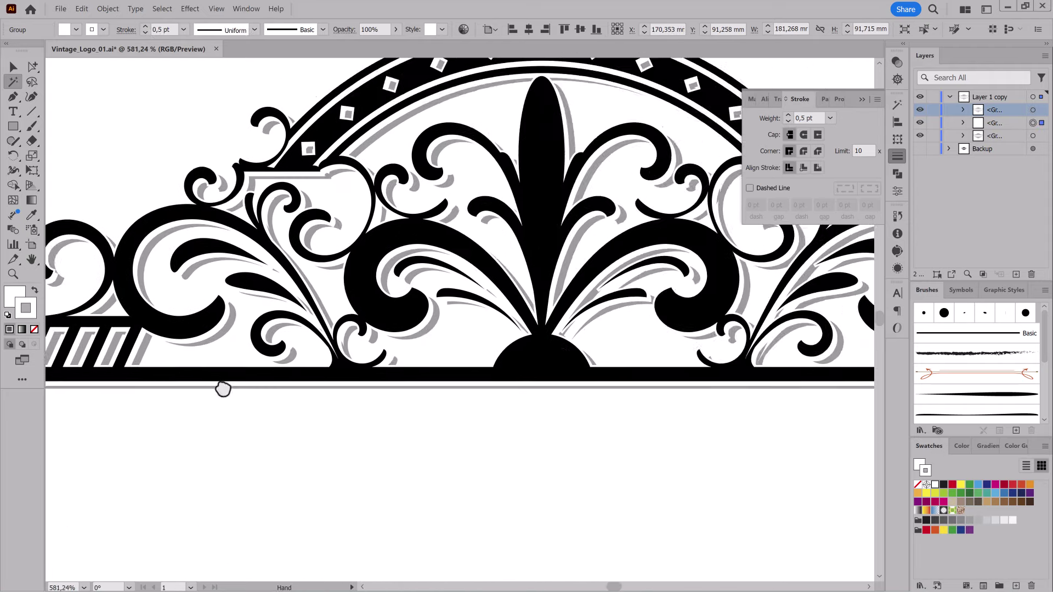
{"action": "scroll", "coordinate": [400, 364], "scroll_direction": "down", "scroll_amount": 3}
{"action": "scroll", "coordinate": [568, 197], "scroll_direction": "up", "scroll_amount": 9}
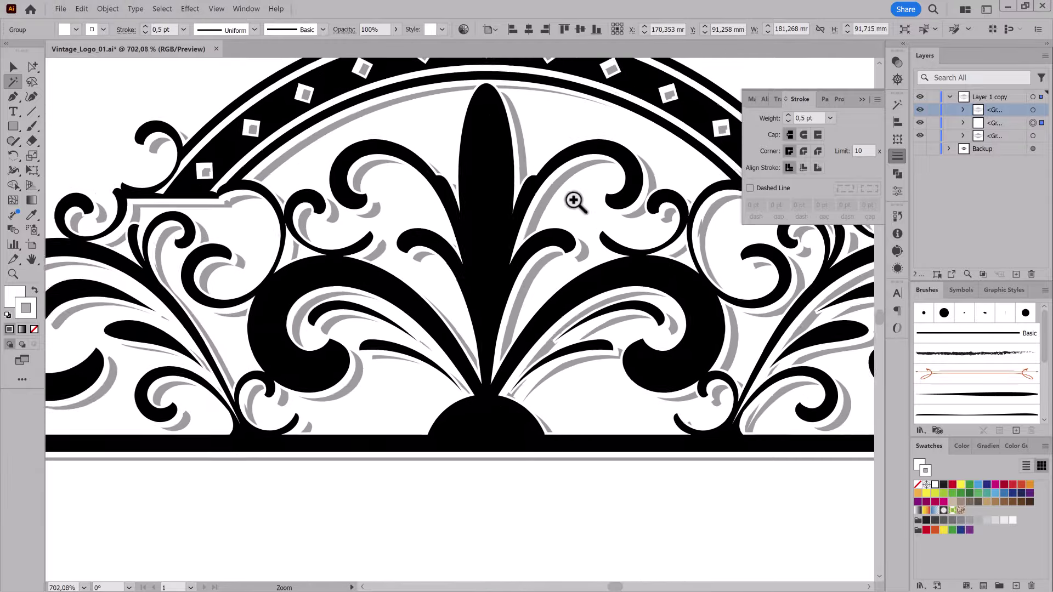
{"action": "left_click", "coordinate": [1033, 124]}
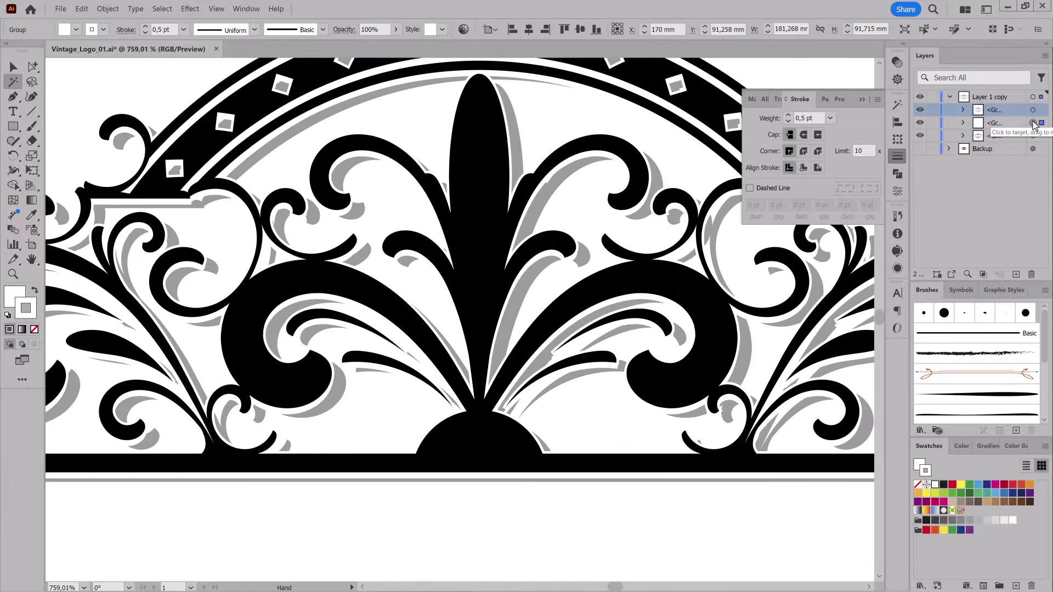
{"action": "scroll", "coordinate": [605, 390], "scroll_direction": "down", "scroll_amount": 5}
{"action": "left_click_drag", "start_coordinate": [612, 440], "coordinate": [600, 370]}
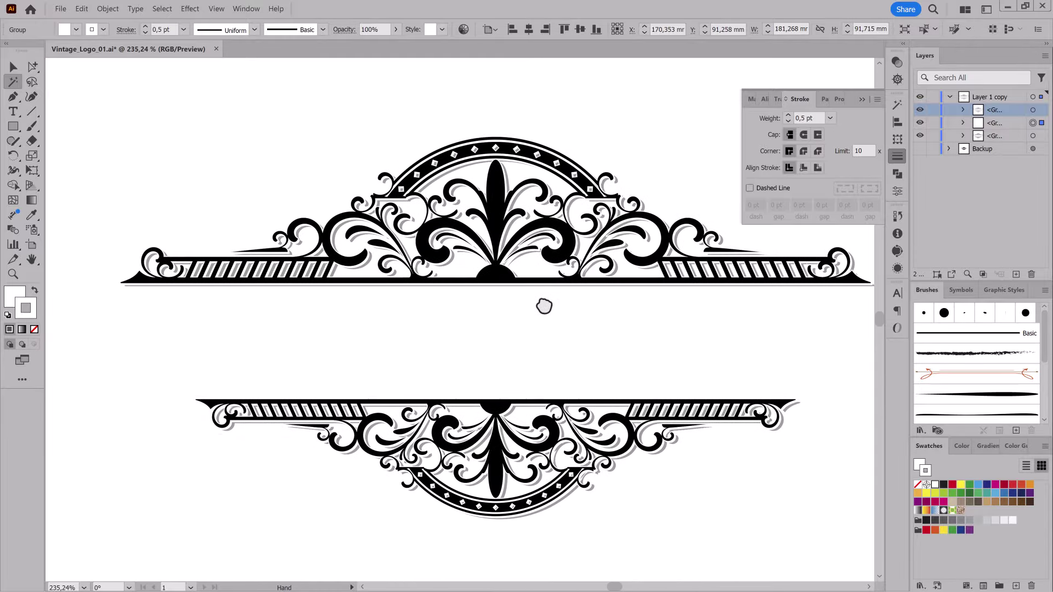
{"action": "scroll", "coordinate": [600, 370], "scroll_direction": "up", "scroll_amount": 3}
{"action": "scroll", "coordinate": [631, 365], "scroll_direction": "up", "scroll_amount": 2}
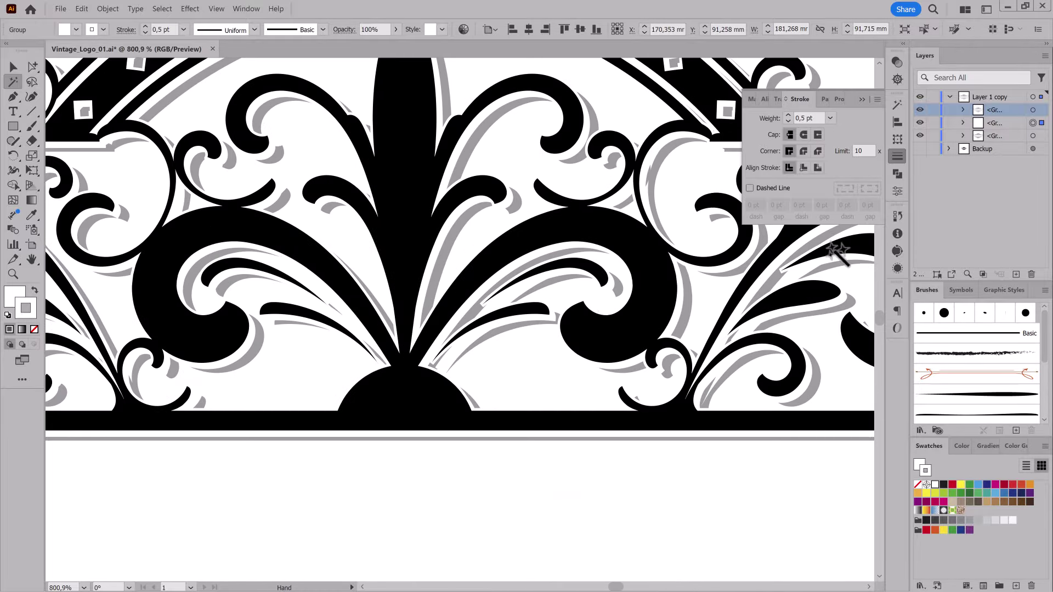
Step: Check the three ornament groups by selecting each in the Layers panel
{"action": "key", "text": "ctrl+a"}
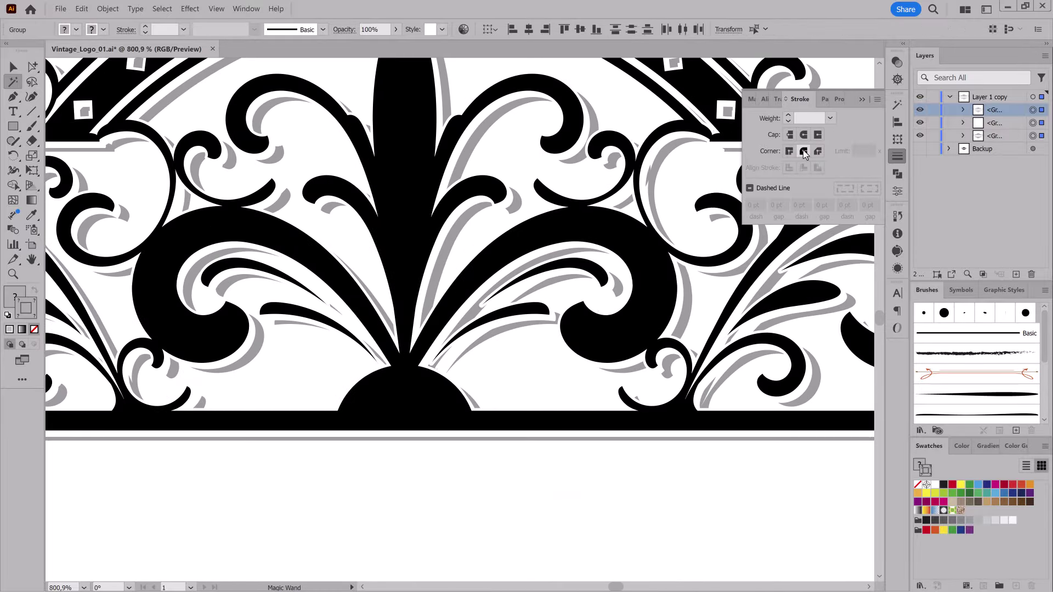
{"action": "left_click", "coordinate": [1033, 136]}
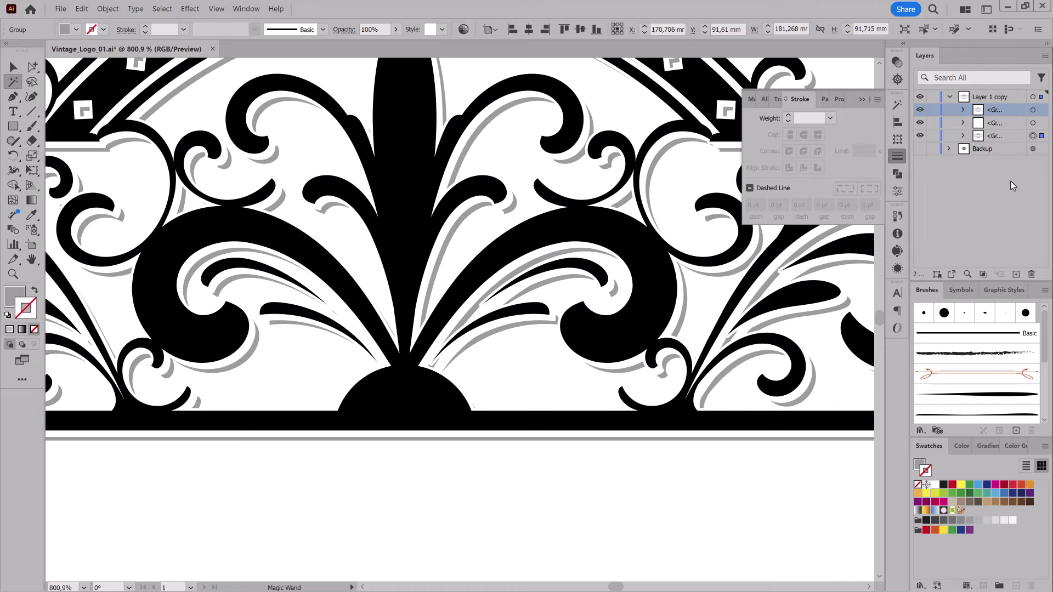
{"action": "left_click", "coordinate": [1033, 123]}
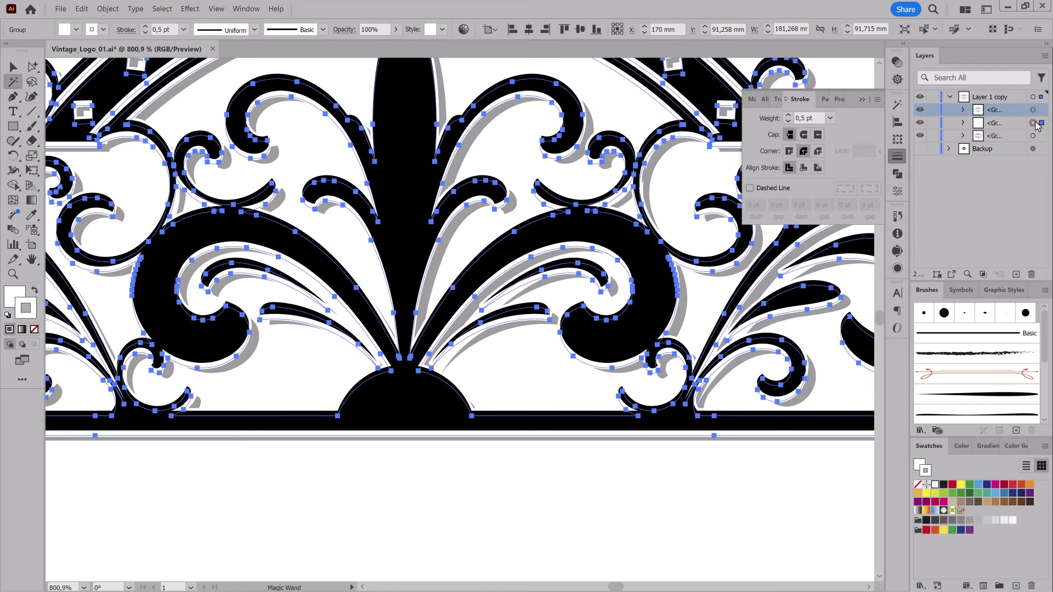
{"action": "scroll", "coordinate": [673, 470], "scroll_direction": "down", "scroll_amount": 3}
{"action": "mouse_move", "coordinate": [673, 470]}
{"action": "left_mouse_down"}
{"action": "mouse_move", "coordinate": [584, 226]}
{"action": "mouse_move", "coordinate": [561, 410]}
{"action": "left_mouse_up"}
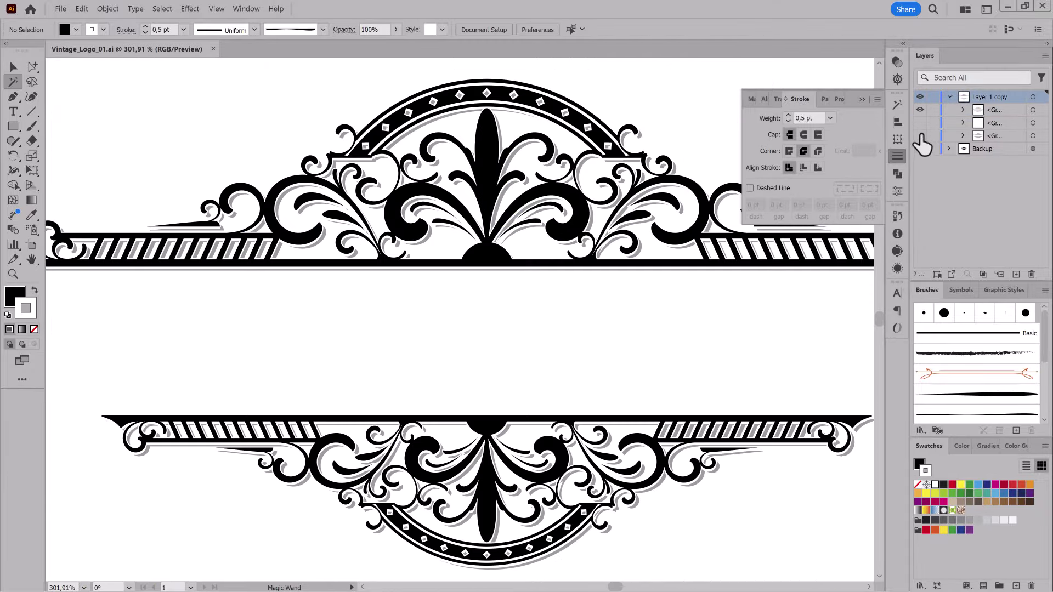
Step: Hide the grey shadow and turn a stroke-less duplicate of the black ornament into a compound path
{"action": "left_click", "coordinate": [920, 135]}
{"action": "left_click_drag", "start_coordinate": [1004, 156], "coordinate": [1004, 159]}
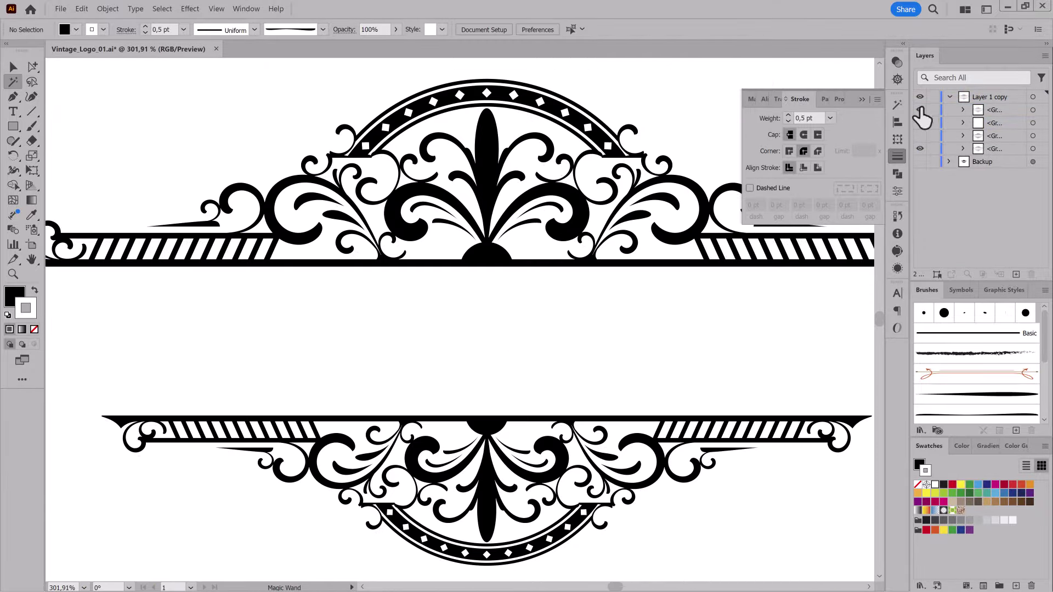
{"action": "left_click", "coordinate": [1026, 149]}
{"action": "left_click", "coordinate": [919, 486]}
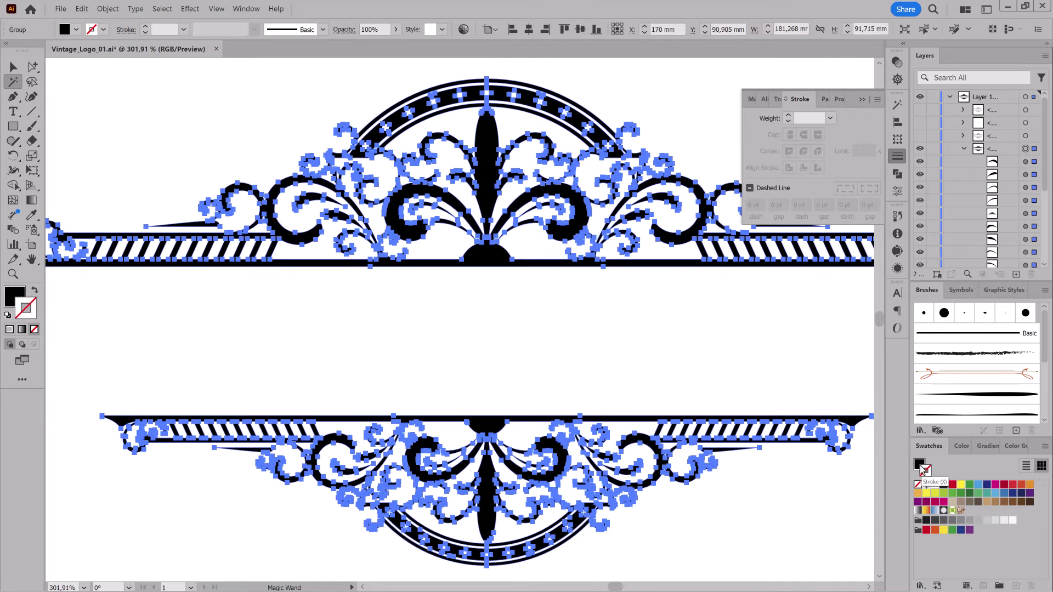
{"action": "left_click", "coordinate": [108, 9]}
{"action": "left_click", "coordinate": [236, 319]}
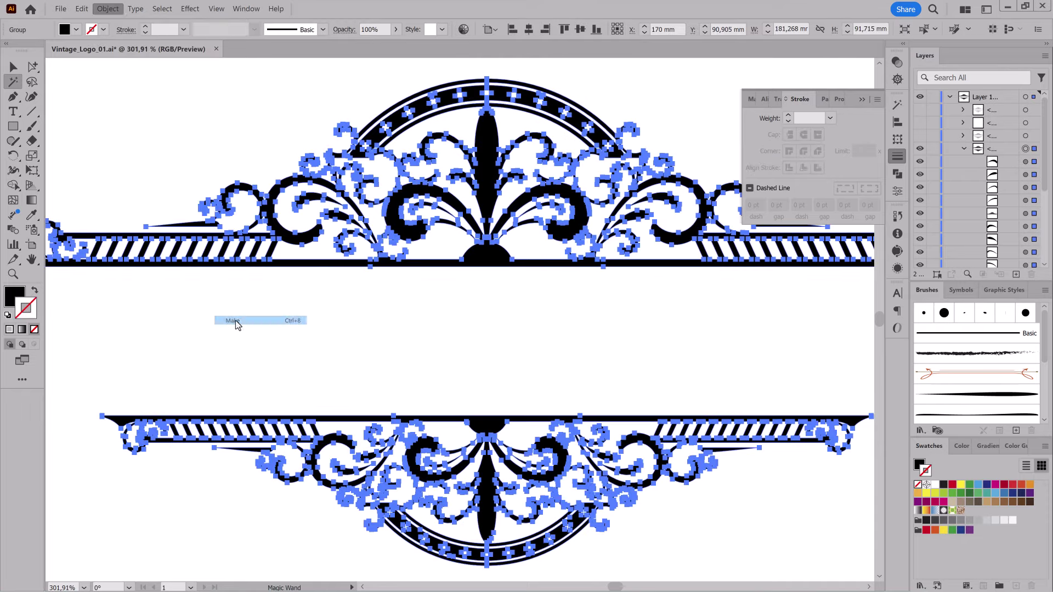
{"action": "scroll", "coordinate": [576, 315], "scroll_direction": "down", "scroll_amount": 3}
Step: Draw a light blue rectangle over the ornament centre and send it to back
{"action": "key", "text": "m"}
{"action": "left_click_drag", "start_coordinate": [257, 149], "coordinate": [559, 501]}
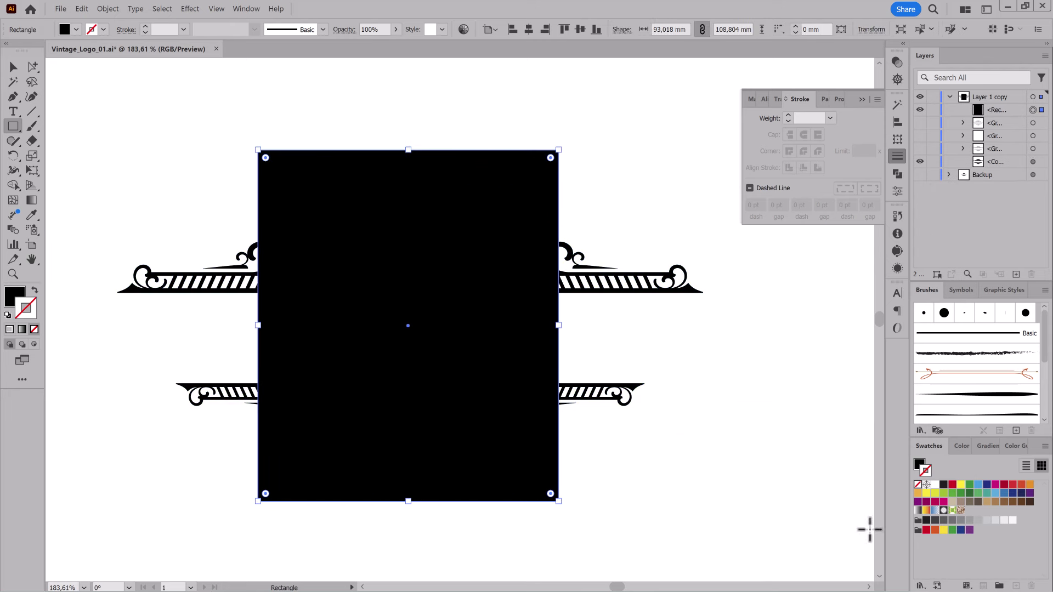
{"action": "left_click", "coordinate": [995, 493]}
{"action": "right_click", "coordinate": [343, 177]}
{"action": "mouse_move", "coordinate": [365, 373]}
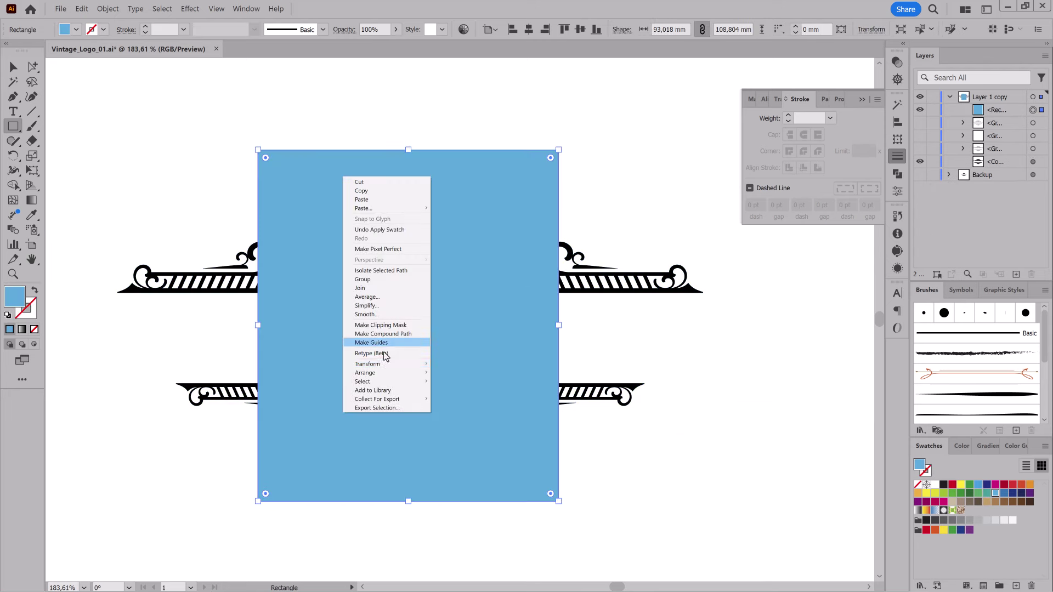
{"action": "left_click", "coordinate": [458, 399]}
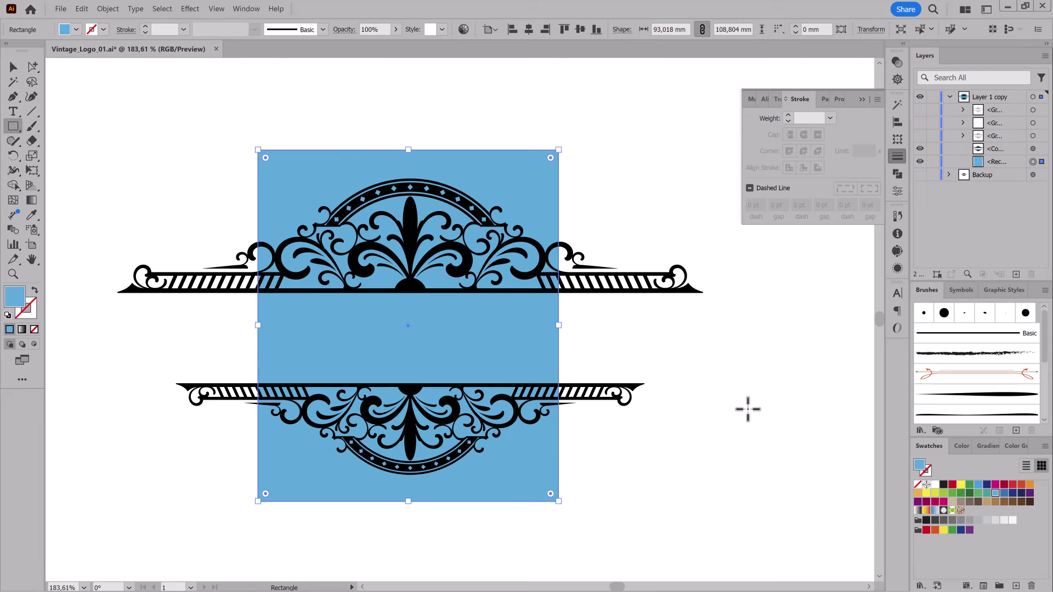
Step: Divide the rectangle with the compound ornament via Pathfinder and delete the top outer piece
{"action": "left_click", "coordinate": [1033, 149], "text": "shift"}
{"action": "left_click", "coordinate": [898, 174]}
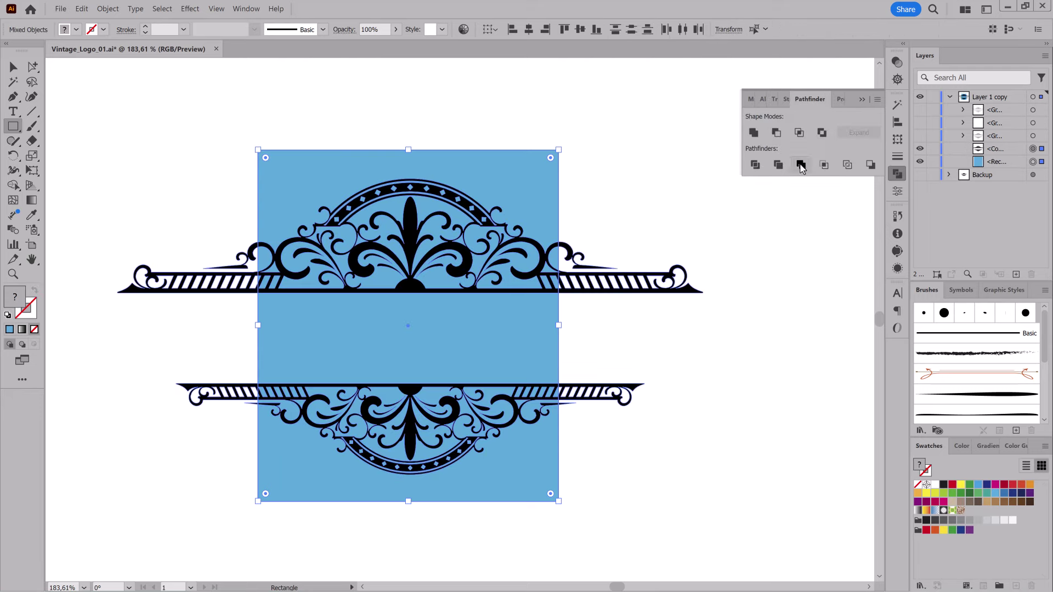
{"action": "left_click", "coordinate": [801, 164]}
{"action": "left_click", "coordinate": [38, 67]}
{"action": "left_click", "coordinate": [274, 156]}
{"action": "key", "text": "Delete"}
Step: Delete the bottom outer and middle blue rectangle pieces
{"action": "left_click", "coordinate": [536, 494]}
{"action": "key", "text": "Delete"}
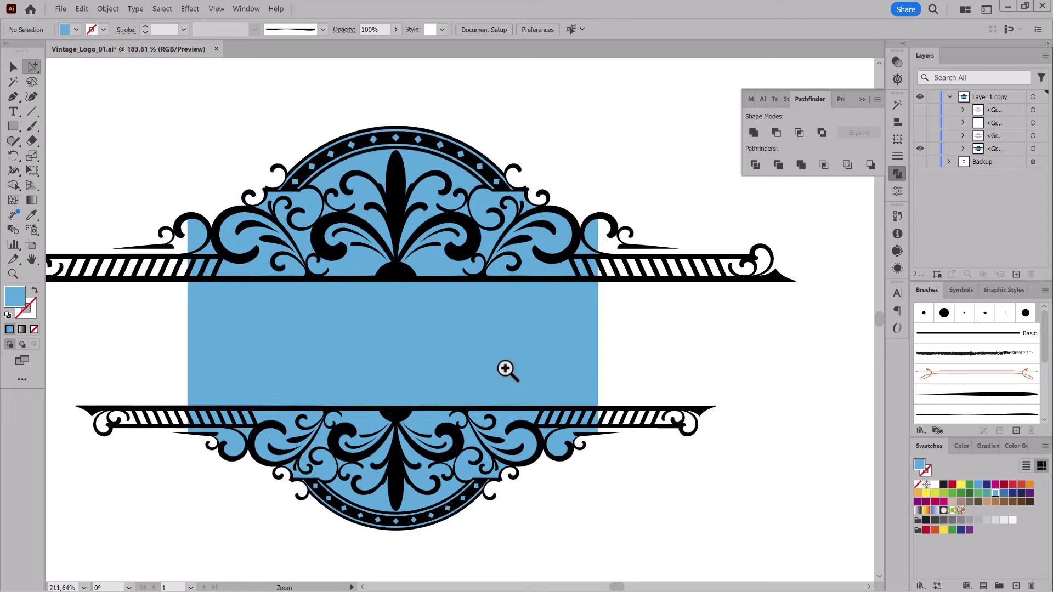
{"action": "left_click", "coordinate": [571, 315]}
{"action": "key", "text": "Delete"}
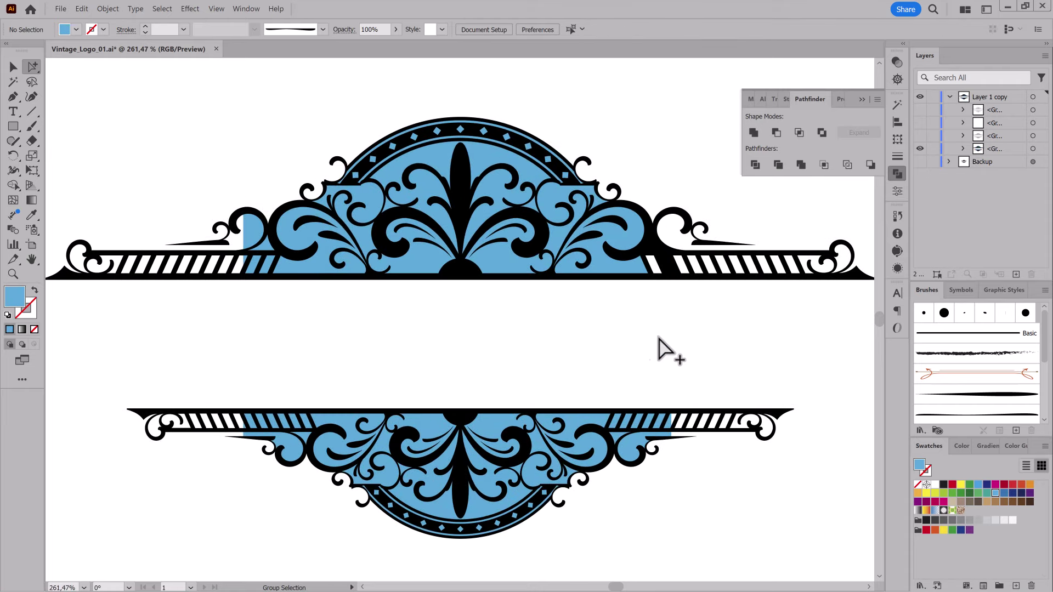
{"action": "scroll", "coordinate": [263, 310], "scroll_direction": "up", "scroll_amount": 3}
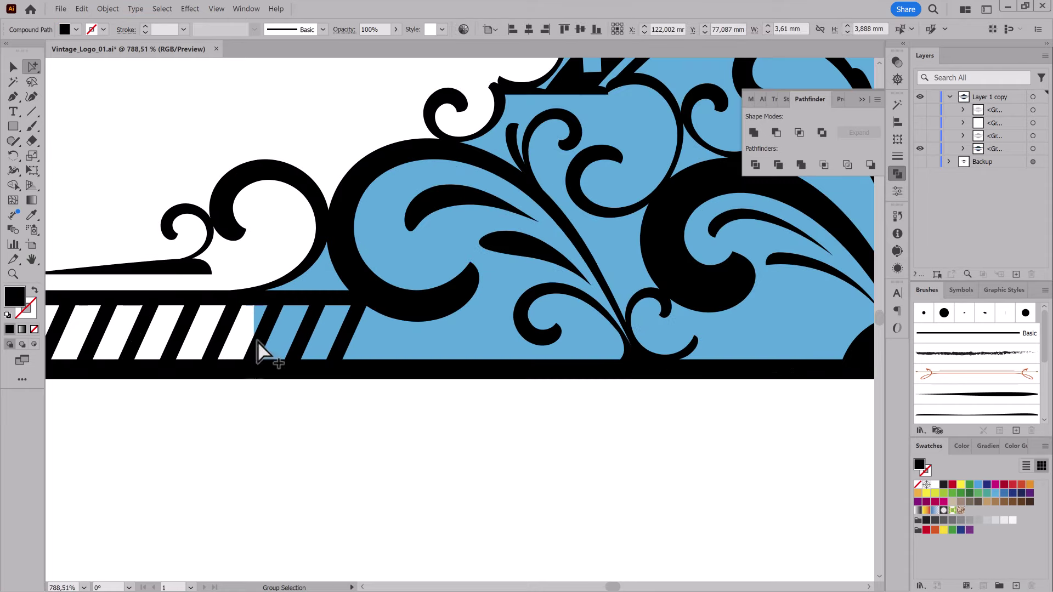
{"action": "scroll", "coordinate": [428, 312], "scroll_direction": "down", "scroll_amount": 5}
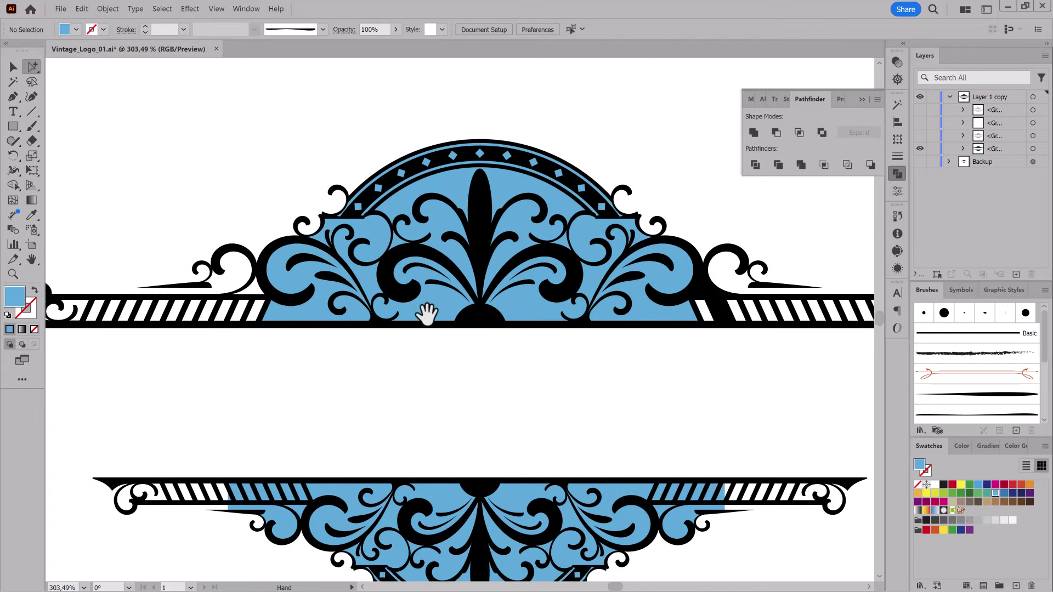
{"action": "scroll", "coordinate": [475, 307], "scroll_direction": "down", "scroll_amount": 2}
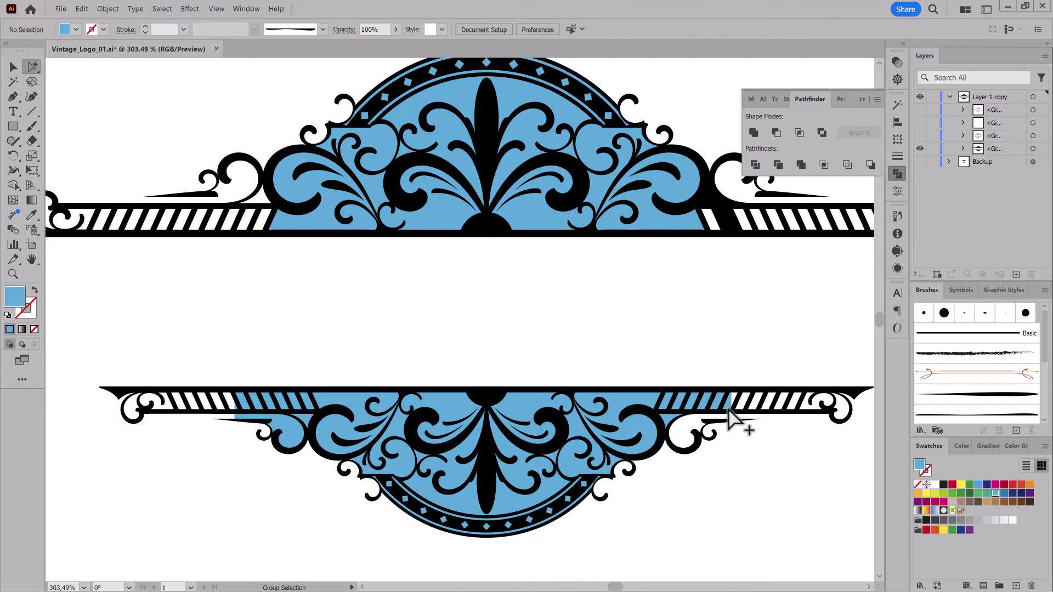
Step: Undo the last change, then select and zoom into the lower ornament's stripe band
{"action": "key", "text": "ctrl+z"}
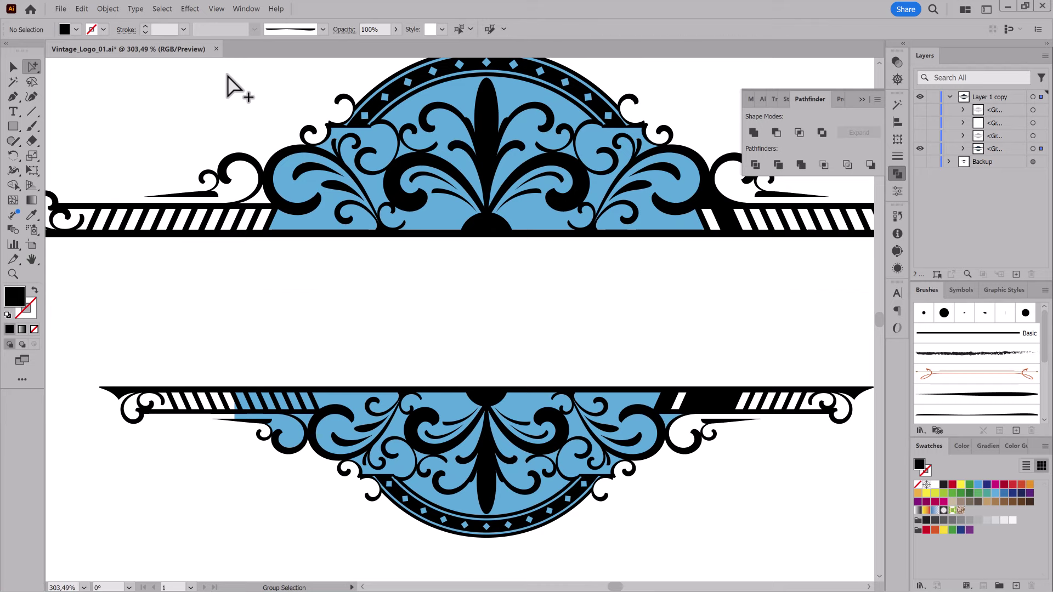
{"action": "left_click", "coordinate": [680, 395]}
{"action": "scroll", "coordinate": [682, 494], "scroll_direction": "down", "scroll_amount": 1}
{"action": "scroll", "coordinate": [347, 521], "scroll_direction": "down", "scroll_amount": 1}
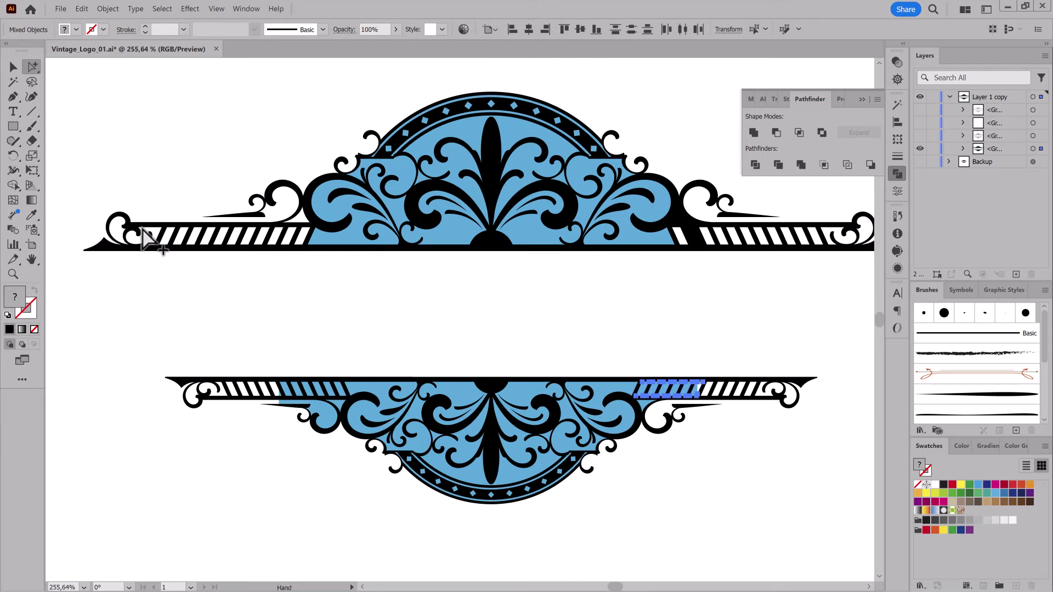
{"action": "left_click_drag", "start_coordinate": [145, 345], "coordinate": [850, 546]}
{"action": "left_click_drag", "start_coordinate": [682, 460], "coordinate": [823, 530]}
Step: Delete the blue fragments between the stripes at the band's right end
{"action": "left_click", "coordinate": [735, 299]}
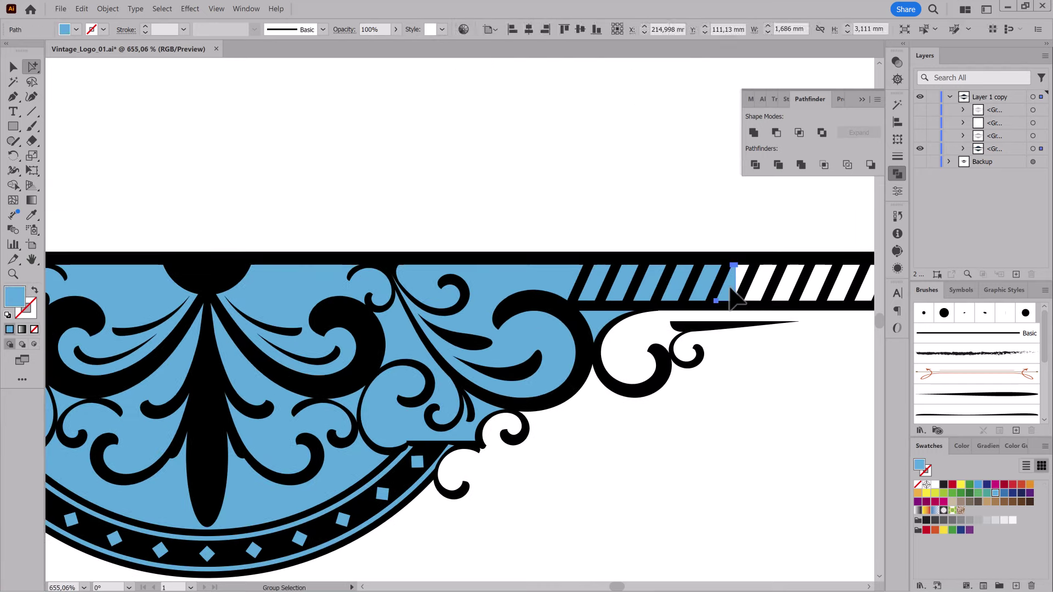
{"action": "key", "text": "Delete"}
{"action": "left_click", "coordinate": [686, 291]}
{"action": "key", "text": "Delete"}
{"action": "left_click", "coordinate": [623, 283]}
{"action": "key", "text": "Delete"}
{"action": "left_click", "coordinate": [614, 329]}
{"action": "key", "text": "Delete"}
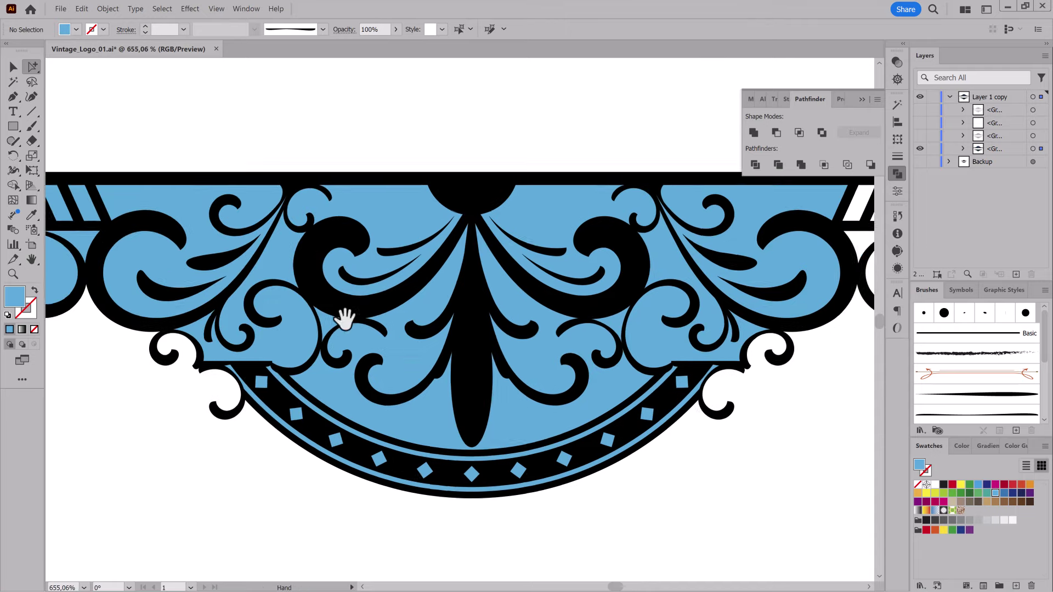
Step: Delete the blue fragments between the stripes at the band's left end
{"action": "left_click_drag", "start_coordinate": [341, 313], "coordinate": [565, 330]}
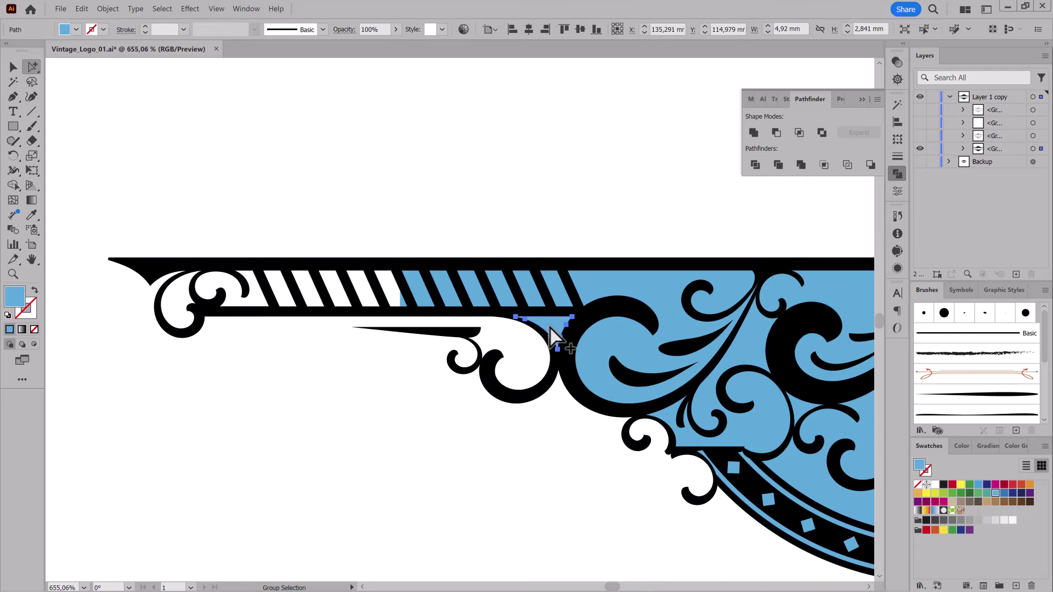
{"action": "left_click", "coordinate": [551, 291]}
{"action": "key", "text": "Delete"}
{"action": "key", "text": "Delete"}
{"action": "left_click", "coordinate": [476, 301]}
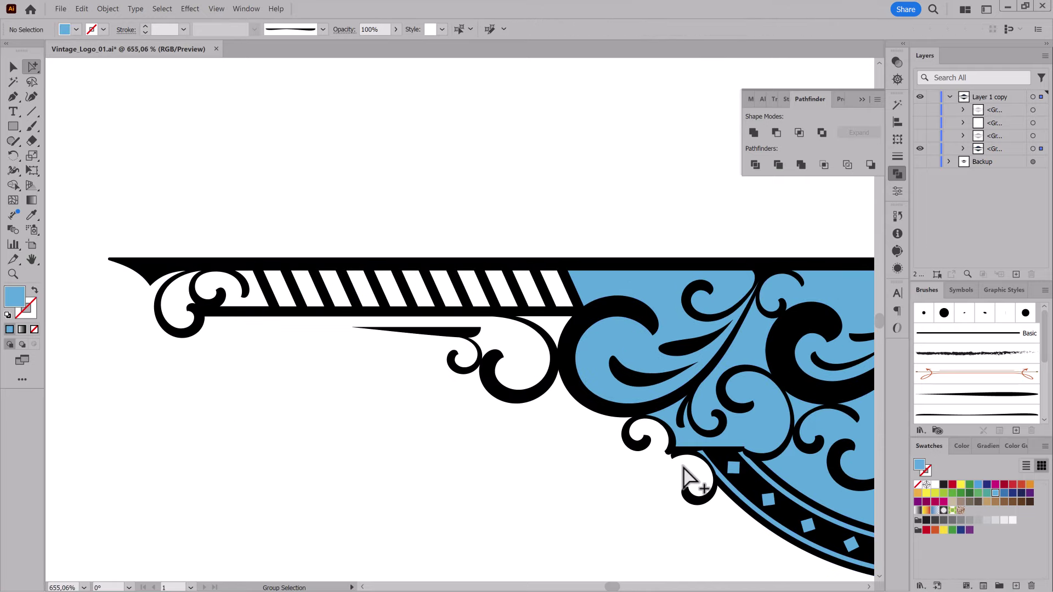
{"action": "scroll", "coordinate": [690, 480], "scroll_direction": "down", "scroll_amount": 5}
{"action": "left_click", "coordinate": [546, 224]}
Step: Fill the upper ornament's right and left blue swirl pieces with red
{"action": "left_click", "coordinate": [548, 116], "text": "shift"}
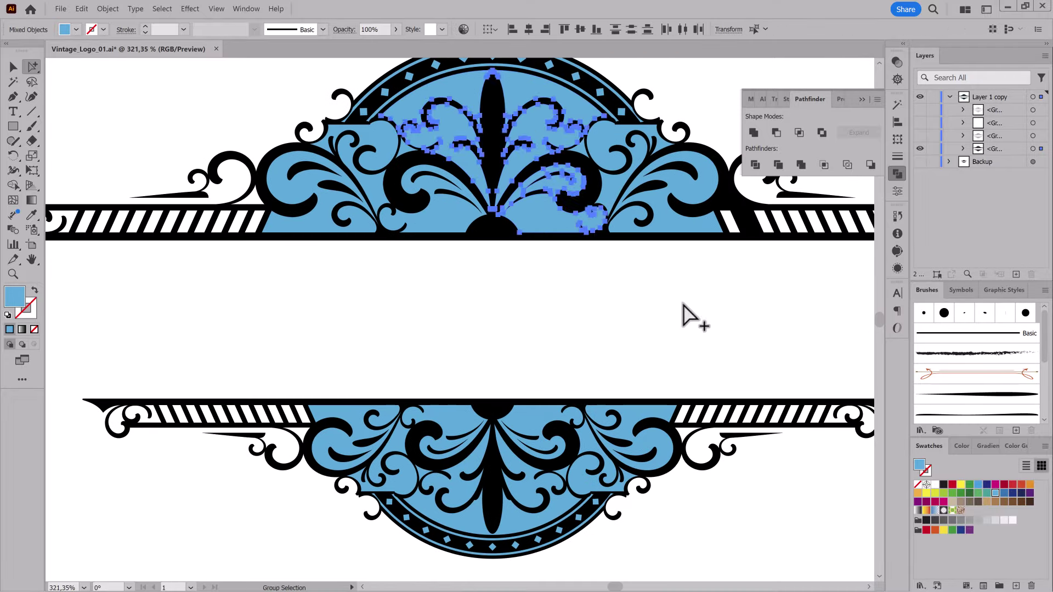
{"action": "left_click", "coordinate": [616, 147], "text": "shift"}
{"action": "left_click", "coordinate": [1014, 486]}
{"action": "left_click", "coordinate": [435, 216]}
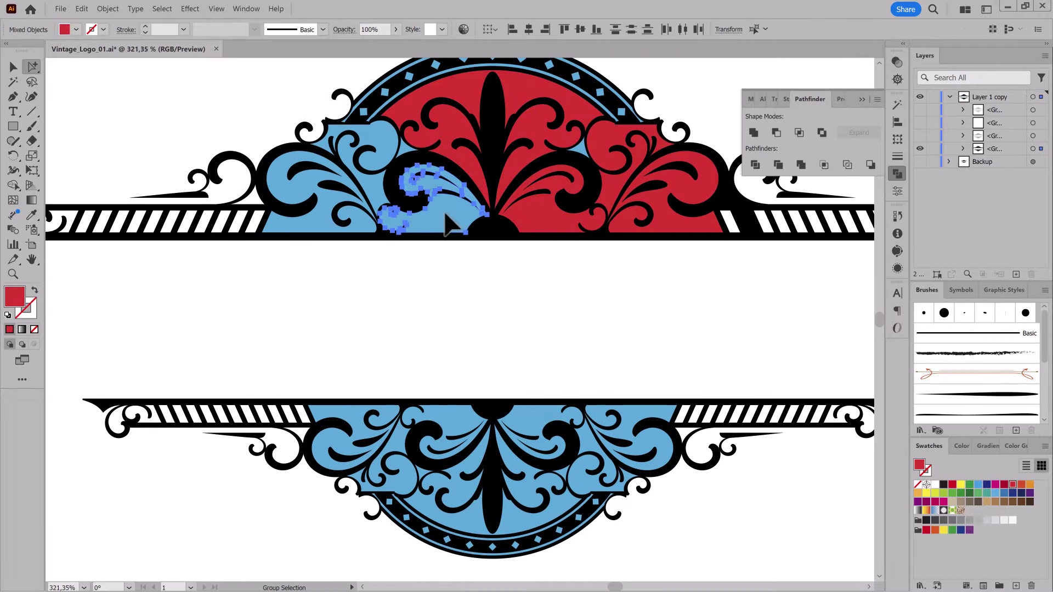
{"action": "left_click", "coordinate": [329, 231], "text": "shift"}
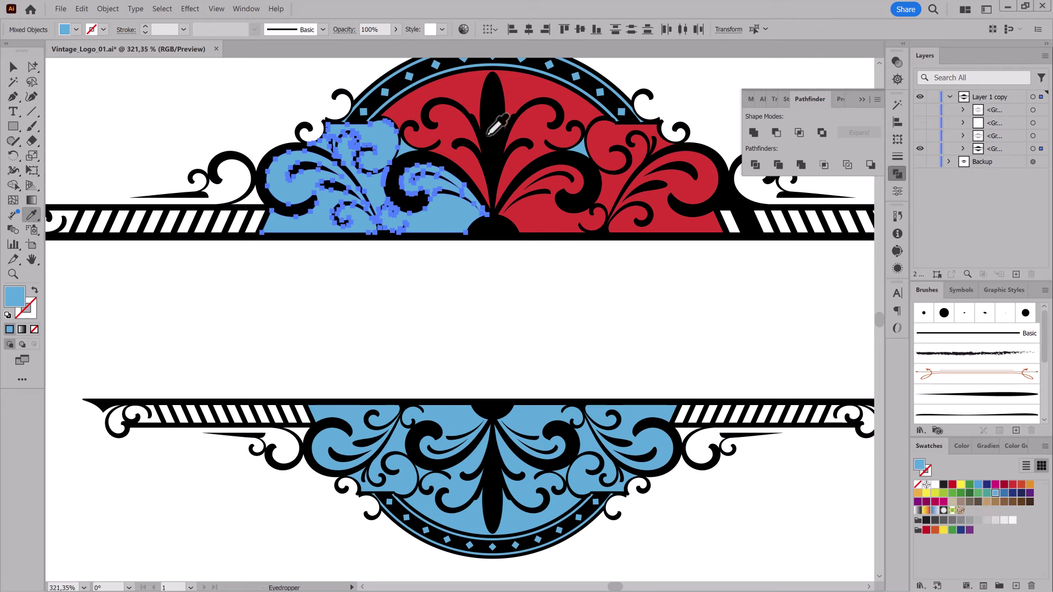
{"action": "left_click", "coordinate": [494, 126]}
Step: Turn the small leftover swirl pieces and the lower ornament's blue background red
{"action": "left_click", "coordinate": [435, 270], "text": "ctrl"}
{"action": "left_click", "coordinate": [406, 145], "text": "ctrl+alt"}
{"action": "left_click", "coordinate": [576, 147], "text": "ctrl+alt+shift"}
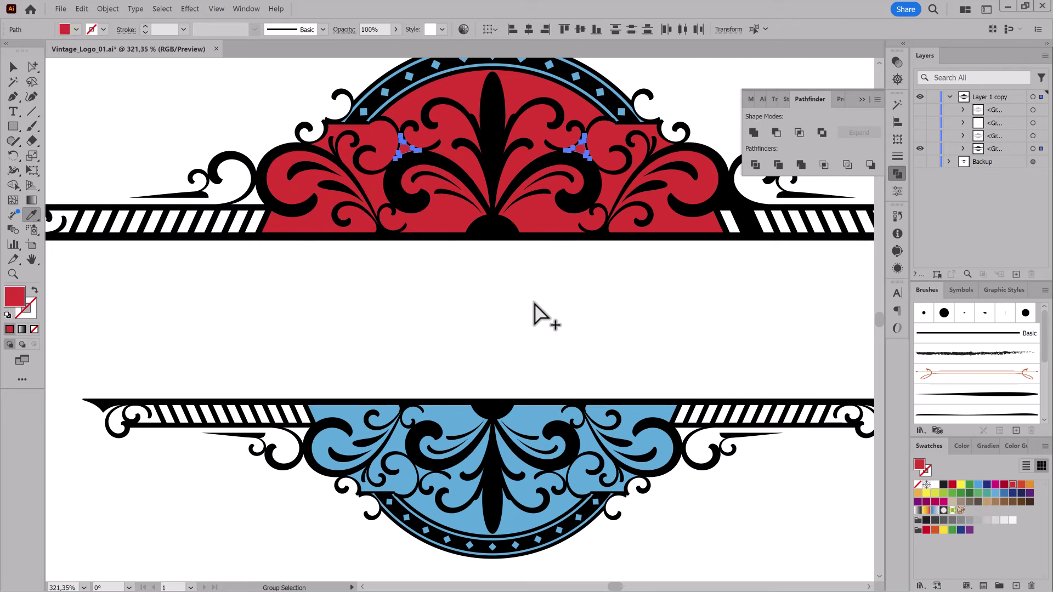
{"action": "mouse_move", "coordinate": [540, 316]}
{"action": "left_mouse_down"}
{"action": "mouse_move", "coordinate": [545, 371]}
{"action": "mouse_move", "coordinate": [521, 336]}
{"action": "left_mouse_up"}
{"action": "left_click", "coordinate": [357, 357]}
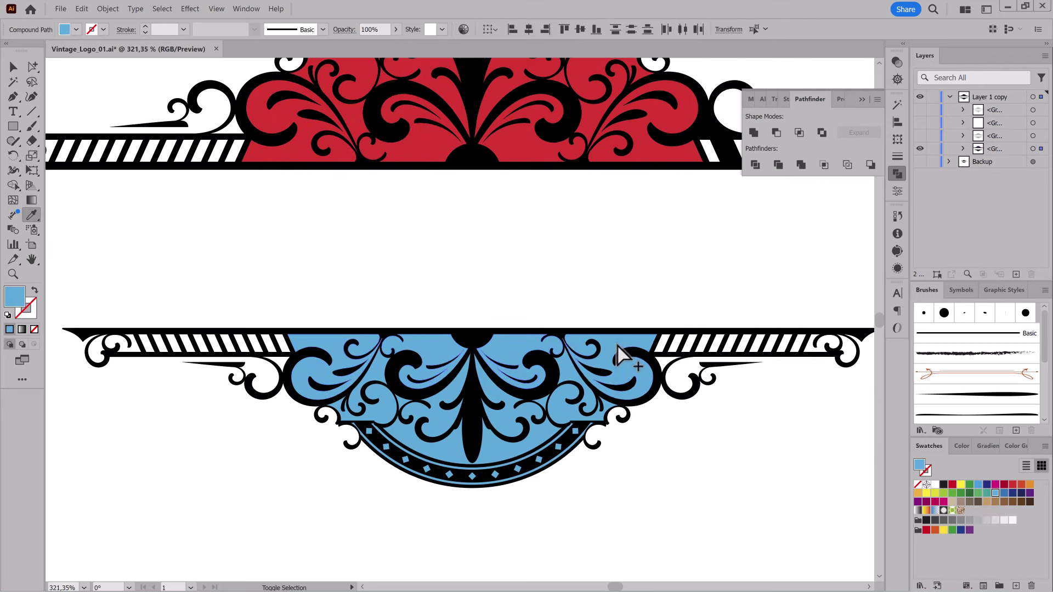
{"action": "left_click", "coordinate": [494, 126]}
Step: Recolour the lower ornament's inner swirls red, undoing an accidental light-blue recolour
{"action": "left_click", "coordinate": [406, 384], "text": "ctrl+alt"}
{"action": "left_click", "coordinate": [433, 345]}
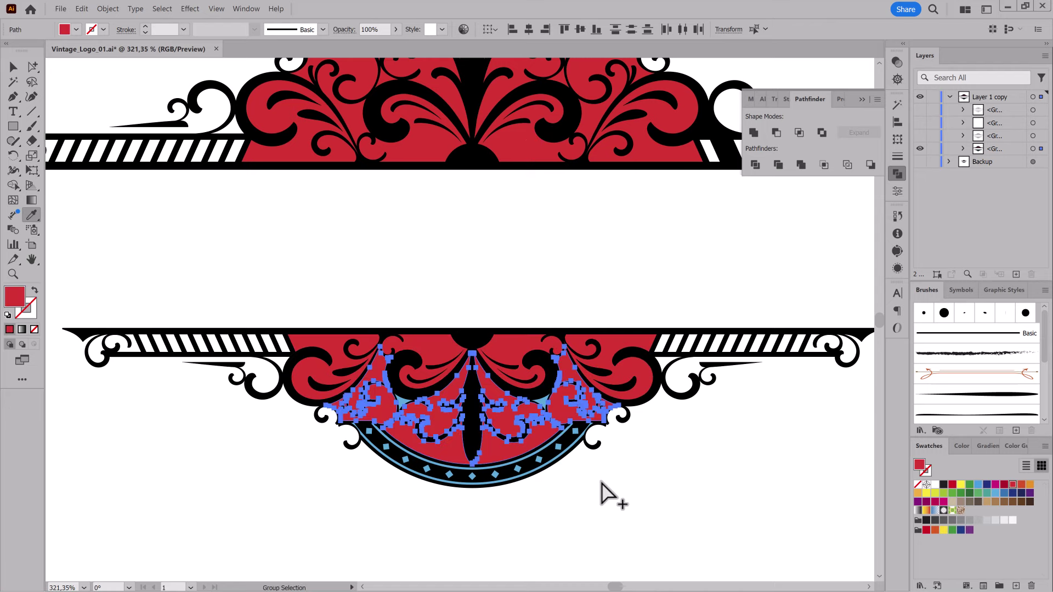
{"action": "left_click", "coordinate": [541, 402]}
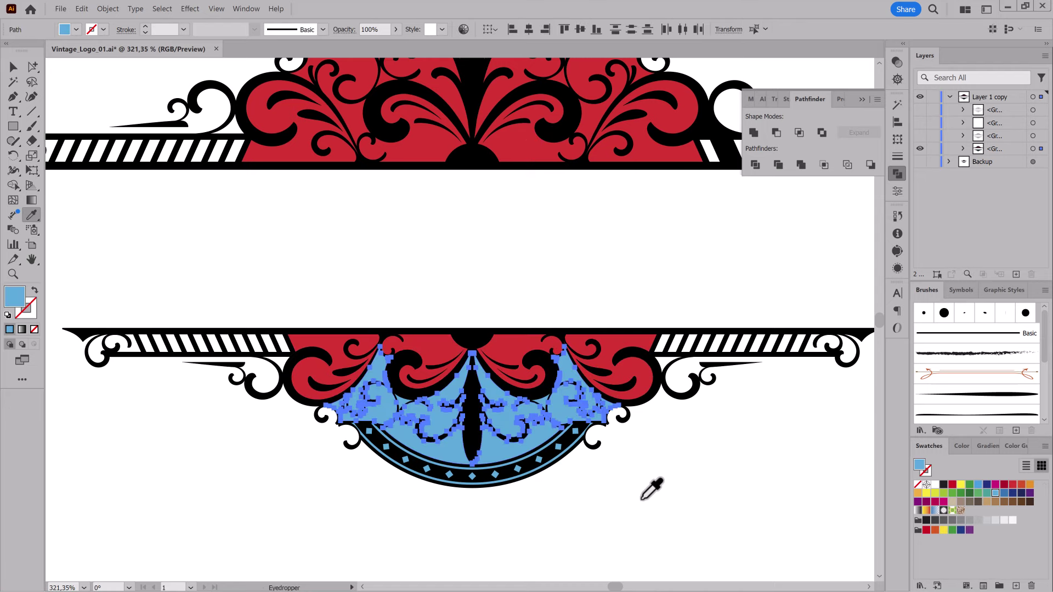
{"action": "key", "text": "ctrl+z"}
{"action": "key", "text": "ctrl+shift+a"}
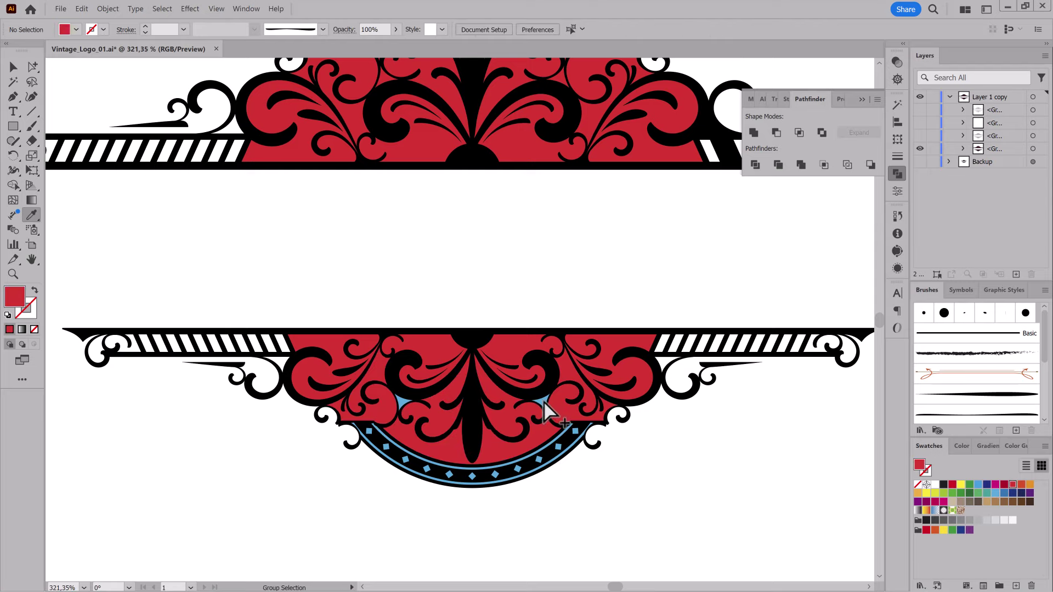
Step: Fill the small leftover triangle and the other leftover shape with red
{"action": "left_click", "coordinate": [545, 404], "text": "ctrl+alt"}
{"action": "scroll", "coordinate": [700, 513], "scroll_direction": "up", "scroll_amount": 5}
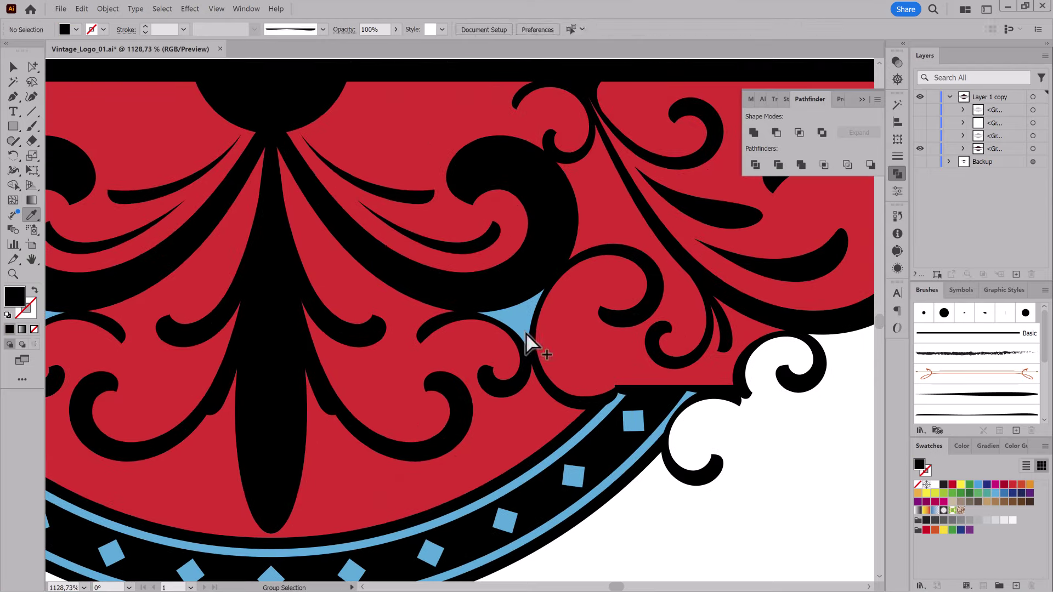
{"action": "left_click", "coordinate": [570, 361]}
{"action": "scroll", "coordinate": [447, 388], "scroll_direction": "left", "scroll_amount": 5}
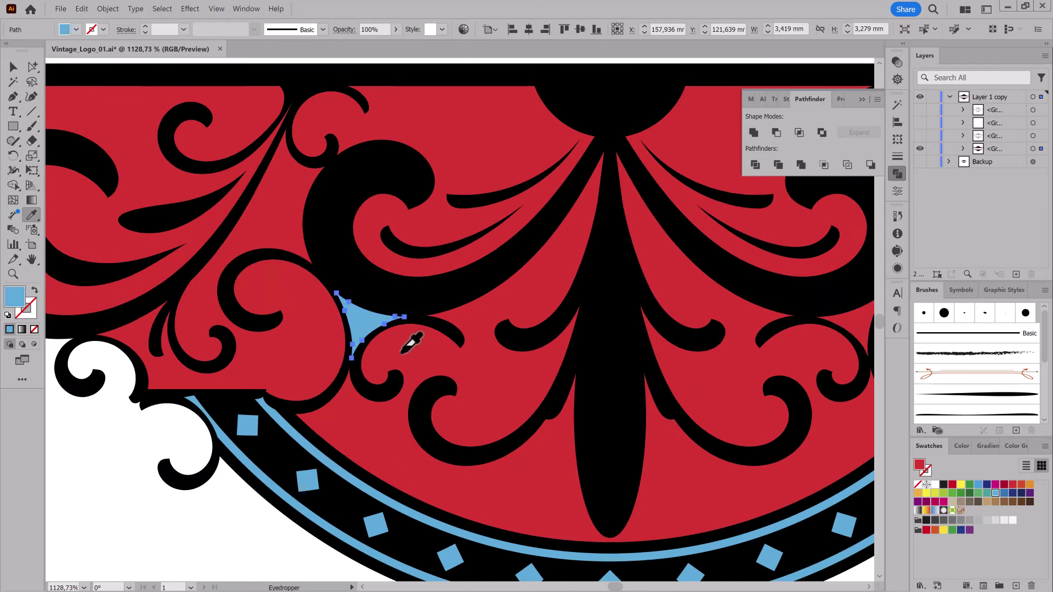
{"action": "left_click", "coordinate": [403, 353]}
{"action": "scroll", "coordinate": [402, 353], "scroll_direction": "down", "scroll_amount": 5}
{"action": "left_click_drag", "start_coordinate": [528, 285], "coordinate": [528, 428]}
Step: Select all the light-blue diamond shapes by matching colour with the Magic Wand
{"action": "double_click", "coordinate": [13, 82]}
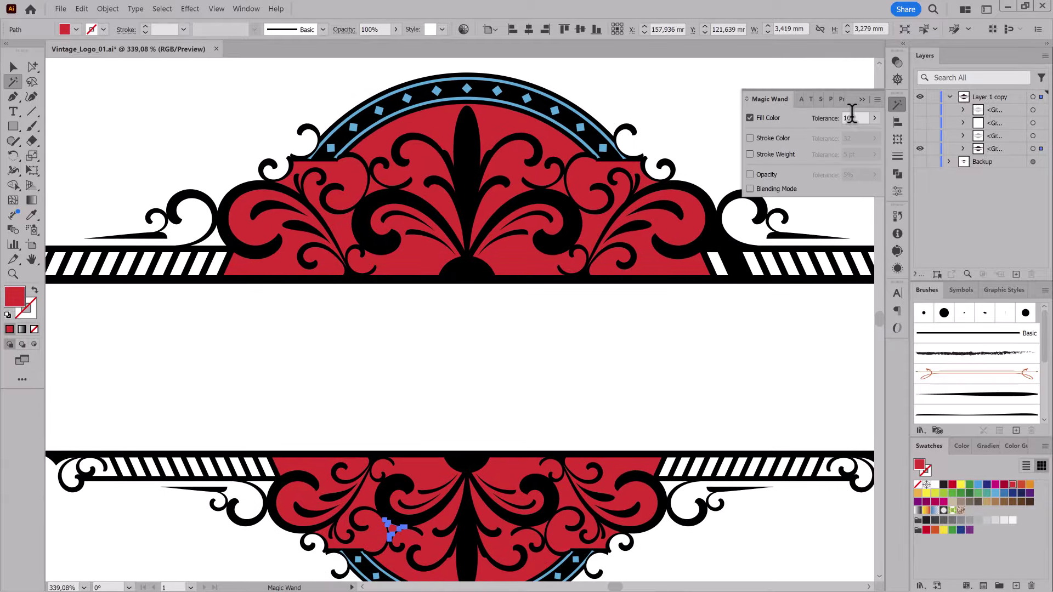
{"action": "scroll", "coordinate": [663, 153], "scroll_direction": "up", "scroll_amount": 5}
{"action": "left_click", "coordinate": [503, 233]}
{"action": "scroll", "coordinate": [503, 237], "scroll_direction": "down", "scroll_amount": 5}
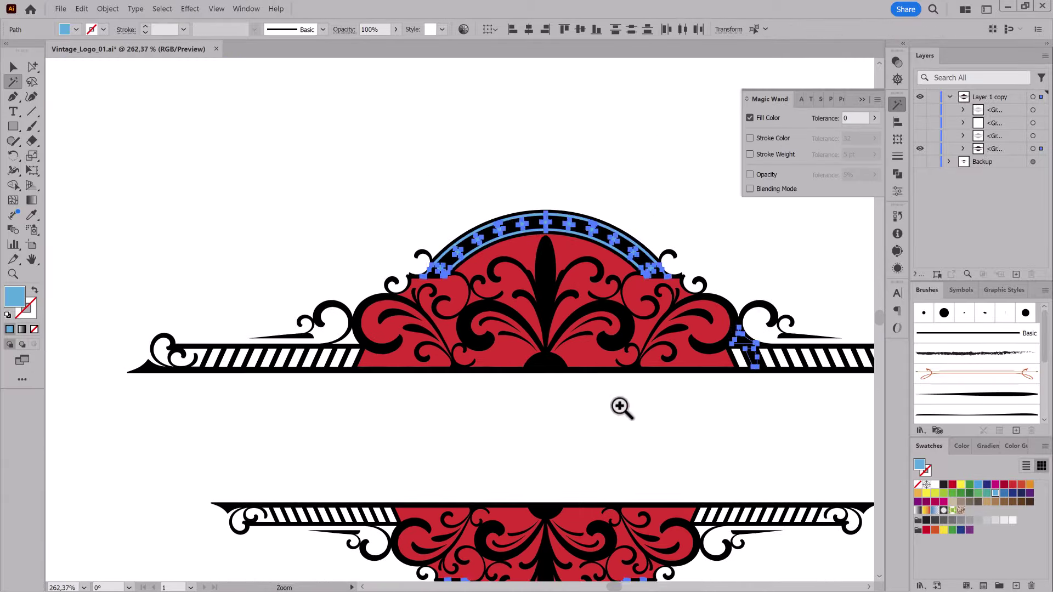
{"action": "scroll", "coordinate": [686, 257], "scroll_direction": "up", "scroll_amount": 3}
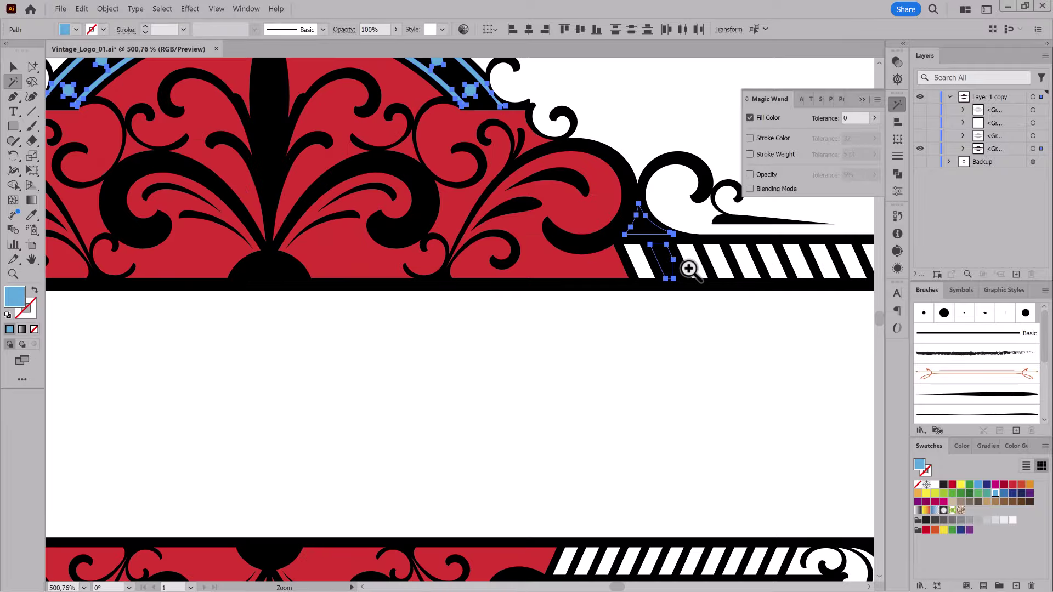
{"action": "scroll", "coordinate": [689, 269], "scroll_direction": "down", "scroll_amount": 5}
{"action": "scroll", "coordinate": [839, 404], "scroll_direction": "up", "scroll_amount": 6}
{"action": "left_click", "coordinate": [81, 9]}
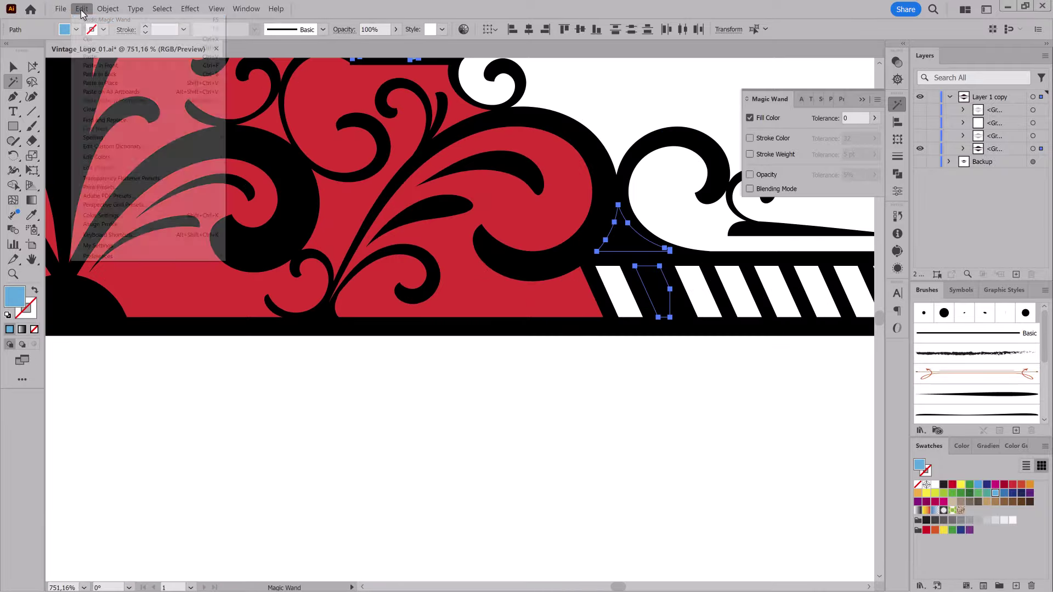
Step: Select all black shapes with matching fill, remove them, then undo the removal
{"action": "left_click", "coordinate": [674, 321]}
{"action": "scroll", "coordinate": [647, 371], "scroll_direction": "down", "scroll_amount": 5}
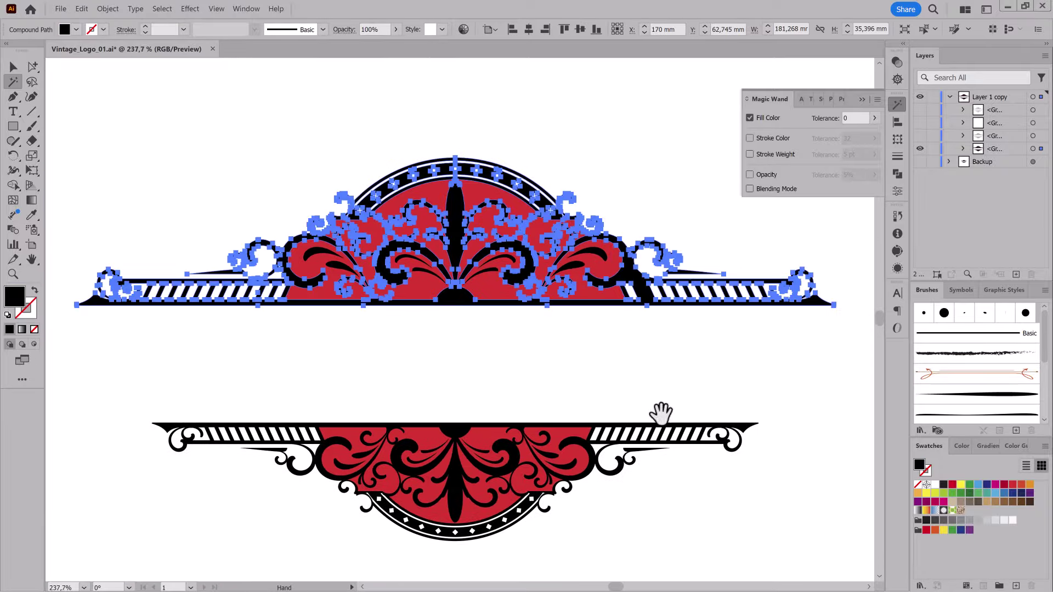
{"action": "left_click", "coordinate": [82, 9]}
{"action": "left_click", "coordinate": [82, 9]}
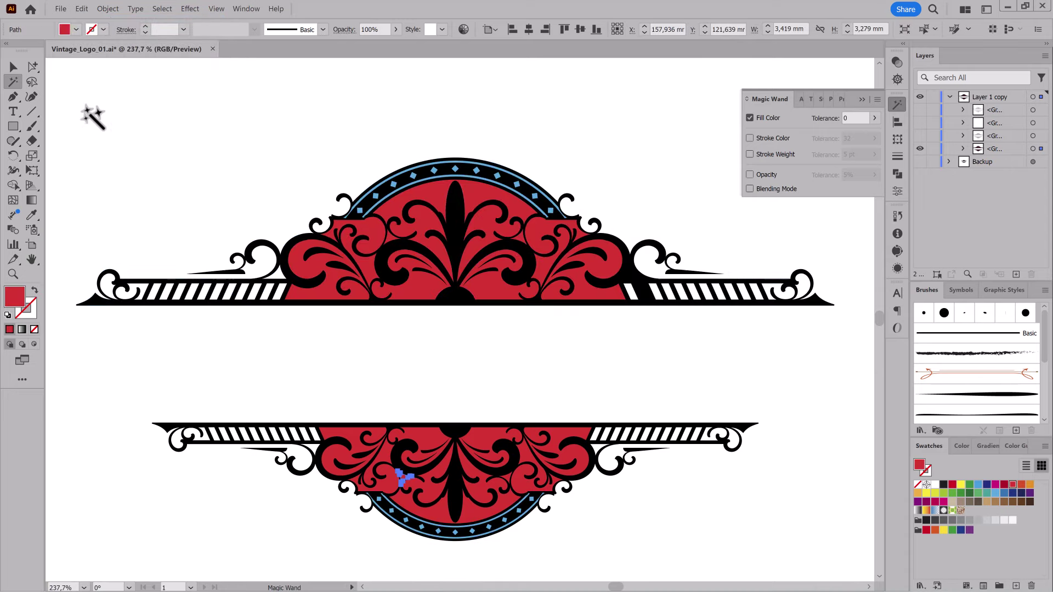
Step: Isolate a single black stripe path with the Lasso and change its stacking order
{"action": "left_click", "coordinate": [33, 67]}
{"action": "scroll", "coordinate": [576, 322], "scroll_direction": "up", "scroll_amount": 5}
{"action": "left_click", "coordinate": [561, 304]}
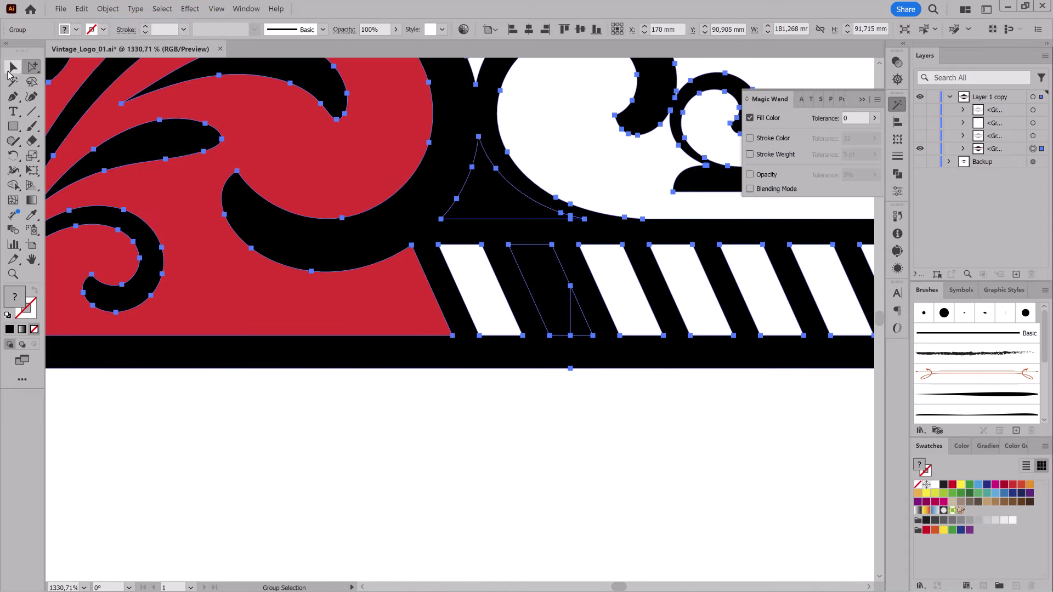
{"action": "left_click", "coordinate": [32, 82]}
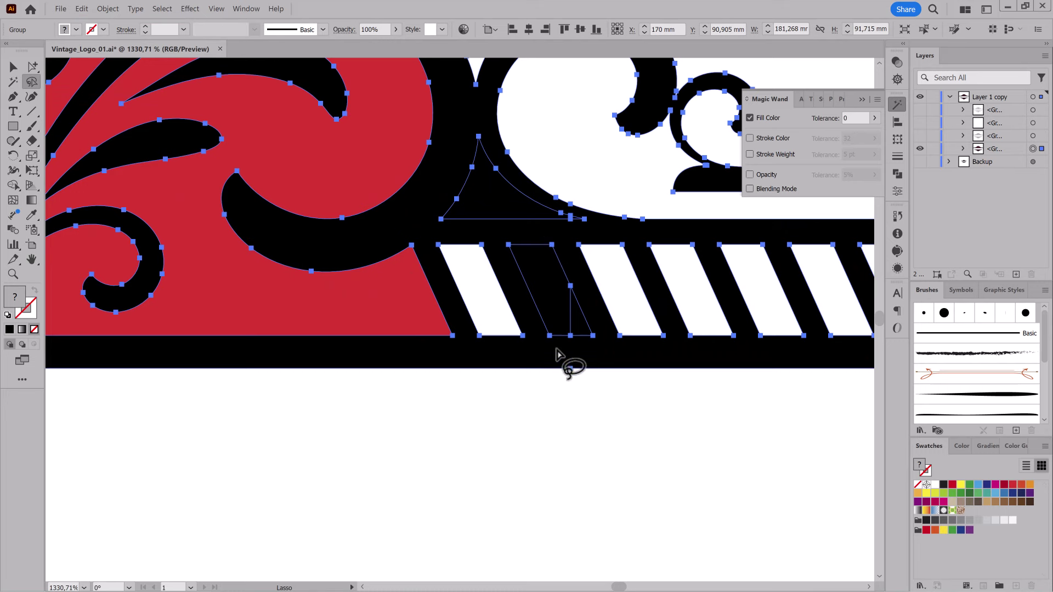
{"action": "left_click_drag", "start_coordinate": [556, 350], "coordinate": [594, 306]}
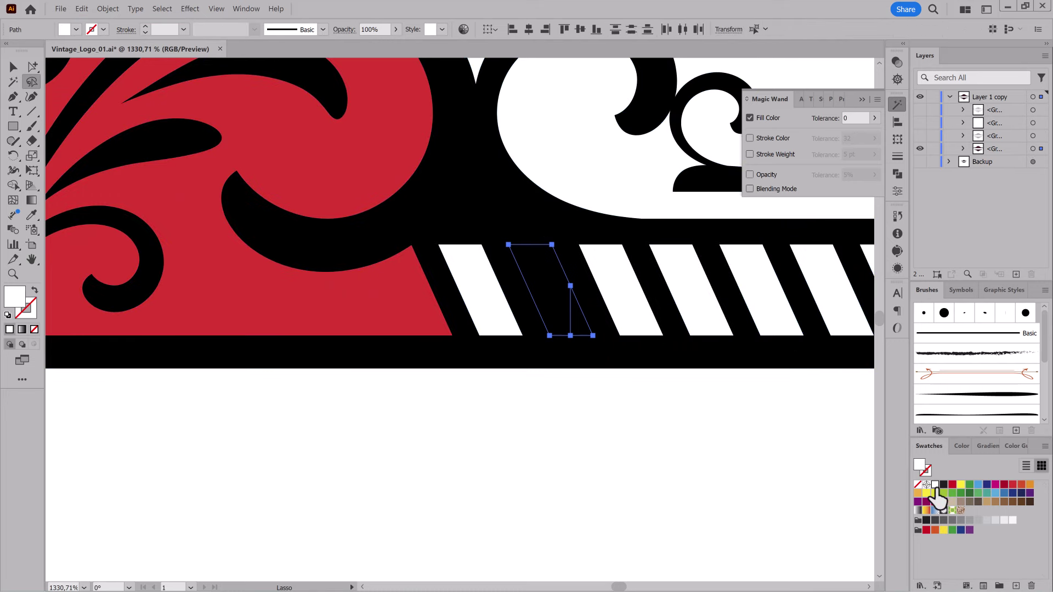
{"action": "right_click", "coordinate": [536, 296]}
{"action": "left_click", "coordinate": [659, 474]}
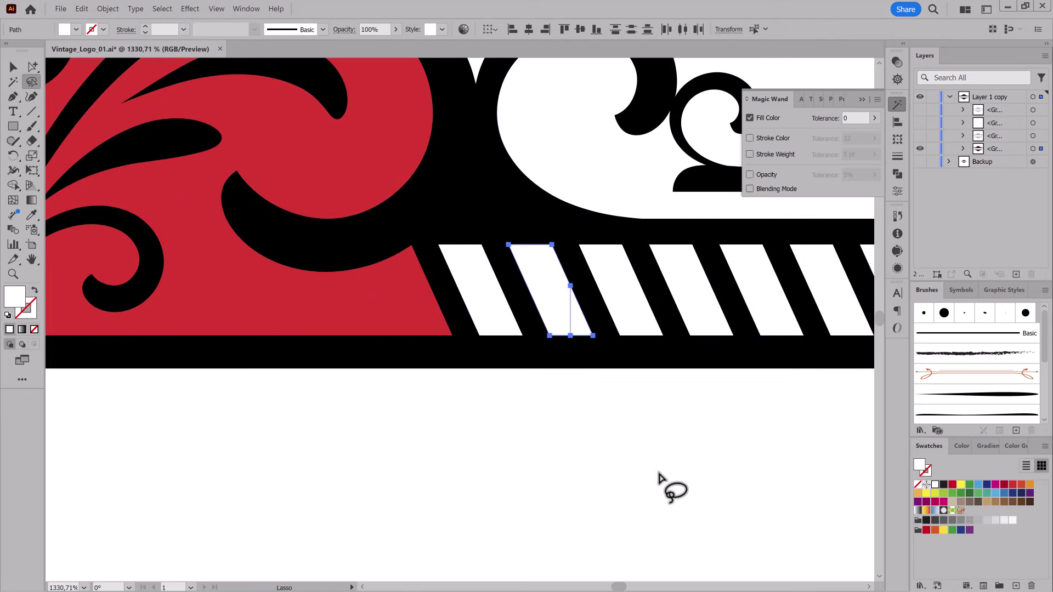
Step: Bring the small white triangle to the front of the artwork
{"action": "mouse_move", "coordinate": [523, 235]}
{"action": "left_mouse_down"}
{"action": "mouse_move", "coordinate": [586, 226]}
{"action": "mouse_move", "coordinate": [589, 236]}
{"action": "left_mouse_up"}
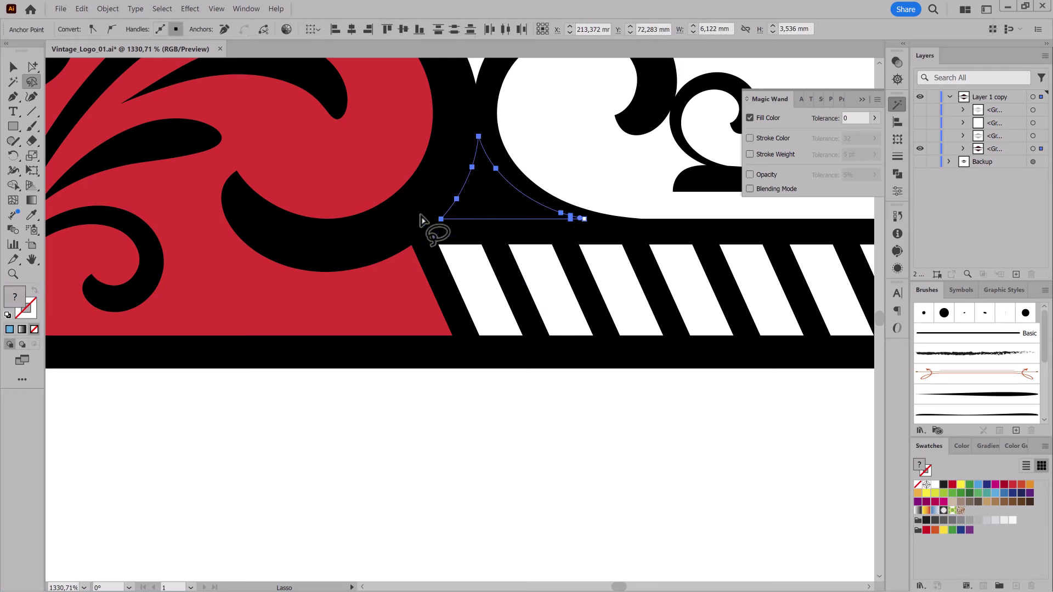
{"action": "right_click", "coordinate": [517, 207]}
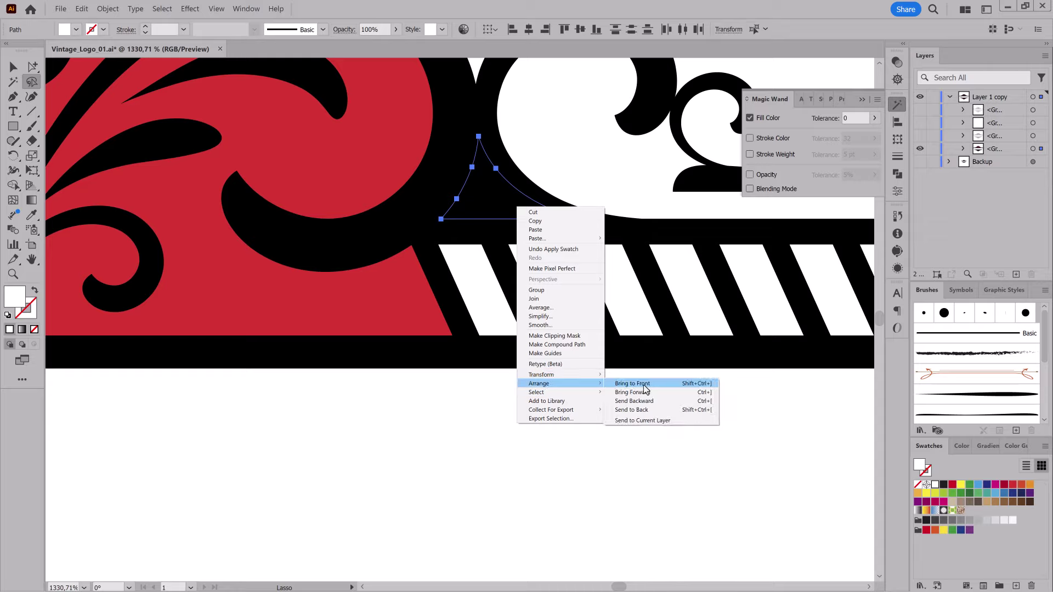
{"action": "left_click", "coordinate": [646, 380]}
{"action": "mouse_move", "coordinate": [604, 444]}
{"action": "left_mouse_down"}
{"action": "mouse_move", "coordinate": [418, 399]}
{"action": "mouse_move", "coordinate": [526, 454]}
{"action": "mouse_move", "coordinate": [547, 352]}
{"action": "mouse_move", "coordinate": [602, 432]}
{"action": "mouse_move", "coordinate": [627, 425]}
{"action": "left_mouse_up"}
Step: Select all the light-blue diamonds at once by matching fill colour
{"action": "key", "text": "y"}
{"action": "scroll", "coordinate": [526, 216], "scroll_direction": "down", "scroll_amount": 3}
{"action": "scroll", "coordinate": [557, 181], "scroll_direction": "up", "scroll_amount": 5}
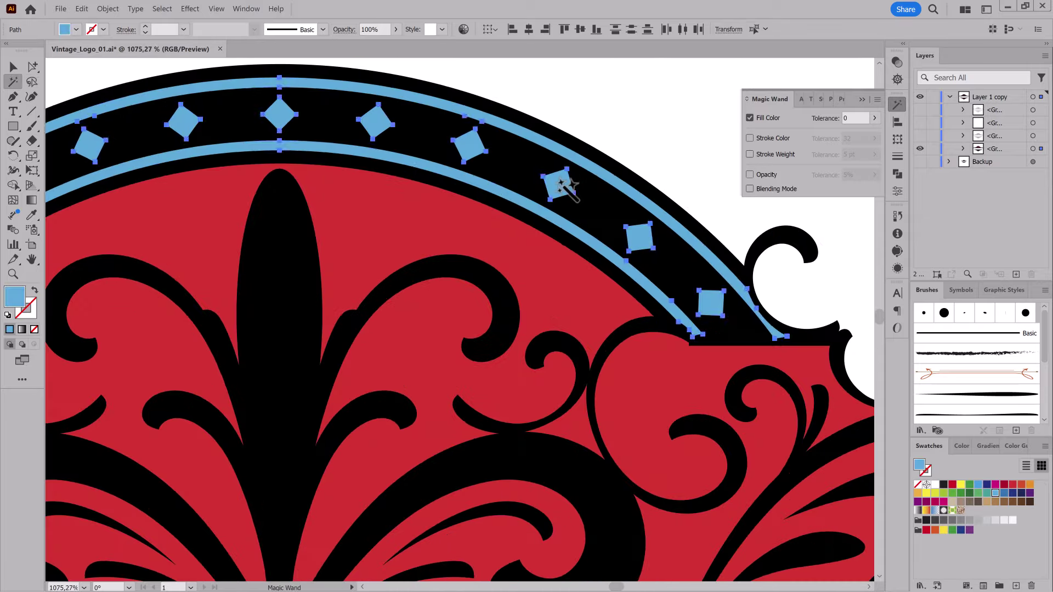
{"action": "left_click", "coordinate": [557, 181]}
{"action": "scroll", "coordinate": [613, 322], "scroll_direction": "down", "scroll_amount": 5}
{"action": "left_click", "coordinate": [81, 8]}
Step: Cut the light-blue diamonds out of the logo's bands
{"action": "left_click", "coordinate": [91, 43]}
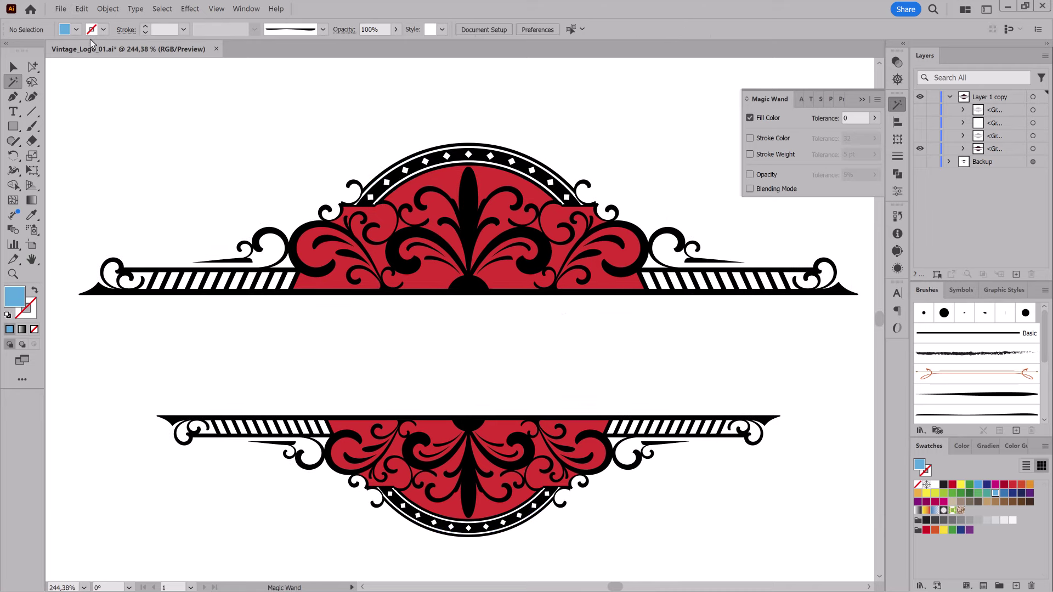
{"action": "scroll", "coordinate": [521, 277], "scroll_direction": "down", "scroll_amount": 2}
{"action": "left_click_drag", "start_coordinate": [430, 369], "coordinate": [807, 538]}
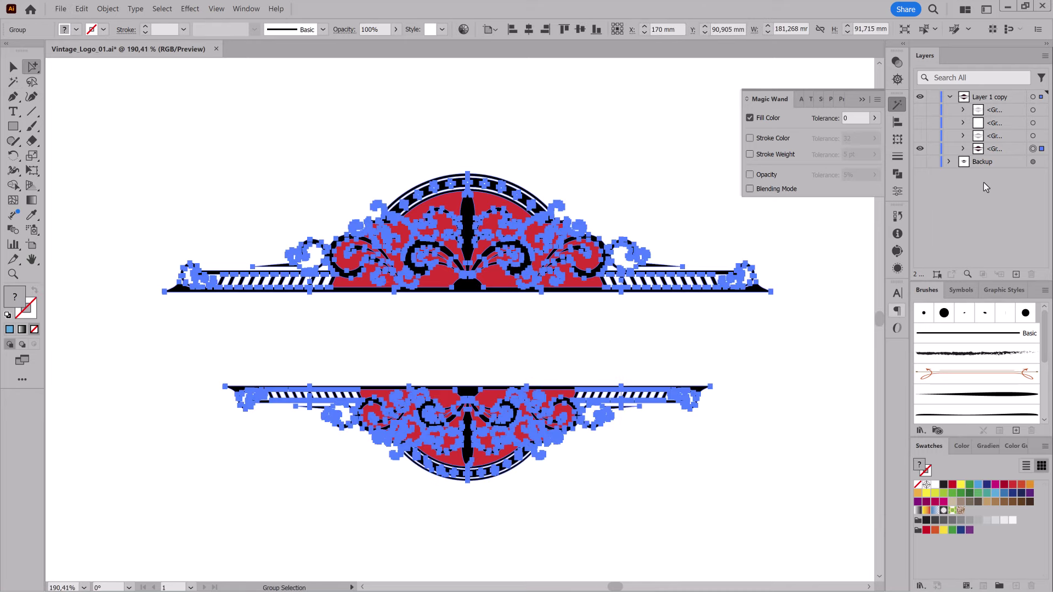
{"action": "left_click", "coordinate": [898, 173]}
{"action": "left_click", "coordinate": [663, 147]}
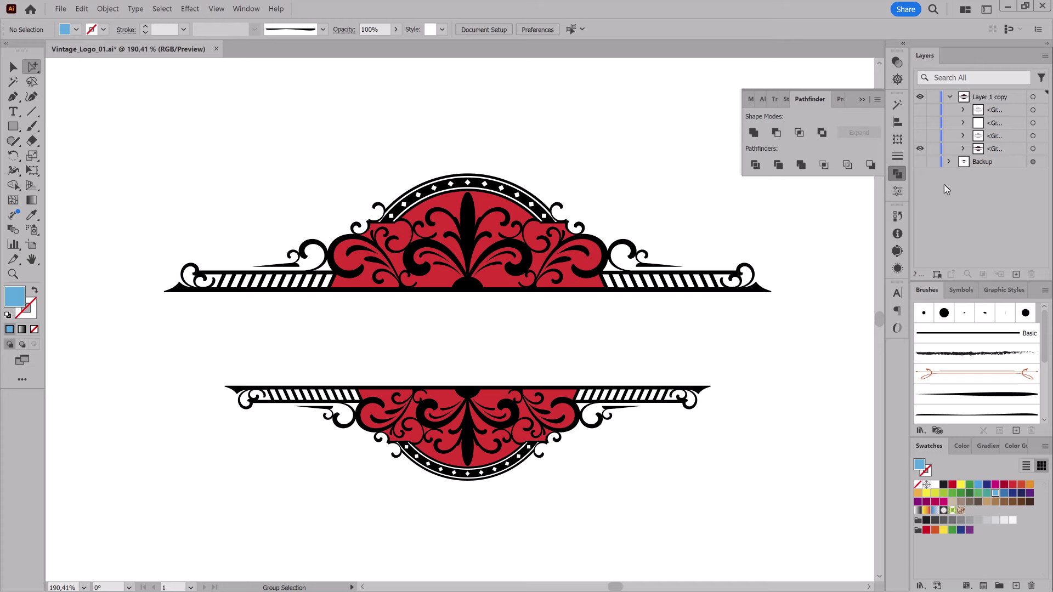
Step: Copy the red interior shapes and paste them in place on a new Layer 3
{"action": "left_click", "coordinate": [493, 277]}
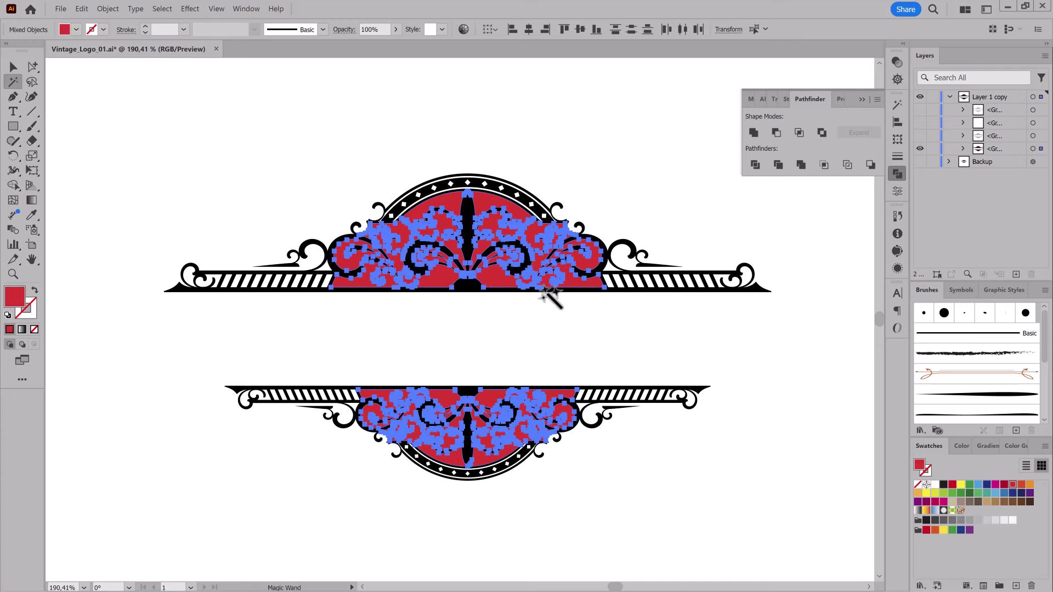
{"action": "left_click", "coordinate": [81, 8]}
{"action": "left_click", "coordinate": [90, 52]}
{"action": "left_click", "coordinate": [1015, 276]}
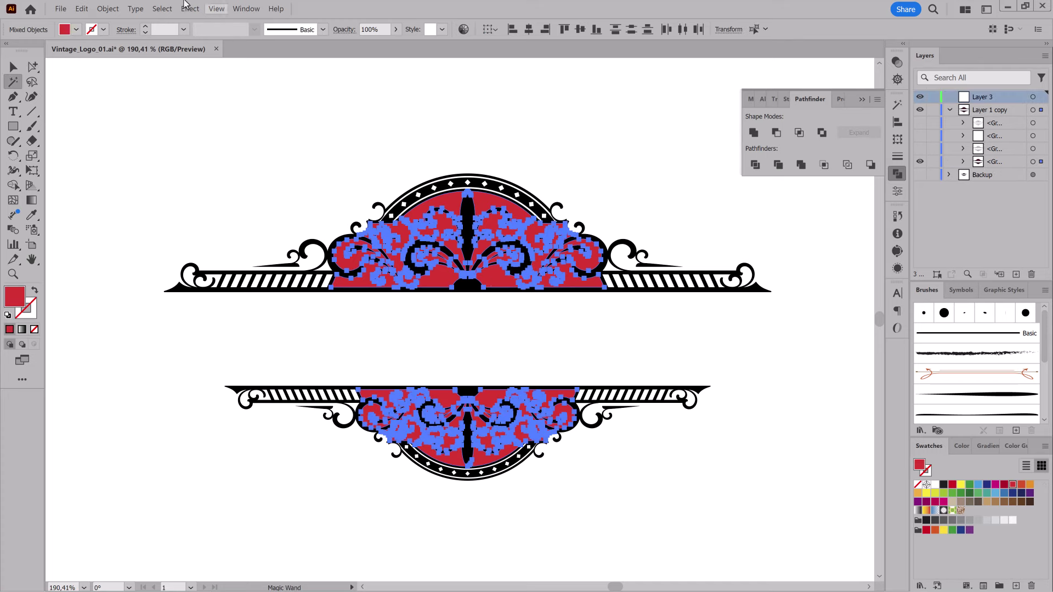
{"action": "left_click", "coordinate": [81, 8]}
{"action": "left_click", "coordinate": [94, 84]}
Step: Nest Layer 3 inside Layer 1 copy and group all its shapes
{"action": "left_click_drag", "start_coordinate": [1008, 145], "coordinate": [1008, 153]}
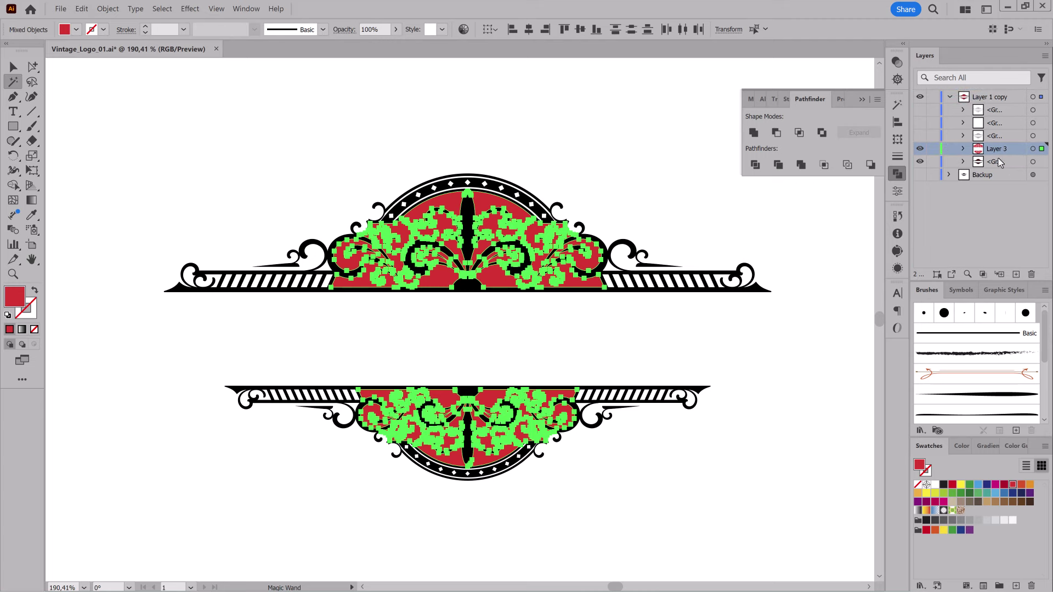
{"action": "left_click", "coordinate": [596, 112]}
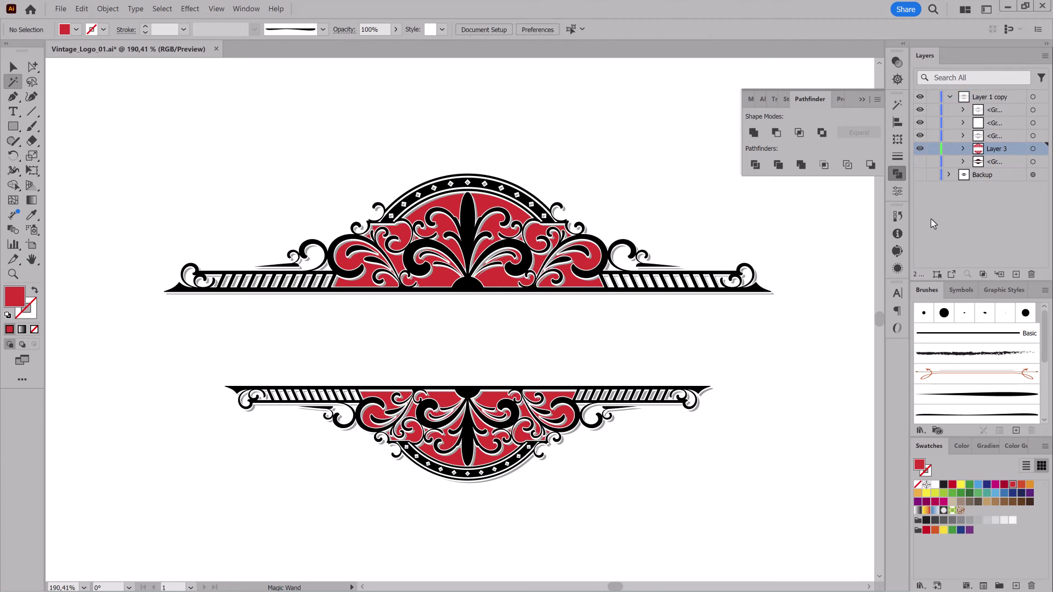
{"action": "left_click", "coordinate": [962, 149]}
{"action": "left_click", "coordinate": [1033, 148]}
{"action": "left_click", "coordinate": [108, 9]}
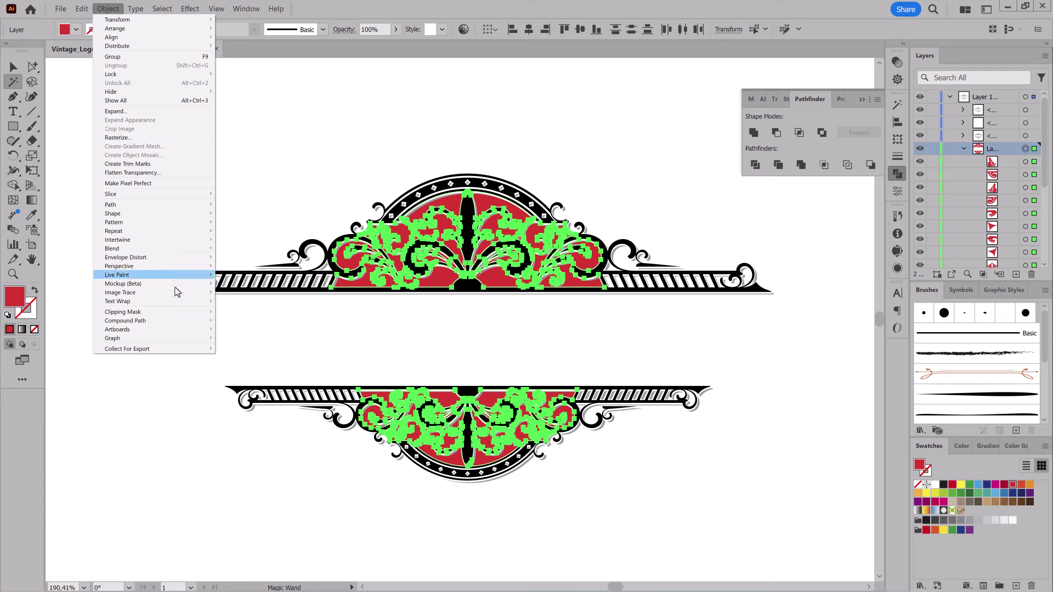
{"action": "left_click", "coordinate": [242, 275]}
{"action": "left_click", "coordinate": [686, 134]}
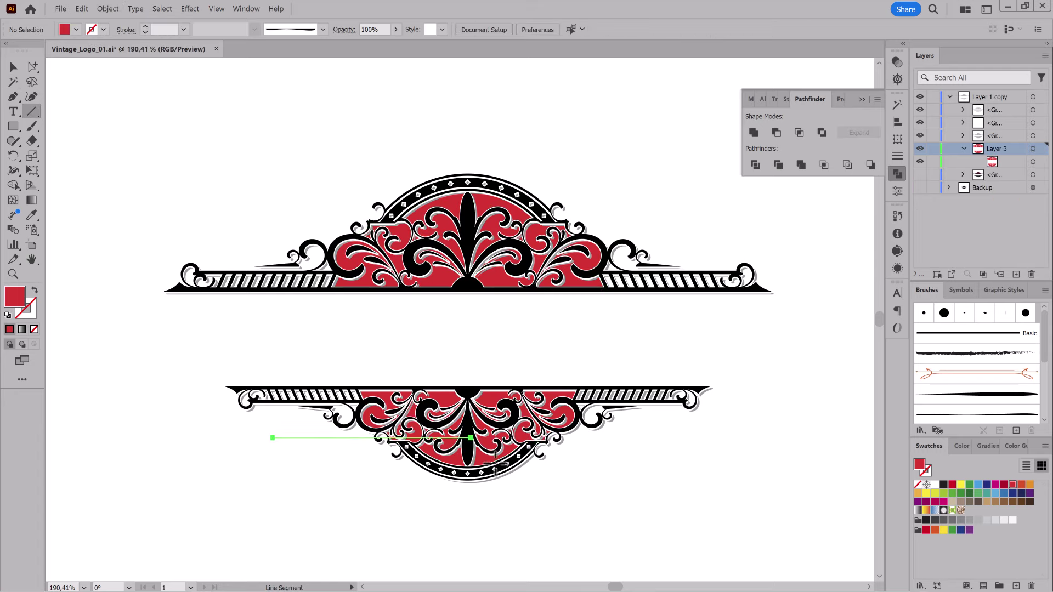
Step: Draw a blue horizontal line across the lower logo and clip it to the red interior shape
{"action": "left_click_drag", "start_coordinate": [495, 459], "coordinate": [666, 454]}
{"action": "left_click", "coordinate": [979, 485]}
{"action": "scroll", "coordinate": [552, 506], "scroll_direction": "up", "scroll_amount": 5}
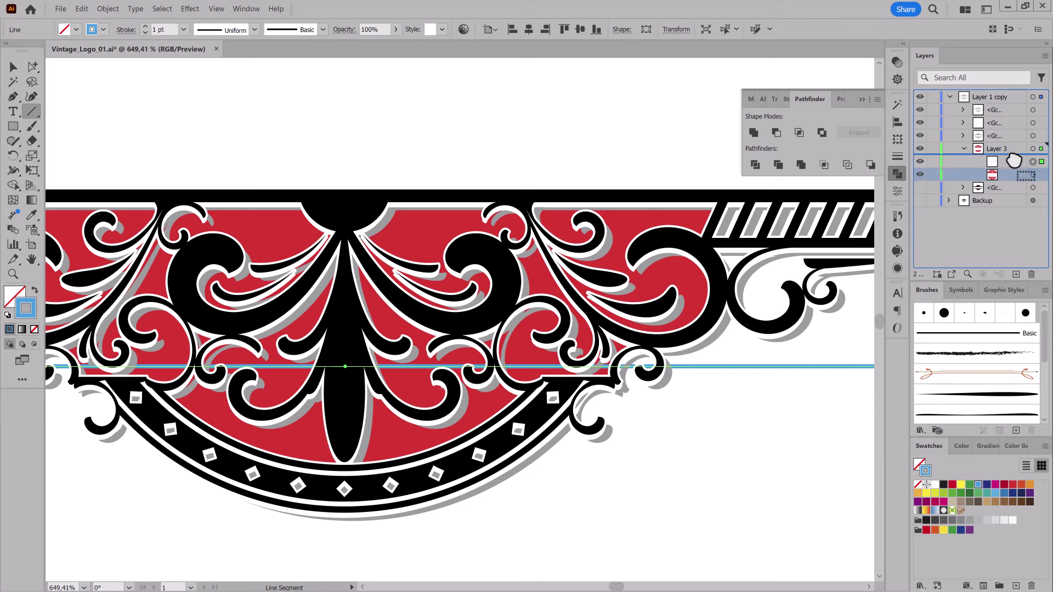
{"action": "key", "text": "ctrl+bracketleft"}
{"action": "left_click", "coordinate": [181, 44]}
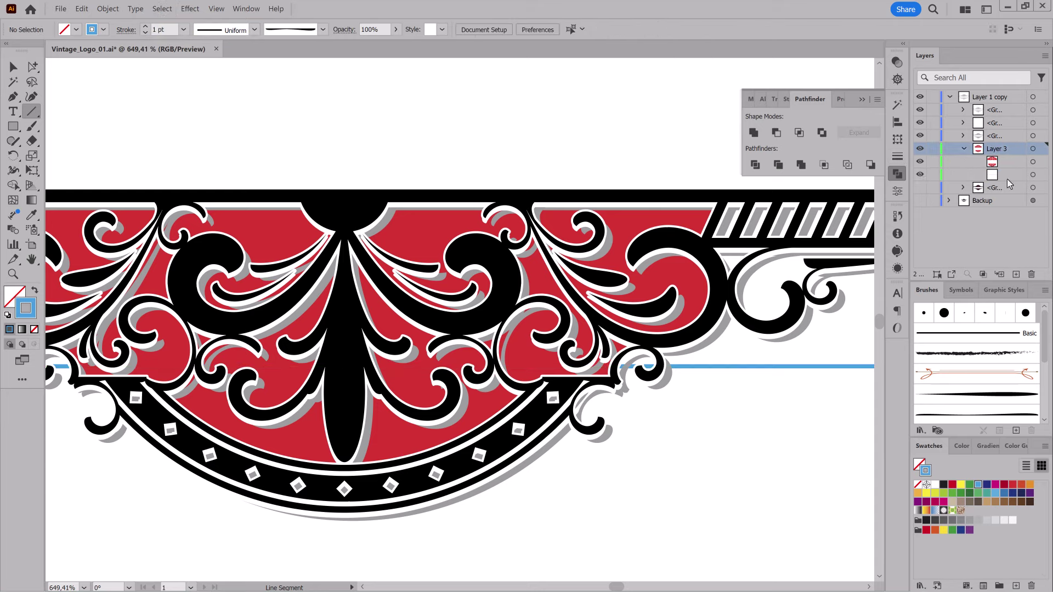
{"action": "left_click", "coordinate": [983, 274]}
Step: Apply a Transform effect to the line: 60 copies, vertical offset -1 mm
{"action": "left_click", "coordinate": [1004, 175]}
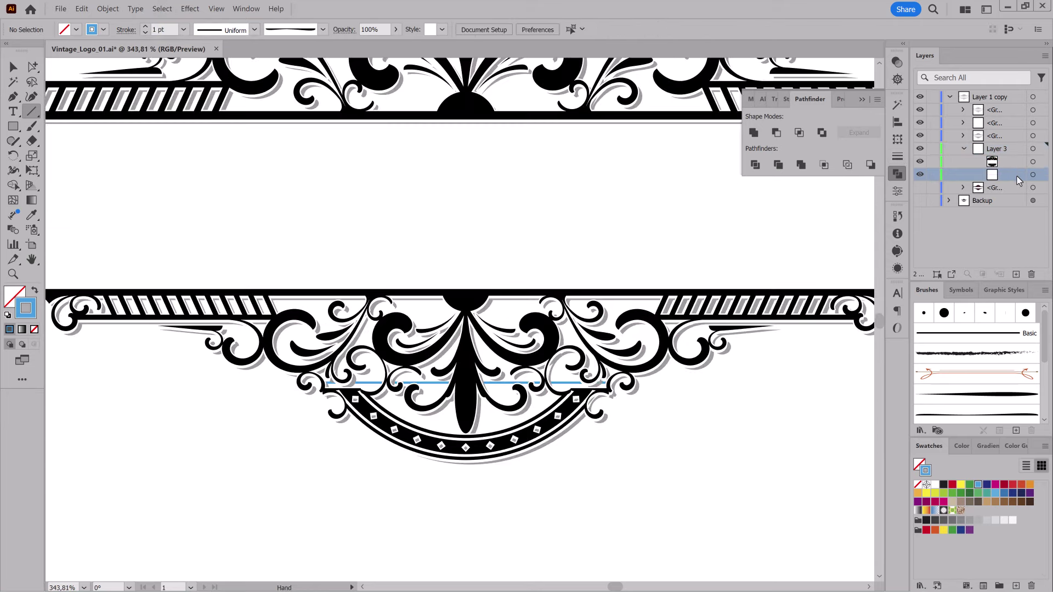
{"action": "left_click", "coordinate": [190, 8]}
{"action": "left_click", "coordinate": [311, 121]}
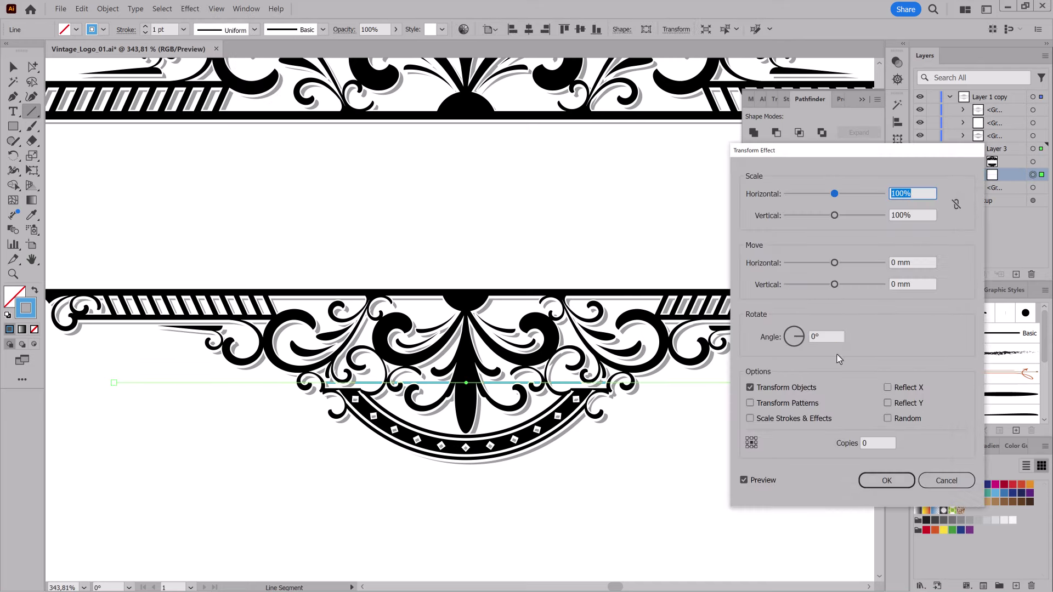
{"action": "left_click", "coordinate": [872, 443]}
{"action": "type", "text": "60"}
{"action": "left_click", "coordinate": [905, 284]}
{"action": "type", "text": "-1"}
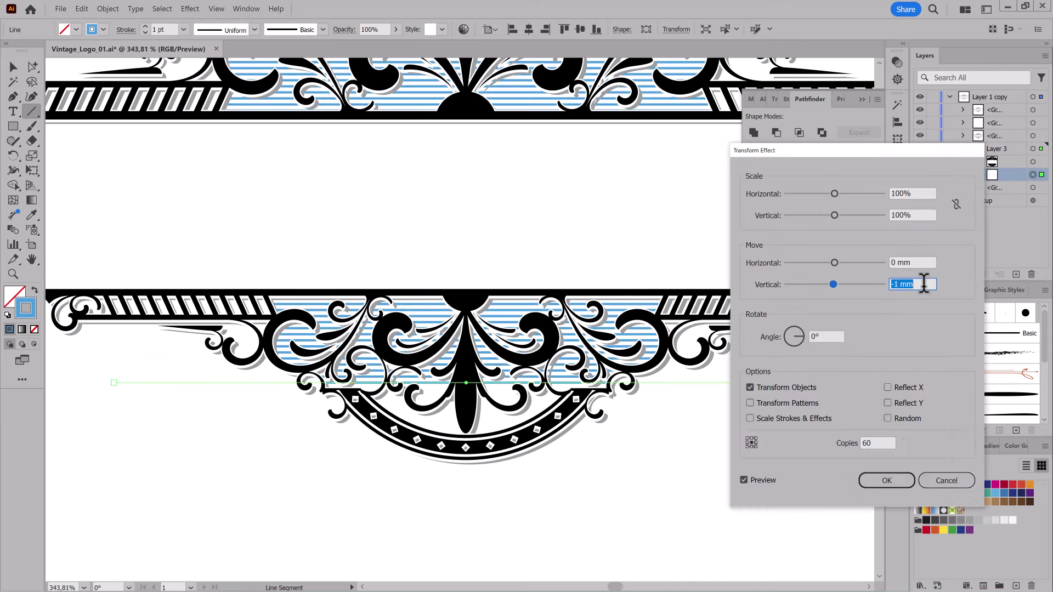
{"action": "left_click", "coordinate": [887, 481]}
{"action": "key", "text": "ctrl+0"}
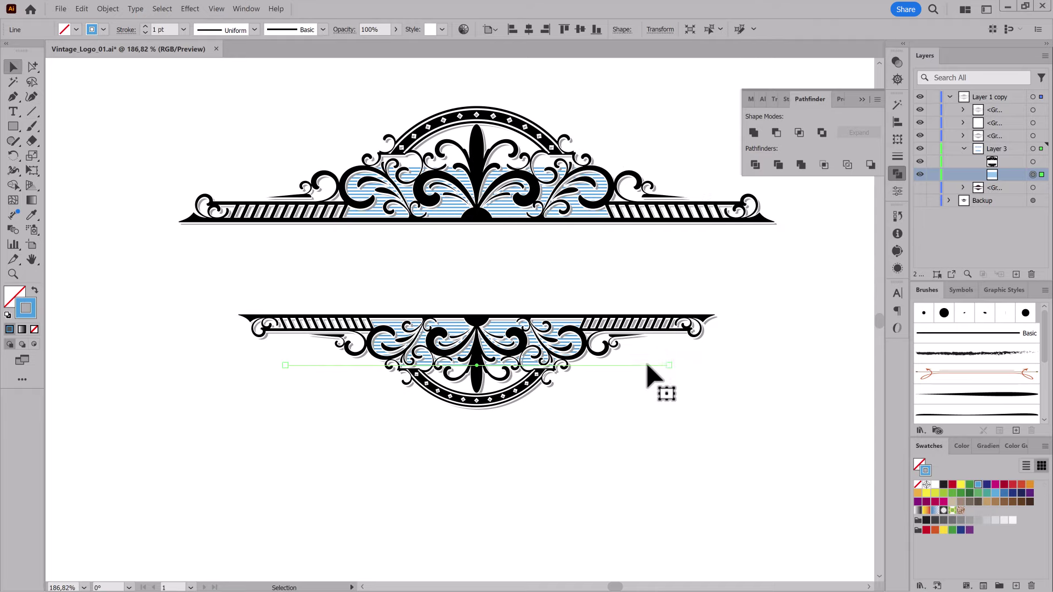
Step: Raise the hatch line's Transform effect to 92 copies via the Appearance panel
{"action": "key", "text": "v"}
{"action": "left_click", "coordinate": [653, 404]}
{"action": "left_click", "coordinate": [637, 395]}
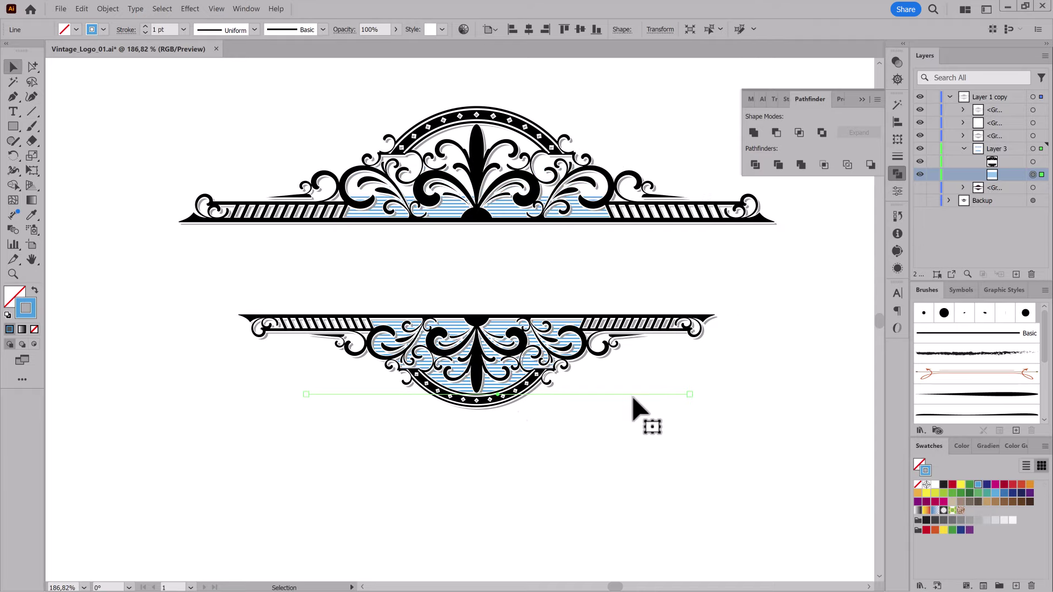
{"action": "scroll", "coordinate": [571, 423], "scroll_direction": "up", "scroll_amount": 3}
{"action": "scroll", "coordinate": [593, 404], "scroll_direction": "down", "scroll_amount": 2}
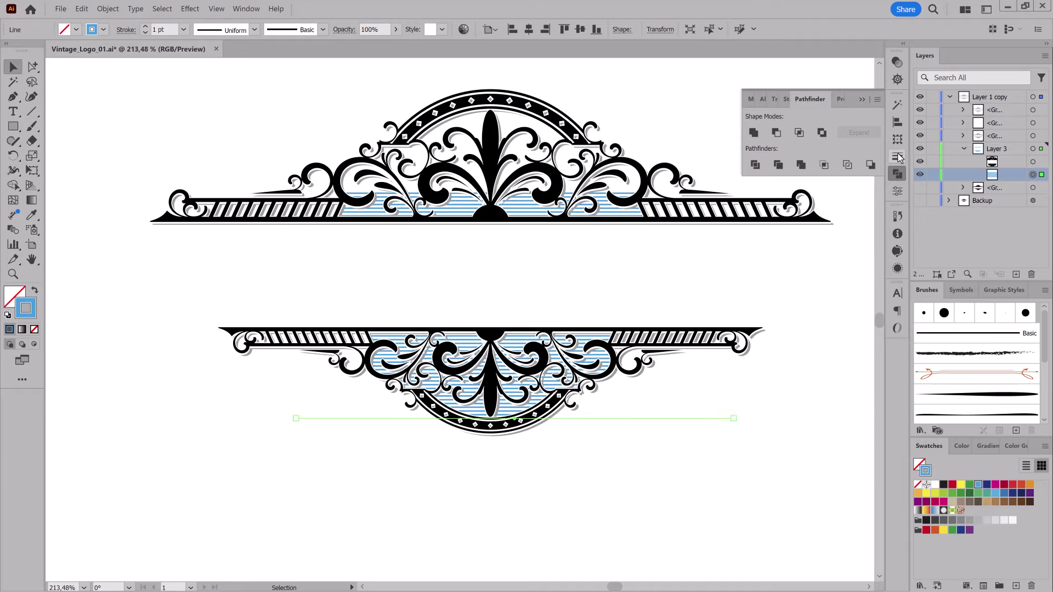
{"action": "left_click", "coordinate": [897, 268]}
{"action": "left_click", "coordinate": [793, 285]}
{"action": "scroll", "coordinate": [878, 443], "scroll_direction": "up", "scroll_amount": 16}
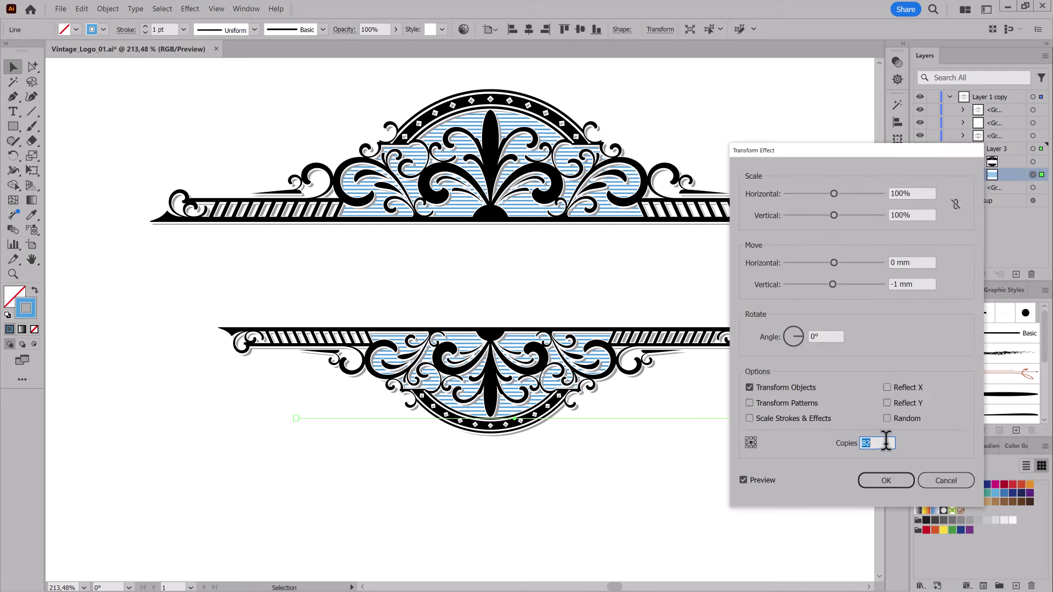
{"action": "scroll", "coordinate": [888, 444], "scroll_direction": "up", "scroll_amount": 16}
{"action": "left_click", "coordinate": [886, 481]}
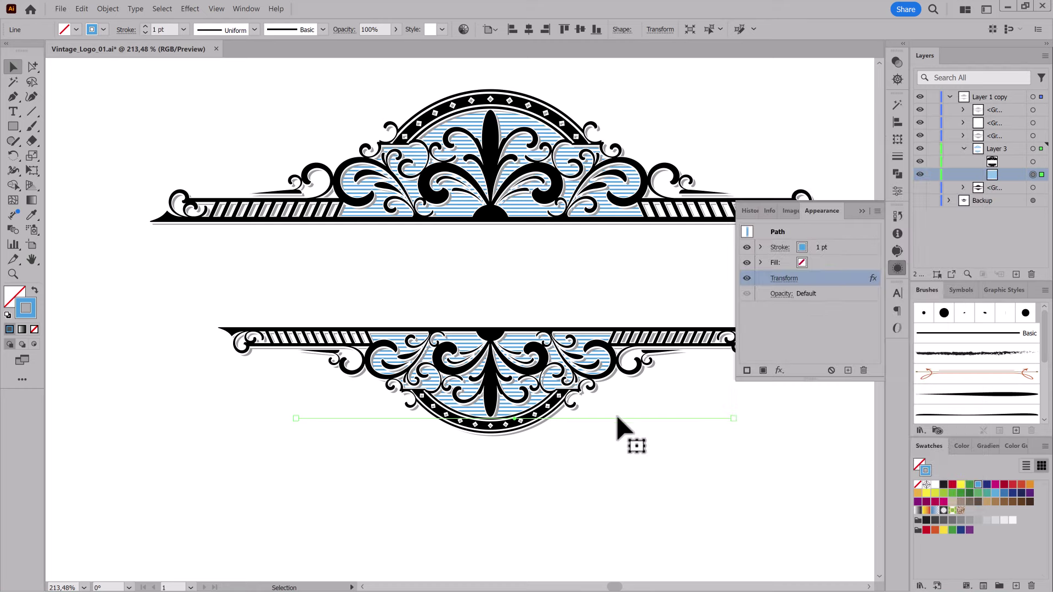
Step: Change the hatch lines' stroke to a grey swatch and review the result
{"action": "left_click", "coordinate": [970, 520]}
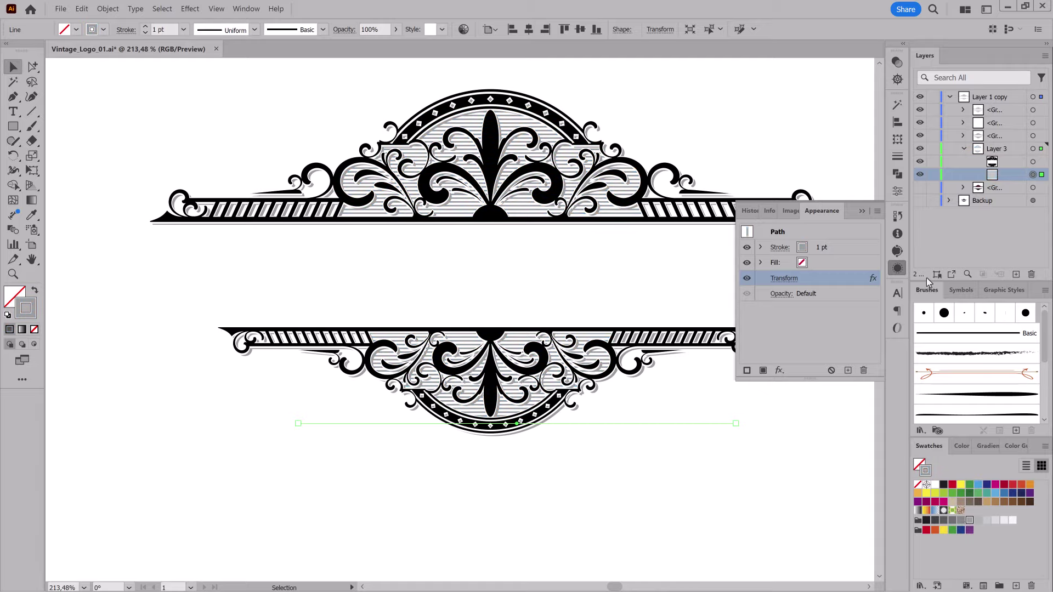
{"action": "scroll", "coordinate": [647, 459], "scroll_direction": "up", "scroll_amount": 5}
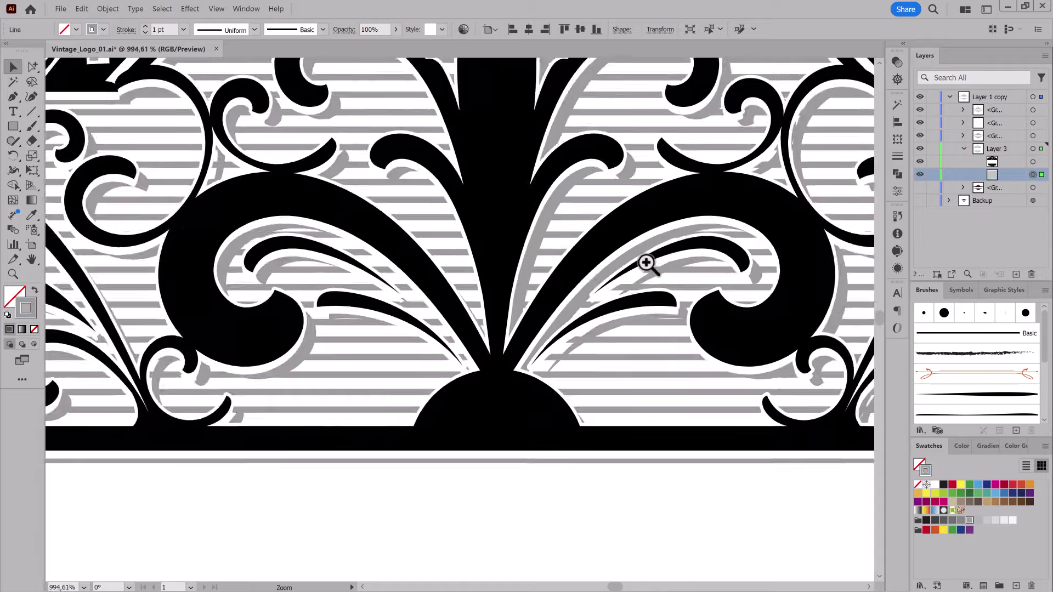
{"action": "scroll", "coordinate": [647, 263], "scroll_direction": "down", "scroll_amount": 3}
{"action": "scroll", "coordinate": [651, 339], "scroll_direction": "down", "scroll_amount": 2}
{"action": "scroll", "coordinate": [627, 341], "scroll_direction": "down", "scroll_amount": 2}
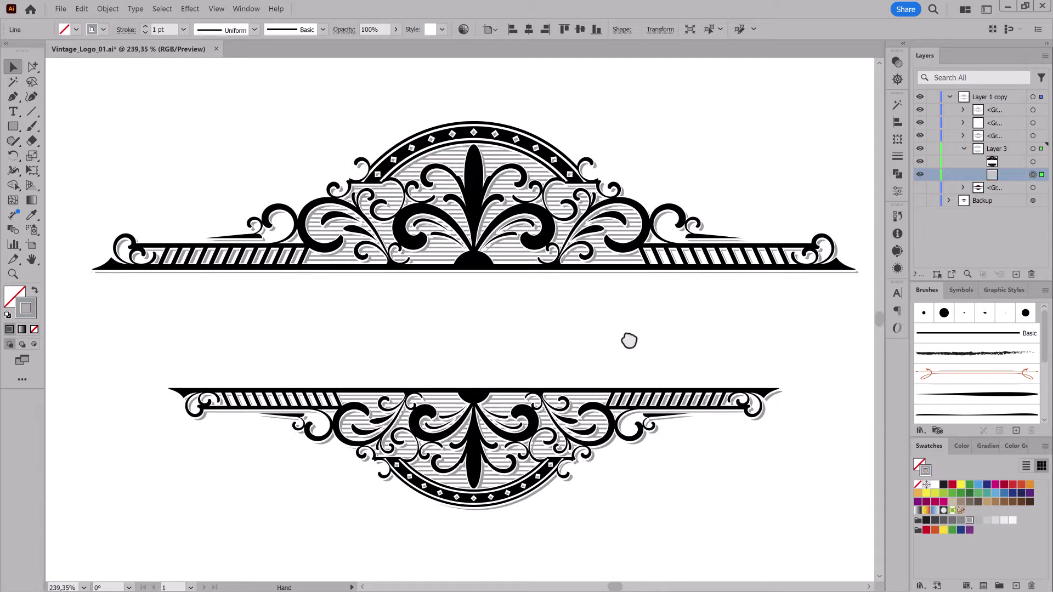